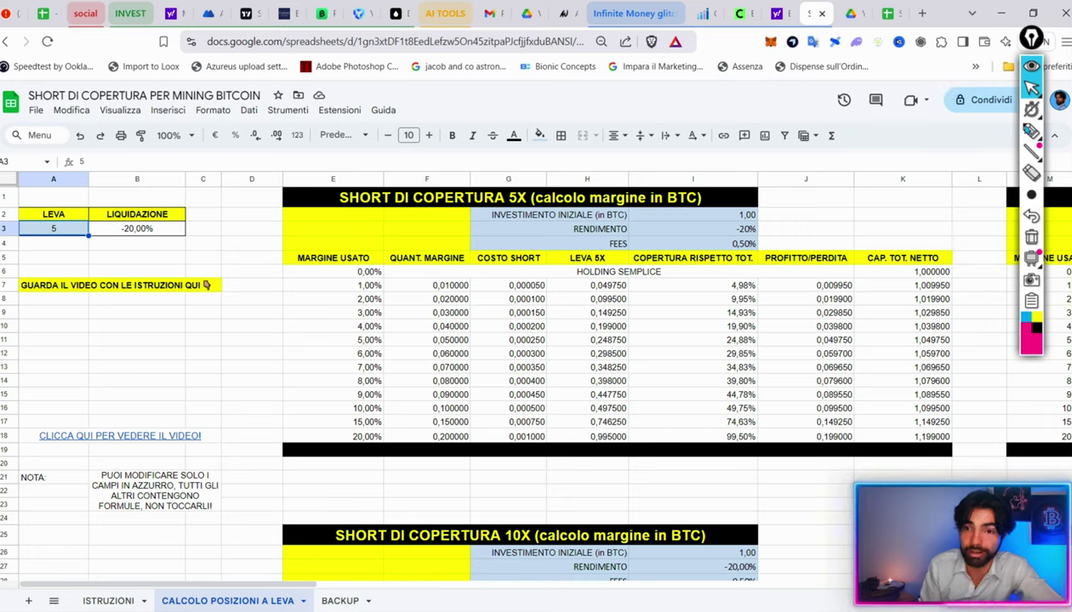
- Underline the liquidation value with the pen, sketch 100 with a downward arrow nearby, and clear the annotations
{"action": "left_click", "coordinate": [1031, 131]}
{"action": "left_click_drag", "start_coordinate": [88, 246], "coordinate": [185, 245]}
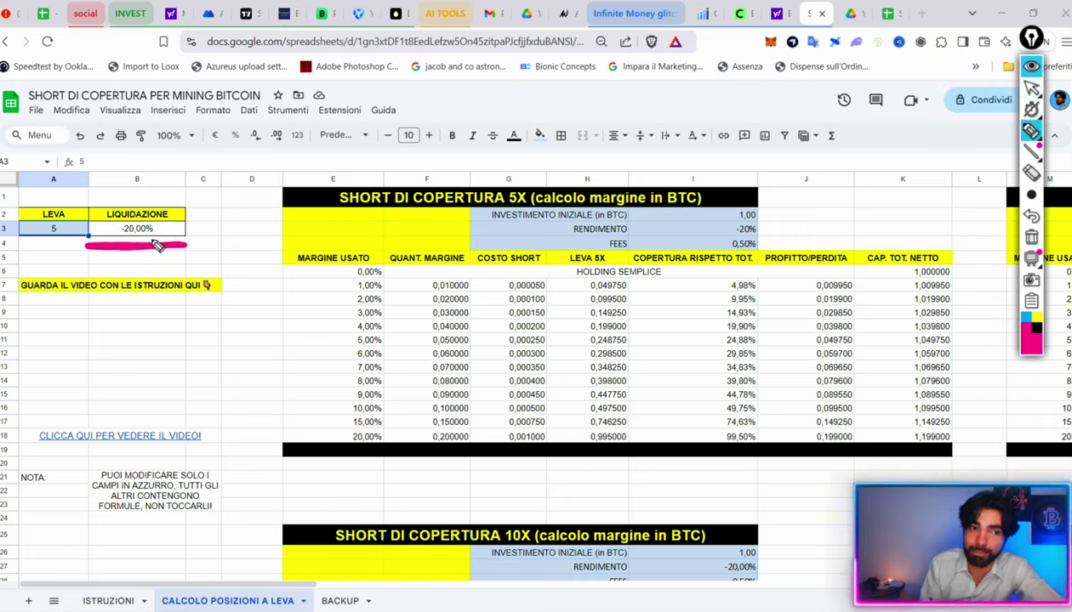
{"action": "mouse_move", "coordinate": [189, 164]}
{"action": "left_mouse_down"}
{"action": "mouse_move", "coordinate": [211, 146]}
{"action": "mouse_move", "coordinate": [260, 152]}
{"action": "mouse_move", "coordinate": [292, 162]}
{"action": "mouse_move", "coordinate": [316, 197]}
{"action": "mouse_move", "coordinate": [340, 189]}
{"action": "left_mouse_up"}
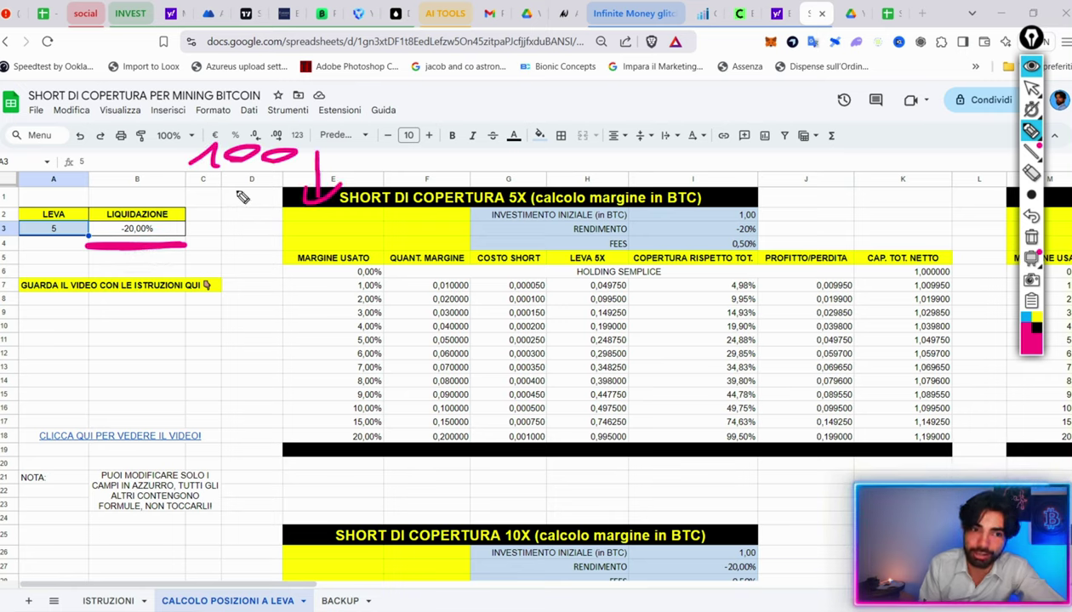
{"action": "mouse_move", "coordinate": [252, 185]}
{"action": "left_mouse_down"}
{"action": "mouse_move", "coordinate": [221, 204]}
{"action": "mouse_move", "coordinate": [277, 187]}
{"action": "mouse_move", "coordinate": [247, 189]}
{"action": "left_mouse_up"}
{"action": "left_click_drag", "start_coordinate": [207, 142], "coordinate": [182, 221]}
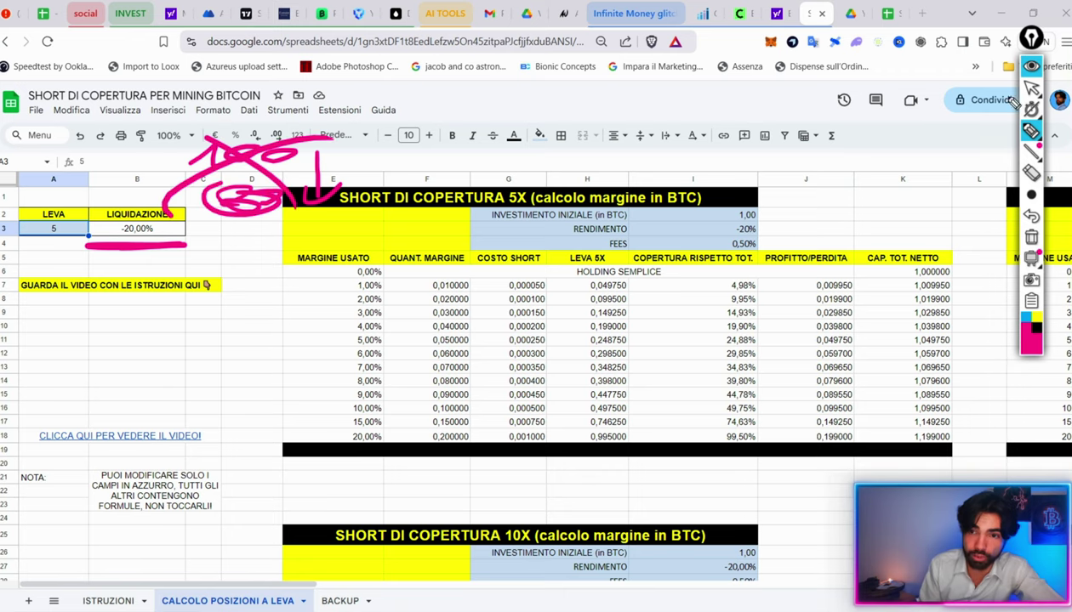
{"action": "left_click", "coordinate": [1031, 87]}
{"action": "left_click", "coordinate": [1030, 236]}
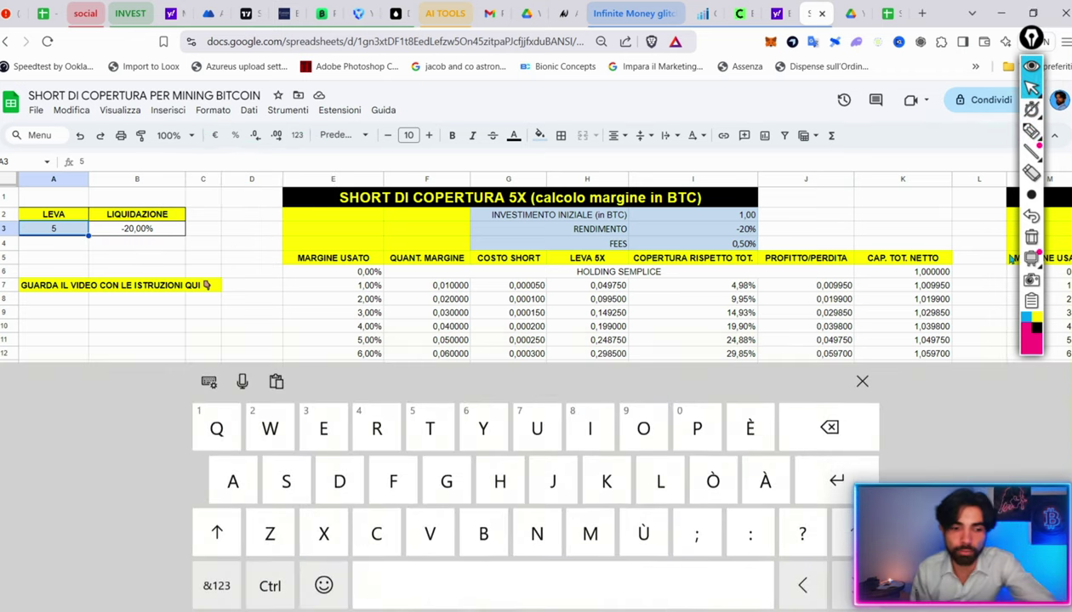
- Try leverage values of 10 and 30 in the LEVA cell A3
{"action": "type", "text": "10"}
{"action": "key", "text": "Return"}
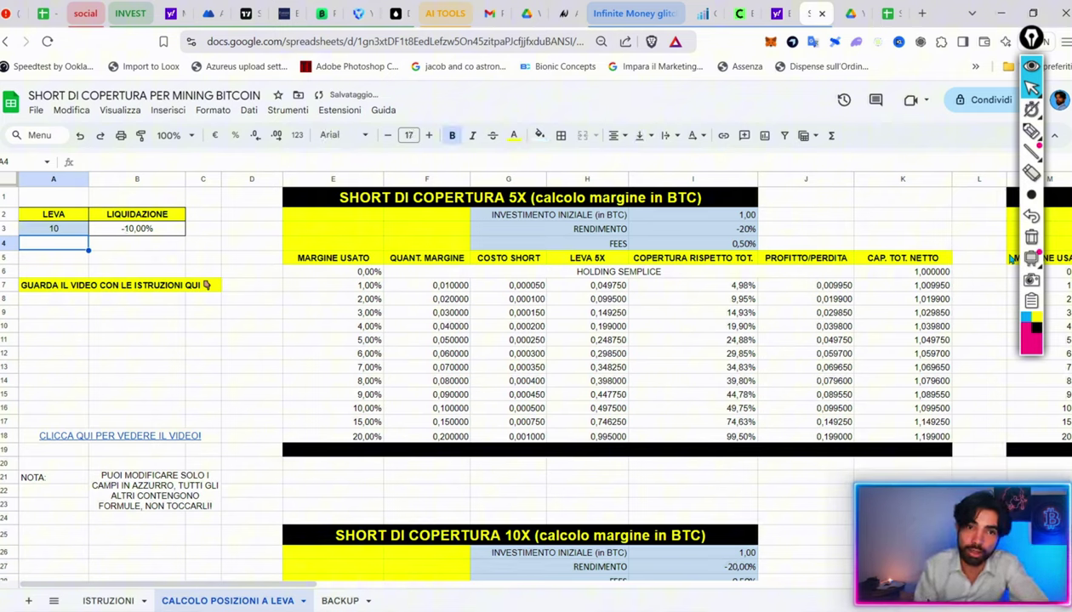
{"action": "key", "text": "Up"}
{"action": "type", "text": "30"}
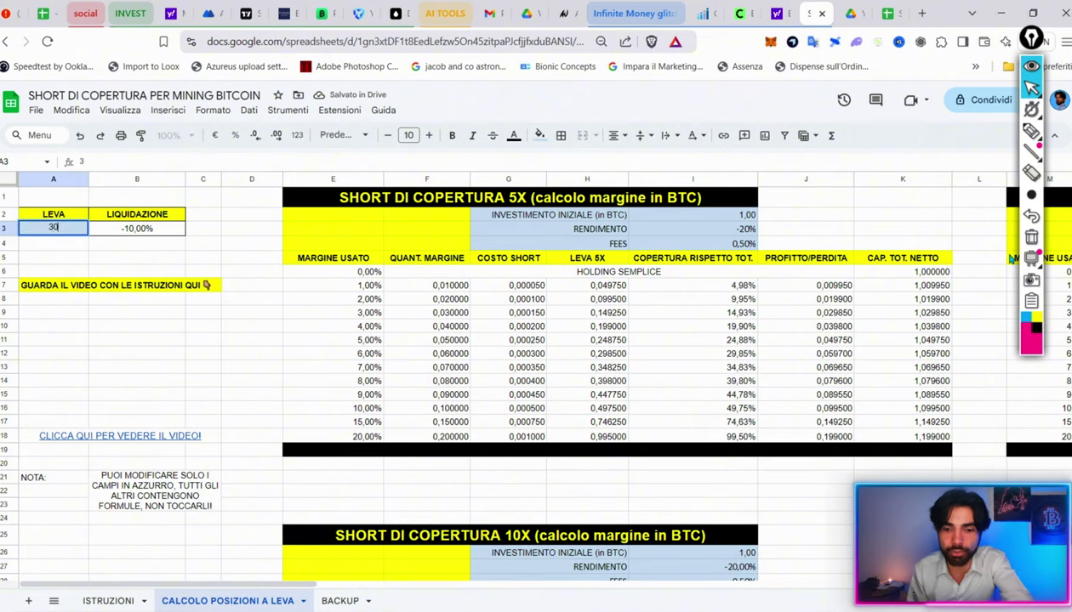
{"action": "key", "text": "Return"}
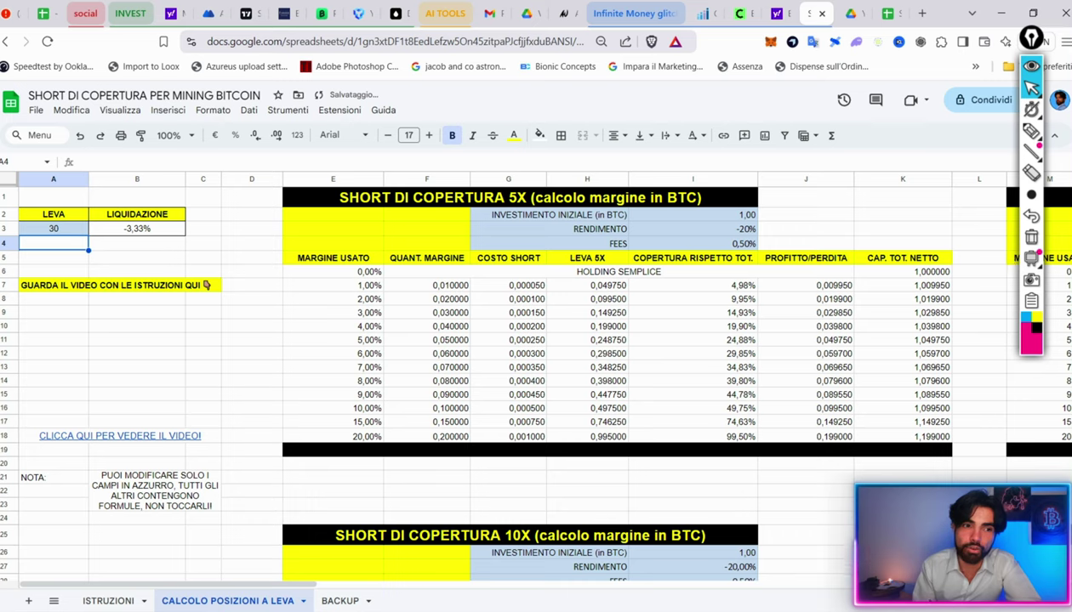
- Try leverage values of 1 and 2 in the LEVA cell A3
{"action": "key", "text": "Up"}
{"action": "type", "text": "1"}
{"action": "key", "text": "Return"}
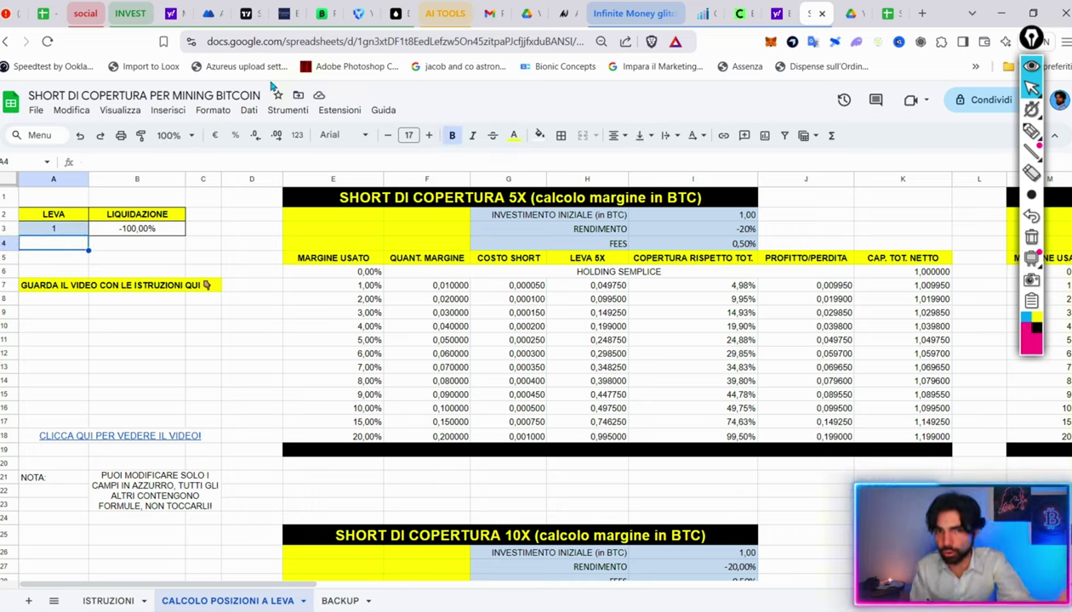
{"action": "key", "text": "Up"}
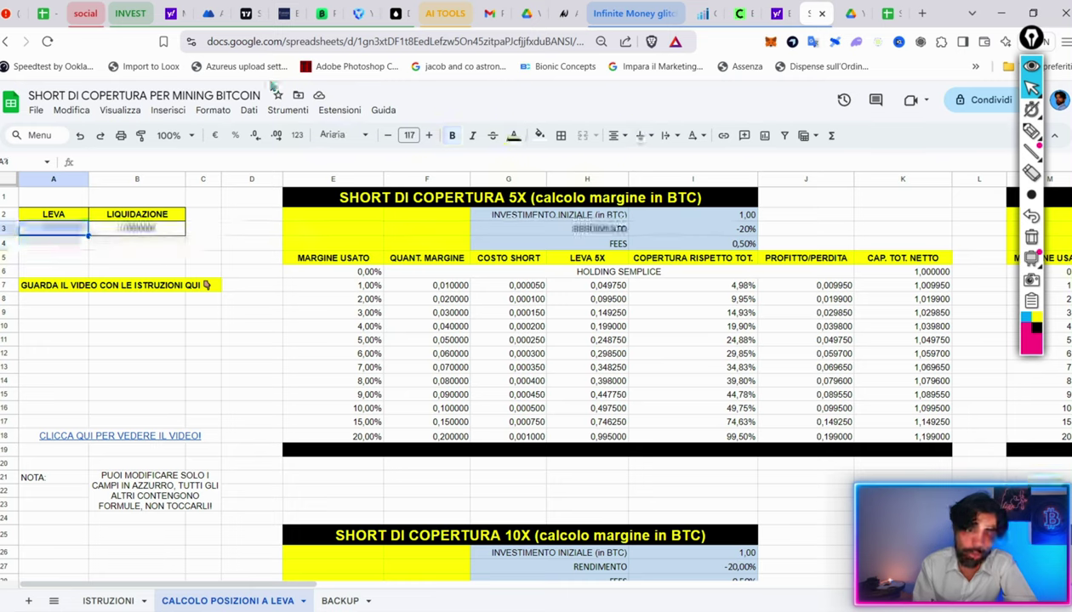
{"action": "type", "text": "2"}
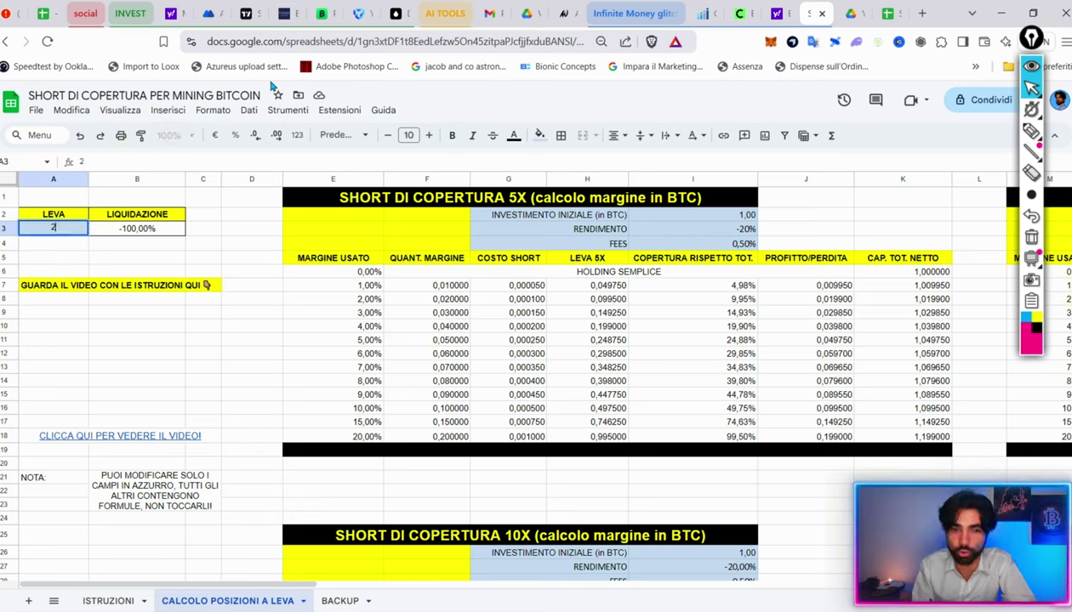
{"action": "key", "text": "Return"}
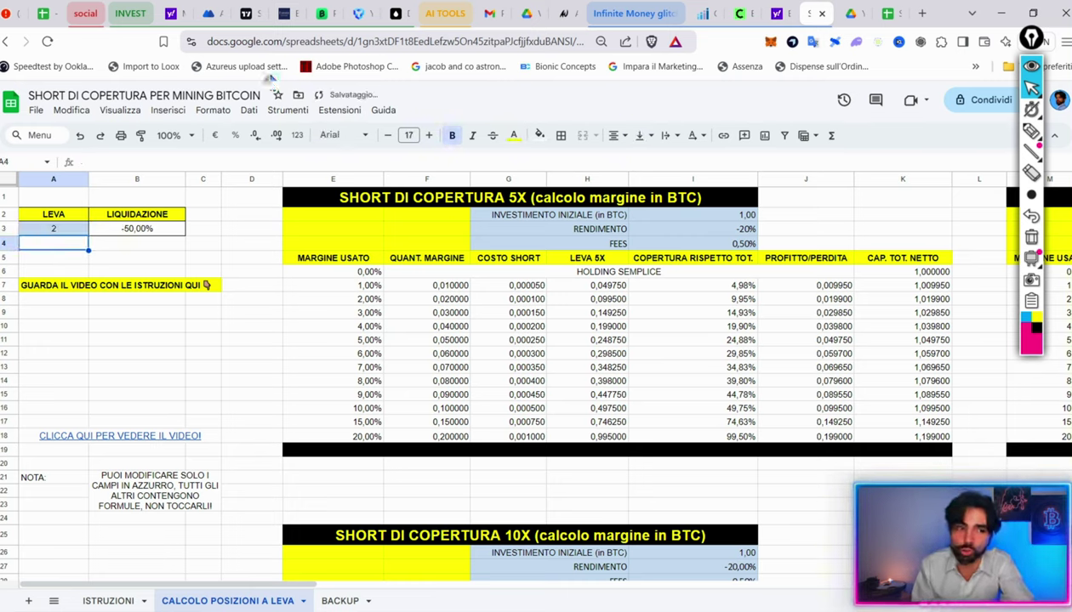
- Set the leverage in the LEVA cell A3 to 5
{"action": "key", "text": "Up"}
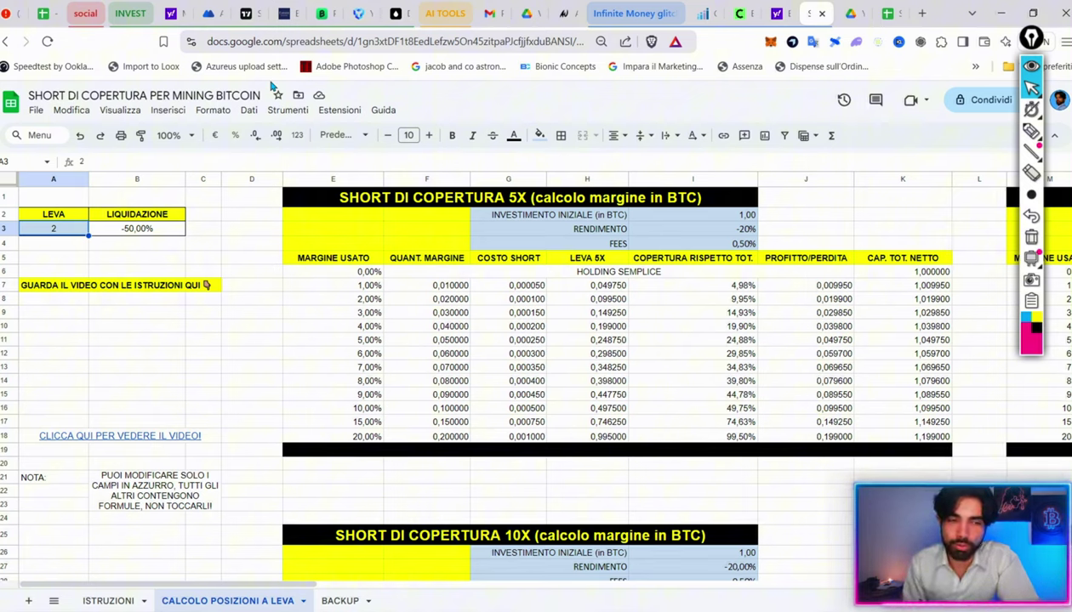
{"action": "type", "text": "5"}
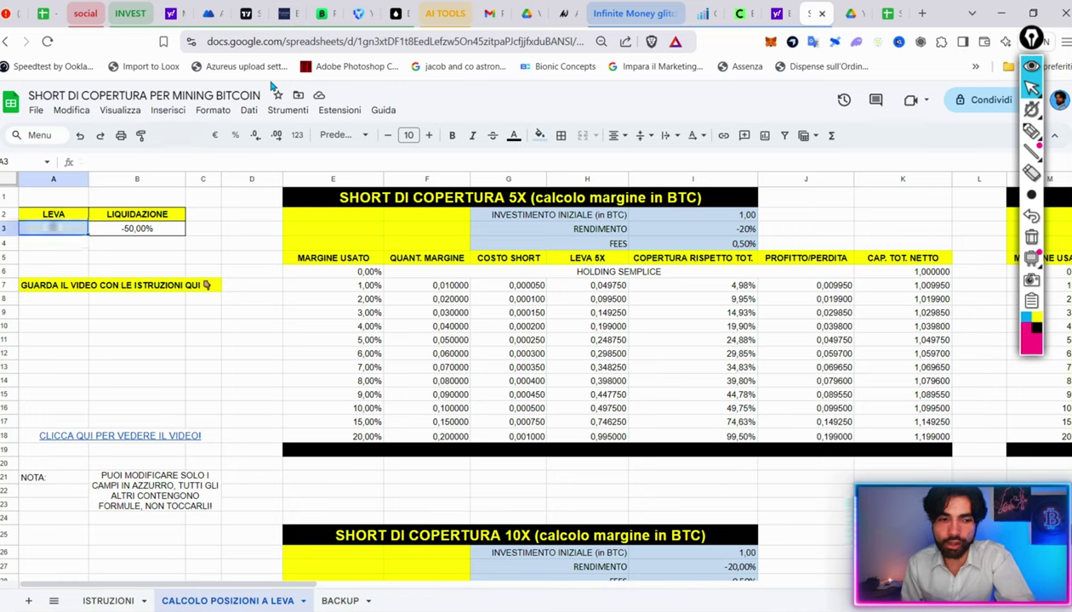
{"action": "left_click", "coordinate": [203, 243]}
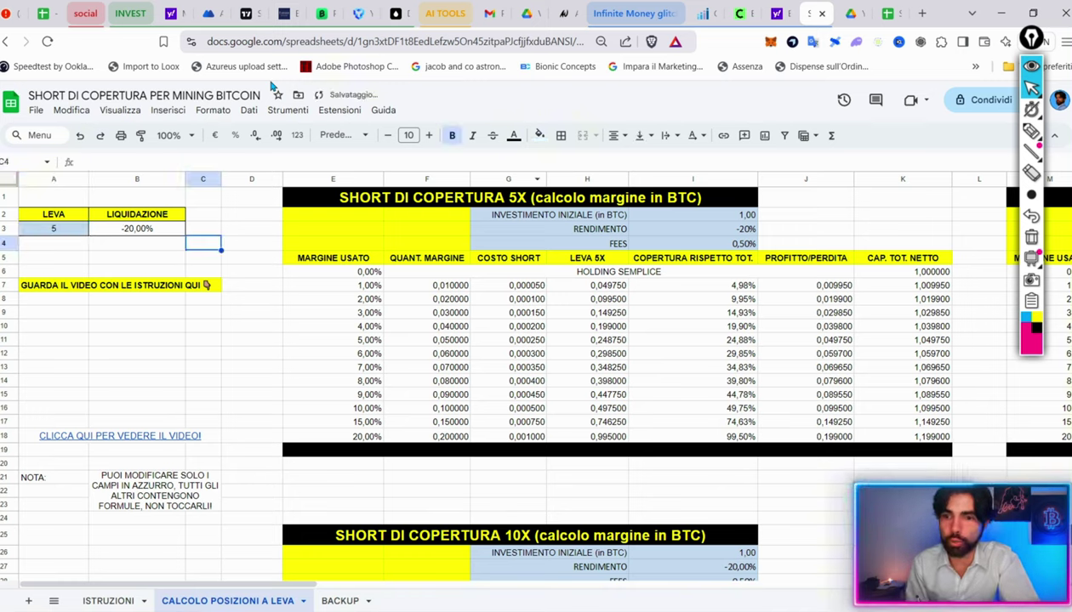
- Circle the LEVA and LIQUIDAZIONE table with the pen and clear the annotation
{"action": "left_click", "coordinate": [1031, 132]}
{"action": "mouse_move", "coordinate": [34, 248]}
{"action": "left_mouse_down"}
{"action": "mouse_move", "coordinate": [228, 245]}
{"action": "mouse_move", "coordinate": [32, 265]}
{"action": "left_mouse_up"}
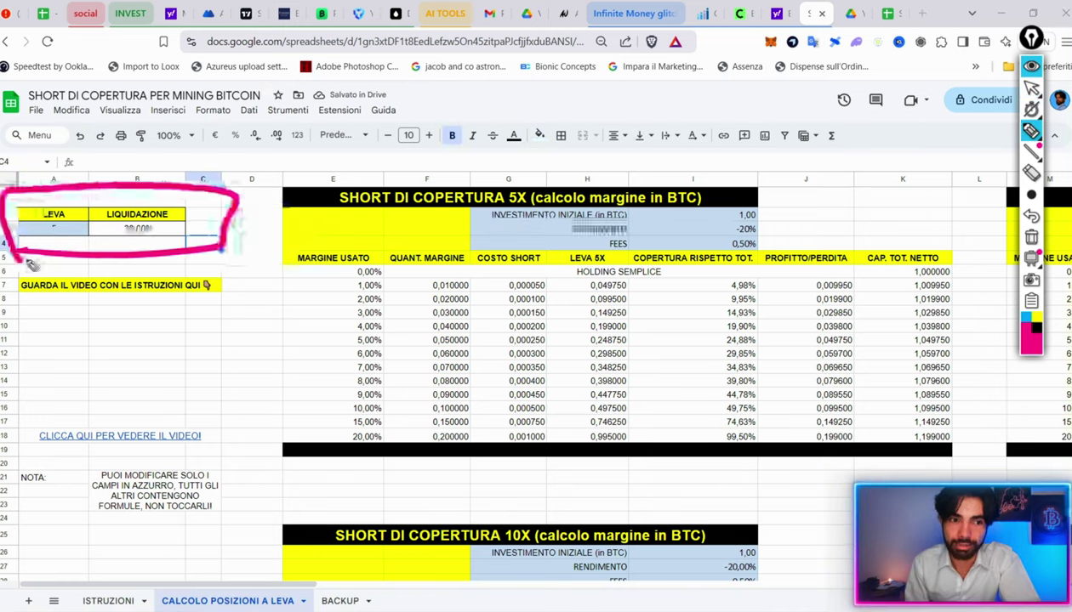
{"action": "left_click", "coordinate": [1031, 88]}
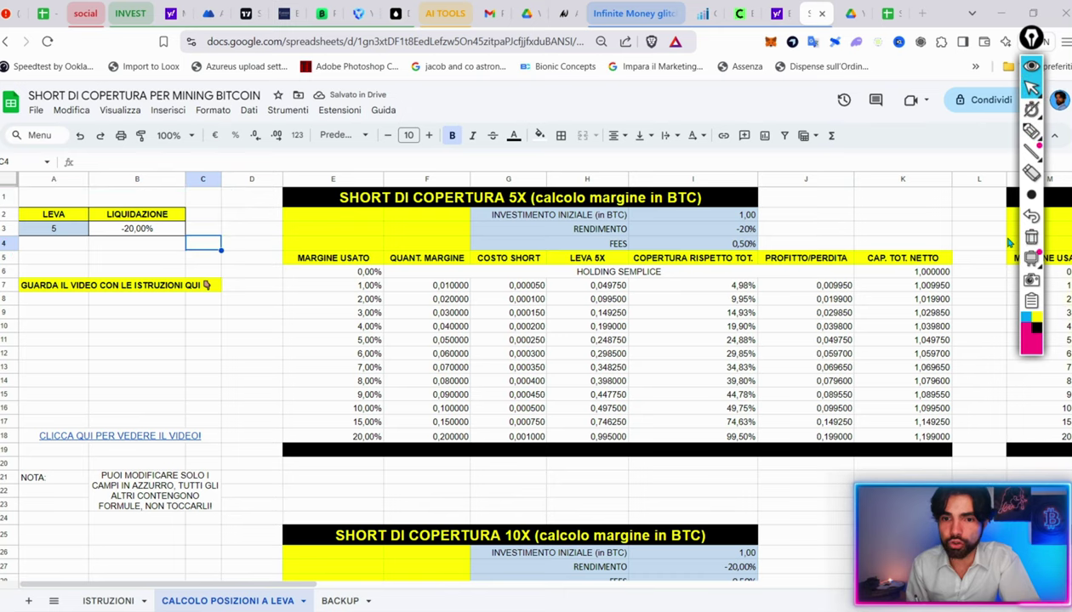
- Review the 10X, 20X and 30X hedge short tables calculated in BTC below the 5X table
{"action": "left_click", "coordinate": [903, 197]}
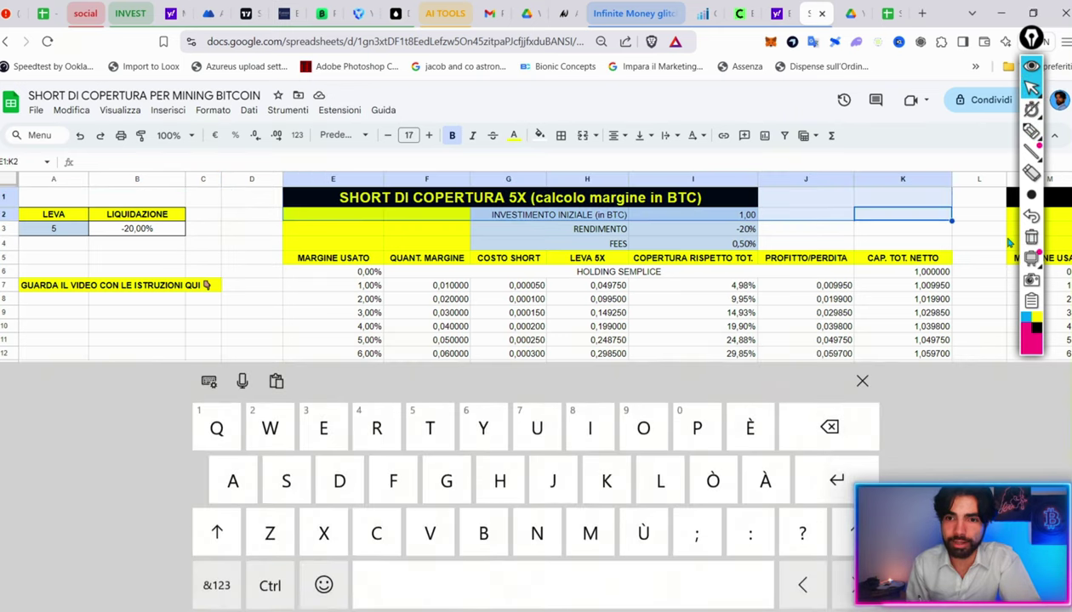
{"action": "left_click", "coordinate": [862, 381]}
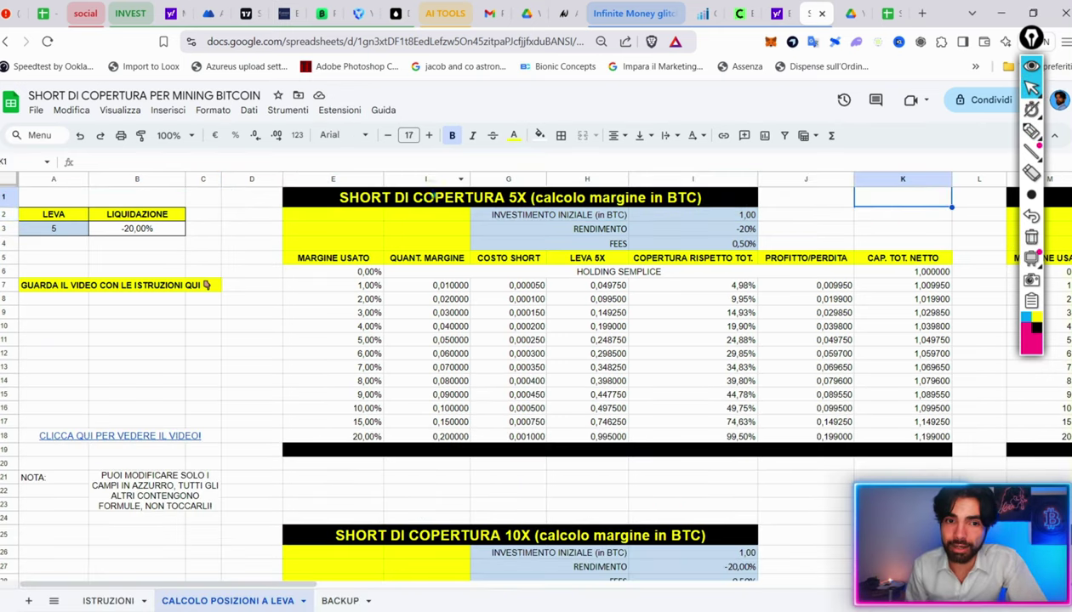
{"action": "scroll", "coordinate": [575, 383], "scroll_direction": "down", "scroll_amount": 10}
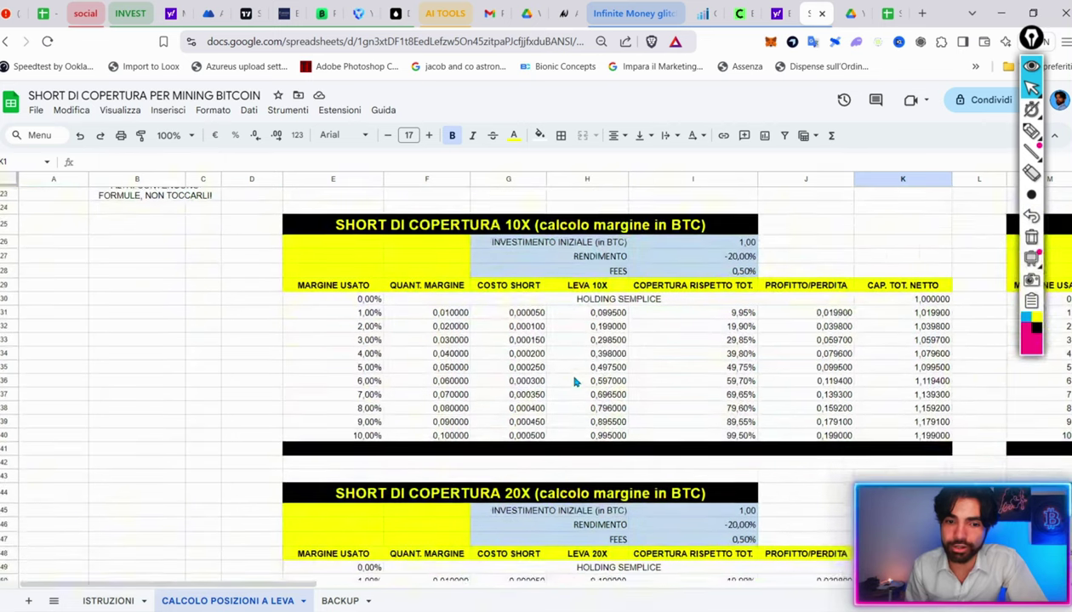
{"action": "scroll", "coordinate": [575, 383], "scroll_direction": "down", "scroll_amount": 5}
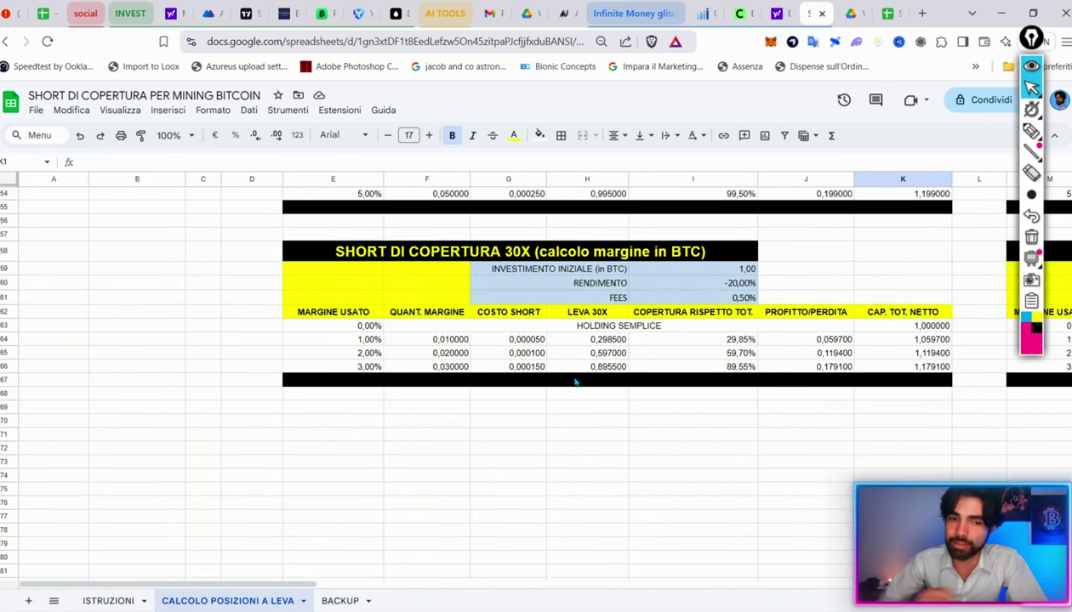
{"action": "scroll", "coordinate": [575, 383], "scroll_direction": "up", "scroll_amount": 7}
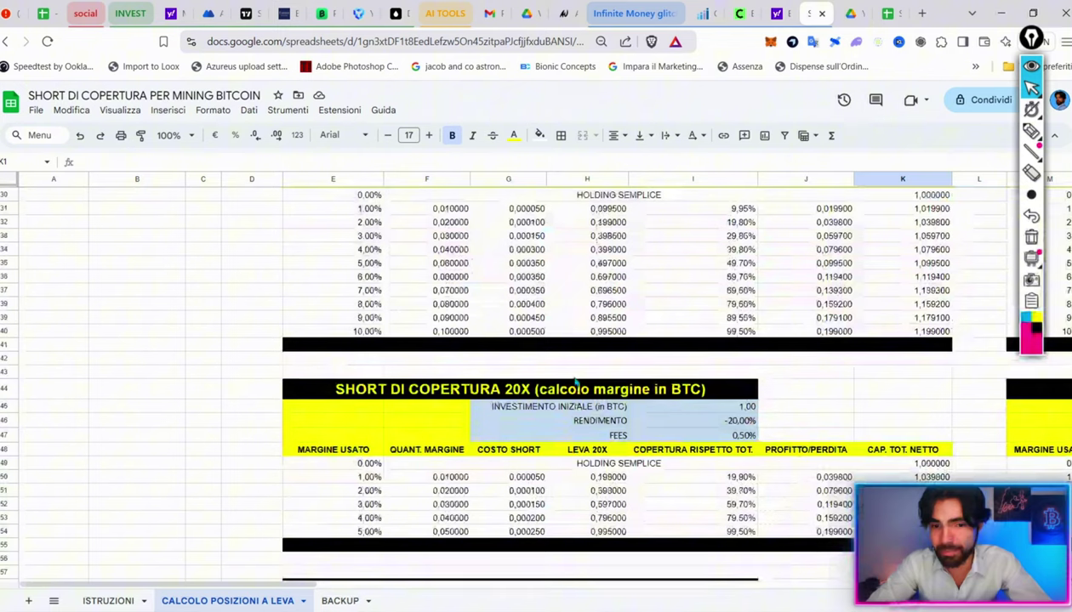
{"action": "scroll", "coordinate": [575, 383], "scroll_direction": "down", "scroll_amount": 1}
{"action": "scroll", "coordinate": [668, 265], "scroll_direction": "up", "scroll_amount": 10}
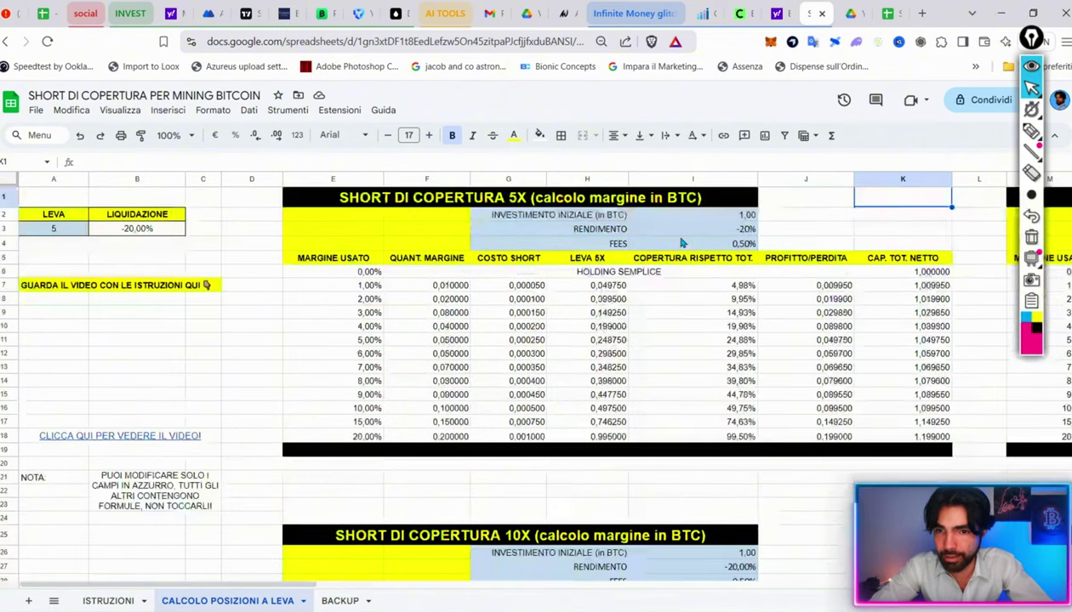
- Compare the 5X hedge short table calculated in dollars with the one calculated in BTC
{"action": "scroll", "coordinate": [682, 243], "scroll_direction": "right", "scroll_amount": 10}
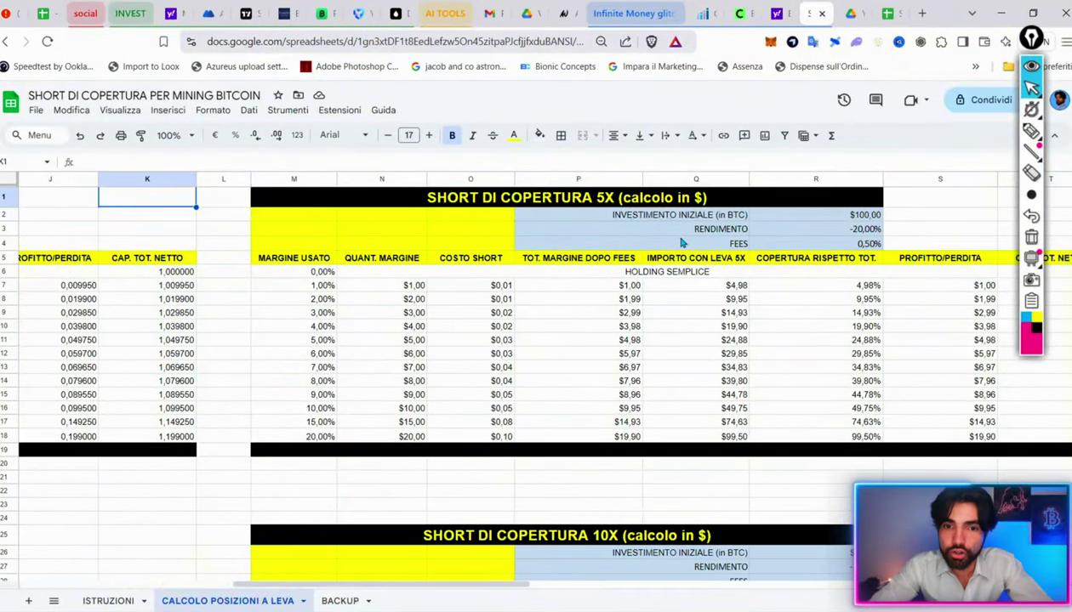
{"action": "scroll", "coordinate": [659, 209], "scroll_direction": "left", "scroll_amount": 8}
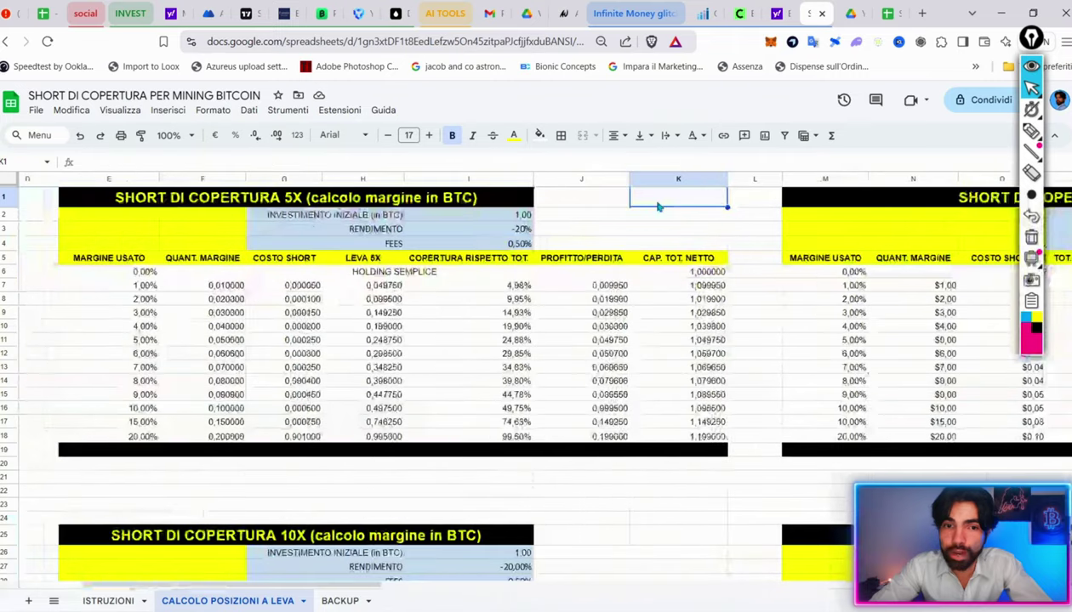
{"action": "scroll", "coordinate": [825, 265], "scroll_direction": "right", "scroll_amount": 5}
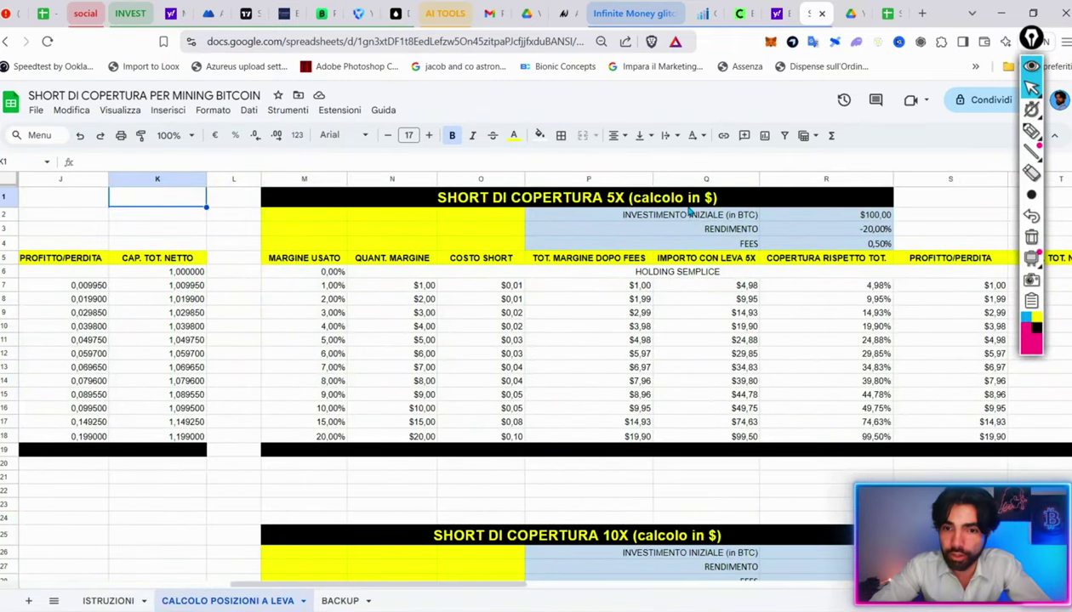
{"action": "scroll", "coordinate": [811, 316], "scroll_direction": "right", "scroll_amount": 2}
{"action": "scroll", "coordinate": [811, 316], "scroll_direction": "left", "scroll_amount": 7}
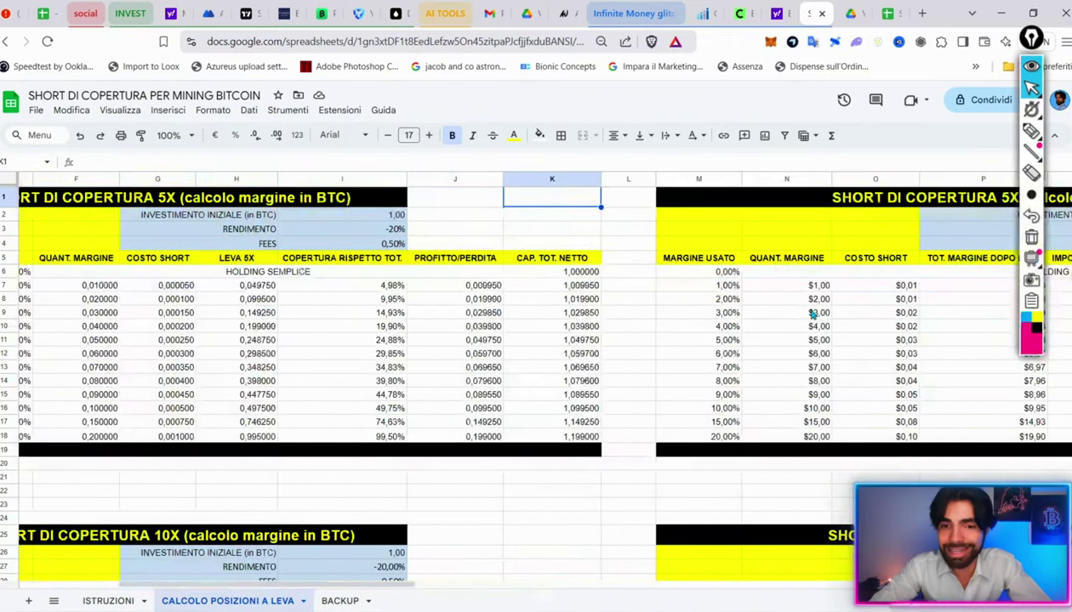
{"action": "scroll", "coordinate": [810, 313], "scroll_direction": "down", "scroll_amount": 3}
{"action": "scroll", "coordinate": [804, 311], "scroll_direction": "up", "scroll_amount": 3}
{"action": "scroll", "coordinate": [804, 311], "scroll_direction": "left", "scroll_amount": 3}
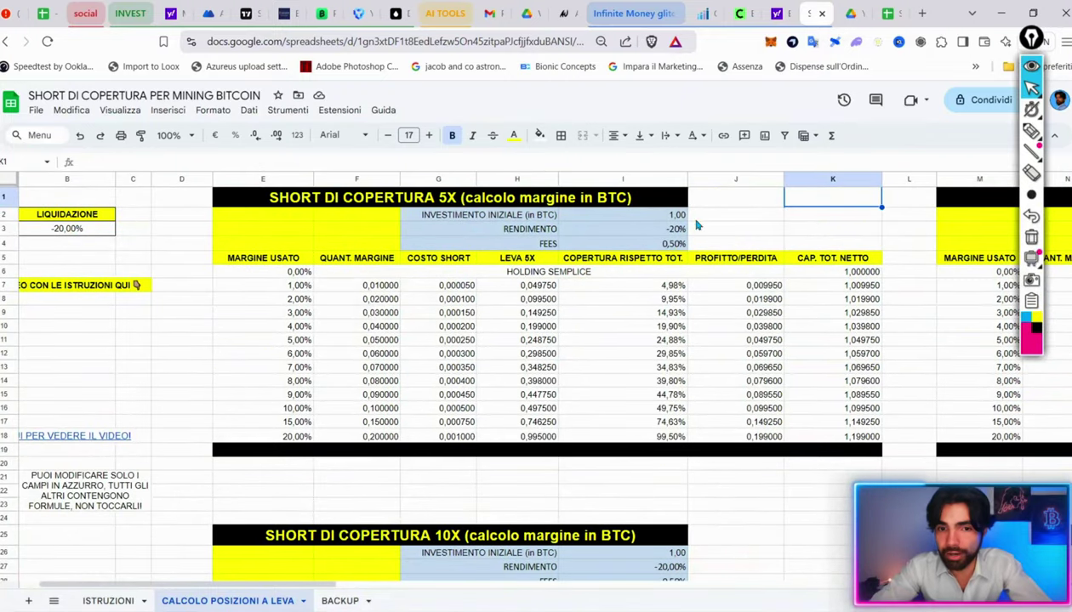
- Examine the initial BTC investment in I2 and the first three used-margin percentages, E7 to E9, of the 5X BTC table
{"action": "left_click", "coordinate": [663, 216]}
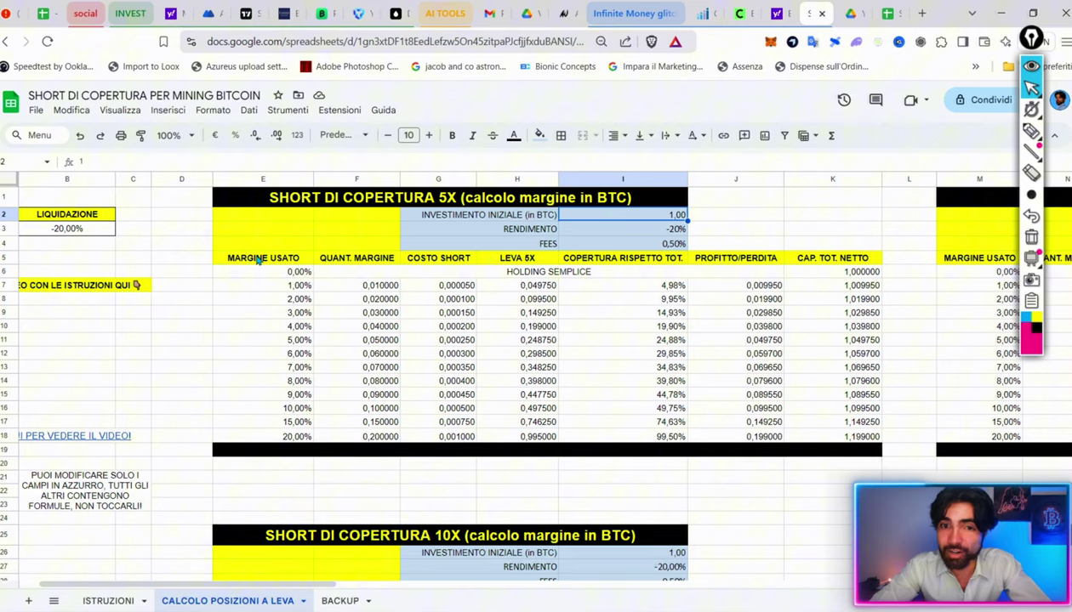
{"action": "left_click", "coordinate": [302, 289]}
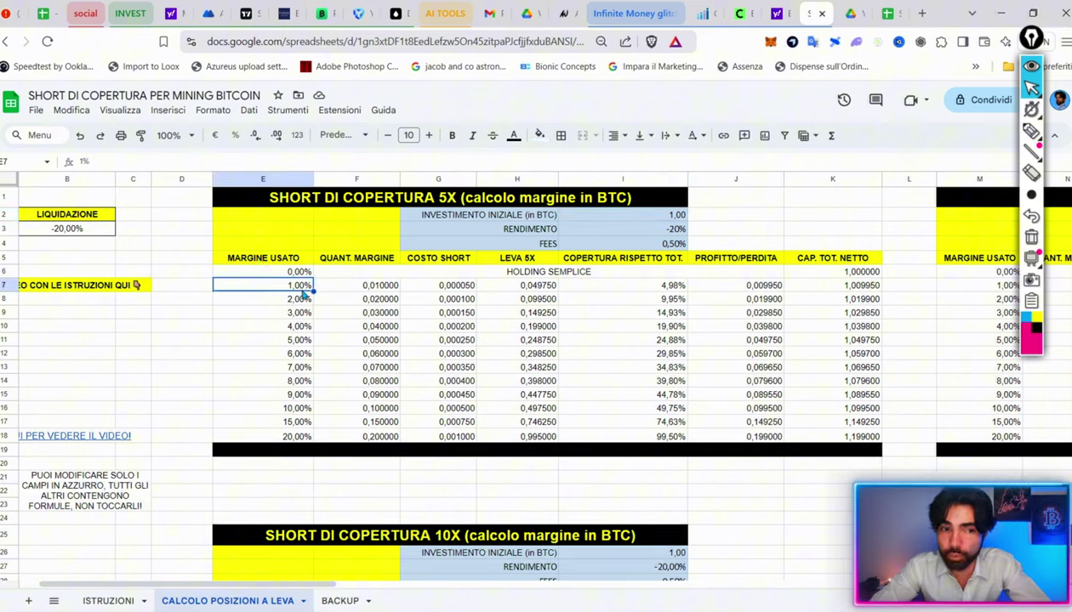
{"action": "left_click", "coordinate": [303, 300]}
{"action": "left_click", "coordinate": [302, 314]}
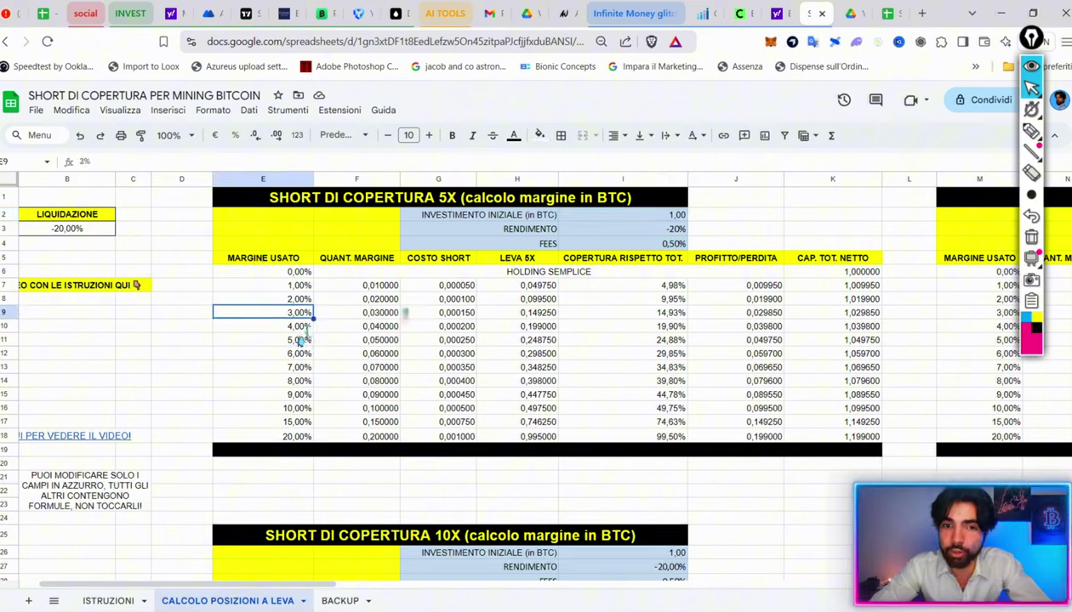
- Inspect how the 1% margin row of the 5X BTC table derives its margin quantity and leveraged amount from the initial investment
{"action": "left_click", "coordinate": [678, 217]}
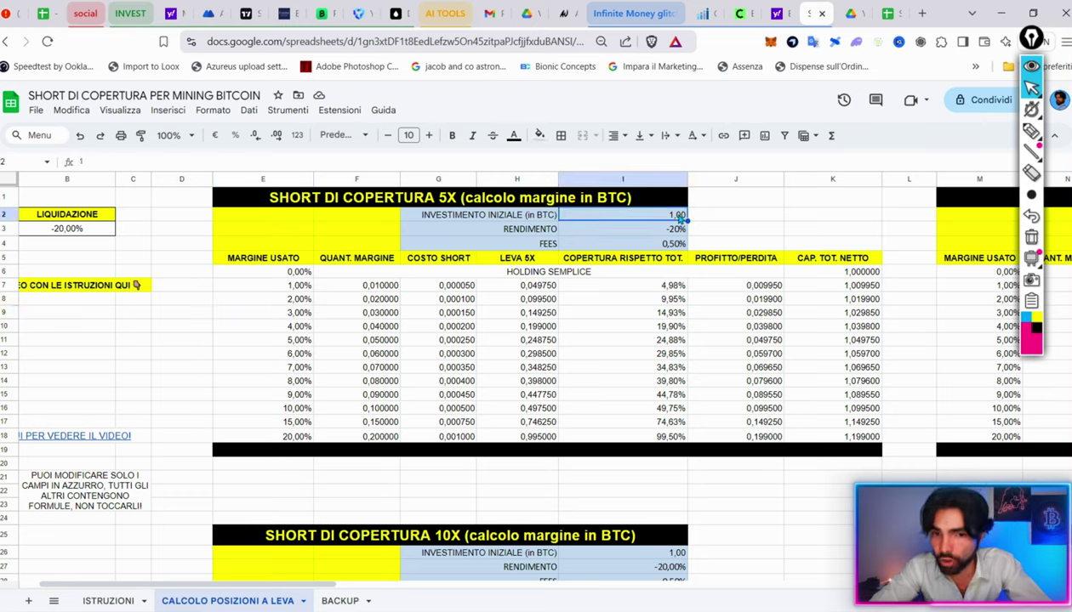
{"action": "left_click", "coordinate": [281, 285]}
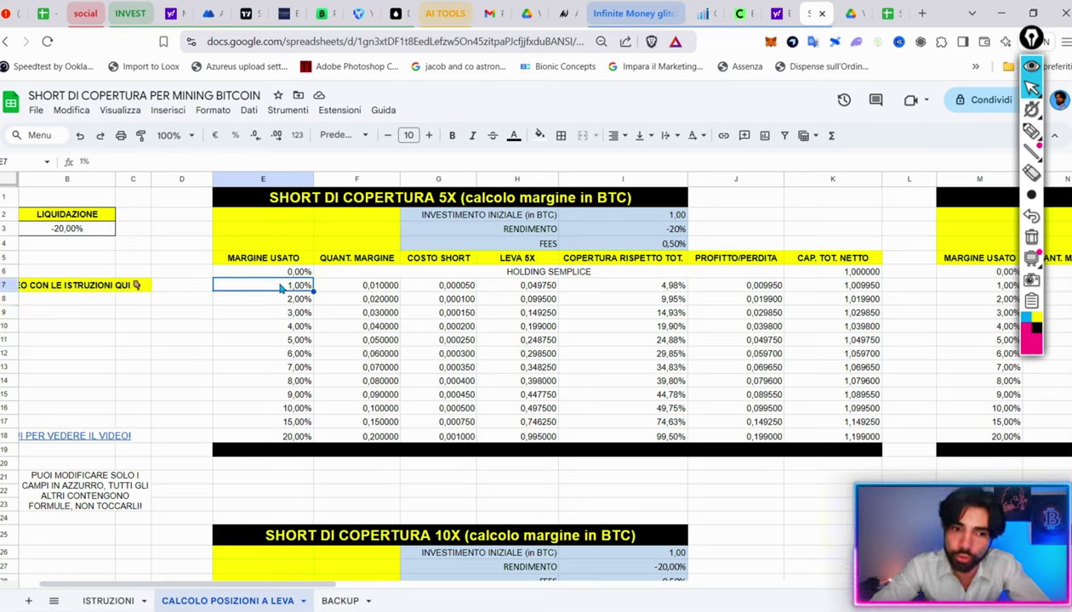
{"action": "left_click", "coordinate": [389, 288]}
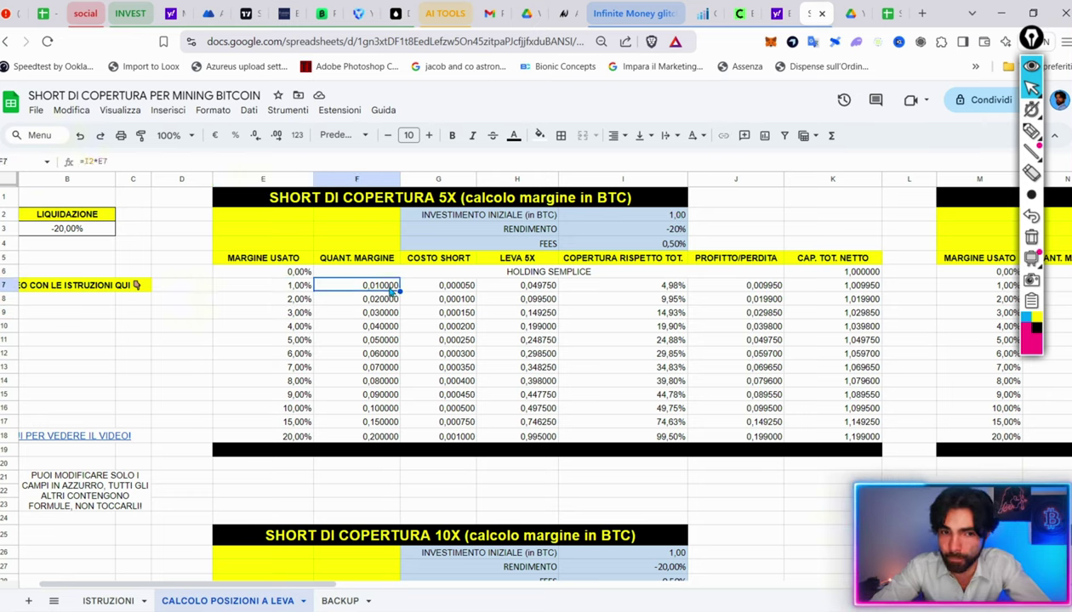
{"action": "left_click", "coordinate": [540, 288]}
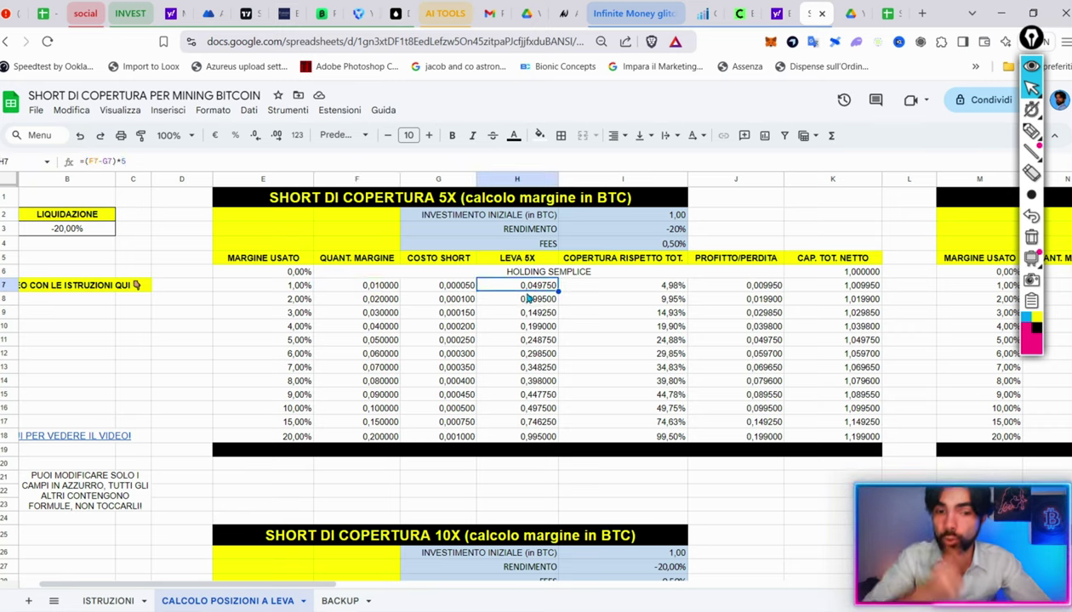
{"action": "left_click", "coordinate": [674, 217]}
{"action": "left_click", "coordinate": [527, 290]}
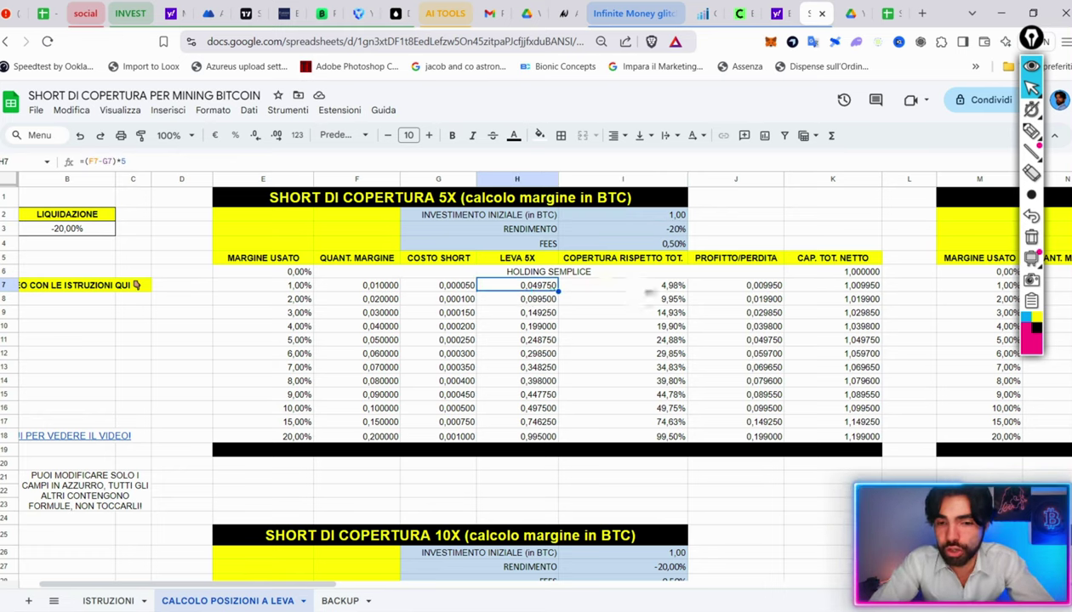
- Inspect how the 1% margin row of the 5X BTC table derives its short cost and its coverage relative to the total
{"action": "left_click", "coordinate": [671, 291]}
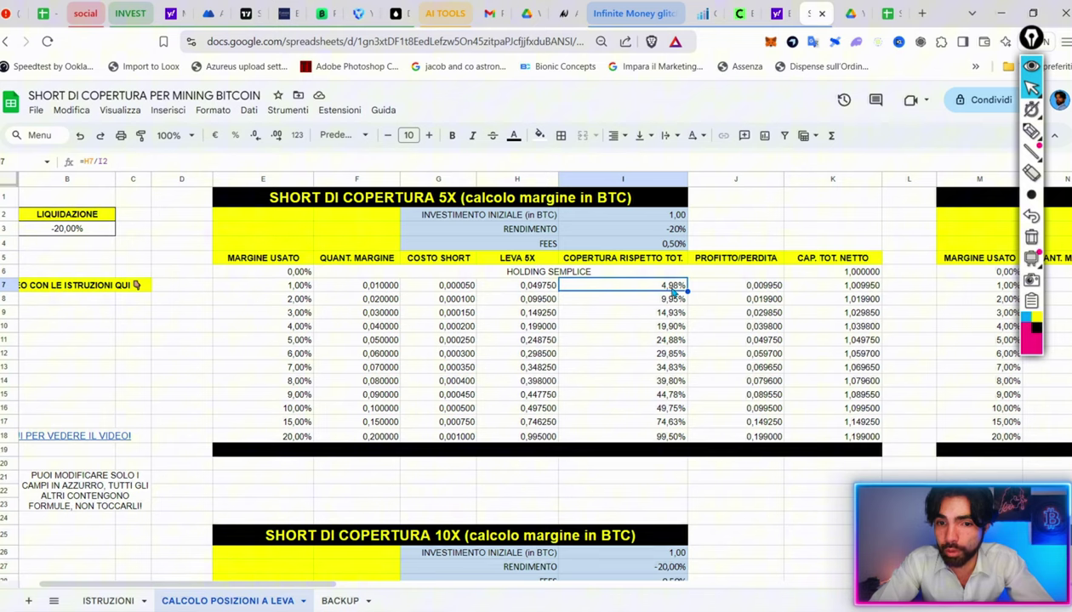
{"action": "left_click", "coordinate": [458, 287]}
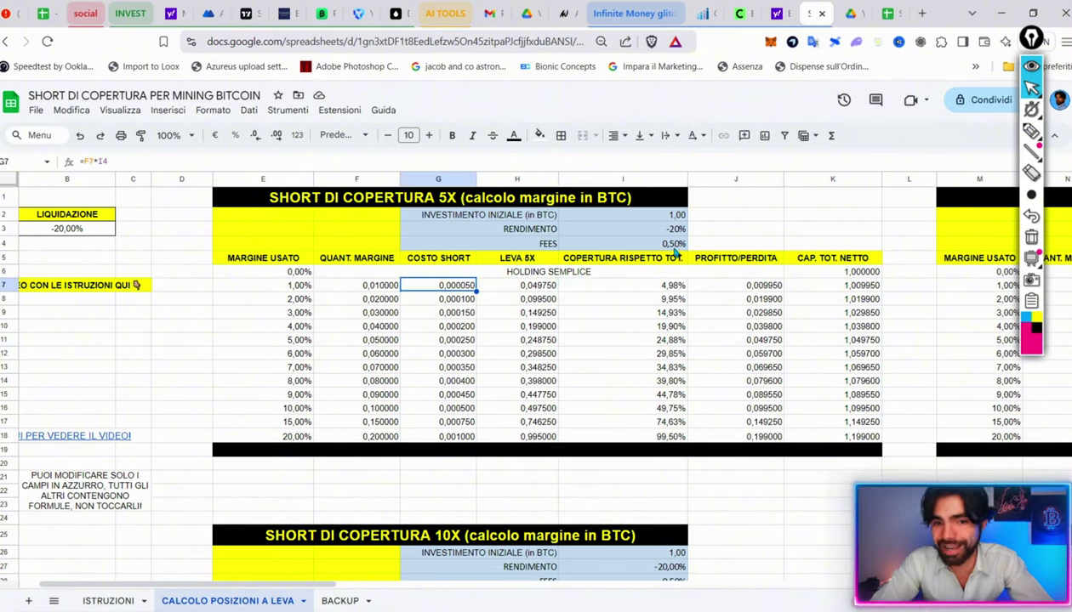
{"action": "left_click", "coordinate": [661, 288]}
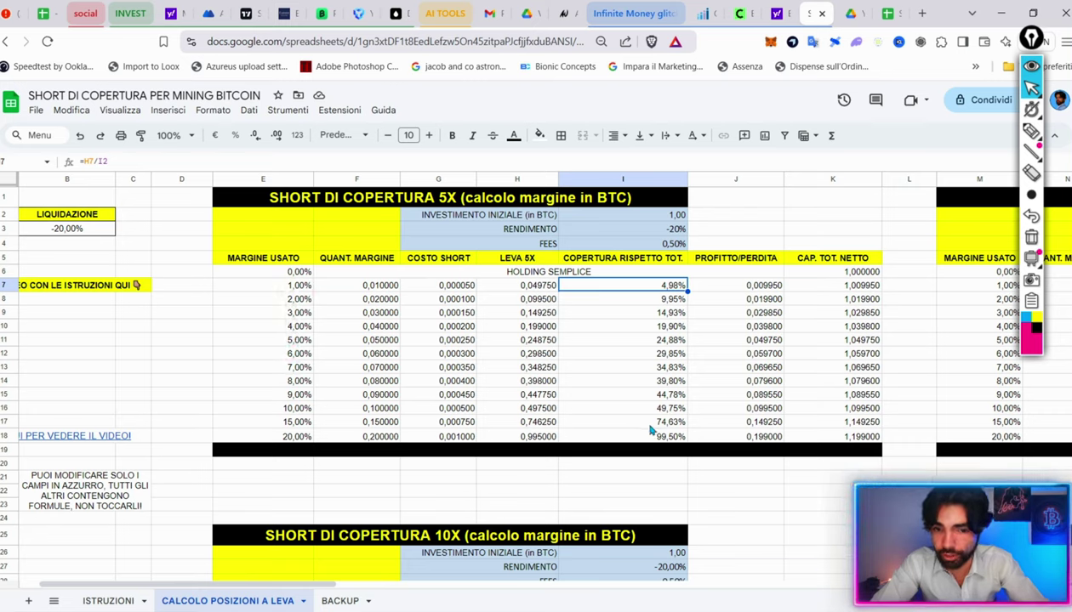
- Examine the used margin, margin quantity and leveraged amount of the 20% margin row in the 5X BTC table
{"action": "left_click", "coordinate": [275, 440]}
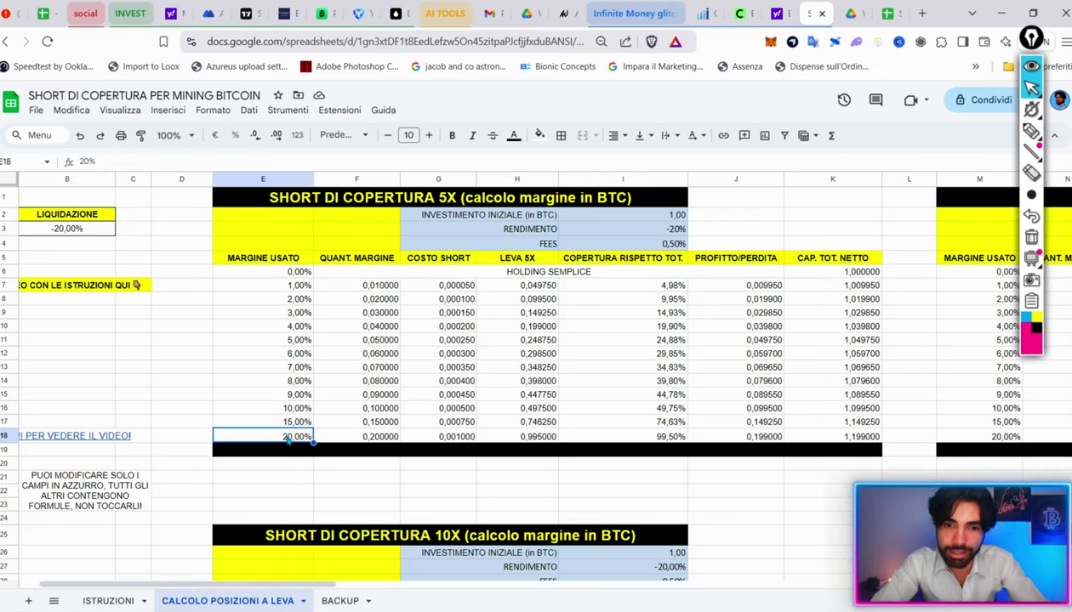
{"action": "left_click", "coordinate": [390, 437]}
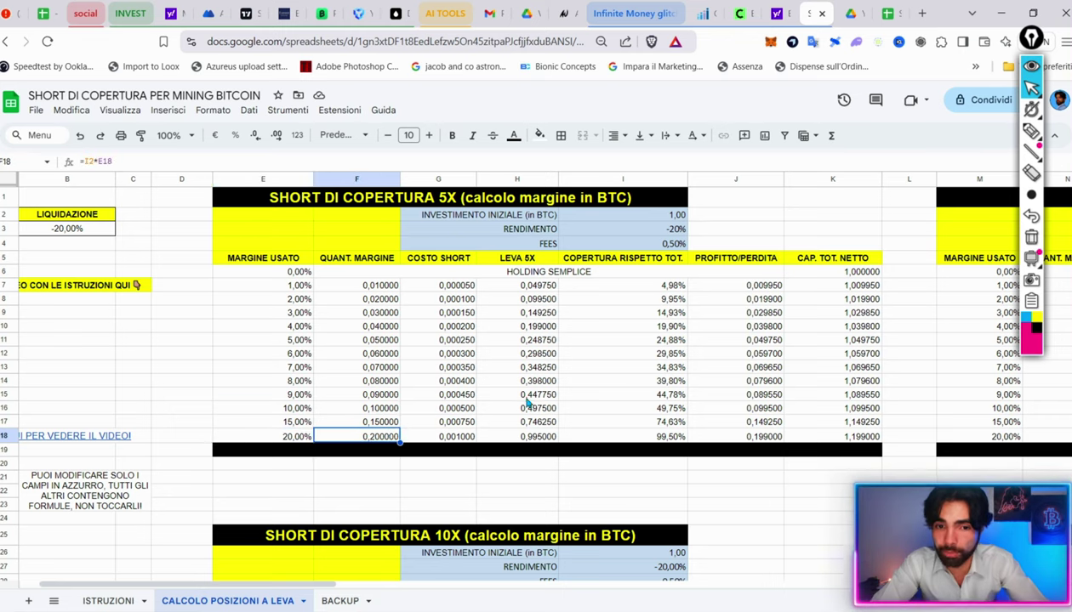
{"action": "left_click", "coordinate": [528, 438]}
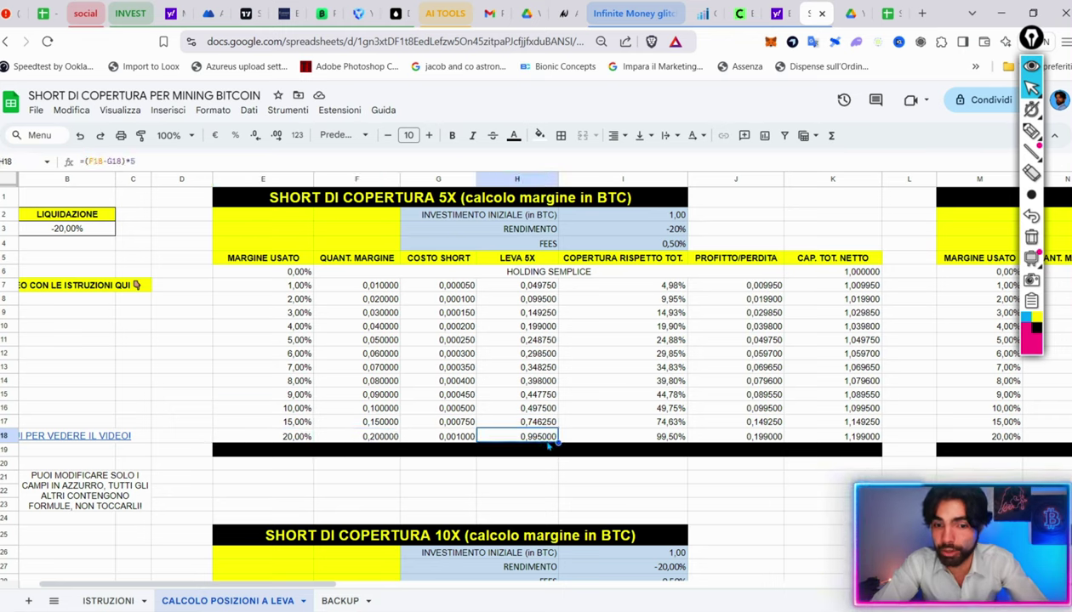
- Compare the highest used-margin percentages of the 10X, 20X and 30X BTC tables with those of the 5X table
{"action": "scroll", "coordinate": [665, 441], "scroll_direction": "down", "scroll_amount": 5}
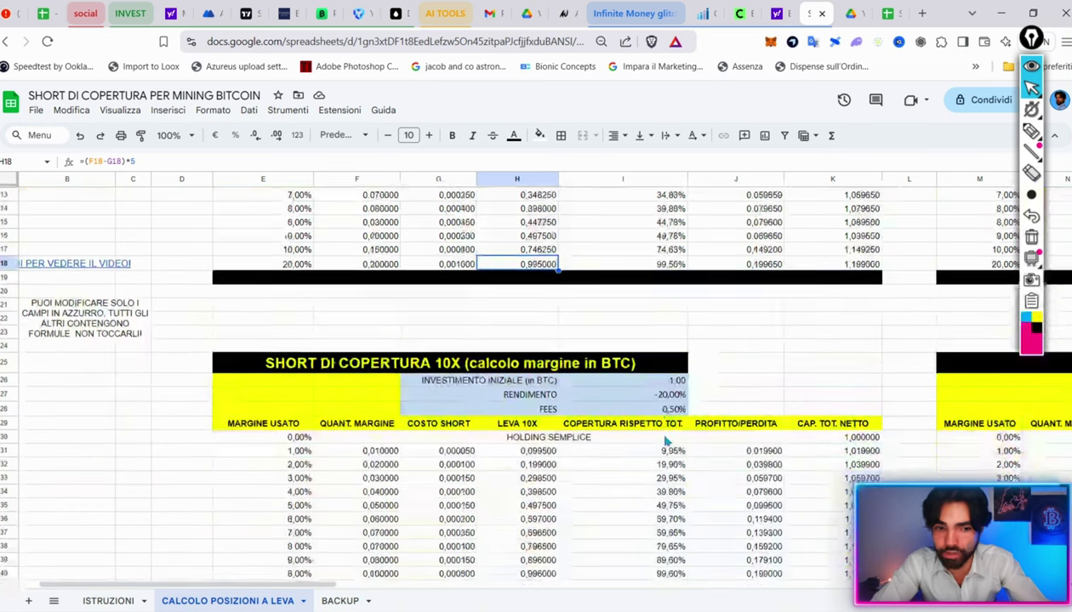
{"action": "scroll", "coordinate": [299, 481], "scroll_direction": "down", "scroll_amount": 5}
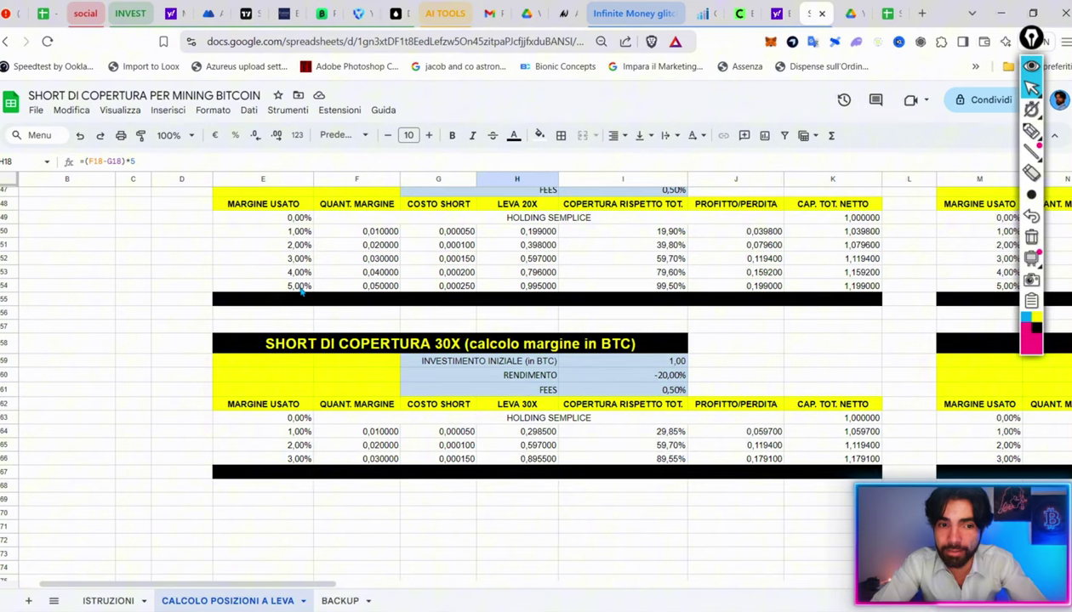
{"action": "scroll", "coordinate": [302, 288], "scroll_direction": "up", "scroll_amount": 1}
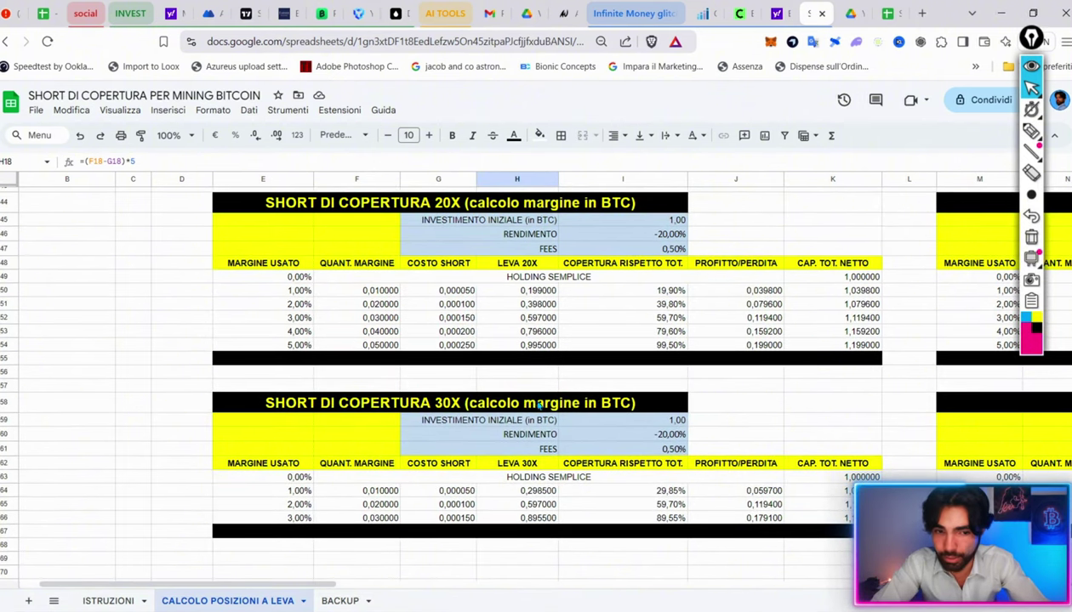
{"action": "scroll", "coordinate": [476, 472], "scroll_direction": "up", "scroll_amount": 9}
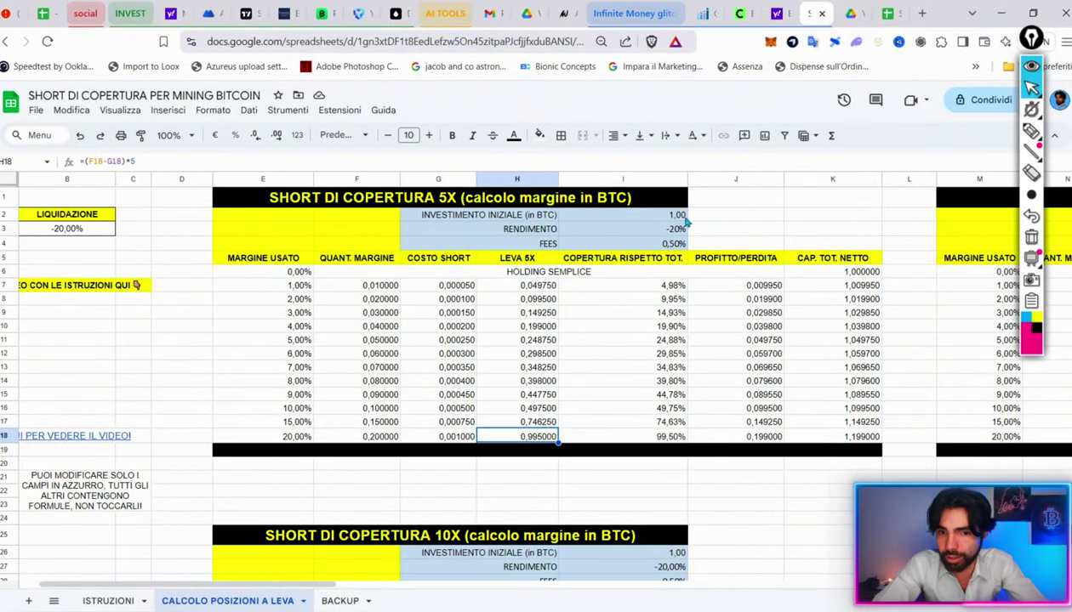
- Compare the initial investment fields of the 5X dollar and BTC tables, and skim the BTC tables down to 30X
{"action": "scroll", "coordinate": [857, 245], "scroll_direction": "right", "scroll_amount": 10}
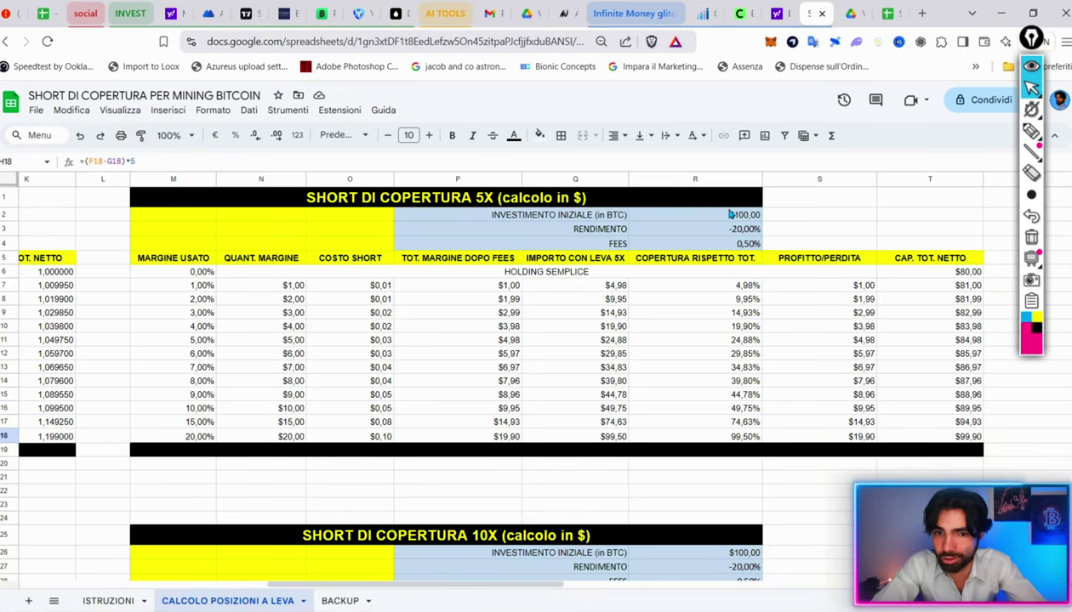
{"action": "scroll", "coordinate": [730, 215], "scroll_direction": "left", "scroll_amount": 10}
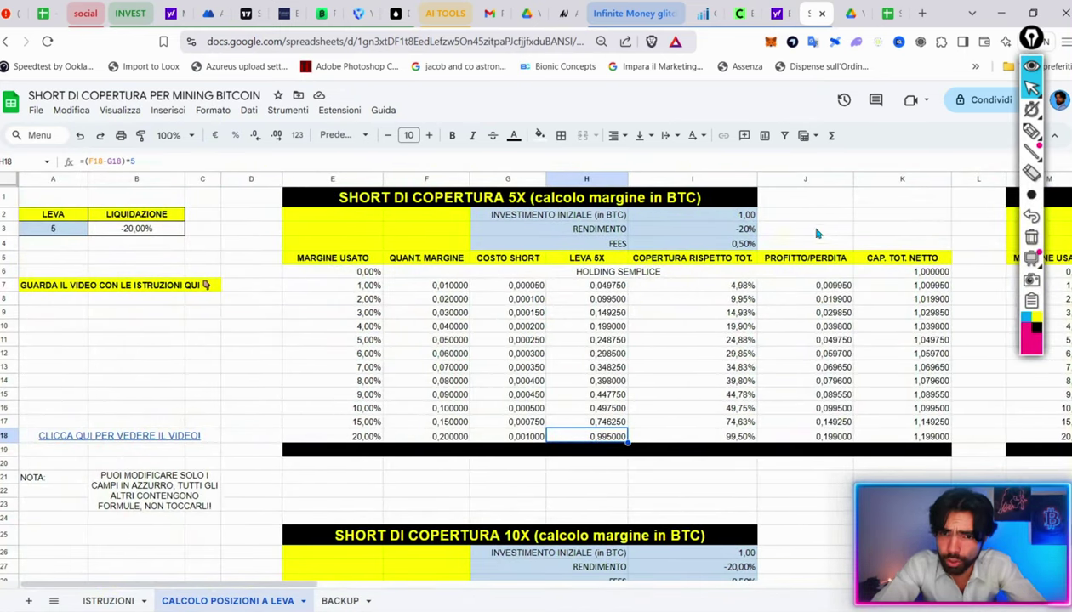
{"action": "left_click", "coordinate": [740, 216]}
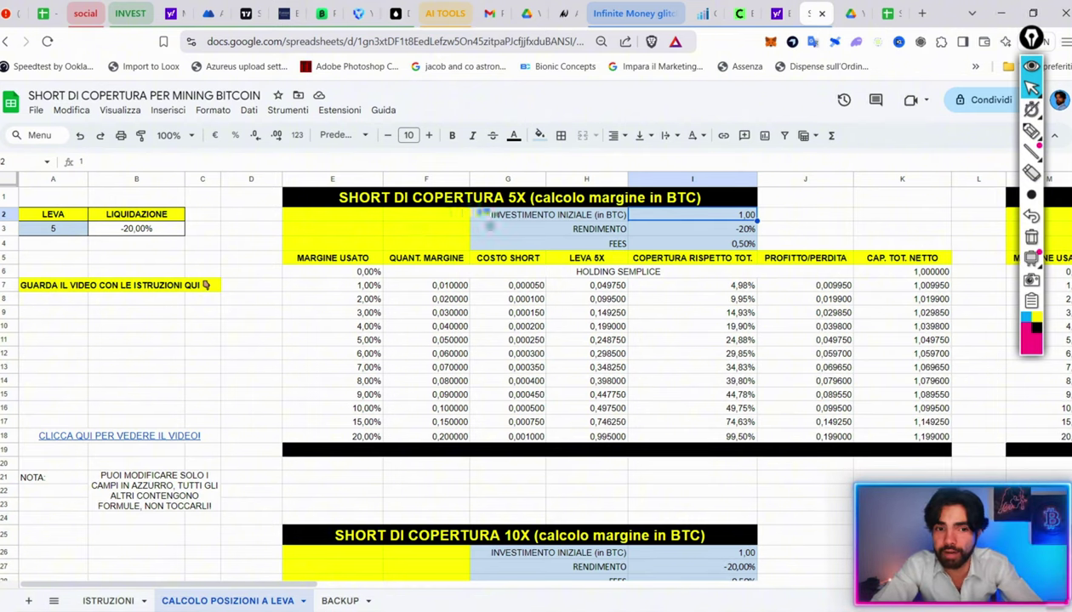
{"action": "scroll", "coordinate": [532, 387], "scroll_direction": "down", "scroll_amount": 8}
{"action": "scroll", "coordinate": [532, 387], "scroll_direction": "down", "scroll_amount": 2}
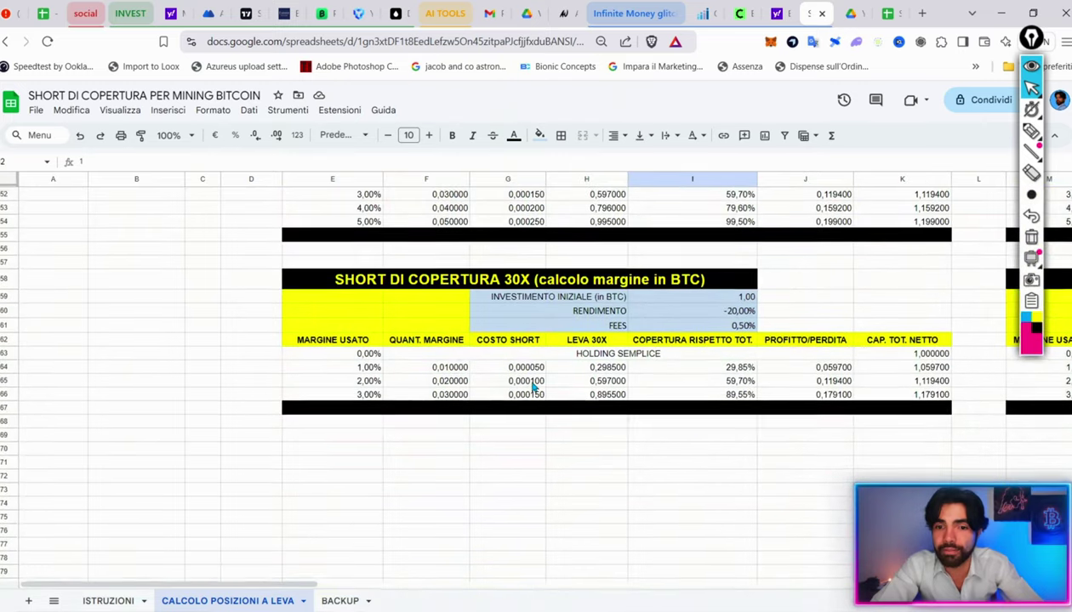
{"action": "scroll", "coordinate": [533, 387], "scroll_direction": "up", "scroll_amount": 15}
- Set the return in R3 of the 5X dollar table to 0%
{"action": "scroll", "coordinate": [533, 387], "scroll_direction": "right", "scroll_amount": 6}
{"action": "scroll", "coordinate": [532, 387], "scroll_direction": "right", "scroll_amount": 4}
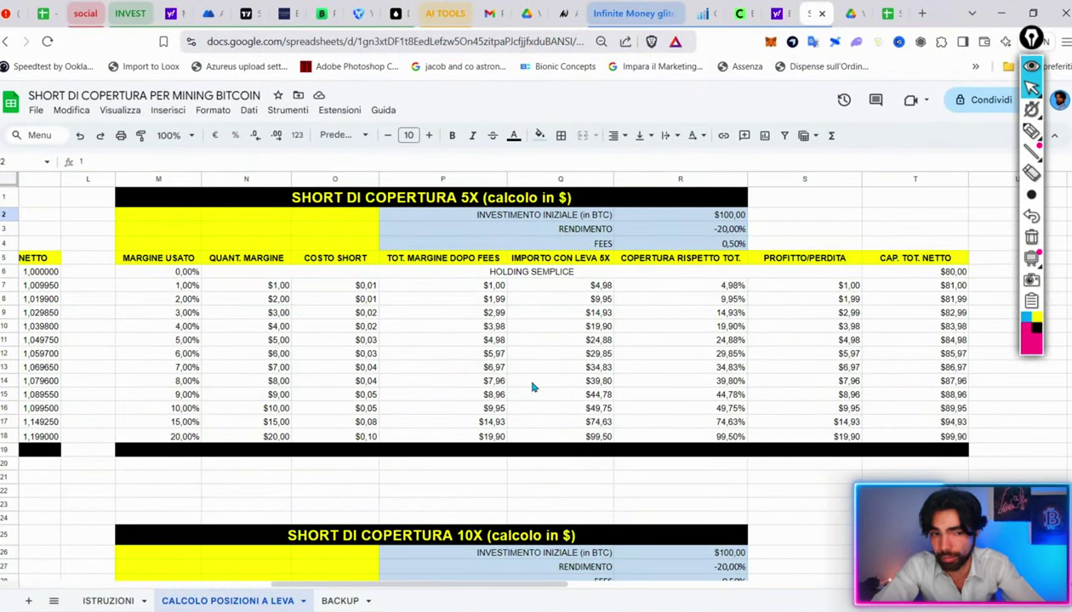
{"action": "left_click", "coordinate": [729, 216]}
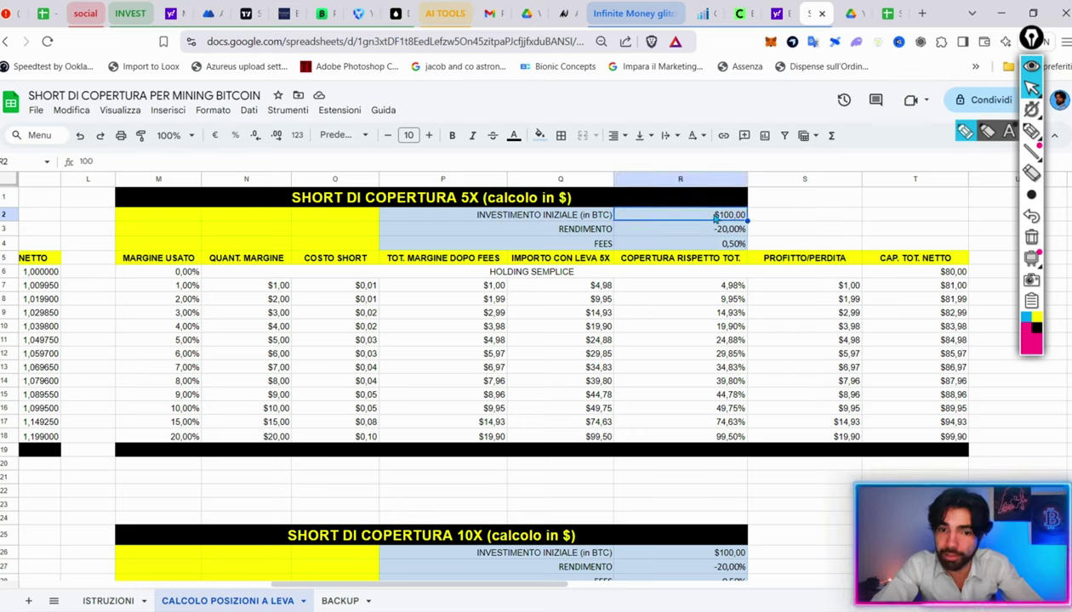
{"action": "left_click", "coordinate": [719, 229]}
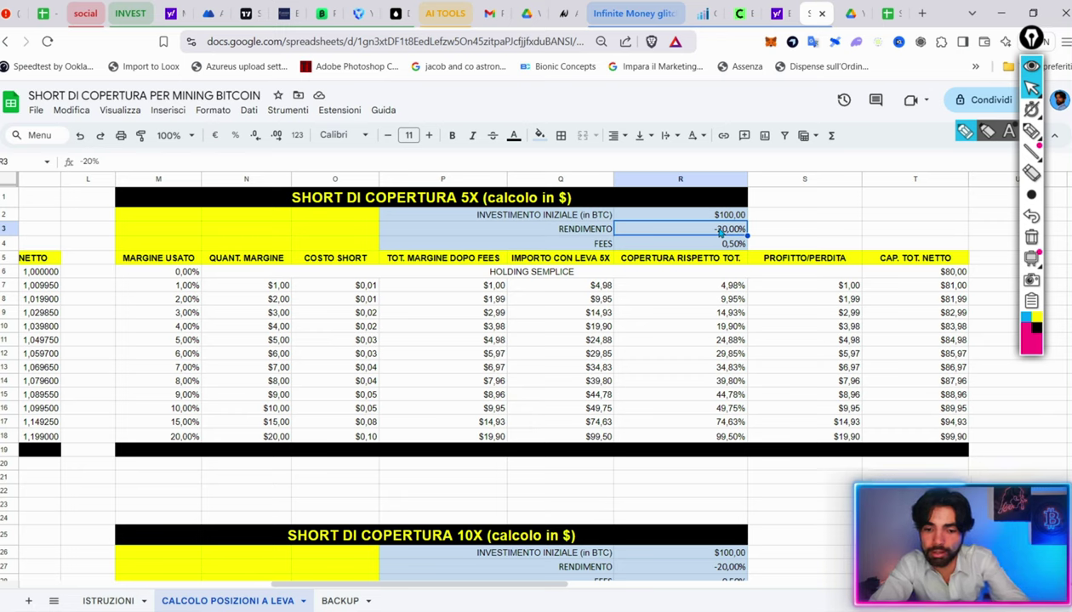
{"action": "type", "text": "0"}
{"action": "key", "text": "Return"}
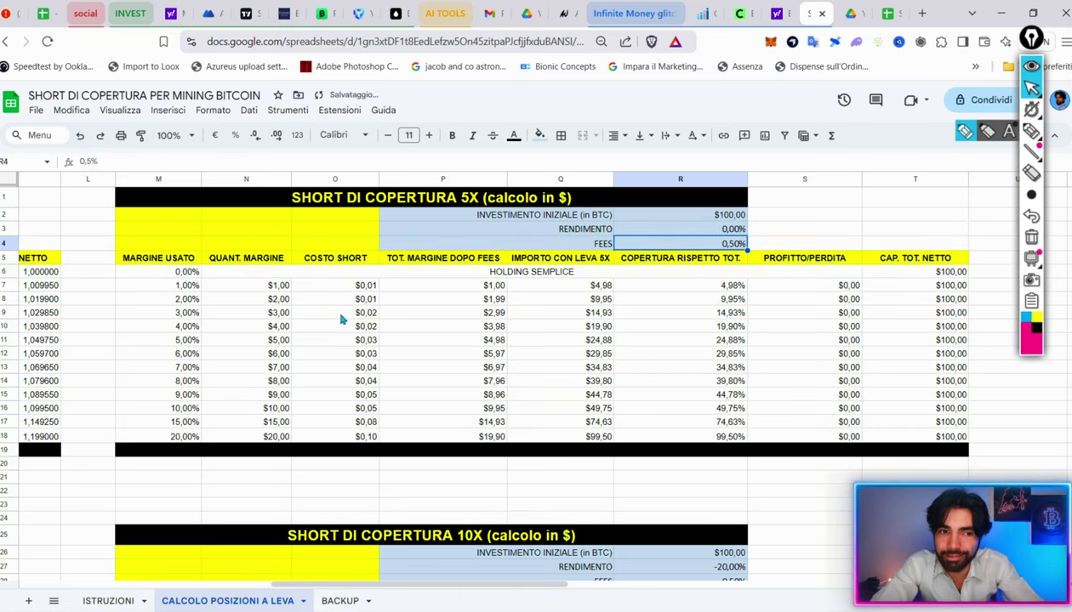
- Examine the simple-holding row of the 5X dollar table, its net total capital formula in T6, and the 1% margin below it
{"action": "left_click", "coordinate": [170, 276]}
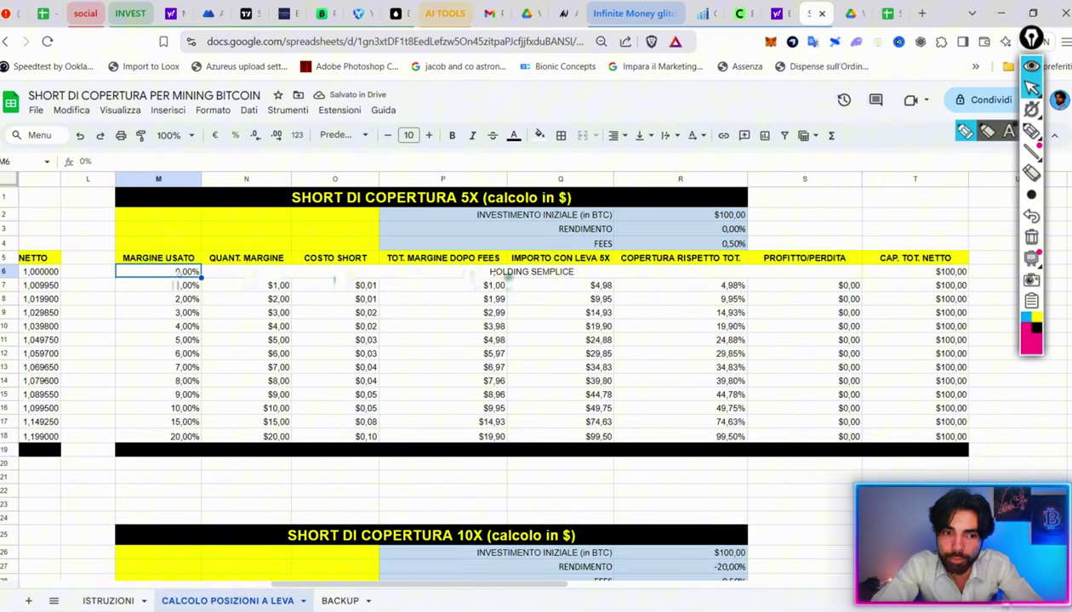
{"action": "left_click", "coordinate": [539, 274]}
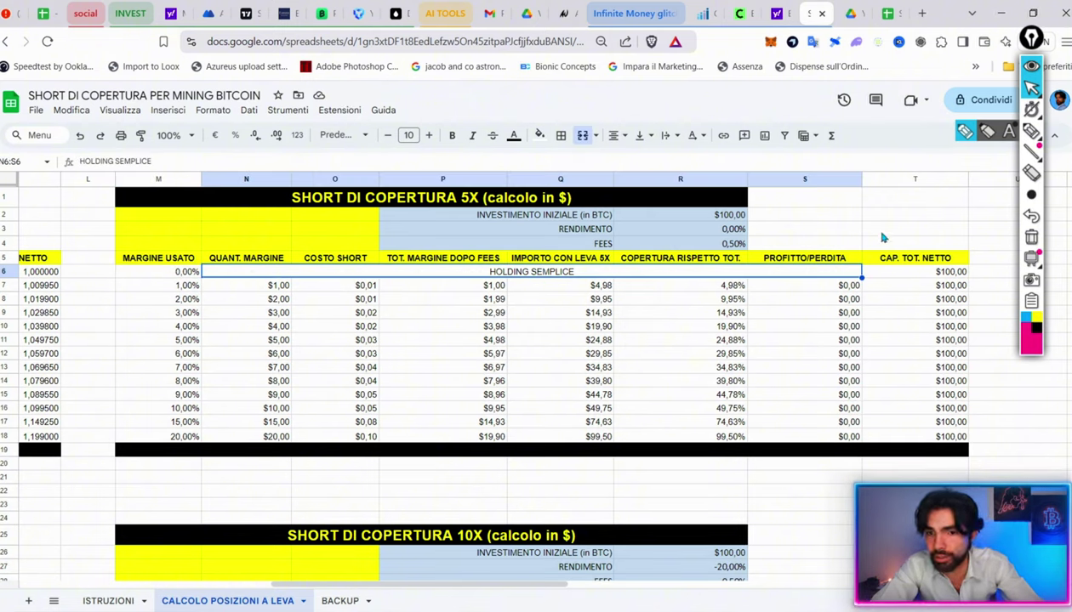
{"action": "left_click", "coordinate": [931, 271]}
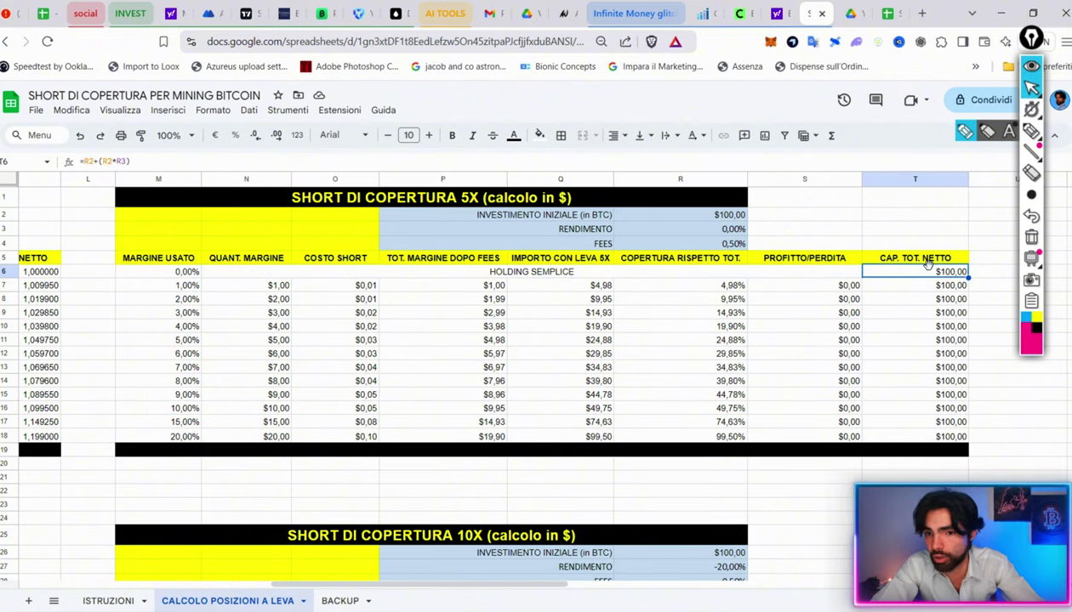
{"action": "left_click", "coordinate": [170, 288]}
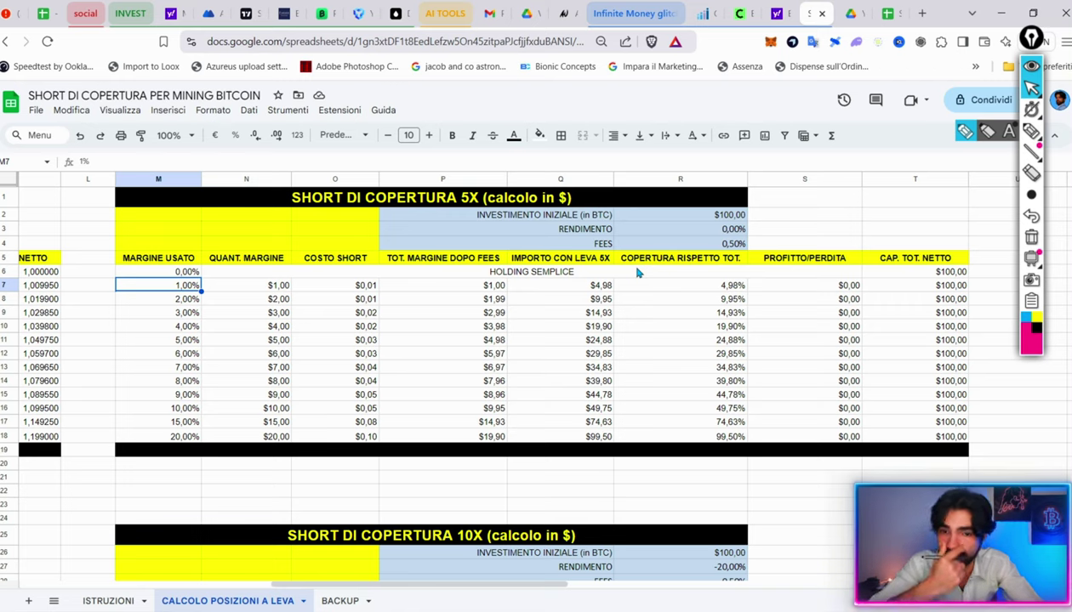
- Set the return in R3 of the 5X dollar table to -50%
{"action": "left_click", "coordinate": [735, 229]}
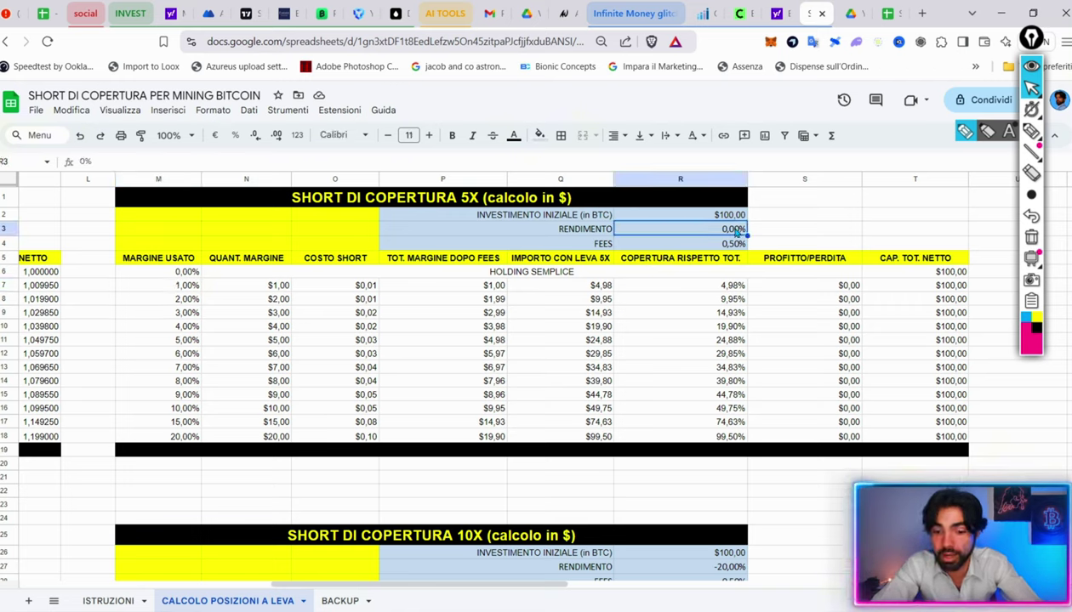
{"action": "key", "text": "BackSpace"}
{"action": "type", "text": "-50"}
{"action": "key", "text": "Return"}
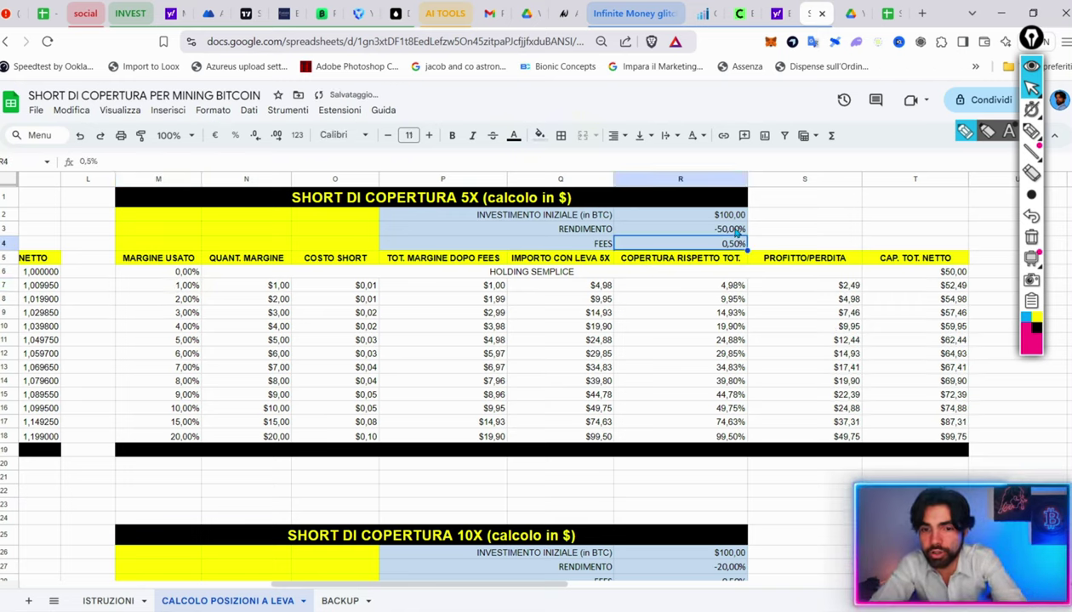
{"action": "left_click", "coordinate": [722, 230]}
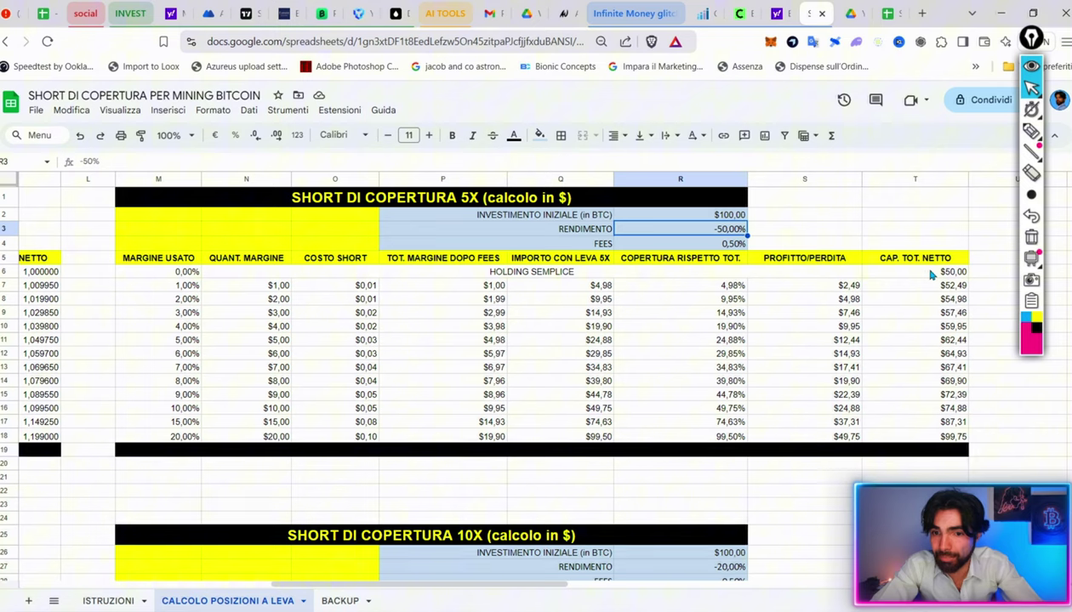
- Mark the simple-holding net capital in T6 with a pink arrow and box, and draw a double-headed arrow above it
{"action": "left_click", "coordinate": [1031, 130]}
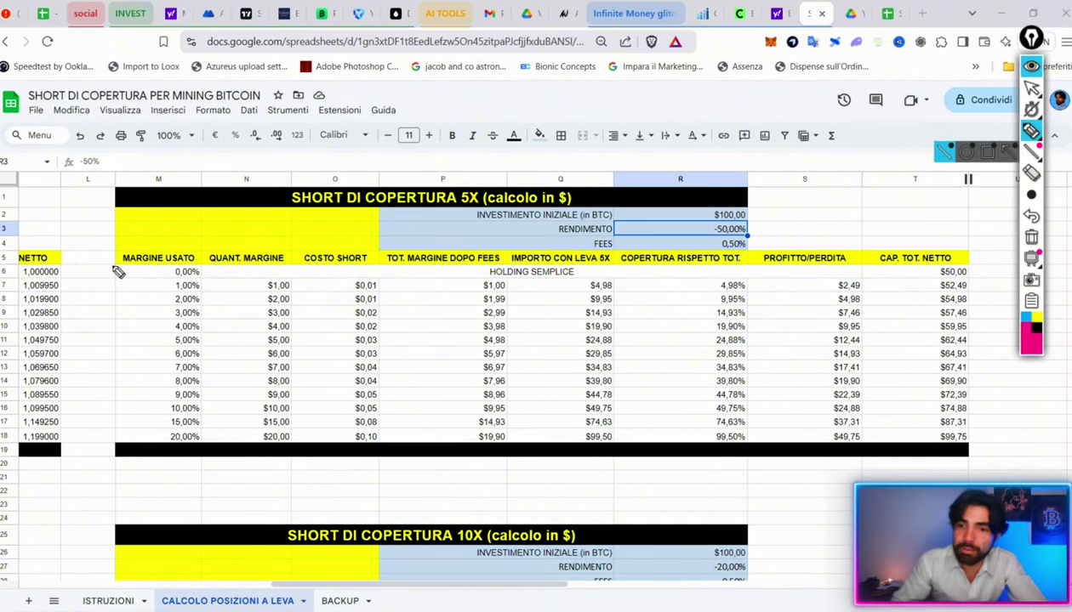
{"action": "mouse_move", "coordinate": [874, 268]}
{"action": "left_mouse_down"}
{"action": "mouse_move", "coordinate": [932, 288]}
{"action": "mouse_move", "coordinate": [927, 274]}
{"action": "left_mouse_up"}
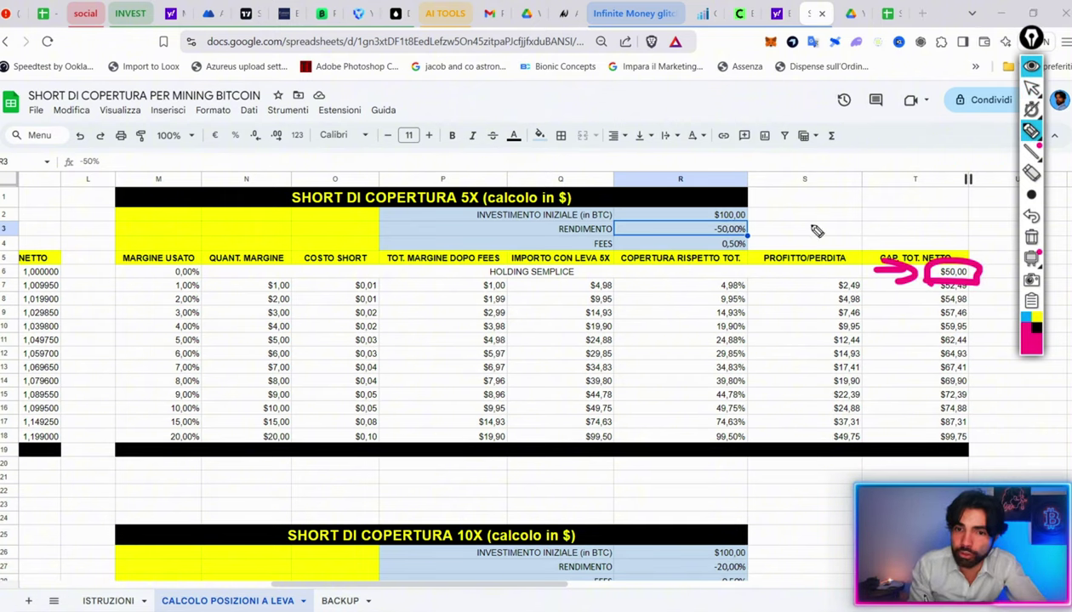
{"action": "left_click_drag", "start_coordinate": [821, 225], "coordinate": [915, 253]}
{"action": "mouse_move", "coordinate": [819, 246]}
{"action": "left_mouse_down"}
{"action": "mouse_move", "coordinate": [804, 232]}
{"action": "mouse_move", "coordinate": [819, 211]}
{"action": "left_mouse_up"}
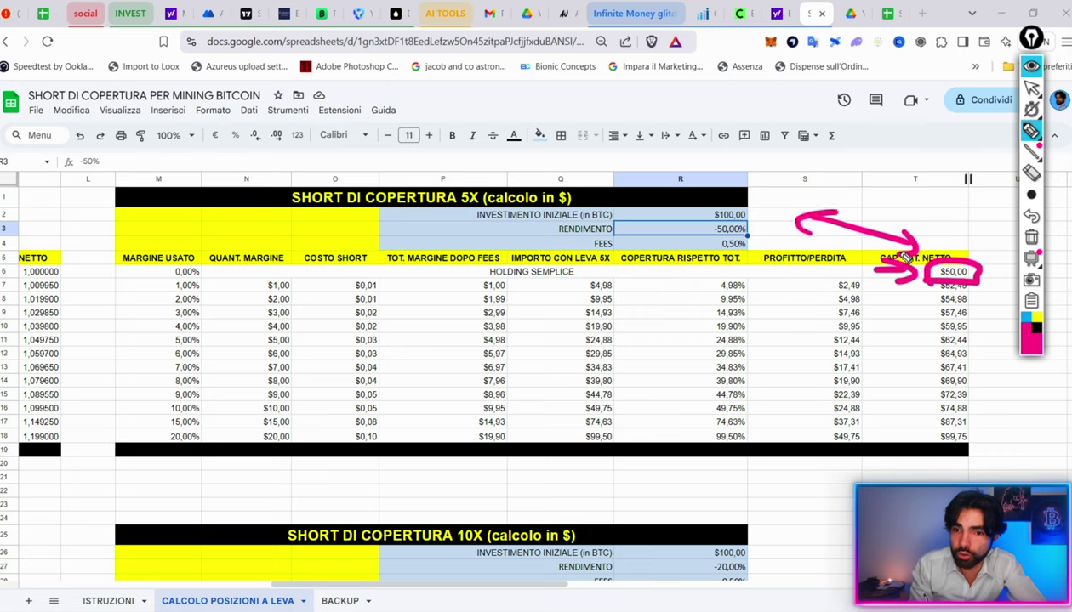
- Bracket the net capital column of the 5X dollar table and circle the 20% margin, the 5X in the title and T18
{"action": "mouse_move", "coordinate": [980, 282]}
{"action": "left_mouse_down"}
{"action": "mouse_move", "coordinate": [1007, 442]}
{"action": "mouse_move", "coordinate": [988, 446]}
{"action": "left_mouse_up"}
{"action": "left_click_drag", "start_coordinate": [202, 432], "coordinate": [213, 446]}
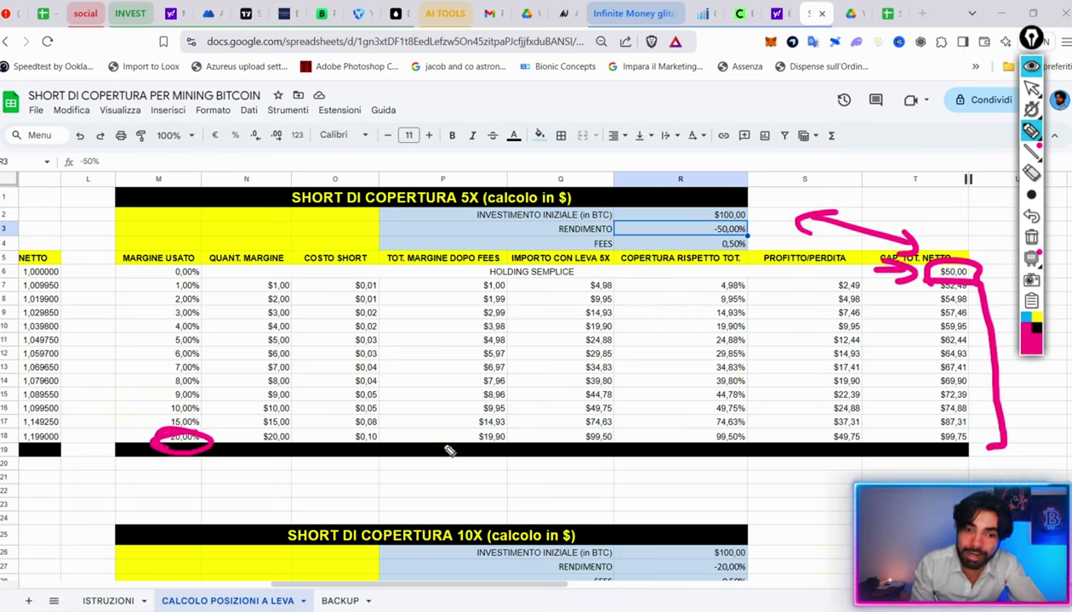
{"action": "left_click_drag", "start_coordinate": [480, 187], "coordinate": [466, 211]}
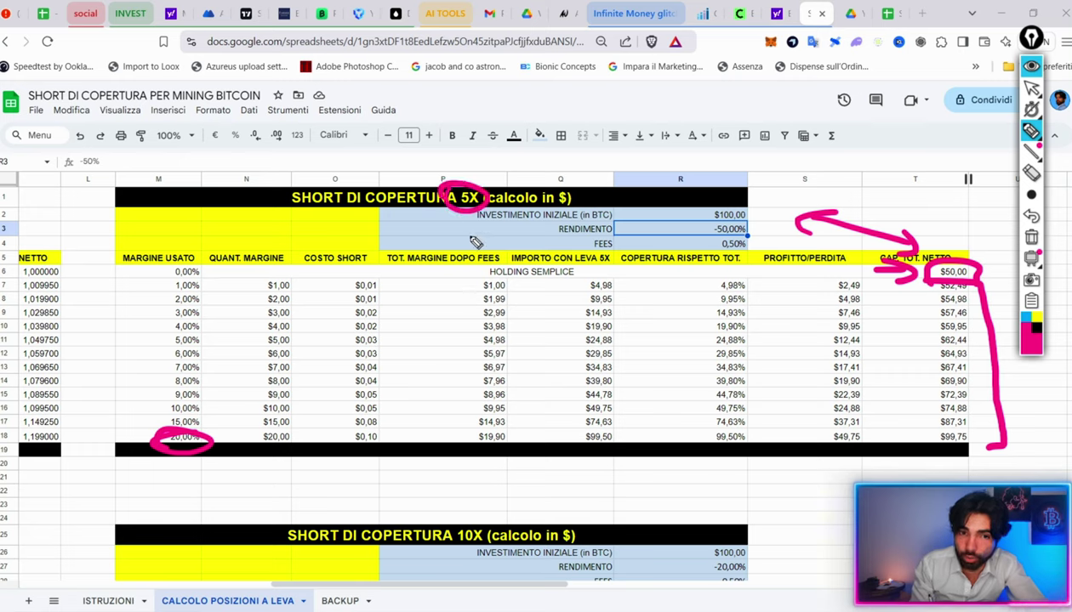
{"action": "left_click_drag", "start_coordinate": [978, 429], "coordinate": [969, 453]}
{"action": "mouse_move", "coordinate": [170, 426]}
{"action": "left_mouse_down"}
{"action": "mouse_move", "coordinate": [216, 435]}
{"action": "mouse_move", "coordinate": [183, 451]}
{"action": "left_mouse_up"}
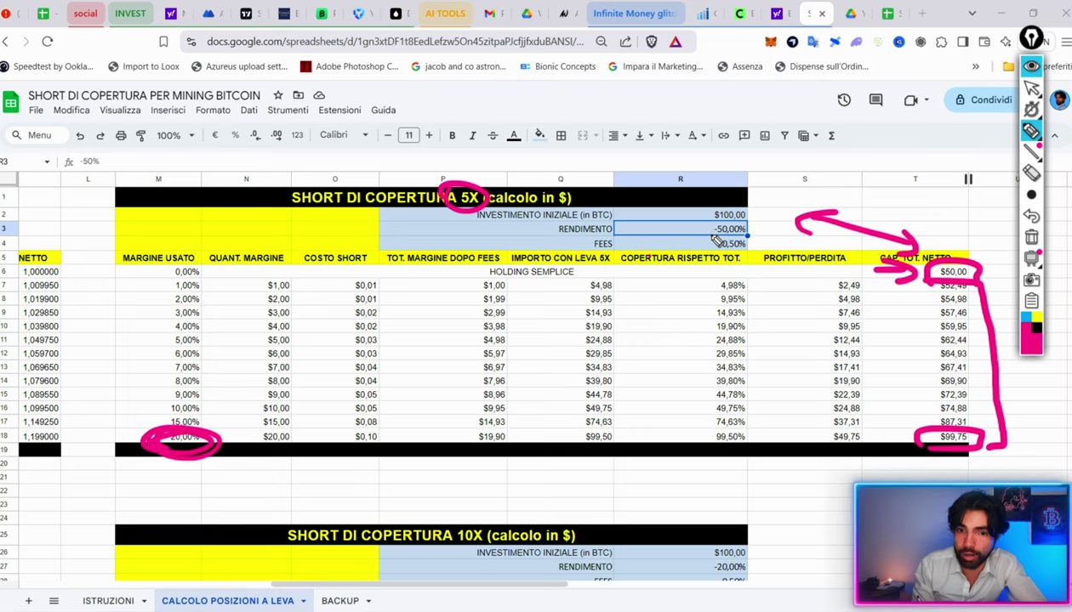
- Underline the return in R3, emphasize T18, T6 and the used-margin column with pen marks, and clear all the annotations
{"action": "left_click_drag", "start_coordinate": [705, 232], "coordinate": [749, 232]}
{"action": "left_click_drag", "start_coordinate": [929, 441], "coordinate": [970, 436]}
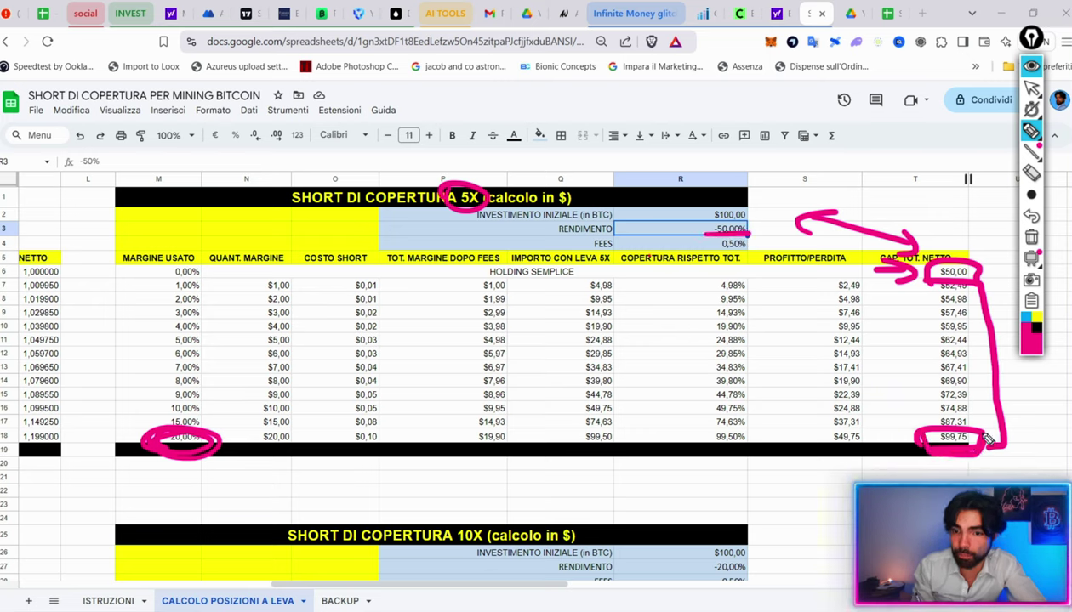
{"action": "mouse_move", "coordinate": [915, 268]}
{"action": "left_mouse_down"}
{"action": "mouse_move", "coordinate": [944, 290]}
{"action": "mouse_move", "coordinate": [960, 345]}
{"action": "left_mouse_up"}
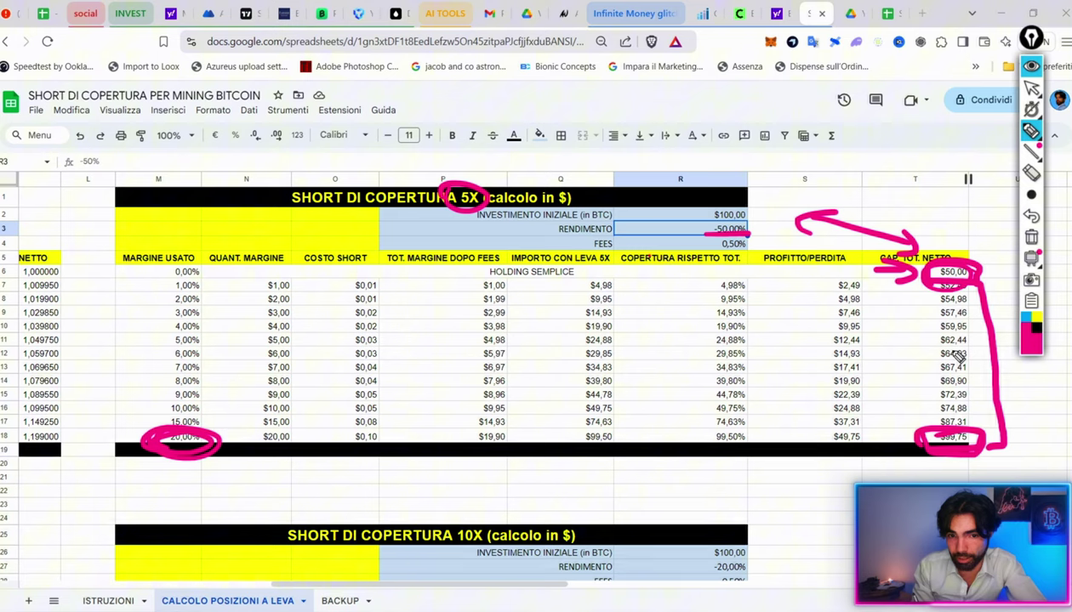
{"action": "left_click_drag", "start_coordinate": [223, 448], "coordinate": [213, 265]}
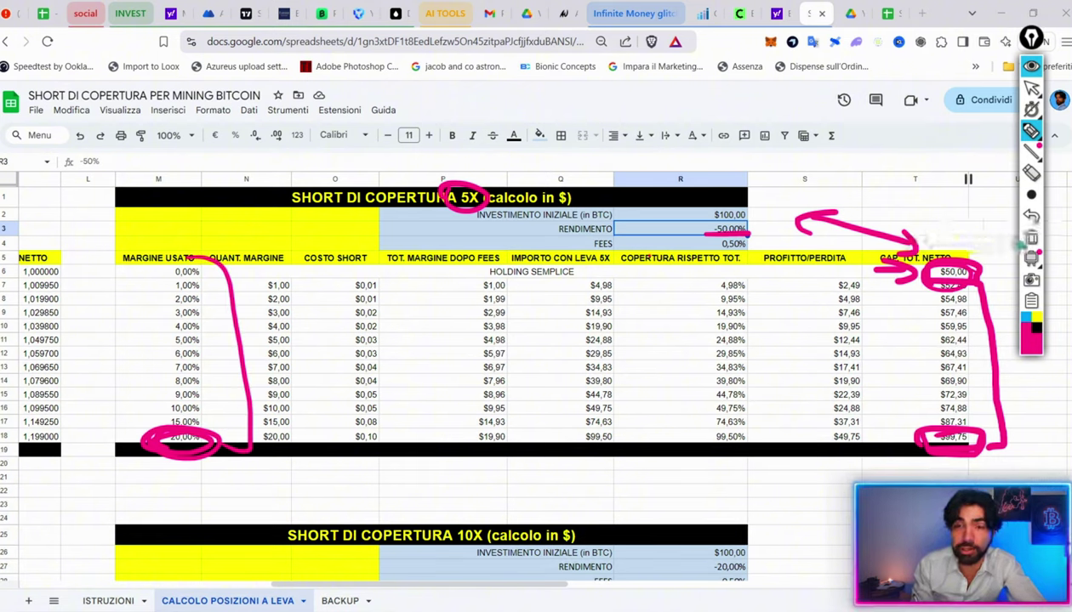
{"action": "key", "text": "ctrl+shift+c"}
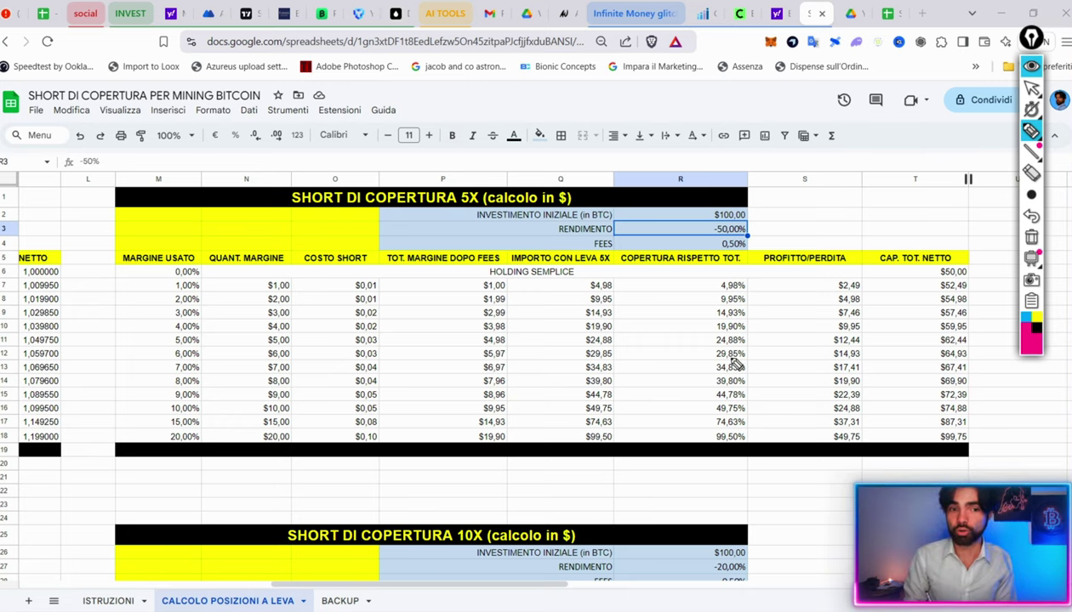
- Underline the 5X dollar table's title, draw a double-headed arrow beside the return in R3, and box the 4% and 5% margins
{"action": "left_click_drag", "start_coordinate": [279, 222], "coordinate": [520, 216]}
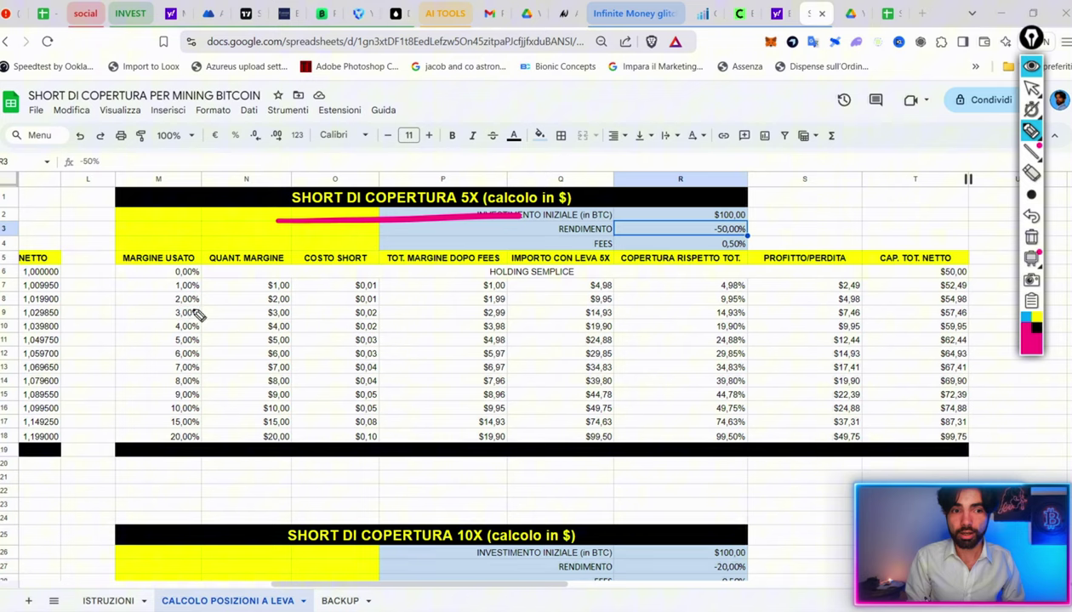
{"action": "mouse_move", "coordinate": [804, 224]}
{"action": "left_mouse_down"}
{"action": "mouse_move", "coordinate": [753, 228]}
{"action": "mouse_move", "coordinate": [804, 211]}
{"action": "left_mouse_up"}
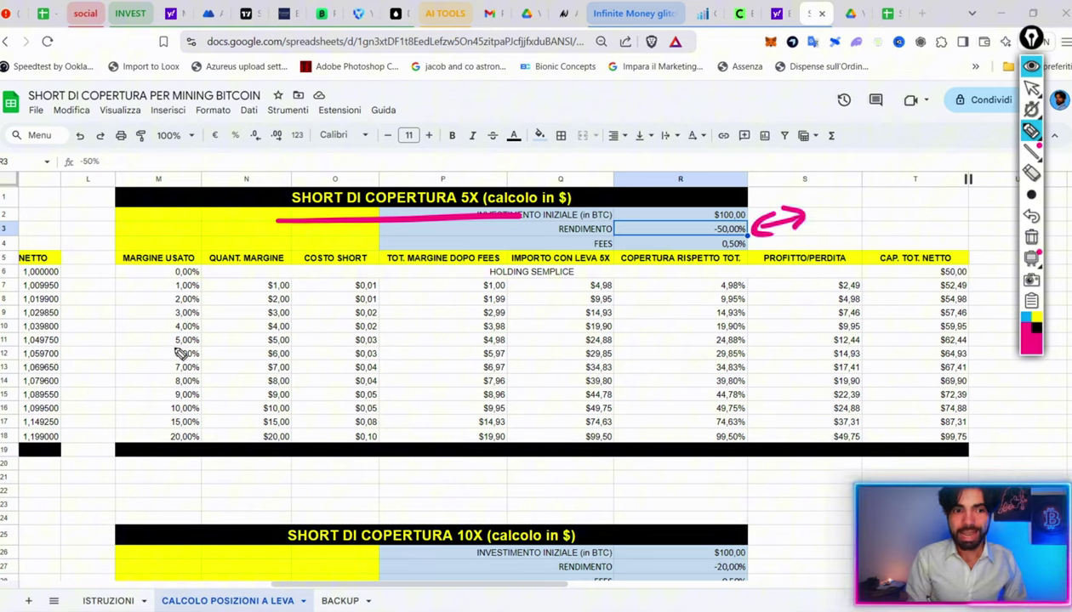
{"action": "mouse_move", "coordinate": [177, 328]}
{"action": "left_mouse_down"}
{"action": "mouse_move", "coordinate": [164, 352]}
{"action": "mouse_move", "coordinate": [214, 344]}
{"action": "left_mouse_up"}
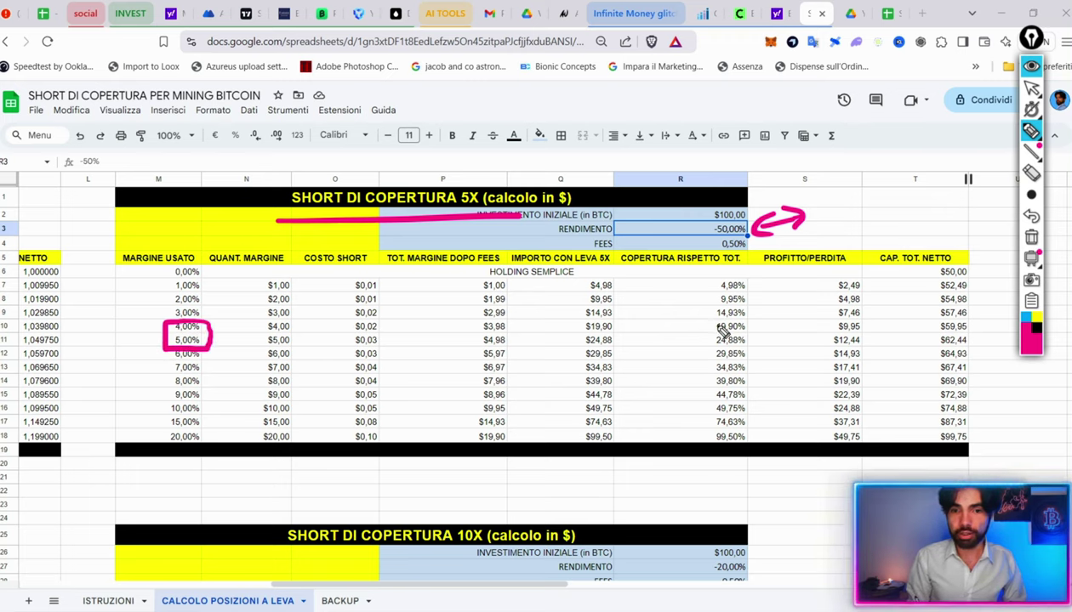
- Box the coverage values in R10:R13, bracket the 4% to 7% margins, circle the investment in R2, and clear all the annotations
{"action": "mouse_move", "coordinate": [711, 324]}
{"action": "left_mouse_down"}
{"action": "mouse_move", "coordinate": [731, 313]}
{"action": "mouse_move", "coordinate": [755, 373]}
{"action": "mouse_move", "coordinate": [718, 367]}
{"action": "mouse_move", "coordinate": [708, 322]}
{"action": "left_mouse_up"}
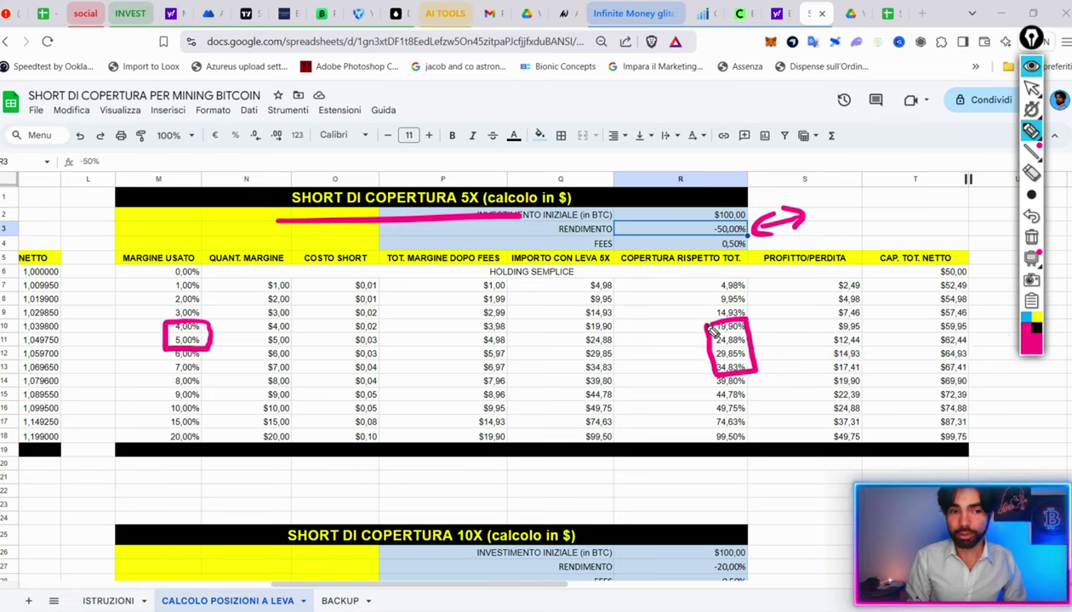
{"action": "mouse_move", "coordinate": [160, 321]}
{"action": "left_mouse_down"}
{"action": "mouse_move", "coordinate": [162, 372]}
{"action": "mouse_move", "coordinate": [173, 380]}
{"action": "left_mouse_up"}
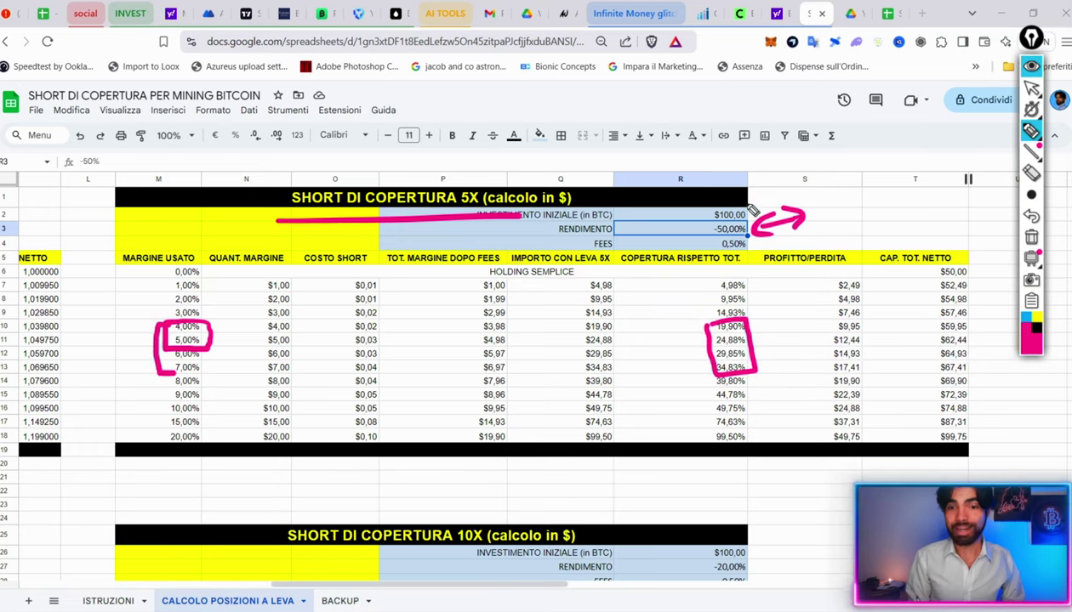
{"action": "left_click_drag", "start_coordinate": [705, 230], "coordinate": [742, 232]}
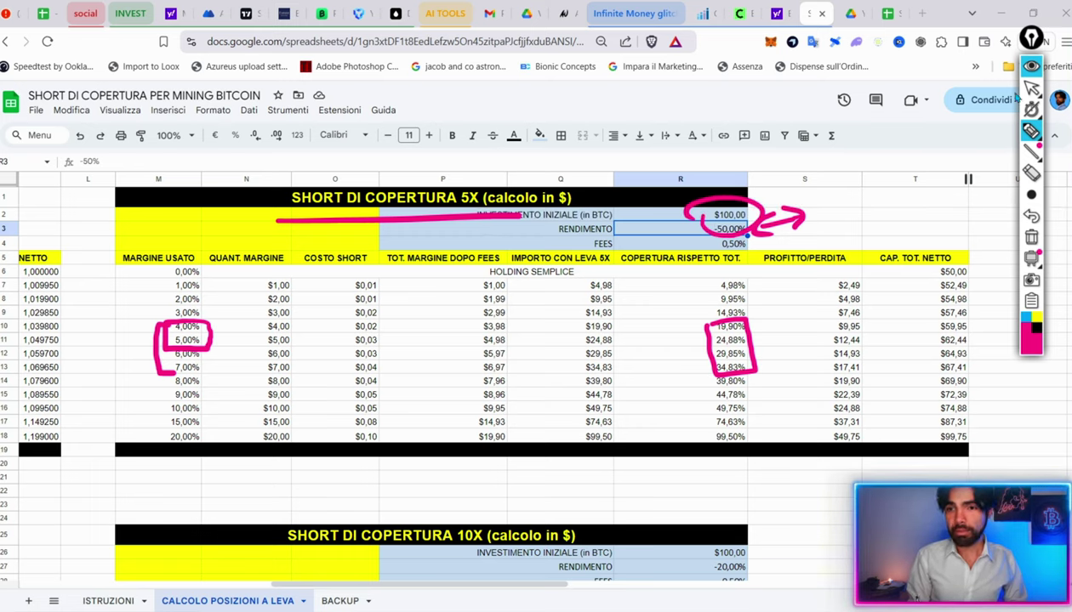
{"action": "left_click", "coordinate": [1031, 87]}
{"action": "left_click", "coordinate": [1029, 237]}
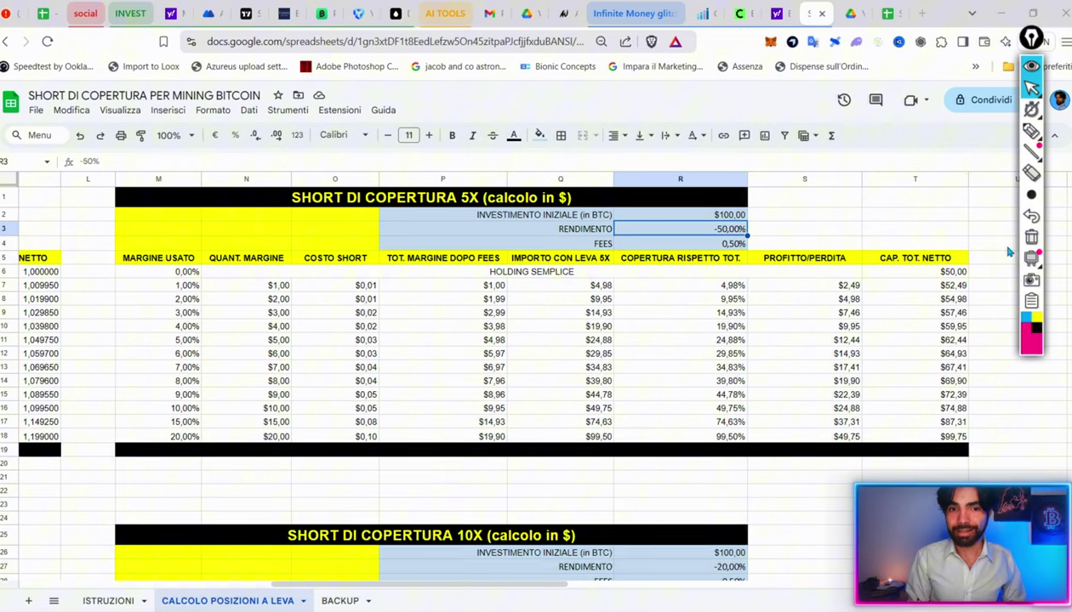
- Look through the 5X, 10X, 20X and 30X dollar tables and compare their used-margin percentages
{"action": "left_click", "coordinate": [1012, 228]}
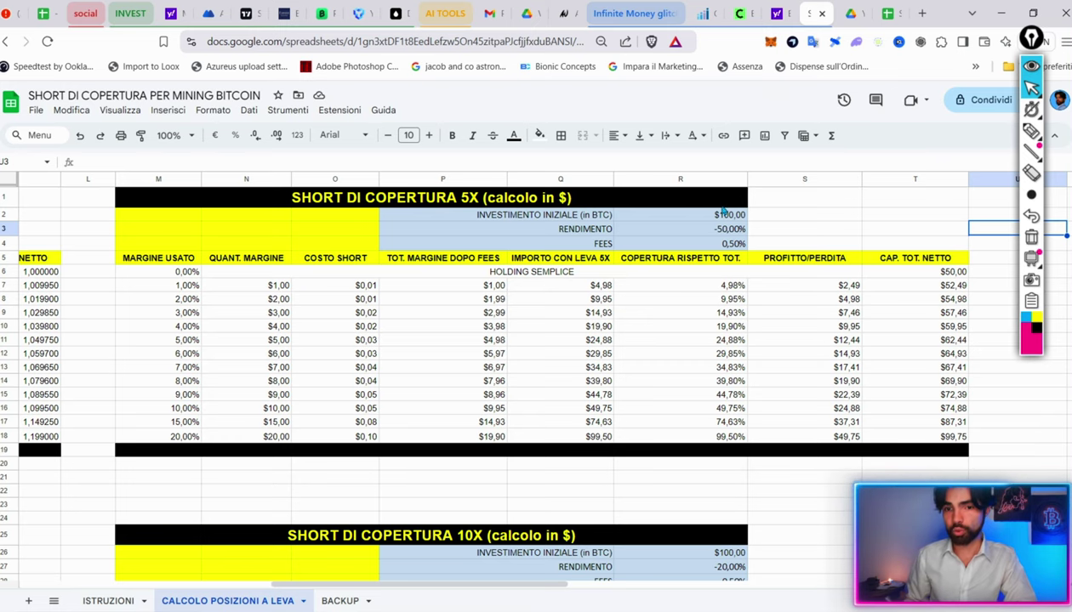
{"action": "scroll", "coordinate": [593, 412], "scroll_direction": "down", "scroll_amount": 3}
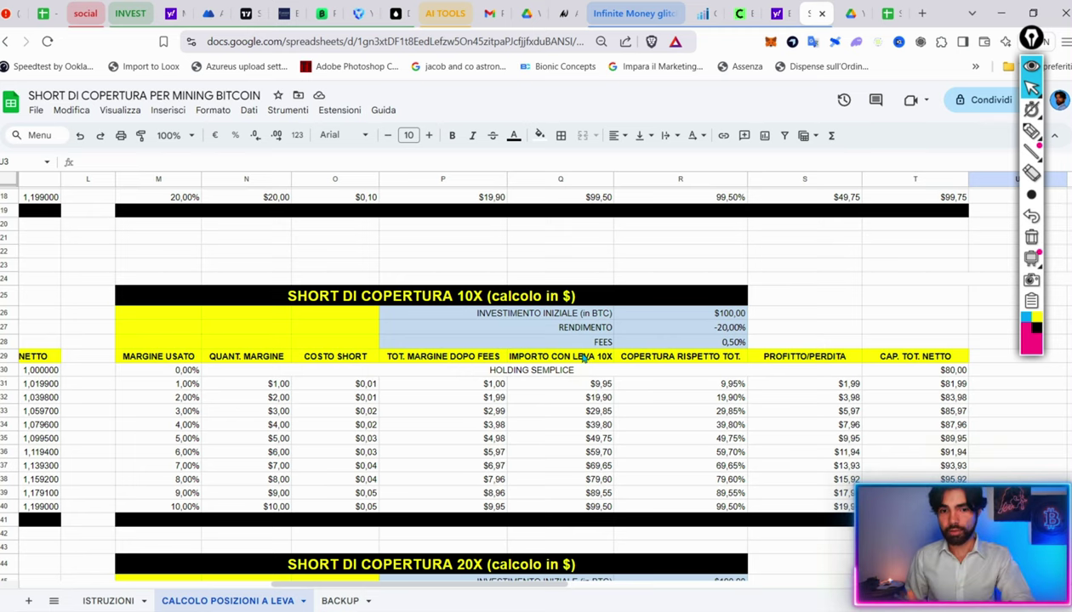
{"action": "scroll", "coordinate": [598, 387], "scroll_direction": "down", "scroll_amount": 3}
{"action": "scroll", "coordinate": [583, 358], "scroll_direction": "up", "scroll_amount": 6}
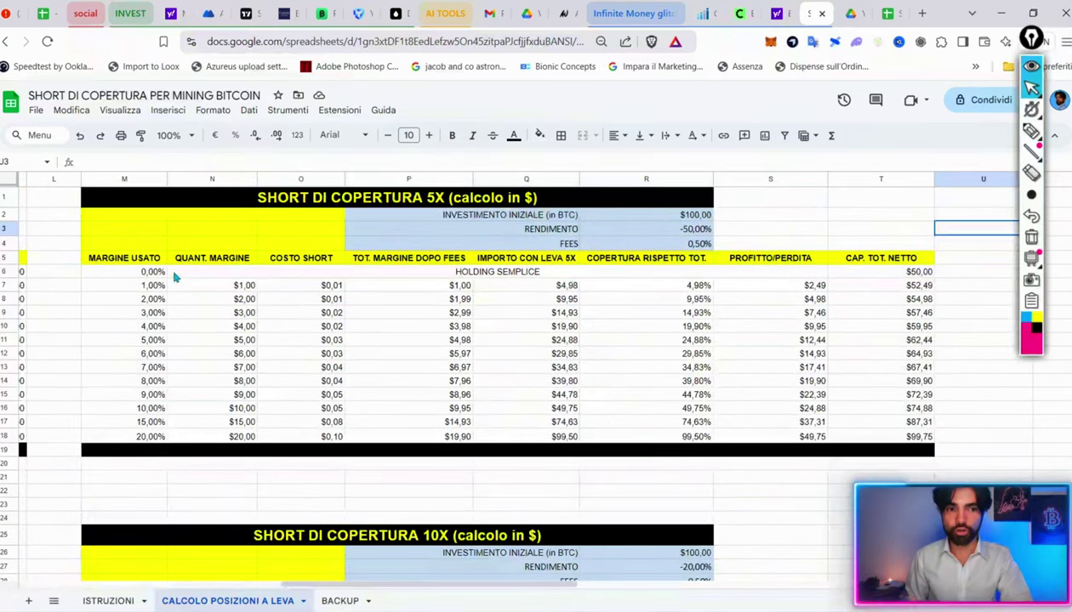
{"action": "scroll", "coordinate": [194, 422], "scroll_direction": "down", "scroll_amount": 3}
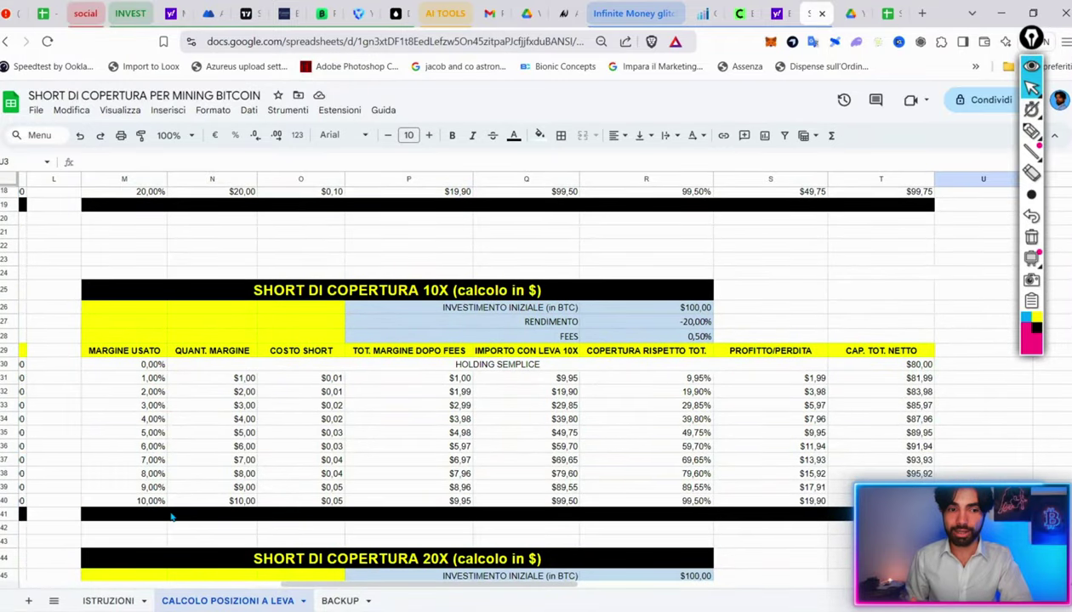
{"action": "scroll", "coordinate": [170, 515], "scroll_direction": "down", "scroll_amount": 4}
{"action": "scroll", "coordinate": [174, 425], "scroll_direction": "down", "scroll_amount": 2}
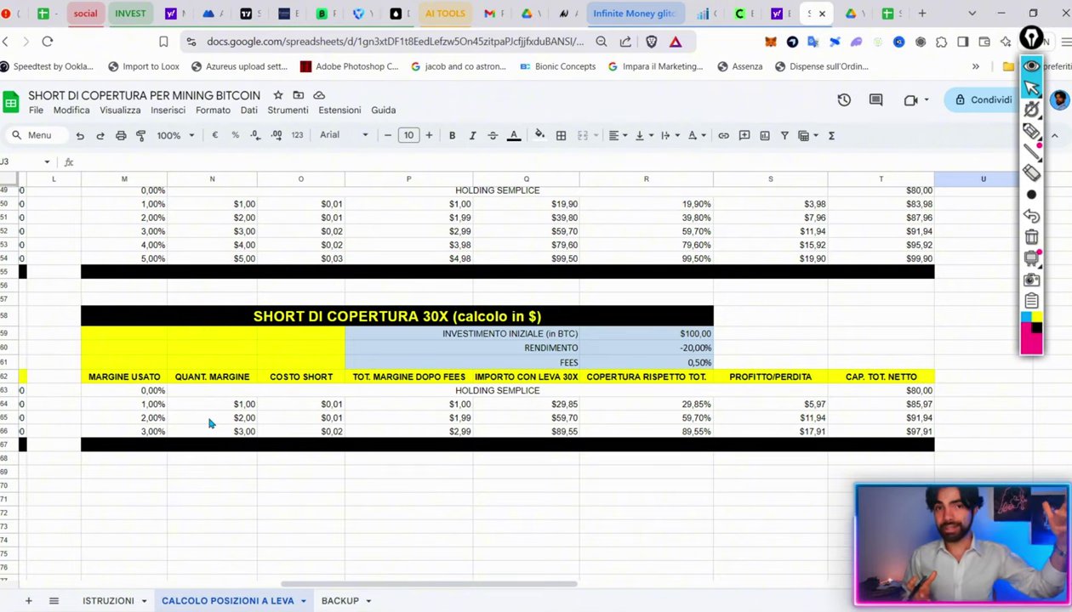
{"action": "scroll", "coordinate": [151, 418], "scroll_direction": "up", "scroll_amount": 1}
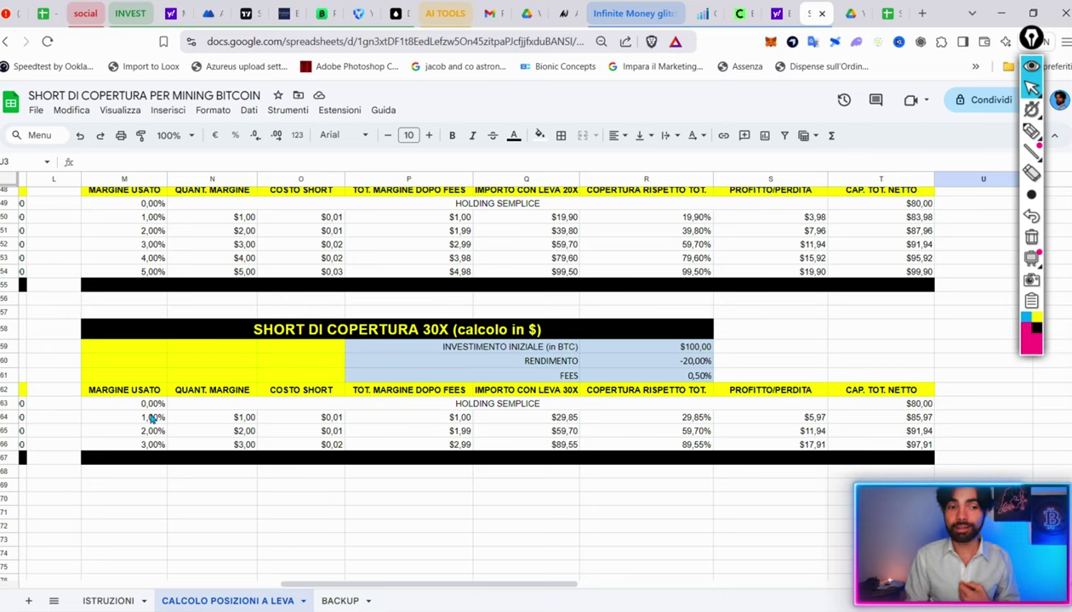
{"action": "scroll", "coordinate": [152, 417], "scroll_direction": "up", "scroll_amount": 10}
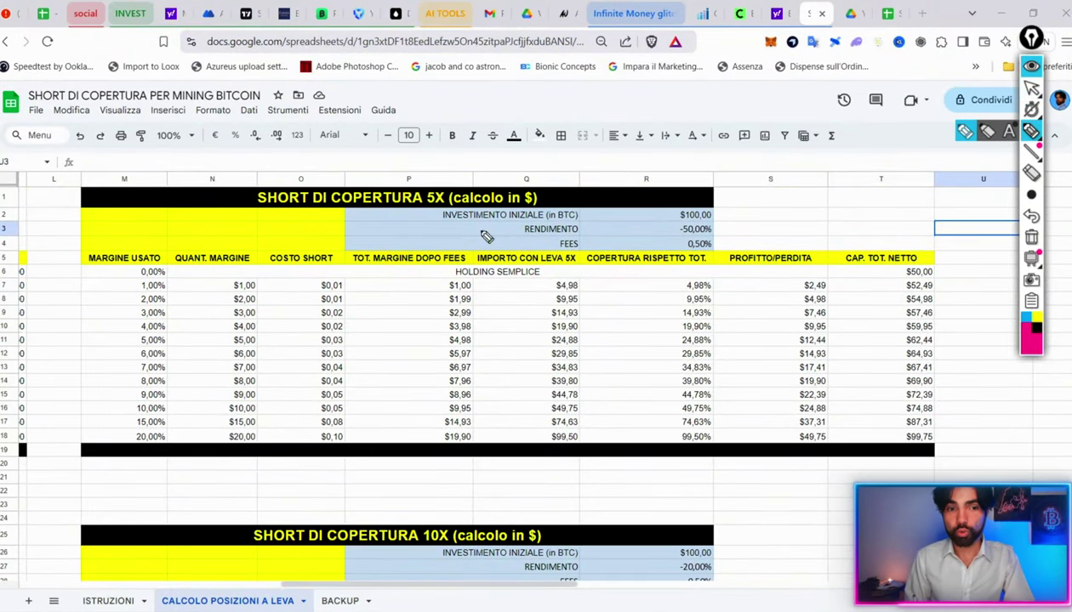
- Outline the margin amount header and column of the 5X dollar table, draw arrows at it and the 1% margin, and clear the marks
{"action": "left_click_drag", "start_coordinate": [230, 226], "coordinate": [248, 216]}
{"action": "mouse_move", "coordinate": [245, 268]}
{"action": "left_mouse_down"}
{"action": "mouse_move", "coordinate": [178, 273]}
{"action": "mouse_move", "coordinate": [219, 275]}
{"action": "mouse_move", "coordinate": [225, 391]}
{"action": "mouse_move", "coordinate": [268, 315]}
{"action": "mouse_move", "coordinate": [223, 274]}
{"action": "left_mouse_up"}
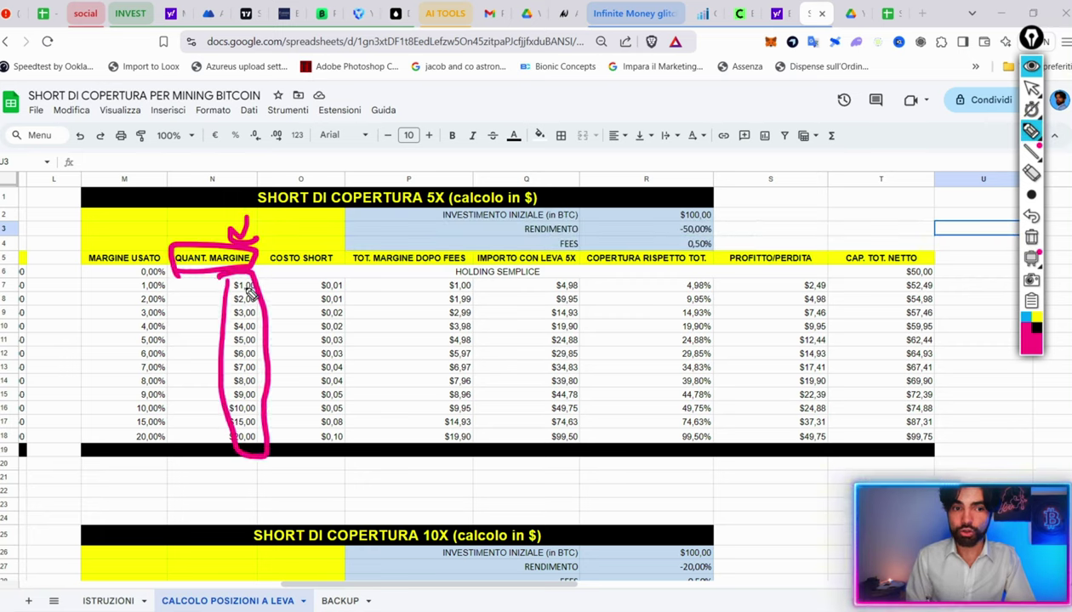
{"action": "left_click_drag", "start_coordinate": [103, 288], "coordinate": [134, 287]}
{"action": "left_click_drag", "start_coordinate": [125, 281], "coordinate": [127, 293]}
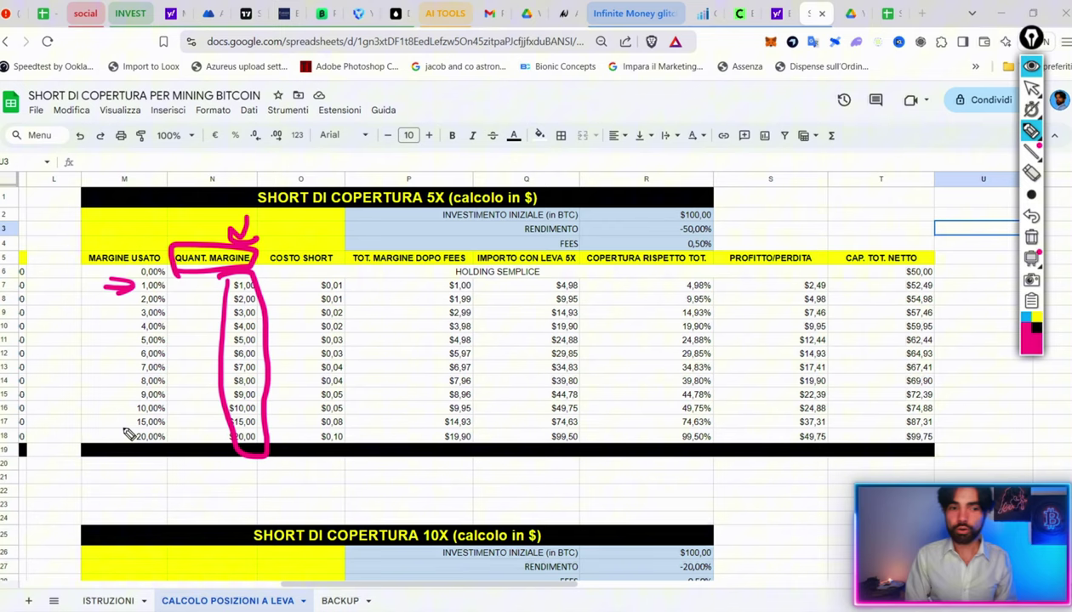
{"action": "mouse_move", "coordinate": [244, 466]}
{"action": "left_mouse_down"}
{"action": "mouse_move", "coordinate": [225, 502]}
{"action": "mouse_move", "coordinate": [256, 484]}
{"action": "left_mouse_up"}
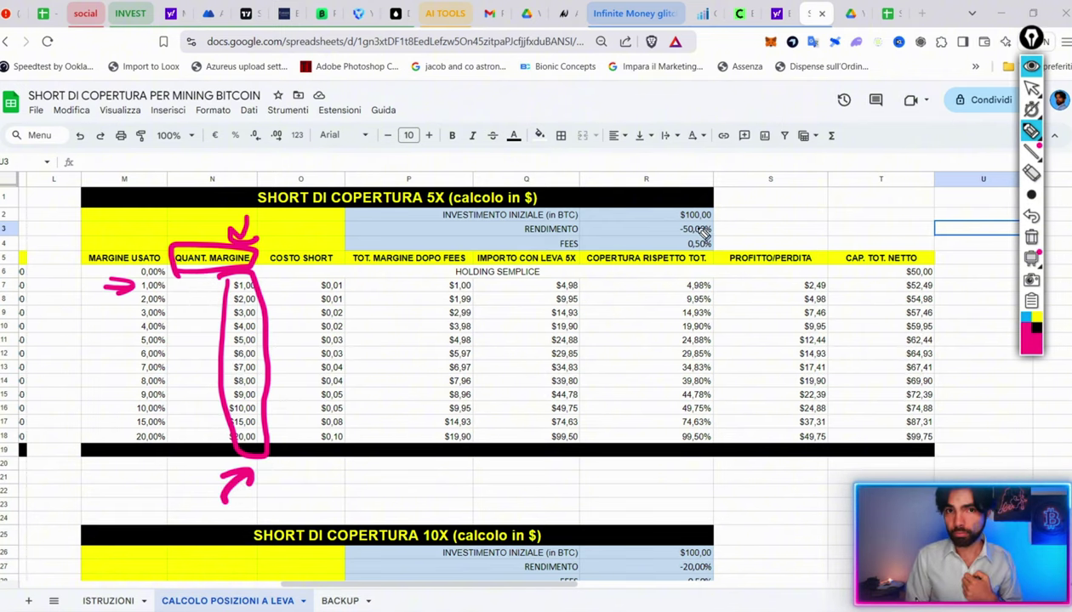
{"action": "left_click", "coordinate": [1032, 88]}
{"action": "left_click_drag", "start_coordinate": [770, 422], "coordinate": [1004, 517]}
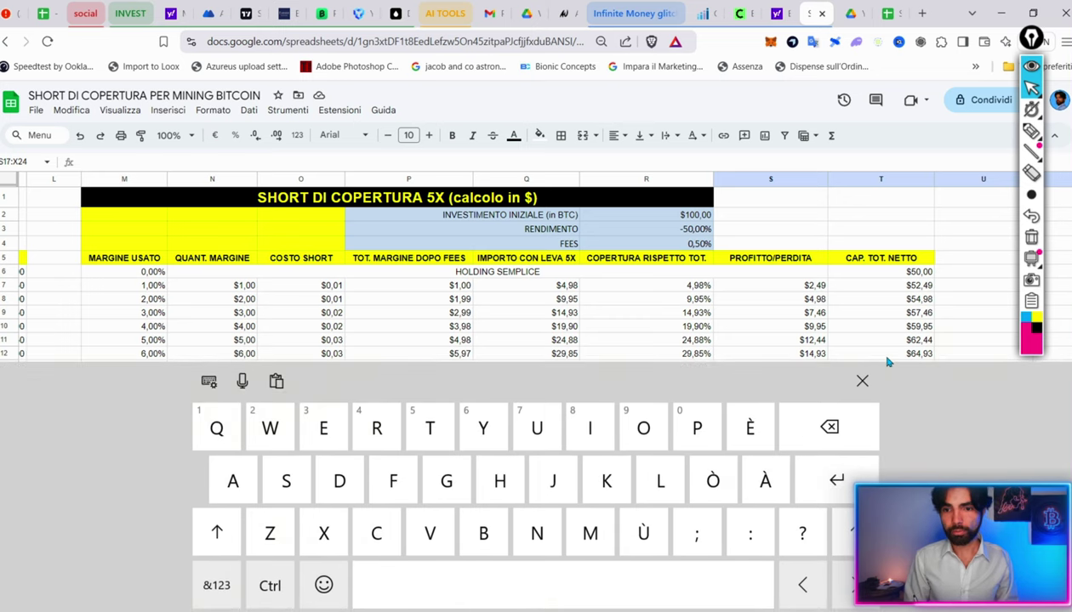
{"action": "left_click", "coordinate": [862, 380]}
{"action": "left_click", "coordinate": [839, 534]}
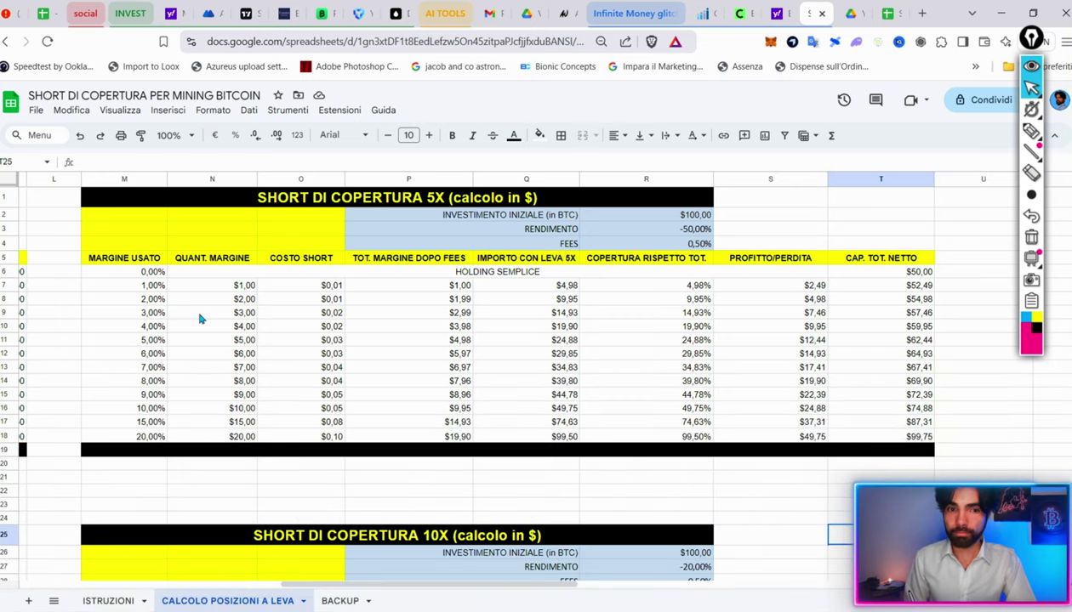
- Inspect the formulas for margin amount, margin after fees and profit/loss in the 2% row of the 5X dollar table
{"action": "left_click", "coordinate": [245, 302]}
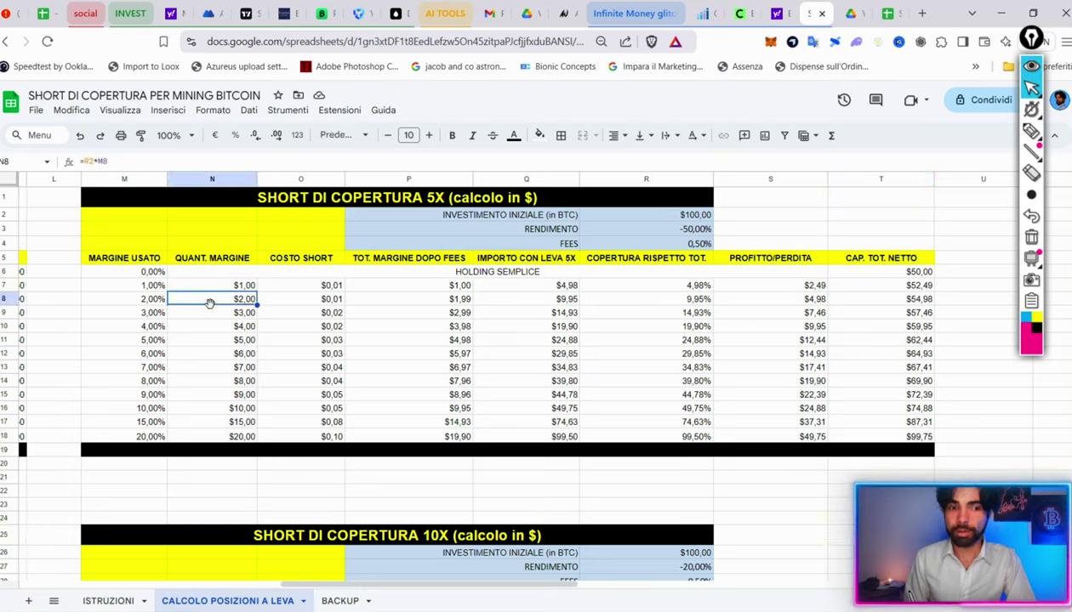
{"action": "left_click", "coordinate": [463, 302]}
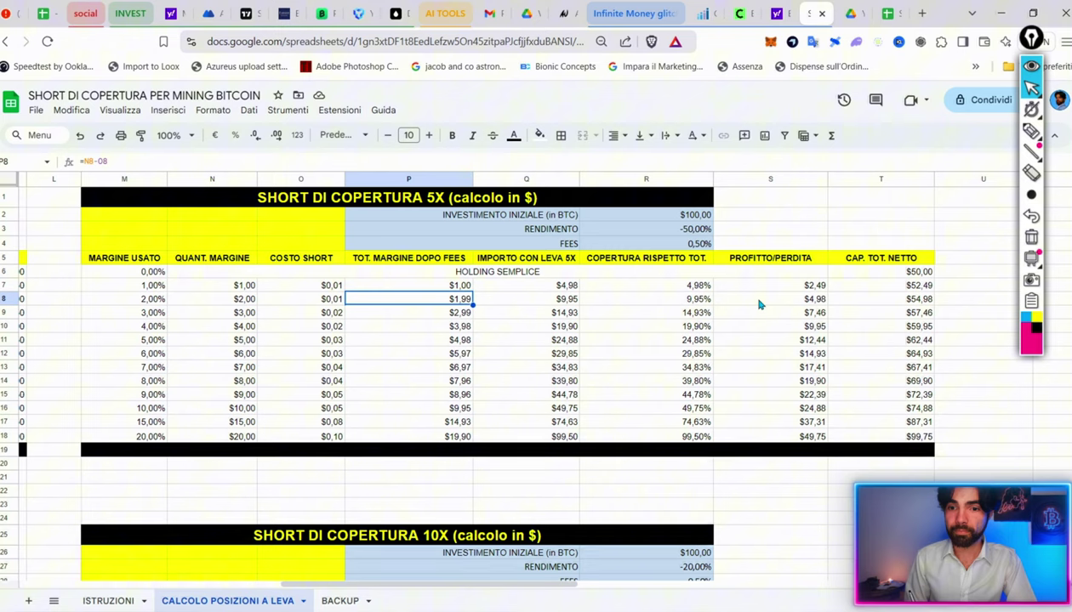
{"action": "left_click", "coordinate": [819, 304]}
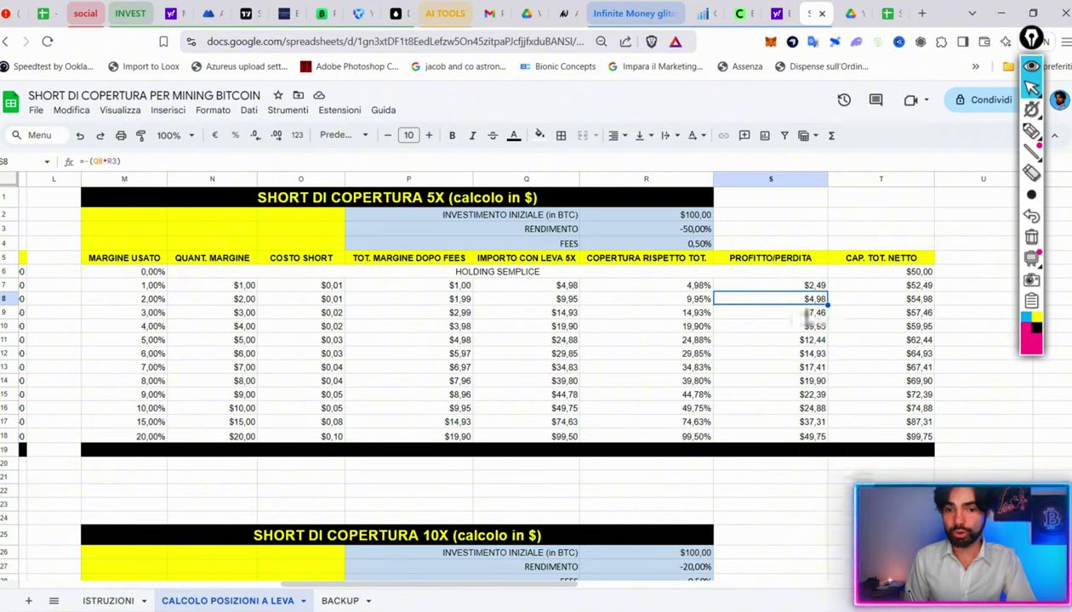
{"action": "left_click", "coordinate": [250, 301]}
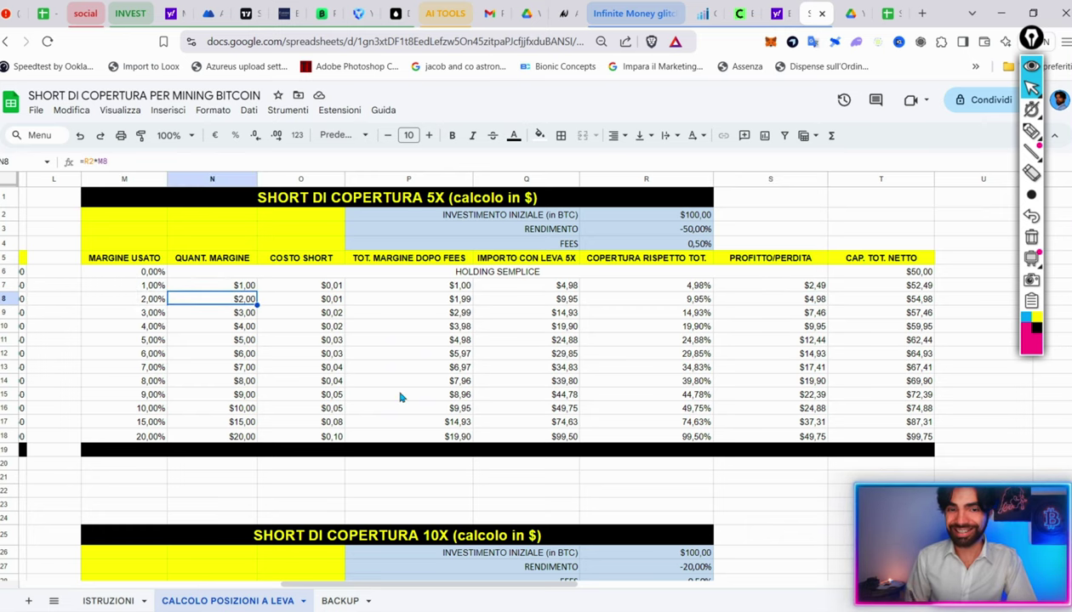
- Inspect the formulas for margin amount, leveraged amount and profit/loss in the 2% row of the 20X dollar table
{"action": "scroll", "coordinate": [438, 432], "scroll_direction": "down", "scroll_amount": 5}
{"action": "scroll", "coordinate": [448, 478], "scroll_direction": "down", "scroll_amount": 5}
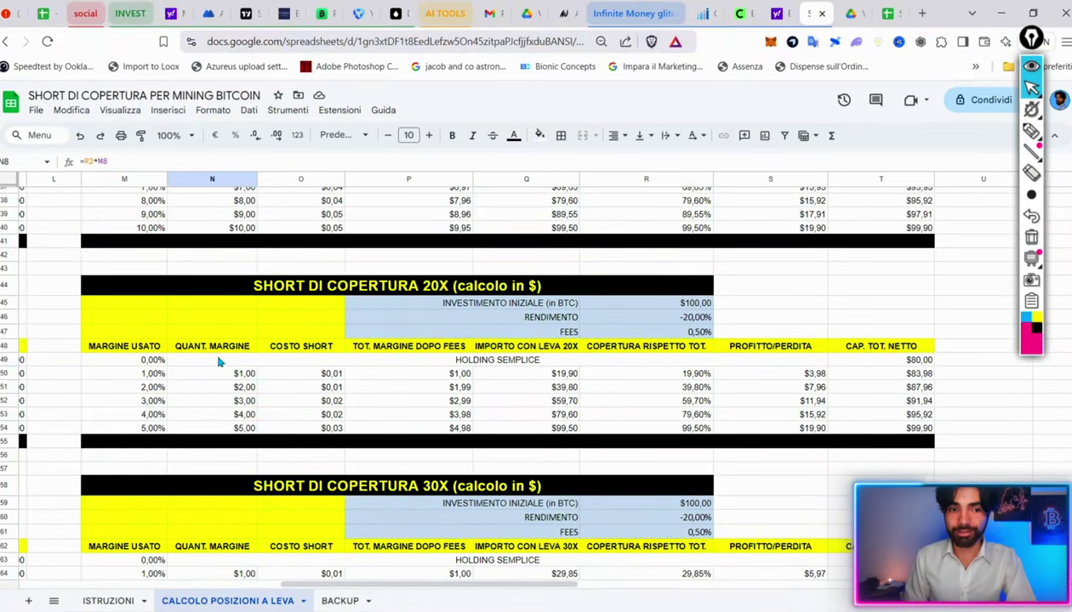
{"action": "left_click", "coordinate": [232, 389]}
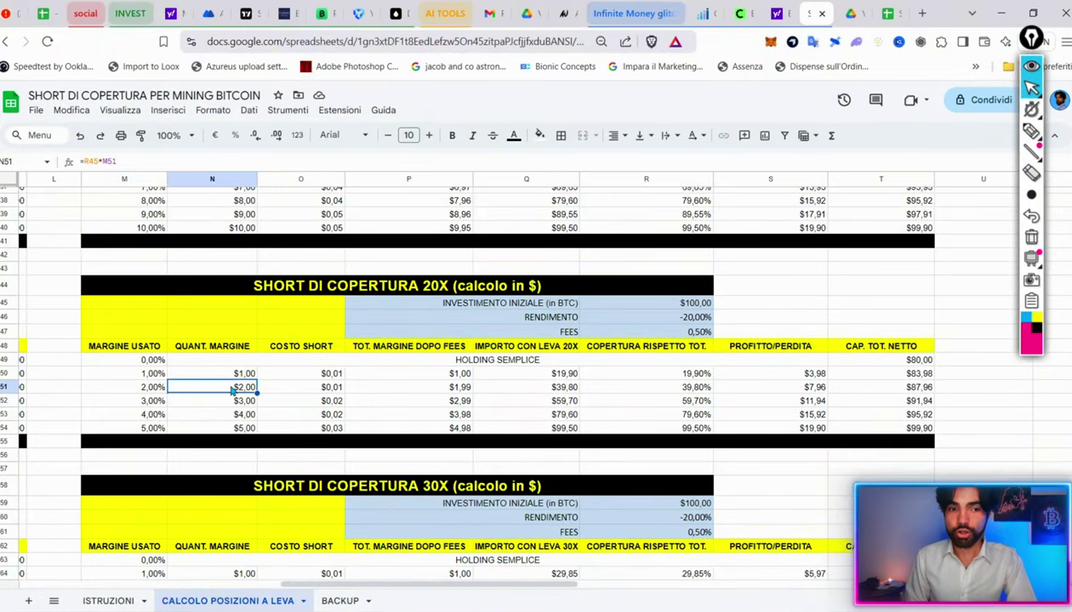
{"action": "left_click", "coordinate": [564, 389]}
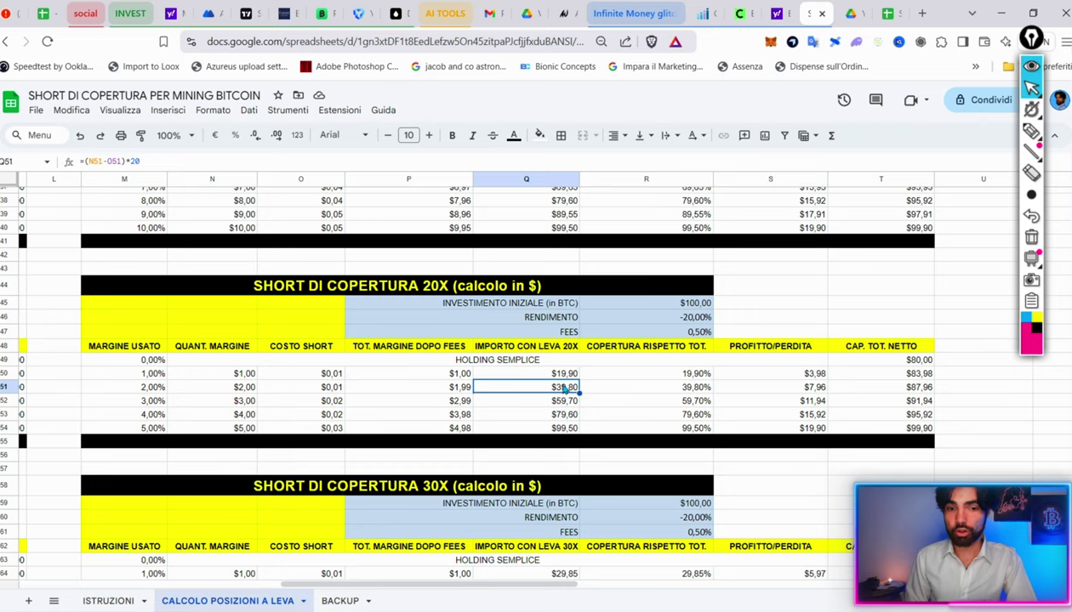
{"action": "left_click", "coordinate": [815, 389]}
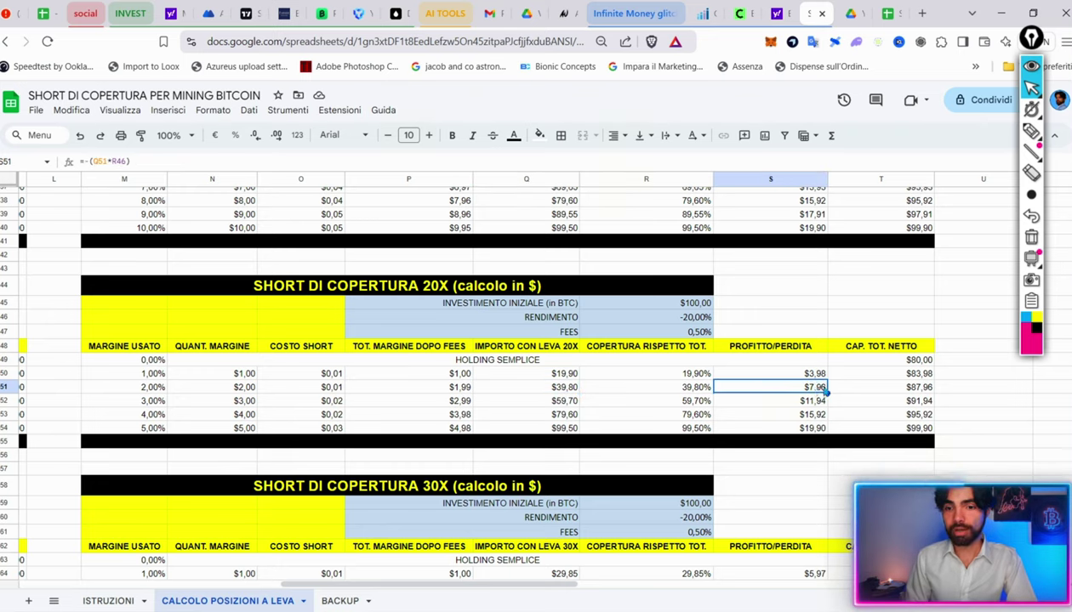
- Box N51 in the 20X dollar table, circle the margin amount column, draw a downward arrow above it and underline its header
{"action": "scroll", "coordinate": [830, 392], "scroll_direction": "up", "scroll_amount": 10}
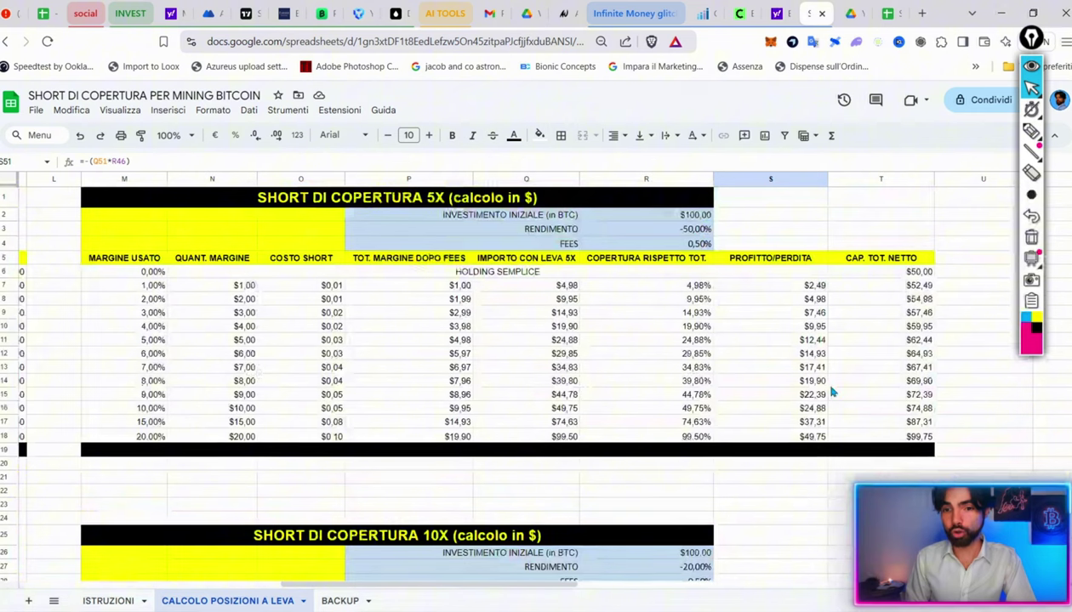
{"action": "scroll", "coordinate": [832, 529], "scroll_direction": "down", "scroll_amount": 12}
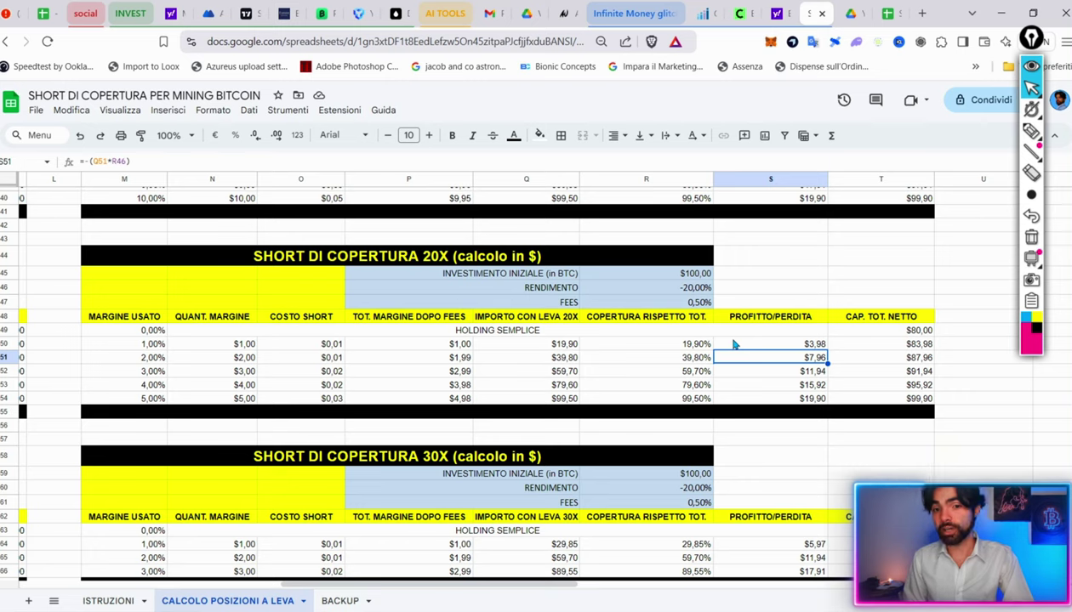
{"action": "left_click", "coordinate": [1031, 131]}
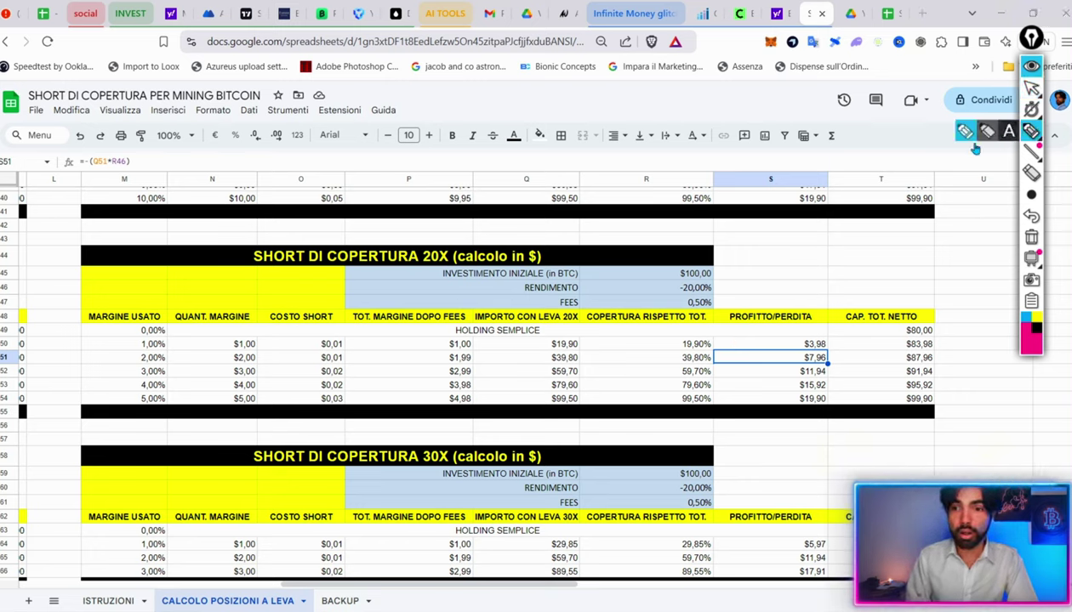
{"action": "mouse_move", "coordinate": [233, 356]}
{"action": "left_mouse_down"}
{"action": "mouse_move", "coordinate": [255, 368]}
{"action": "mouse_move", "coordinate": [226, 349]}
{"action": "mouse_move", "coordinate": [216, 358]}
{"action": "left_mouse_up"}
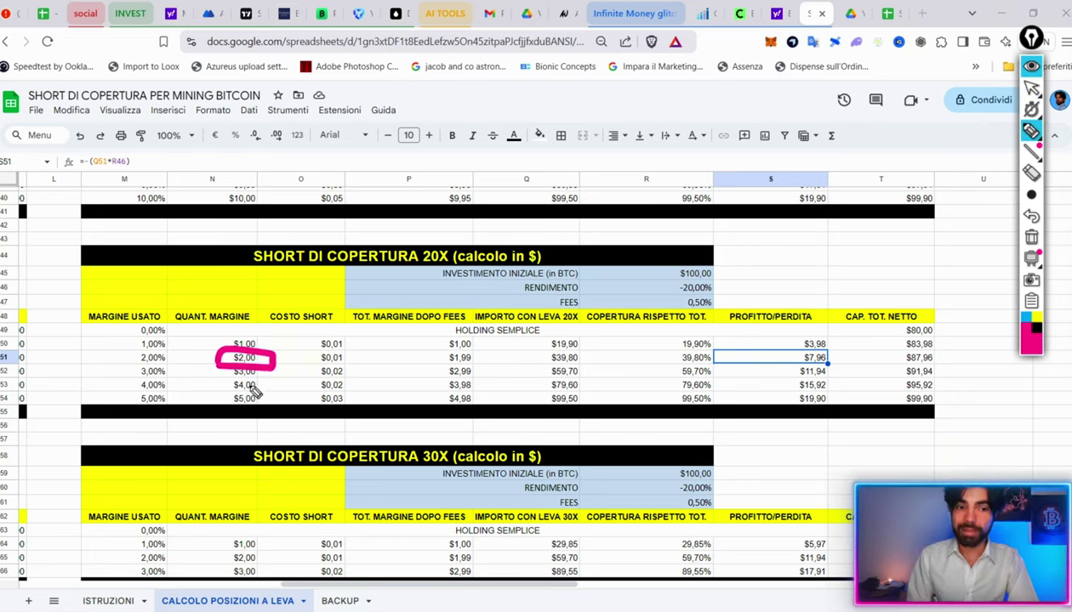
{"action": "mouse_move", "coordinate": [242, 308]}
{"action": "left_mouse_down"}
{"action": "mouse_move", "coordinate": [229, 315]}
{"action": "mouse_move", "coordinate": [255, 323]}
{"action": "mouse_move", "coordinate": [204, 357]}
{"action": "left_mouse_up"}
{"action": "mouse_move", "coordinate": [244, 235]}
{"action": "left_mouse_down"}
{"action": "mouse_move", "coordinate": [245, 284]}
{"action": "mouse_move", "coordinate": [262, 271]}
{"action": "left_mouse_up"}
{"action": "mouse_move", "coordinate": [218, 325]}
{"action": "left_mouse_down"}
{"action": "mouse_move", "coordinate": [174, 332]}
{"action": "mouse_move", "coordinate": [262, 338]}
{"action": "left_mouse_up"}
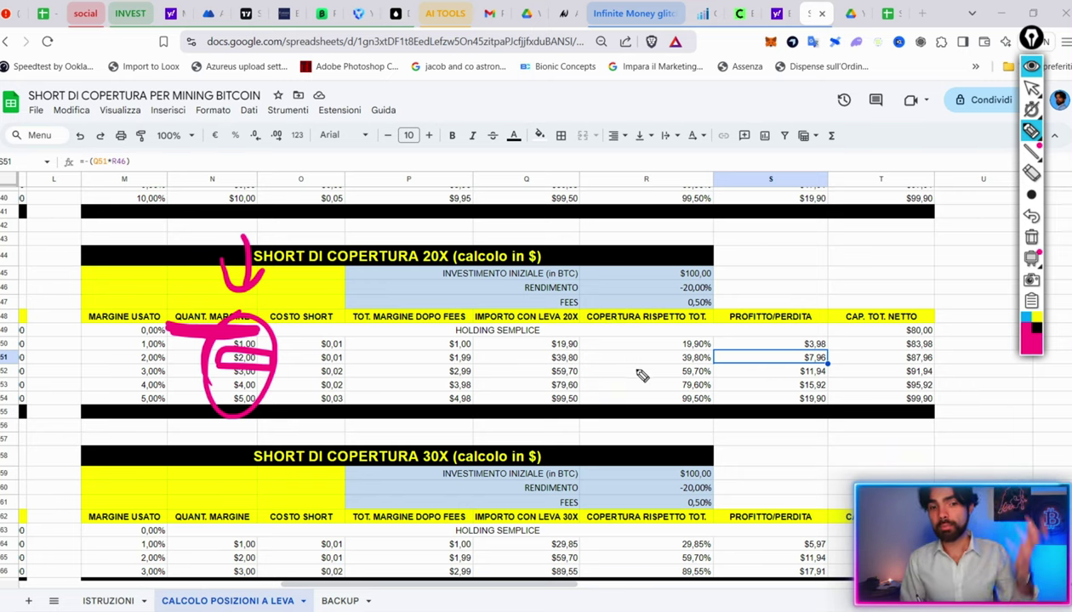
- Draw an arrow toward N51, box the leveraged amount in Q51, mark the 20X in the table title, and clear the annotations
{"action": "left_click_drag", "start_coordinate": [170, 361], "coordinate": [249, 364]}
{"action": "mouse_move", "coordinate": [538, 367]}
{"action": "left_mouse_down"}
{"action": "mouse_move", "coordinate": [578, 366]}
{"action": "mouse_move", "coordinate": [534, 366]}
{"action": "left_mouse_up"}
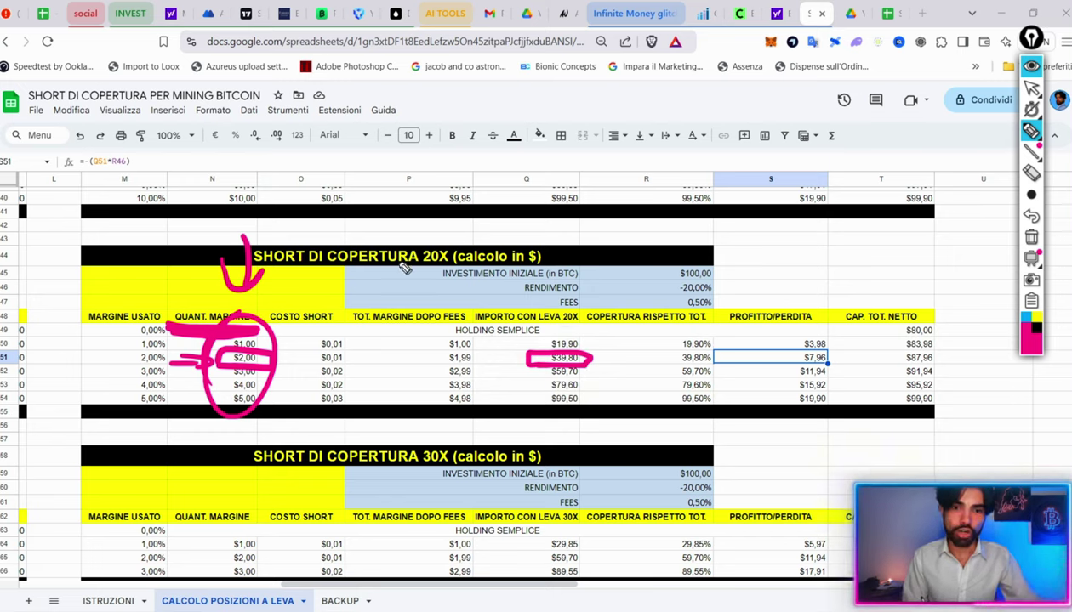
{"action": "left_click_drag", "start_coordinate": [411, 281], "coordinate": [408, 276]}
{"action": "left_click", "coordinate": [1031, 88]}
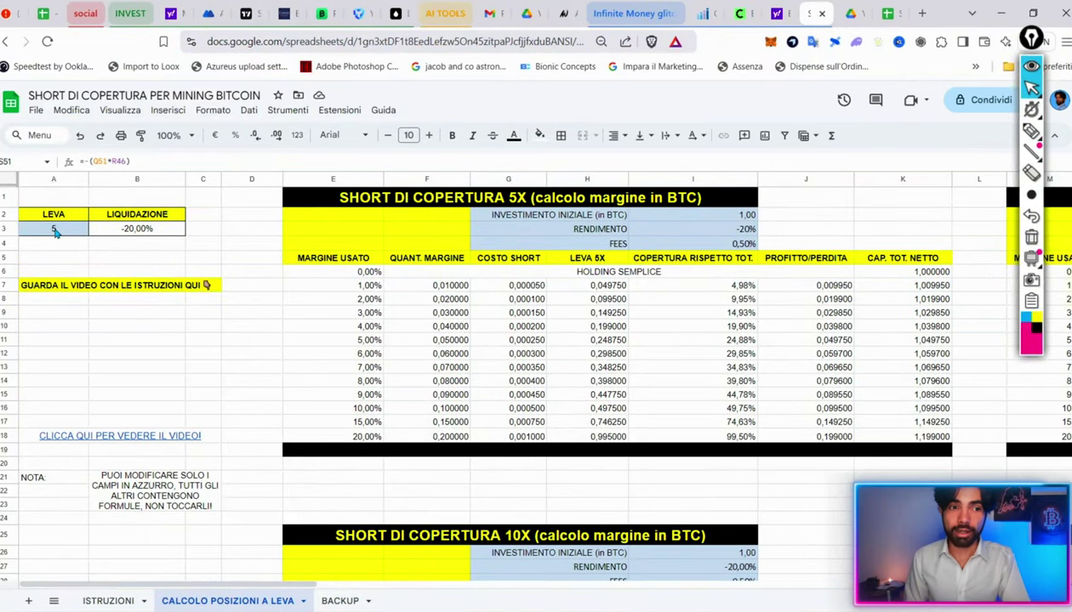
- Set the leverage in A3 of the liquidation calculator to 20
{"action": "left_click", "coordinate": [53, 230]}
{"action": "type", "text": "20"}
{"action": "key", "text": "Return"}
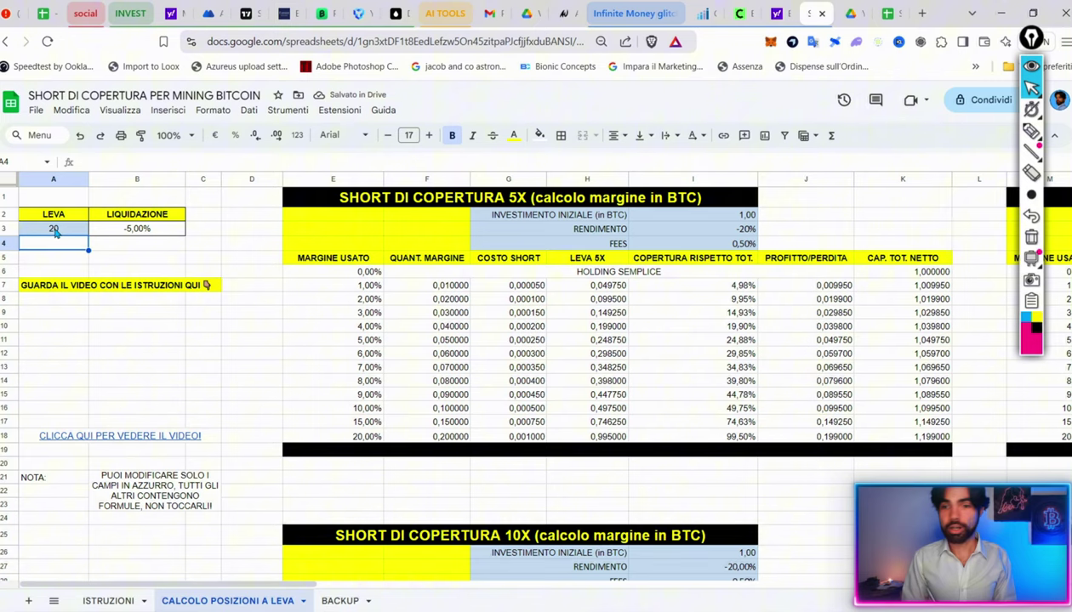
- Set the RENDIMENTO value in the 20X dollar table to 5%
{"action": "scroll", "coordinate": [816, 278], "scroll_direction": "right", "scroll_amount": 10}
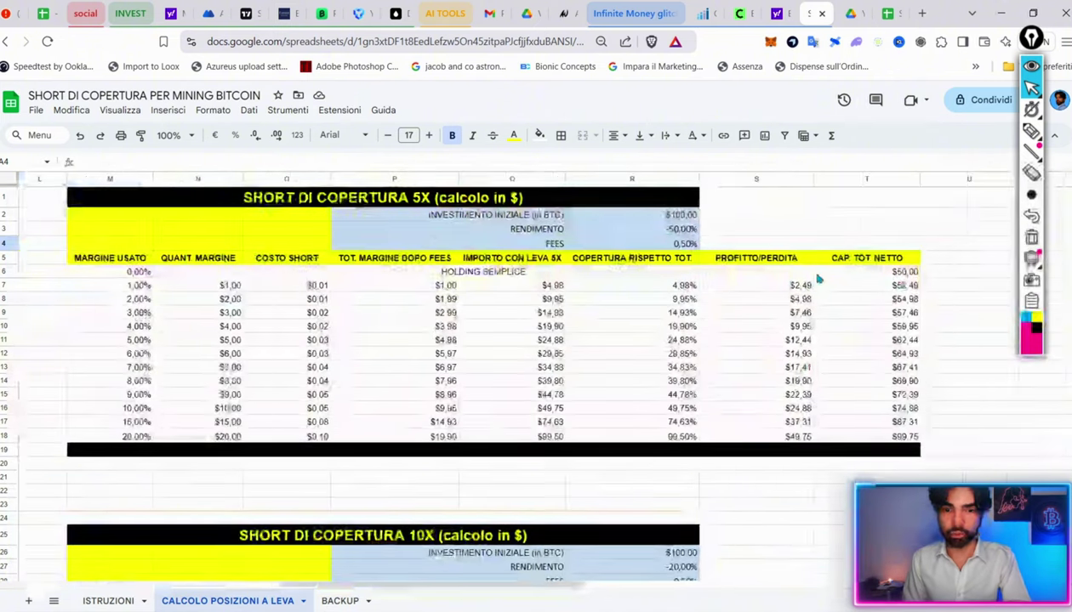
{"action": "scroll", "coordinate": [817, 278], "scroll_direction": "down", "scroll_amount": 3}
{"action": "scroll", "coordinate": [816, 278], "scroll_direction": "down", "scroll_amount": 10}
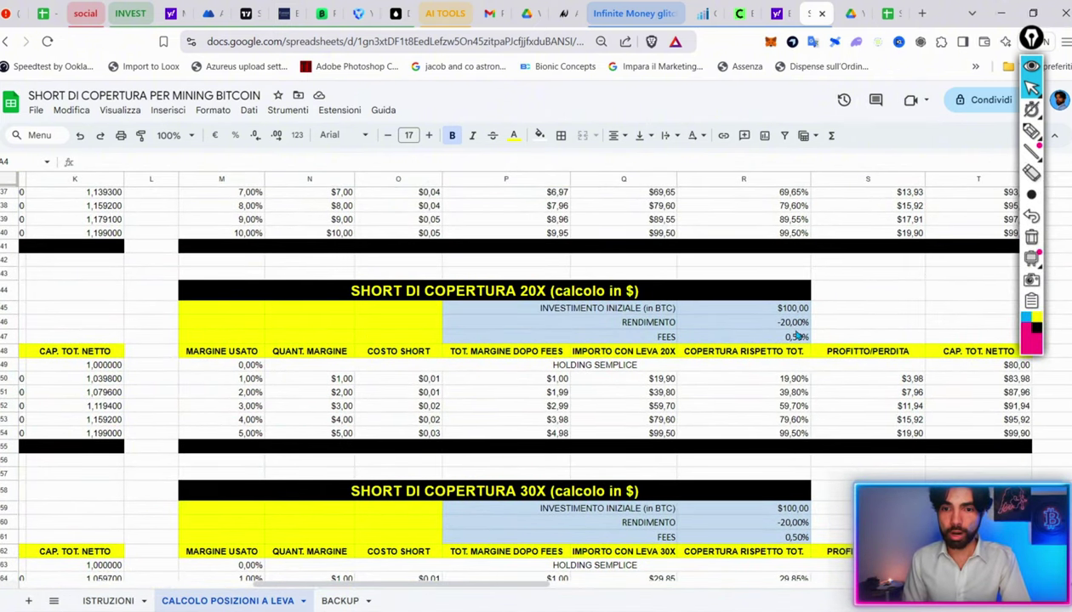
{"action": "left_click", "coordinate": [748, 324]}
{"action": "type", "text": "5"}
{"action": "key", "text": "Return"}
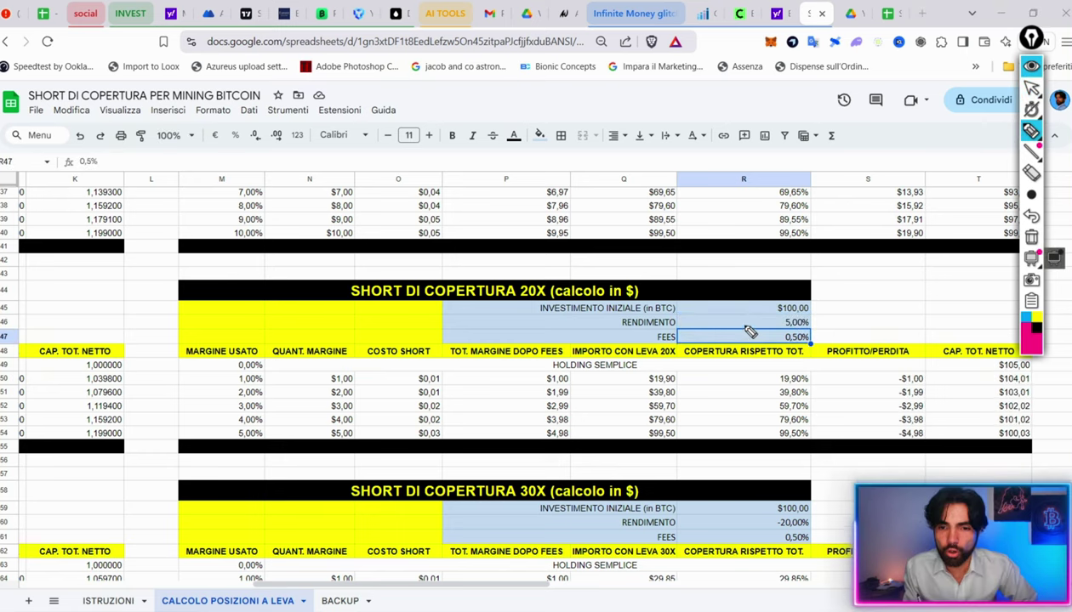
- Draw an arrow to the 5% return, circle margin M54, underline M40, and box N54 and the loss in S54
{"action": "left_click_drag", "start_coordinate": [719, 323], "coordinate": [773, 323]}
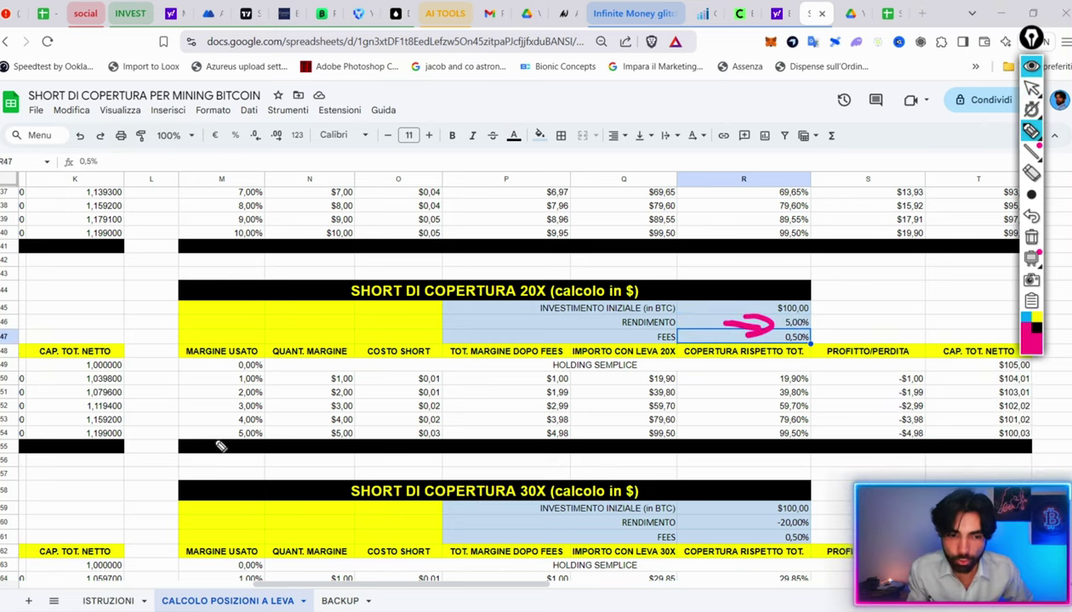
{"action": "mouse_move", "coordinate": [217, 425]}
{"action": "left_mouse_down"}
{"action": "mouse_move", "coordinate": [210, 433]}
{"action": "mouse_move", "coordinate": [219, 432]}
{"action": "left_mouse_up"}
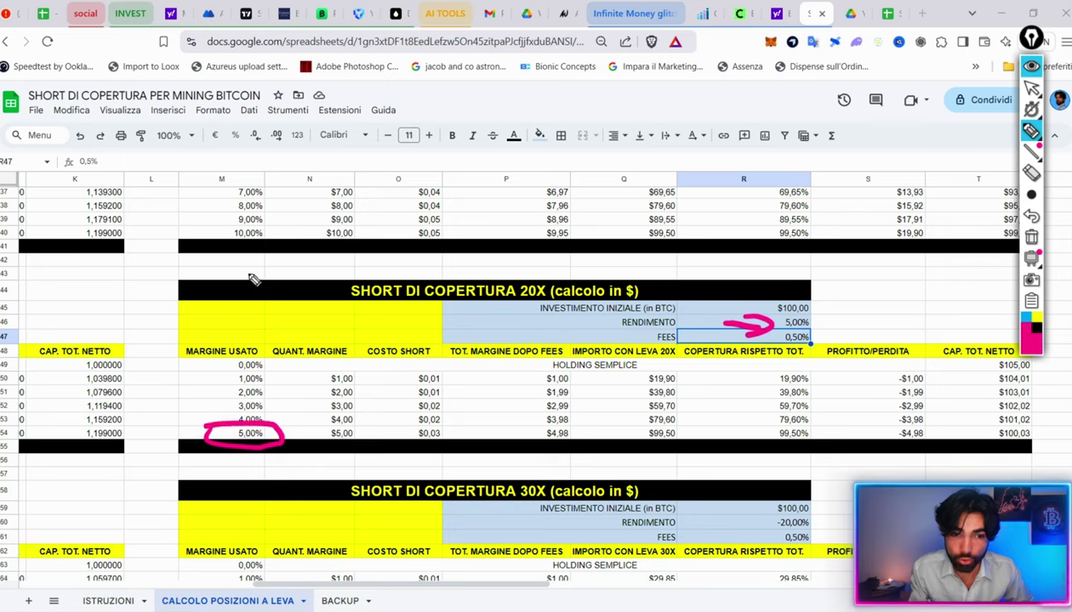
{"action": "left_click_drag", "start_coordinate": [247, 241], "coordinate": [220, 245]}
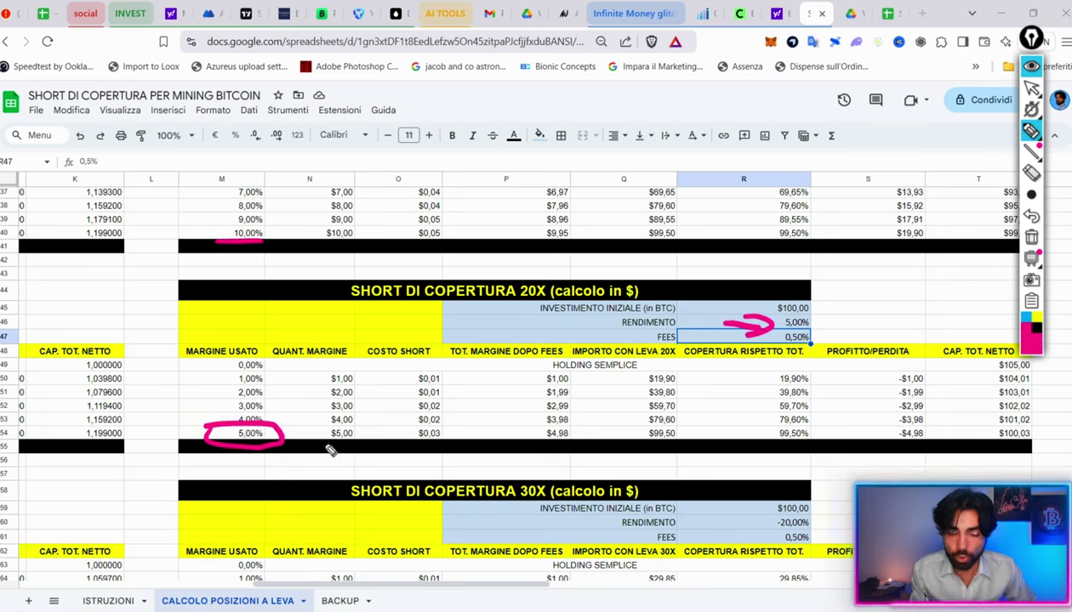
{"action": "mouse_move", "coordinate": [364, 427]}
{"action": "left_mouse_down"}
{"action": "mouse_move", "coordinate": [330, 432]}
{"action": "mouse_move", "coordinate": [326, 446]}
{"action": "mouse_move", "coordinate": [369, 441]}
{"action": "mouse_move", "coordinate": [336, 425]}
{"action": "mouse_move", "coordinate": [358, 448]}
{"action": "left_mouse_up"}
{"action": "left_click_drag", "start_coordinate": [882, 432], "coordinate": [927, 452]}
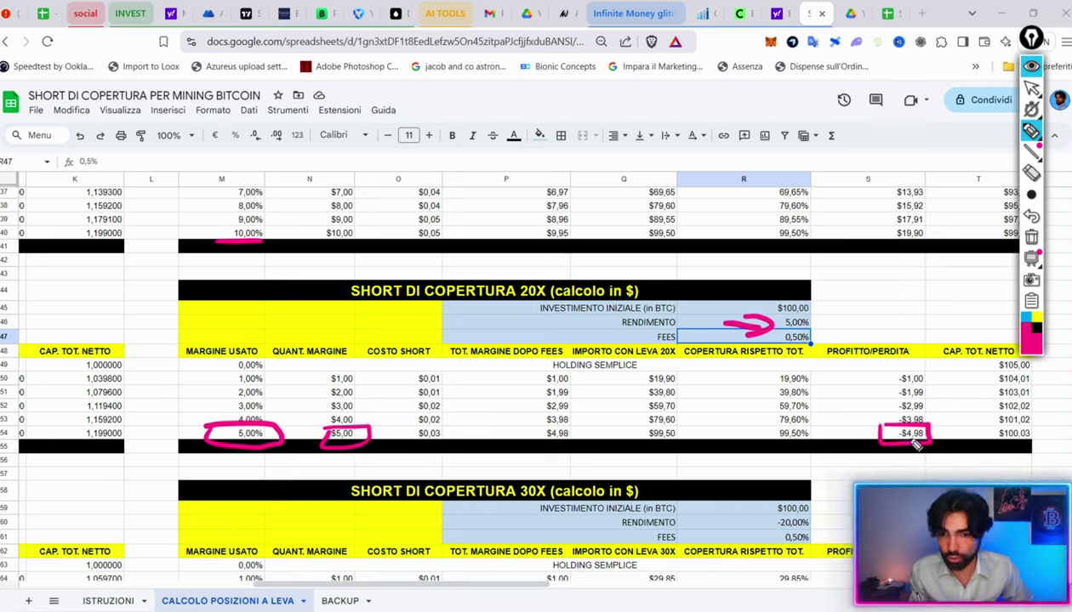
- Circle the short cost in O54, mark the margin after fees in P54, underline its header, and cross out the loss in S54
{"action": "mouse_move", "coordinate": [432, 427]}
{"action": "left_mouse_down"}
{"action": "mouse_move", "coordinate": [448, 435]}
{"action": "mouse_move", "coordinate": [436, 443]}
{"action": "left_mouse_up"}
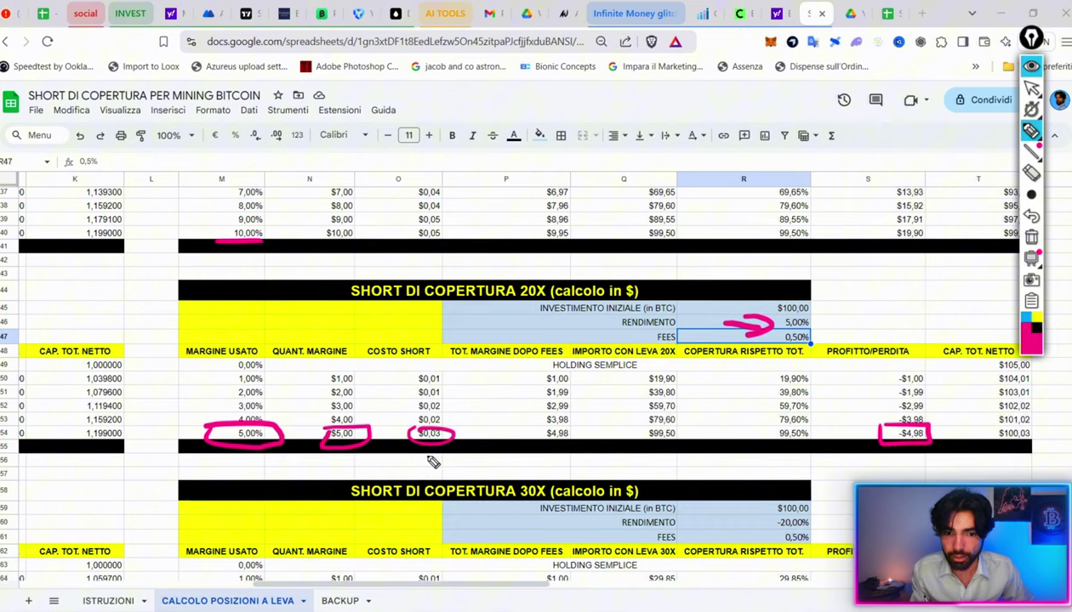
{"action": "left_click_drag", "start_coordinate": [557, 434], "coordinate": [544, 444]}
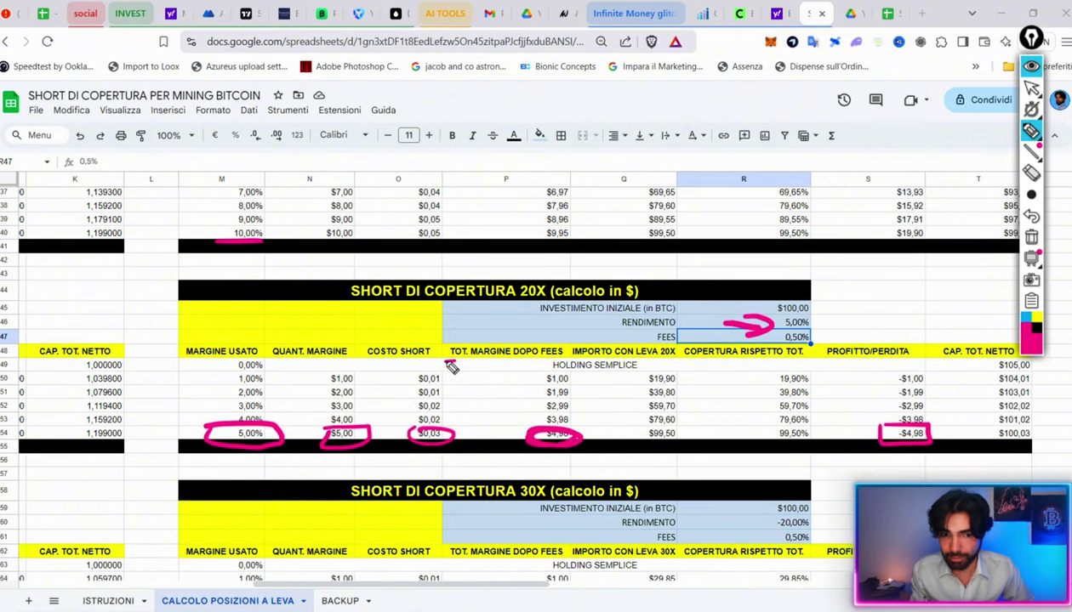
{"action": "left_click_drag", "start_coordinate": [442, 360], "coordinate": [561, 357]}
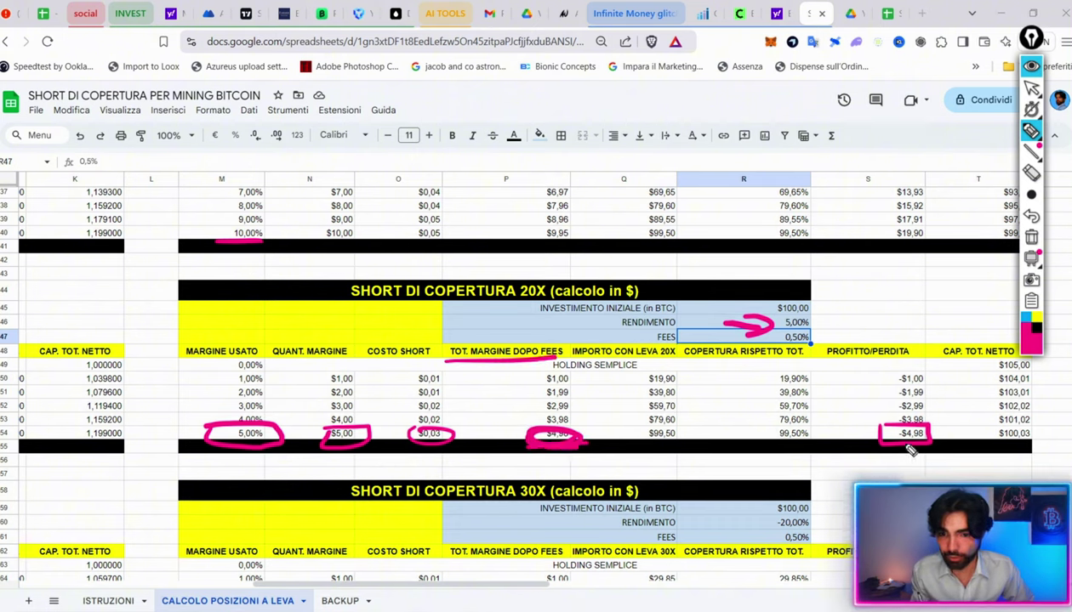
{"action": "left_click_drag", "start_coordinate": [645, 440], "coordinate": [544, 418]}
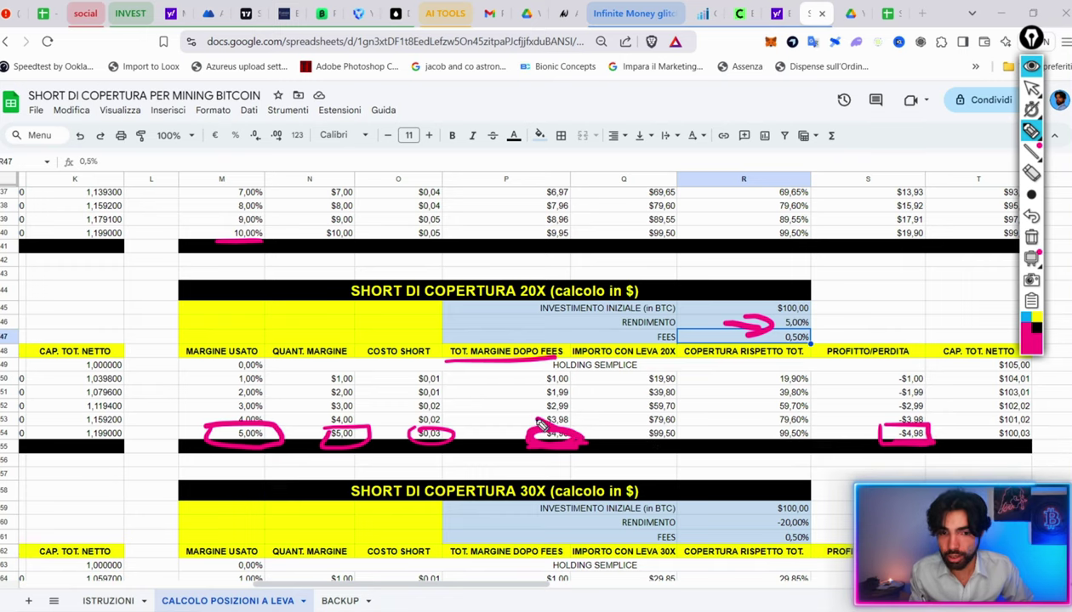
{"action": "mouse_move", "coordinate": [880, 413]}
{"action": "left_mouse_down"}
{"action": "mouse_move", "coordinate": [893, 429]}
{"action": "mouse_move", "coordinate": [936, 436]}
{"action": "left_mouse_up"}
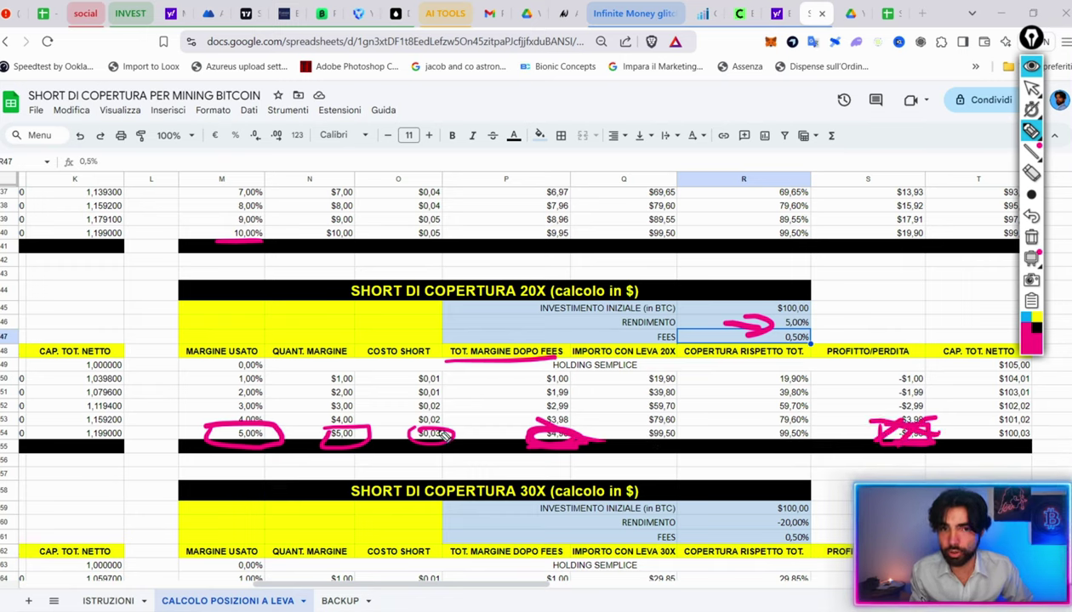
- Box N54, draw an upward arrow beside the initial investment, mark net capitals T49 and T54, and clear the annotations
{"action": "mouse_move", "coordinate": [318, 449]}
{"action": "left_mouse_down"}
{"action": "mouse_move", "coordinate": [374, 446]}
{"action": "mouse_move", "coordinate": [340, 416]}
{"action": "mouse_move", "coordinate": [322, 429]}
{"action": "left_mouse_up"}
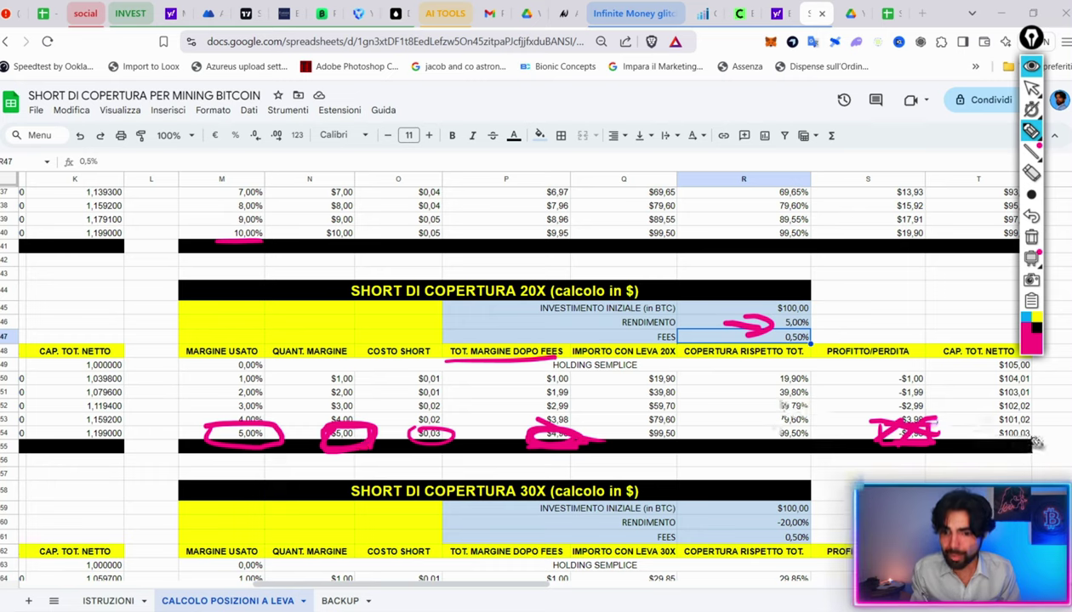
{"action": "mouse_move", "coordinate": [821, 311]}
{"action": "left_mouse_down"}
{"action": "mouse_move", "coordinate": [834, 293]}
{"action": "mouse_move", "coordinate": [858, 296]}
{"action": "left_mouse_up"}
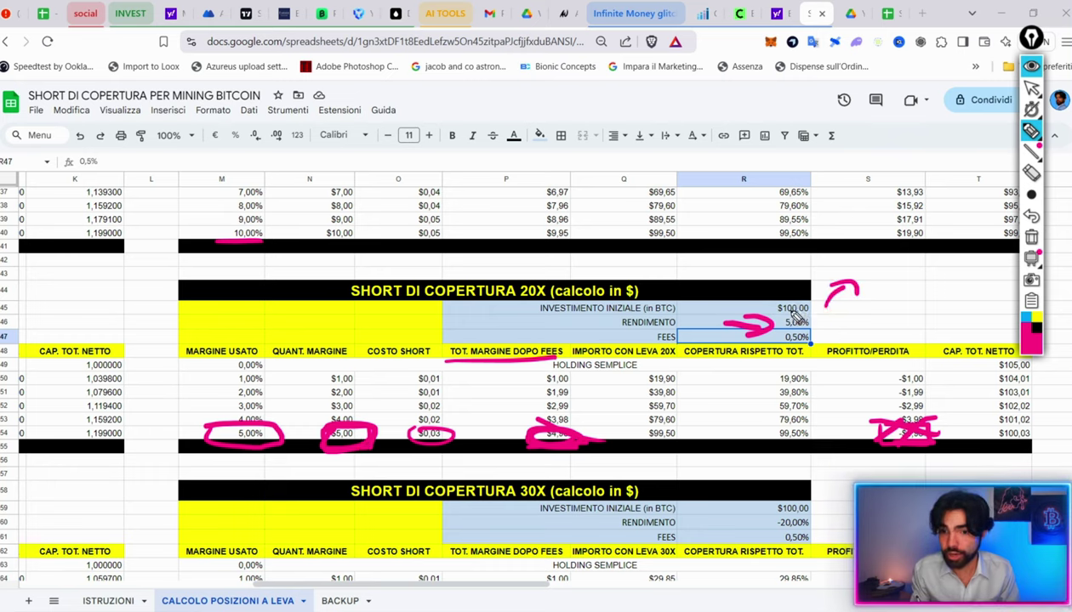
{"action": "mouse_move", "coordinate": [974, 364]}
{"action": "left_mouse_down"}
{"action": "mouse_move", "coordinate": [1031, 372]}
{"action": "mouse_move", "coordinate": [981, 365]}
{"action": "left_mouse_up"}
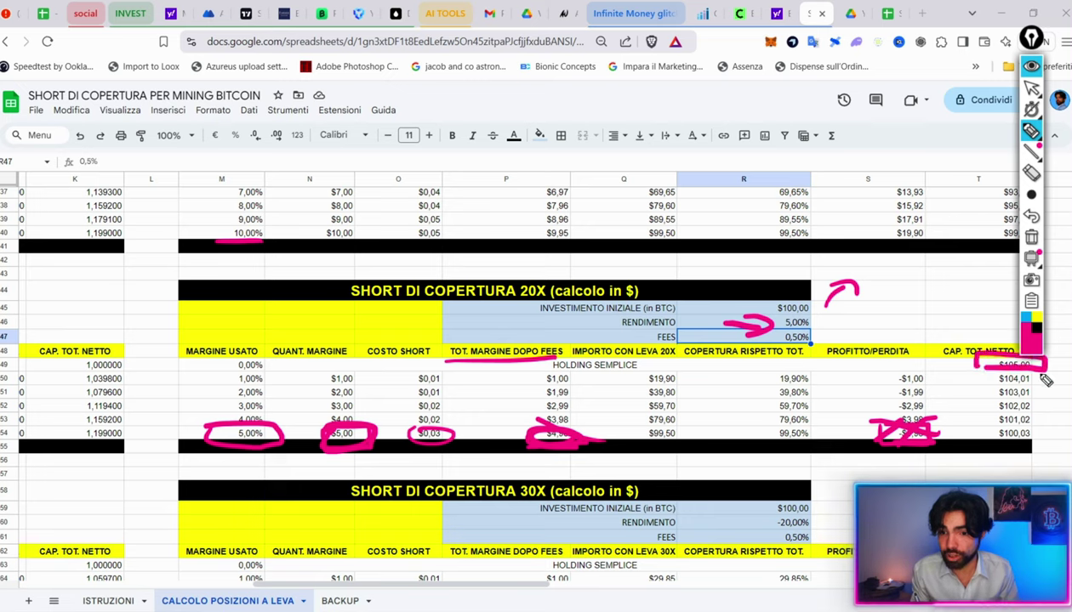
{"action": "mouse_move", "coordinate": [1044, 428]}
{"action": "left_mouse_down"}
{"action": "mouse_move", "coordinate": [997, 434]}
{"action": "mouse_move", "coordinate": [1039, 444]}
{"action": "left_mouse_up"}
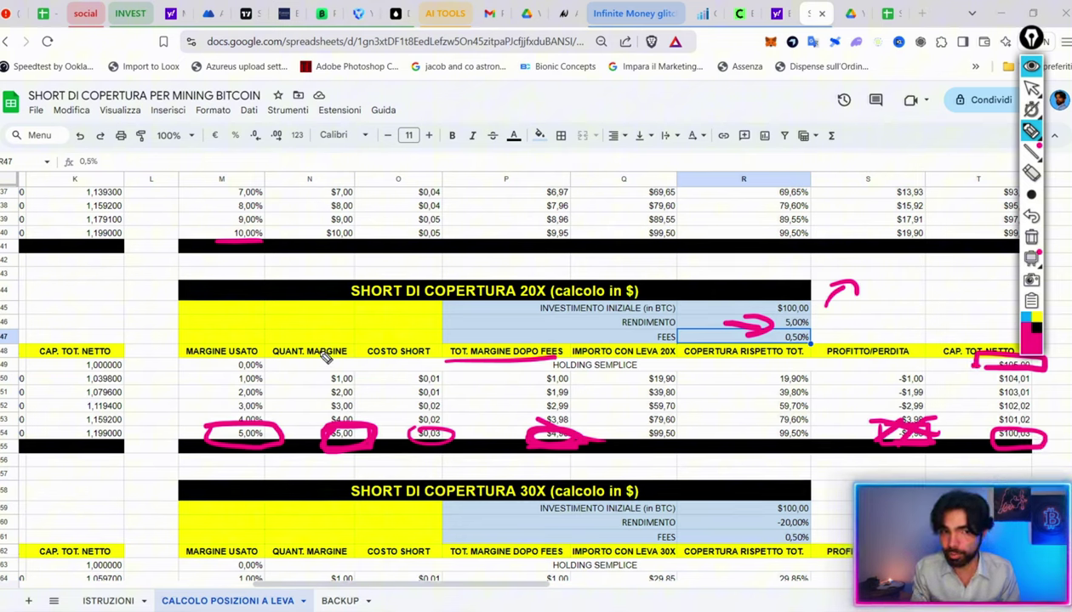
{"action": "left_click", "coordinate": [1031, 88]}
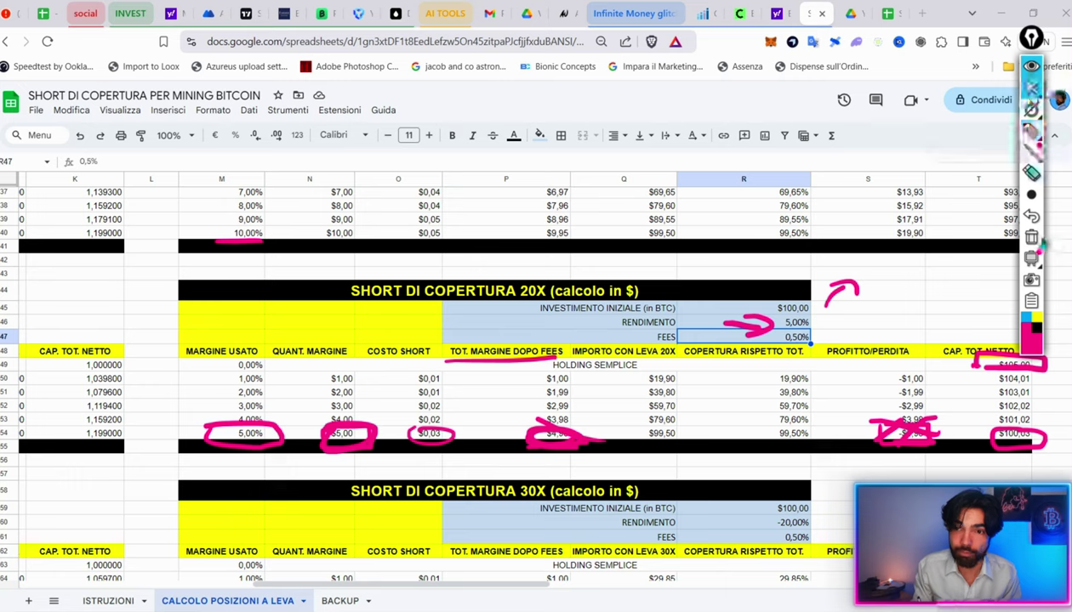
{"action": "left_click", "coordinate": [1031, 237]}
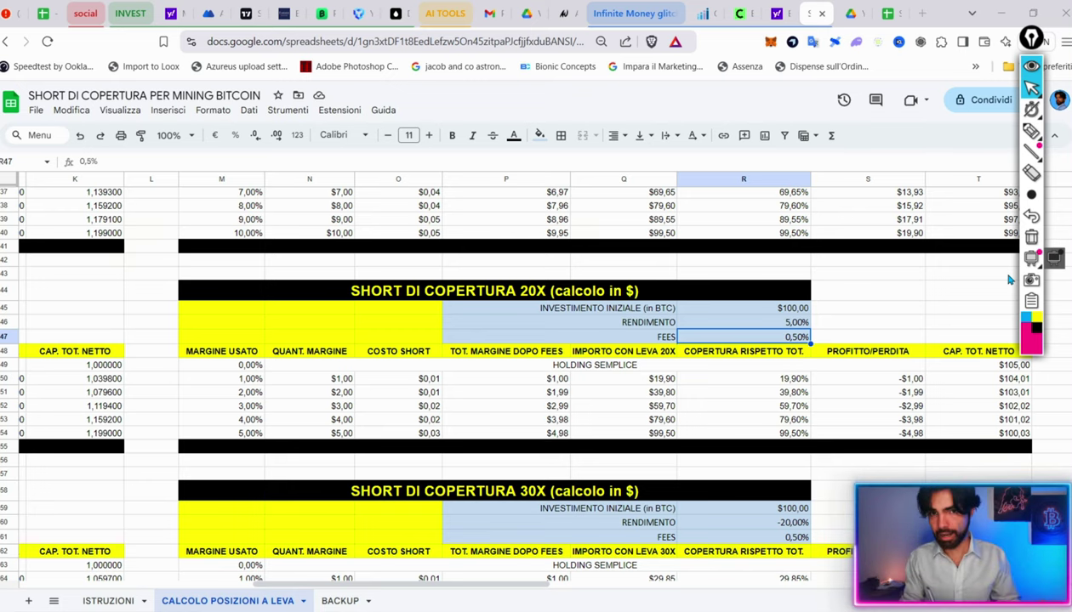
{"action": "scroll", "coordinate": [1009, 280], "scroll_direction": "down", "scroll_amount": 3}
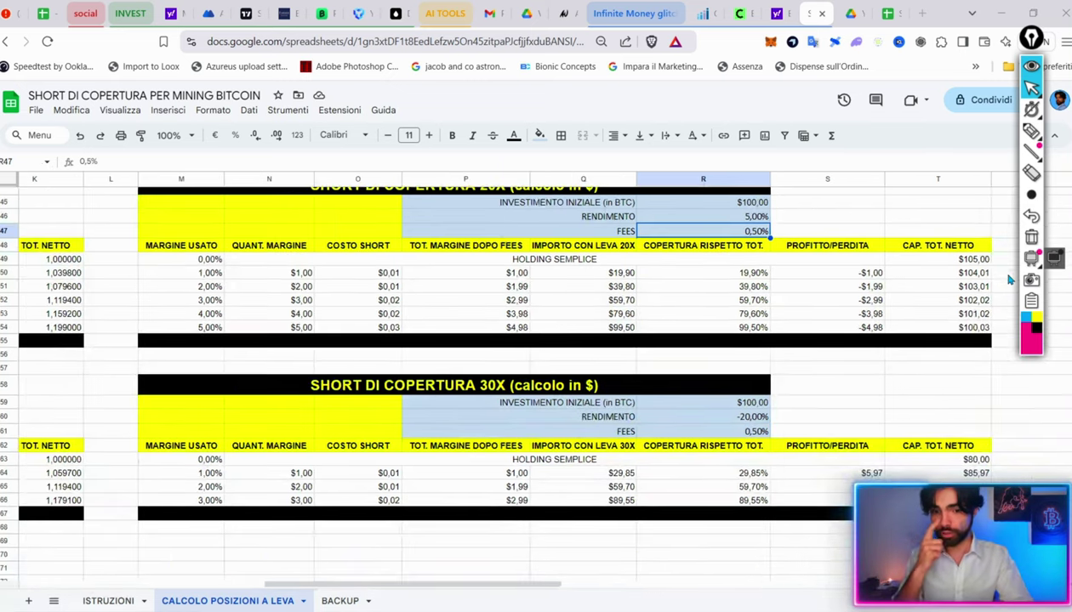
{"action": "scroll", "coordinate": [1009, 280], "scroll_direction": "up", "scroll_amount": 8}
{"action": "scroll", "coordinate": [1009, 280], "scroll_direction": "left", "scroll_amount": 10}
{"action": "scroll", "coordinate": [1009, 279], "scroll_direction": "up", "scroll_amount": 1}
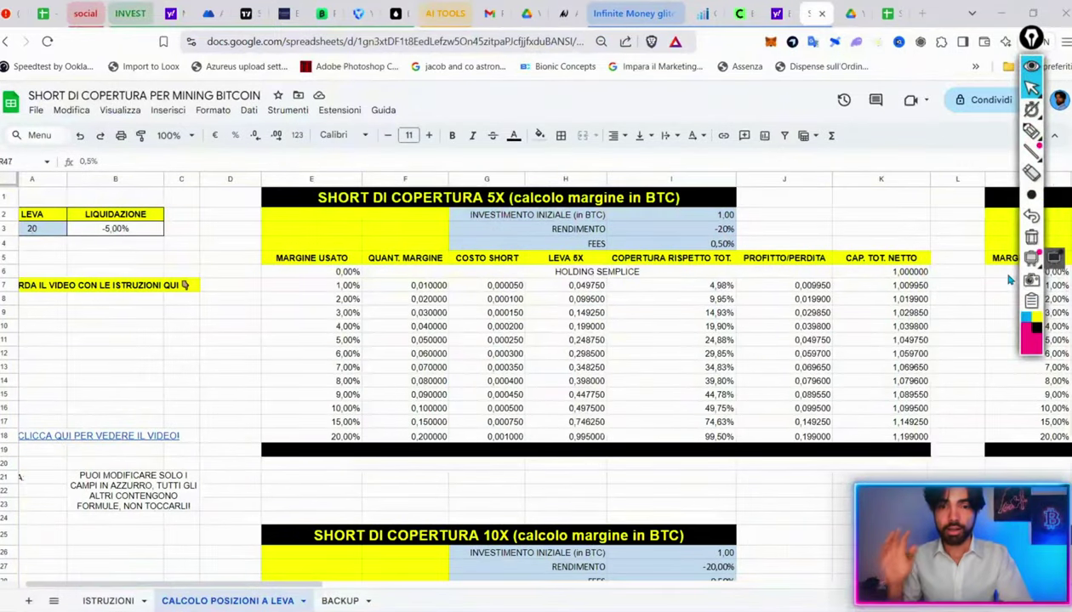
{"action": "scroll", "coordinate": [1009, 280], "scroll_direction": "right", "scroll_amount": 1}
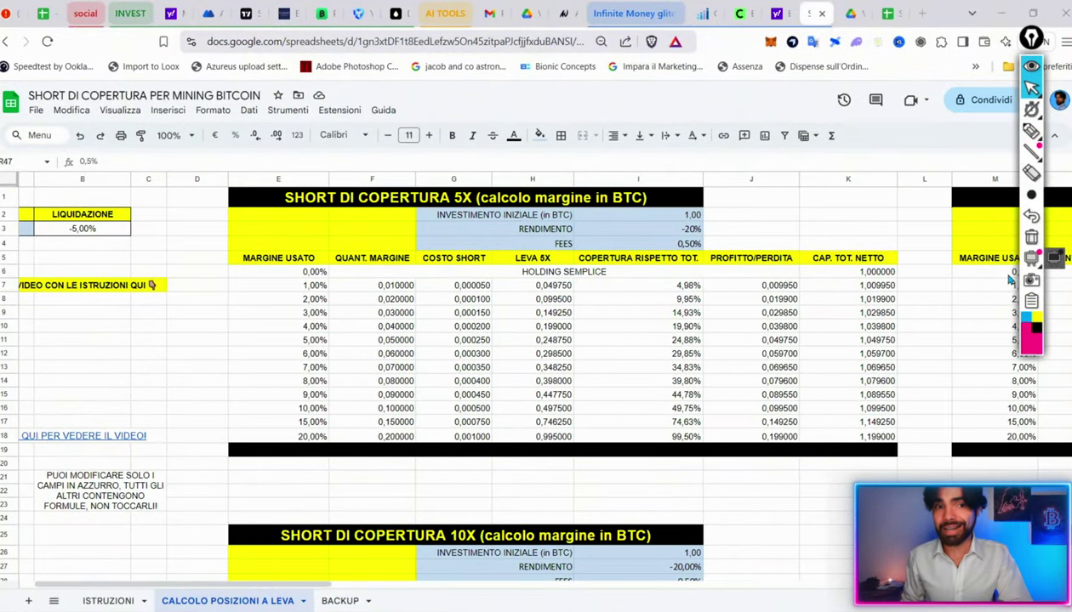
- Switch to the open YouHodler site and open the Portafoglio page
{"action": "left_click", "coordinate": [356, 19]}
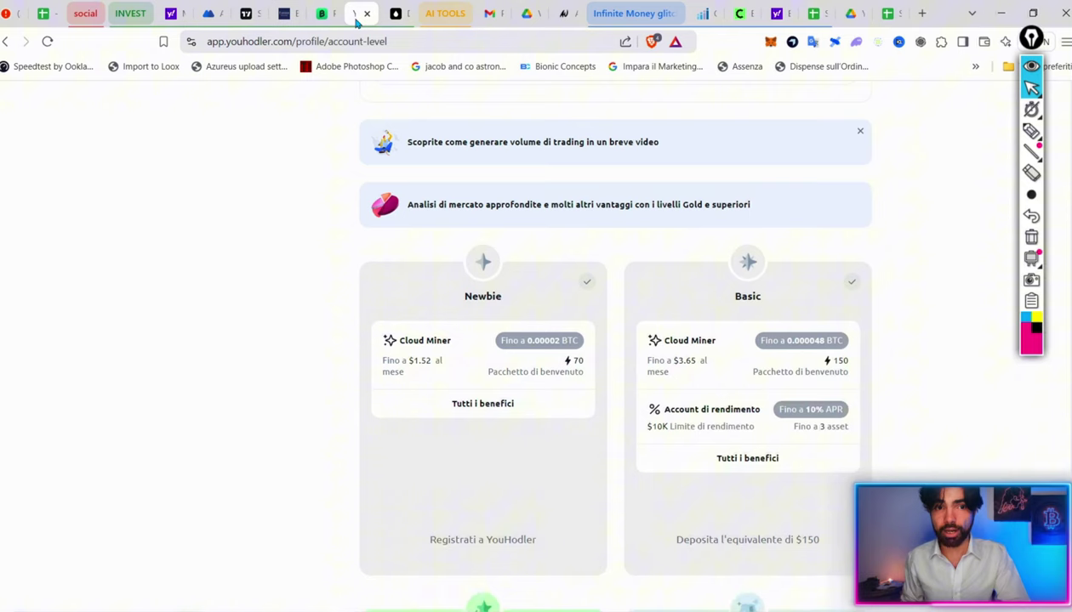
{"action": "scroll", "coordinate": [527, 204], "scroll_direction": "up", "scroll_amount": 5}
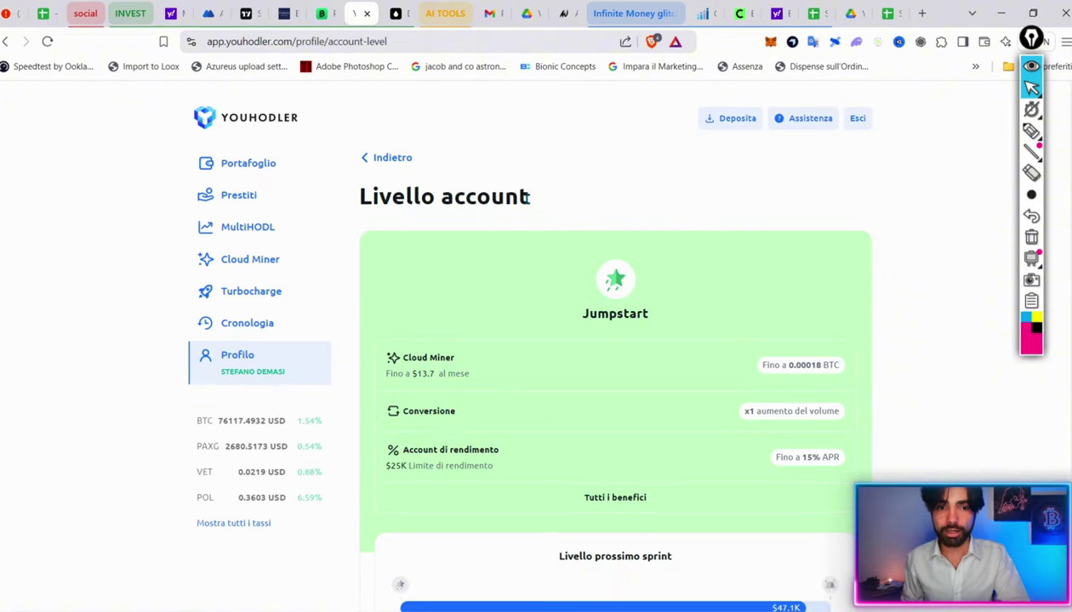
{"action": "left_click", "coordinate": [269, 165]}
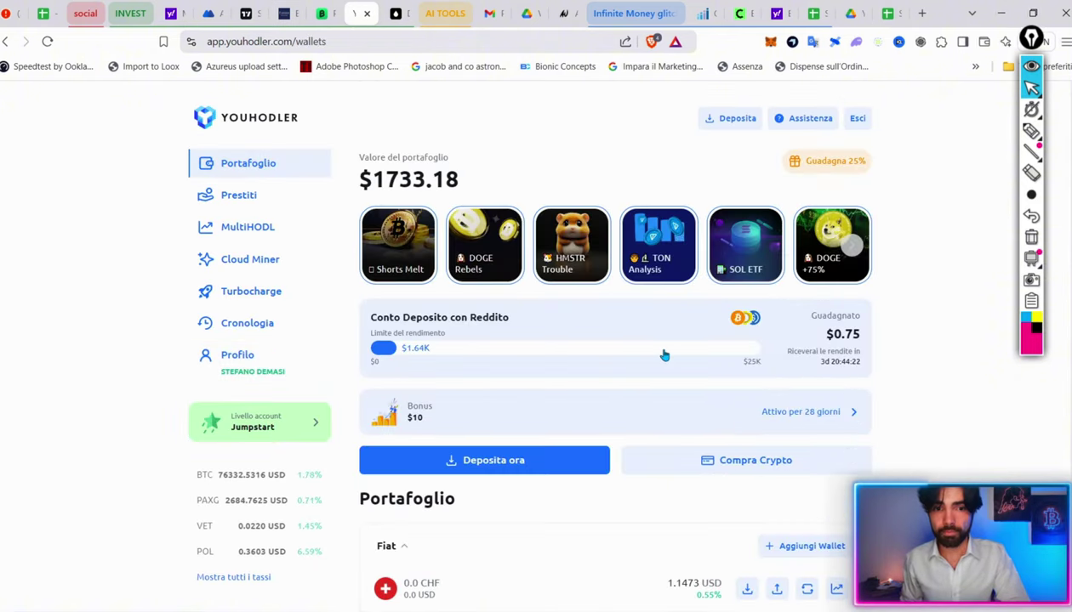
{"action": "scroll", "coordinate": [664, 354], "scroll_direction": "down", "scroll_amount": 2}
{"action": "scroll", "coordinate": [664, 355], "scroll_direction": "up", "scroll_amount": 2}
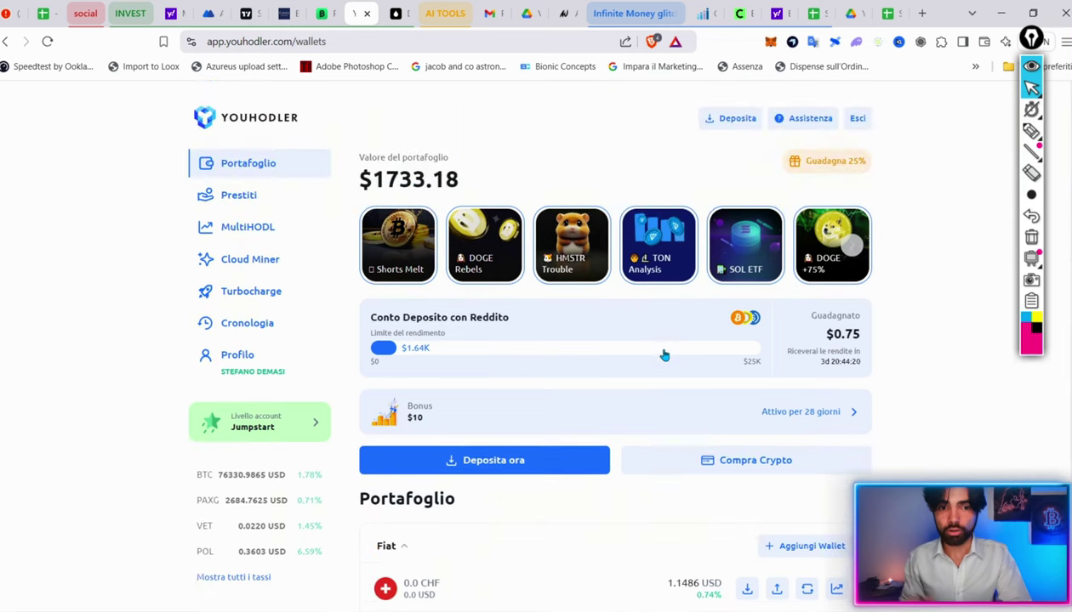
- Circle and underline the total portfolio value, draw an arrow pointing at it, and clear the annotations
{"action": "left_click", "coordinate": [1031, 130]}
{"action": "mouse_move", "coordinate": [415, 148]}
{"action": "left_mouse_down"}
{"action": "mouse_move", "coordinate": [371, 196]}
{"action": "mouse_move", "coordinate": [426, 145]}
{"action": "left_mouse_up"}
{"action": "mouse_move", "coordinate": [534, 120]}
{"action": "left_mouse_down"}
{"action": "mouse_move", "coordinate": [496, 136]}
{"action": "mouse_move", "coordinate": [514, 142]}
{"action": "left_mouse_up"}
{"action": "left_click_drag", "start_coordinate": [330, 201], "coordinate": [485, 189]}
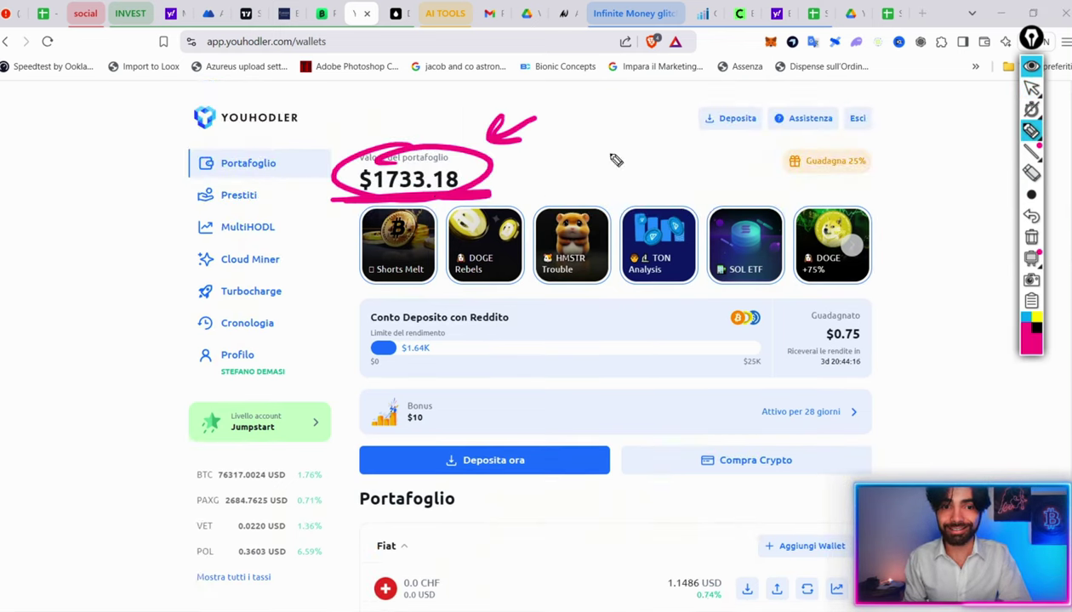
{"action": "left_click", "coordinate": [1031, 88]}
{"action": "left_click", "coordinate": [1031, 236]}
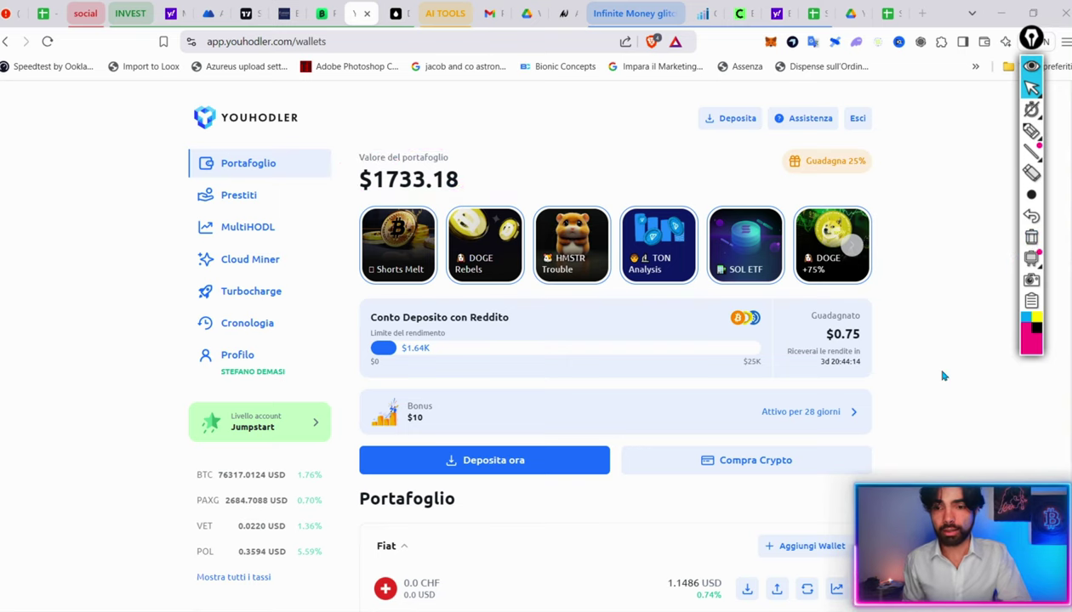
- Box the BTC wallet balance in the Cripto list and clear the annotation
{"action": "scroll", "coordinate": [925, 395], "scroll_direction": "down", "scroll_amount": 6}
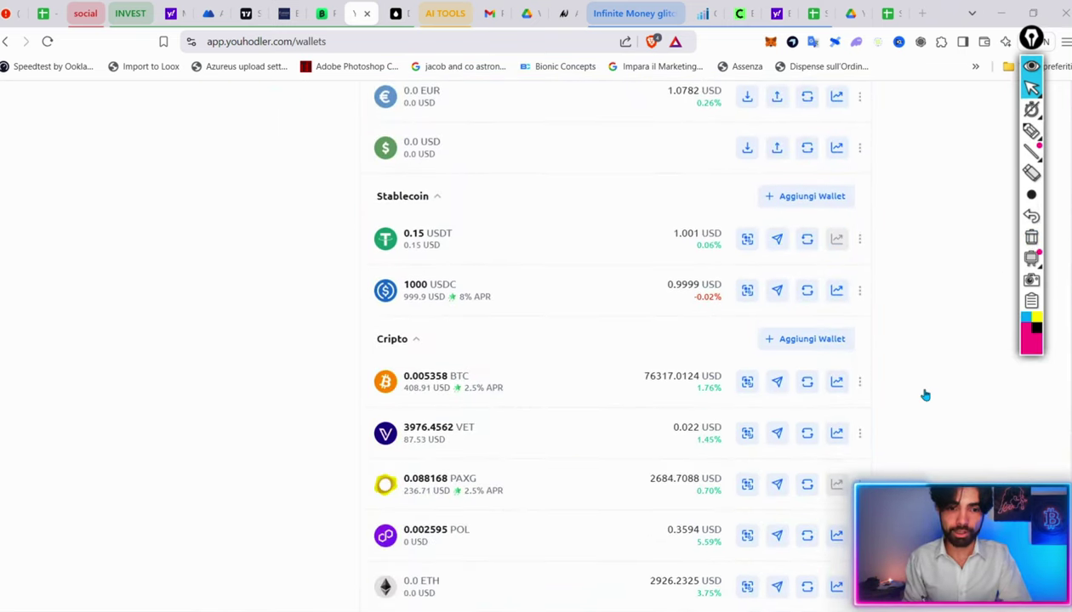
{"action": "left_click", "coordinate": [1031, 130]}
{"action": "mouse_move", "coordinate": [365, 407]}
{"action": "left_mouse_down"}
{"action": "mouse_move", "coordinate": [498, 407]}
{"action": "mouse_move", "coordinate": [361, 376]}
{"action": "mouse_move", "coordinate": [364, 366]}
{"action": "left_mouse_up"}
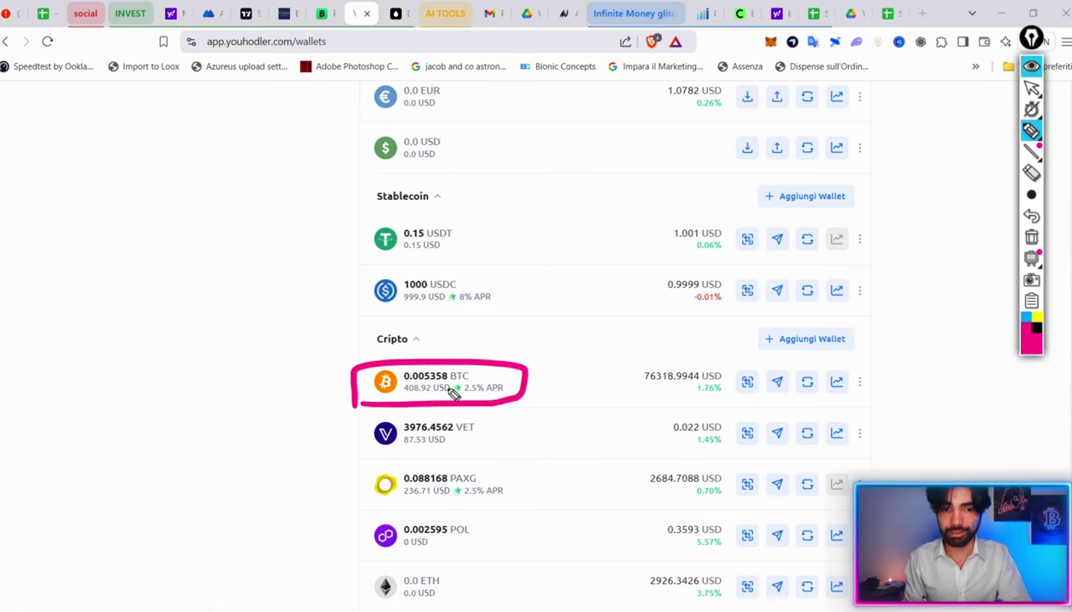
{"action": "left_click", "coordinate": [1031, 88]}
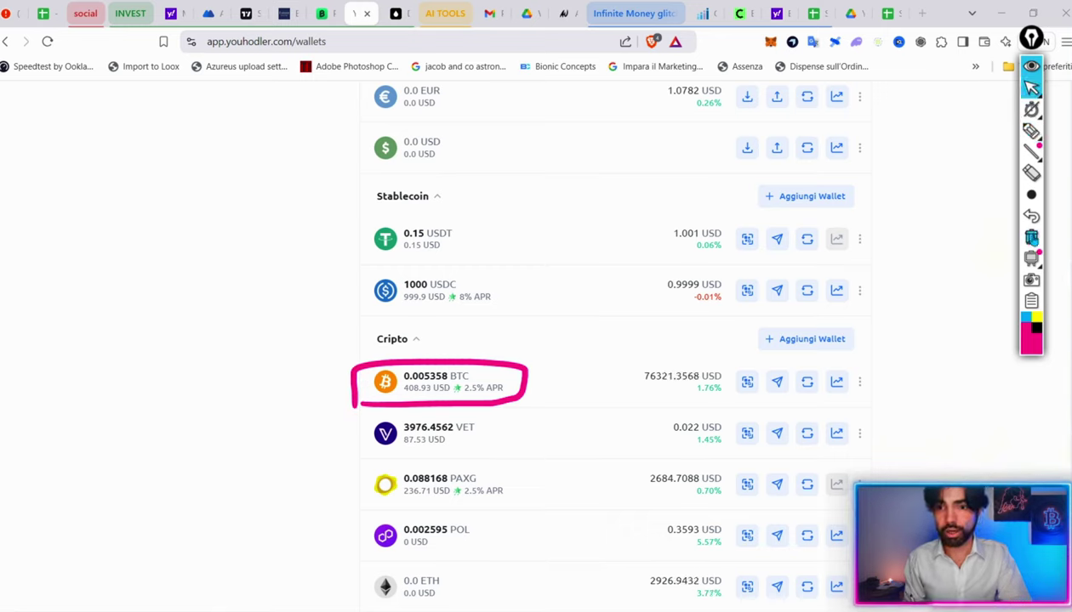
{"action": "left_click", "coordinate": [1028, 238]}
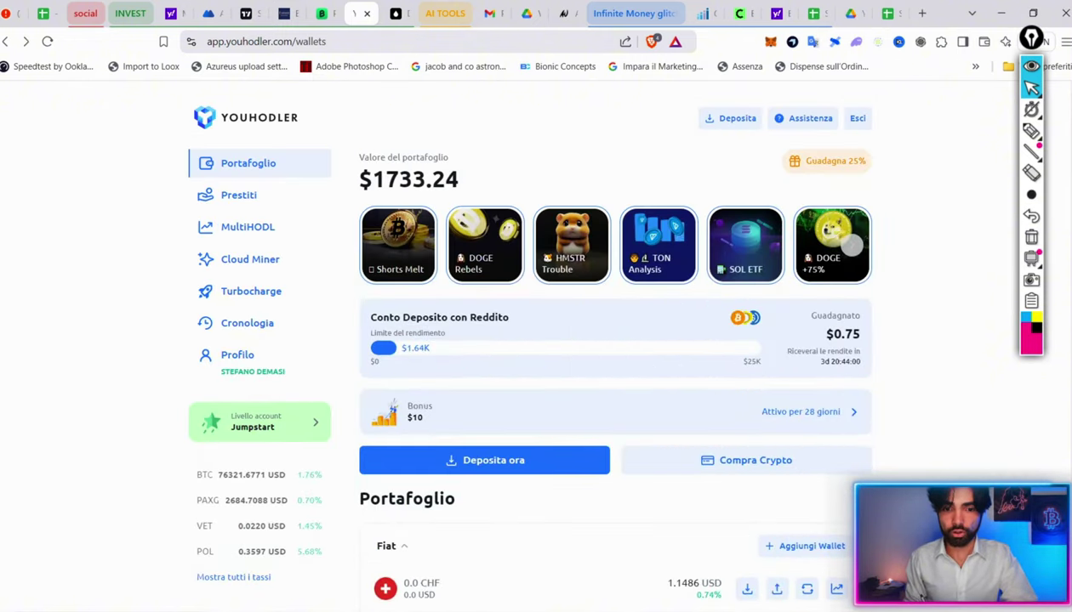
- Convert 100% of the USDC wallet, 1000 USDC, into BTC
{"action": "scroll", "coordinate": [1010, 255], "scroll_direction": "down", "scroll_amount": 5}
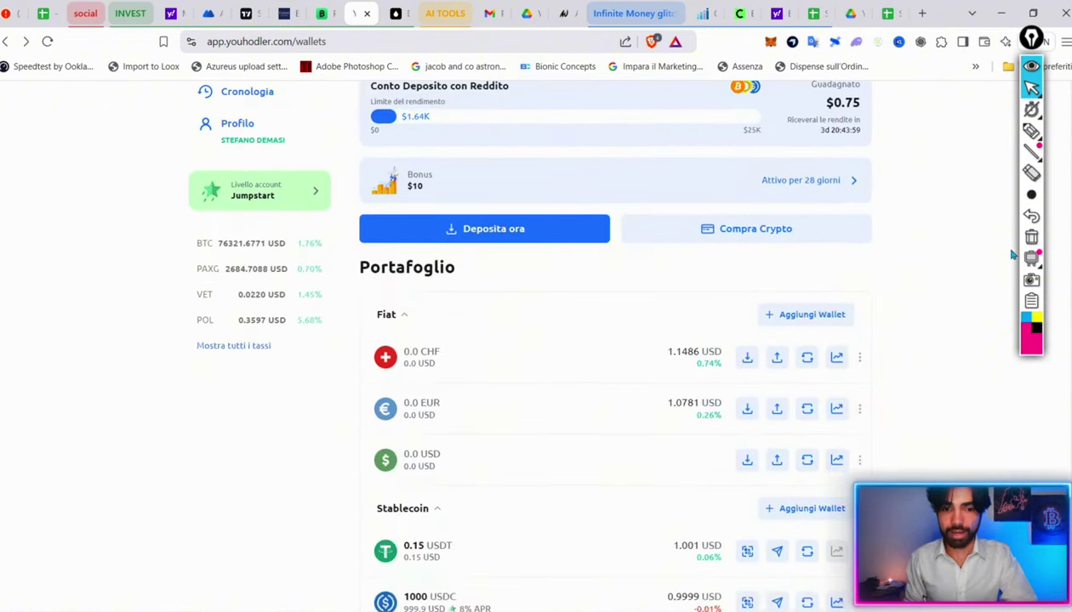
{"action": "scroll", "coordinate": [806, 325], "scroll_direction": "down", "scroll_amount": 1}
{"action": "left_click", "coordinate": [807, 324]}
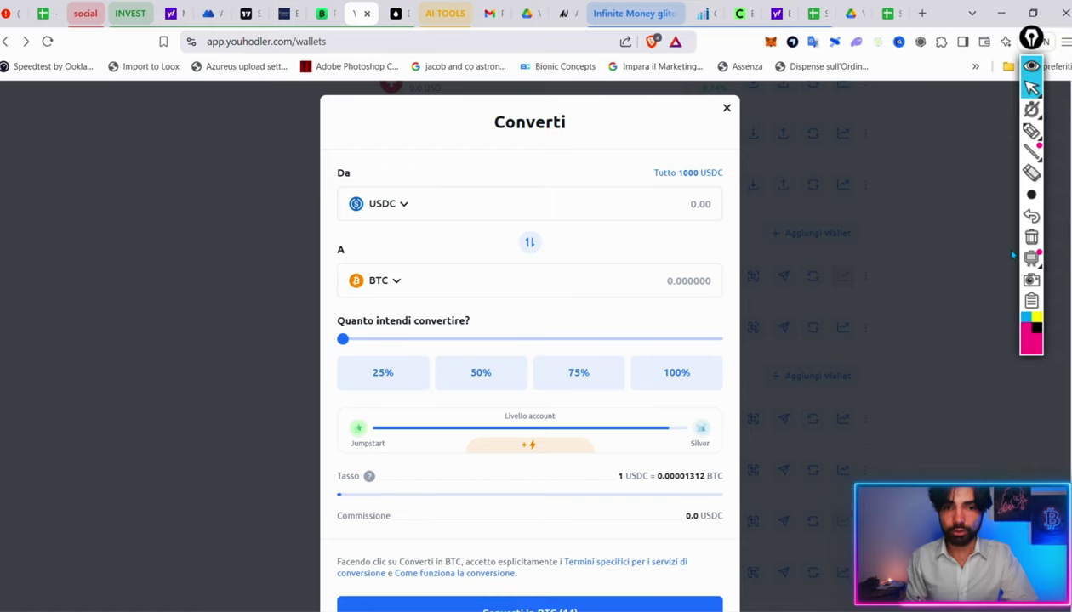
{"action": "left_click", "coordinate": [676, 373]}
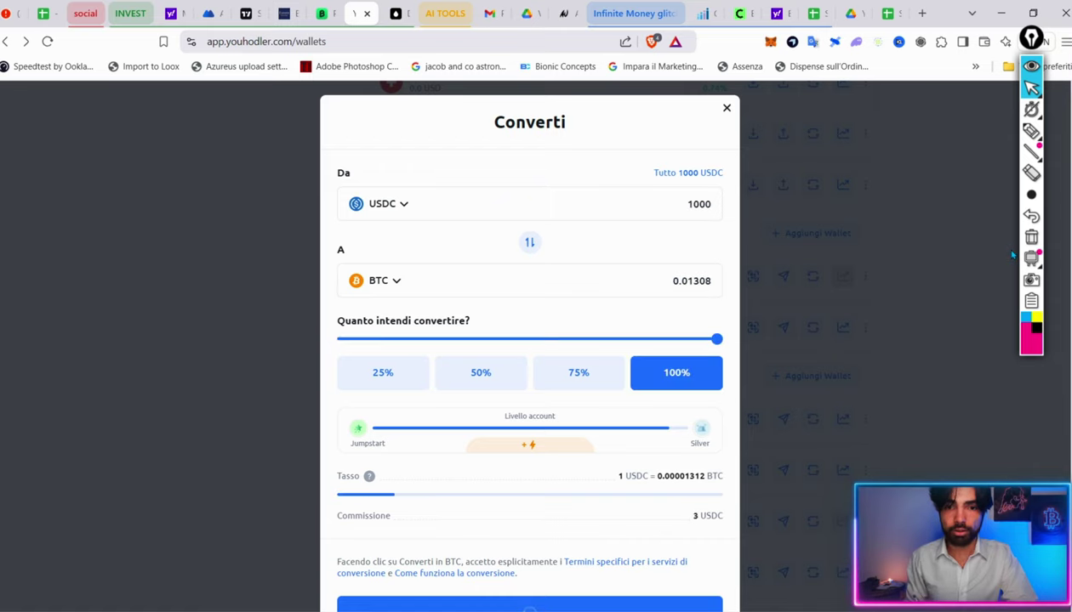
{"action": "scroll", "coordinate": [700, 509], "scroll_direction": "down", "scroll_amount": 1}
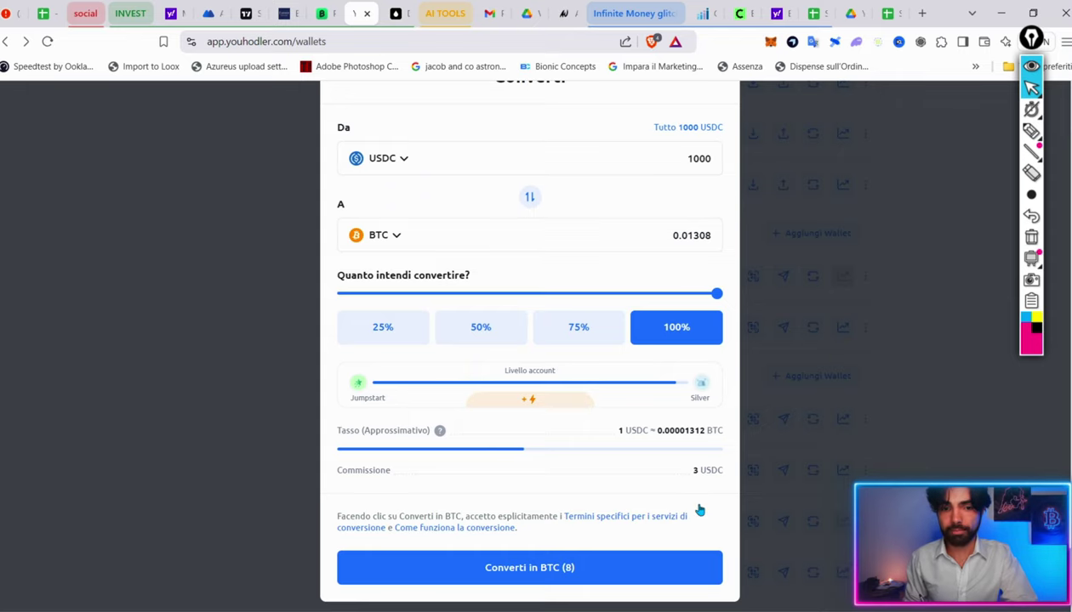
{"action": "key", "text": "Return"}
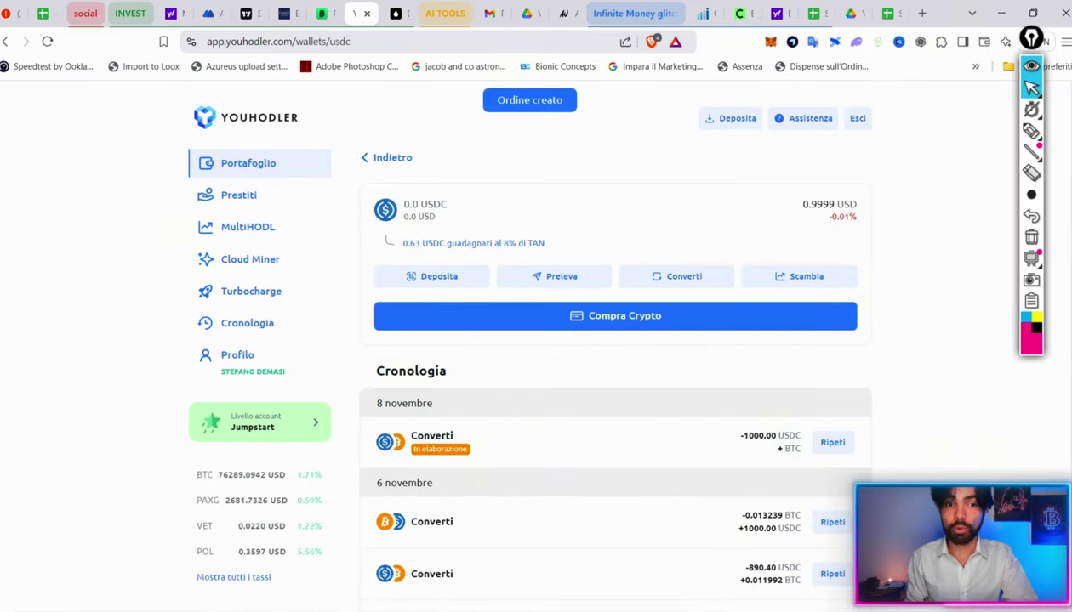
- Go back to the Cloud Miner page, review the trading volume required for Silver level, and open the Ottieni scintille dialog
{"action": "key", "text": "alt+Left"}
{"action": "key", "text": "alt+Left"}
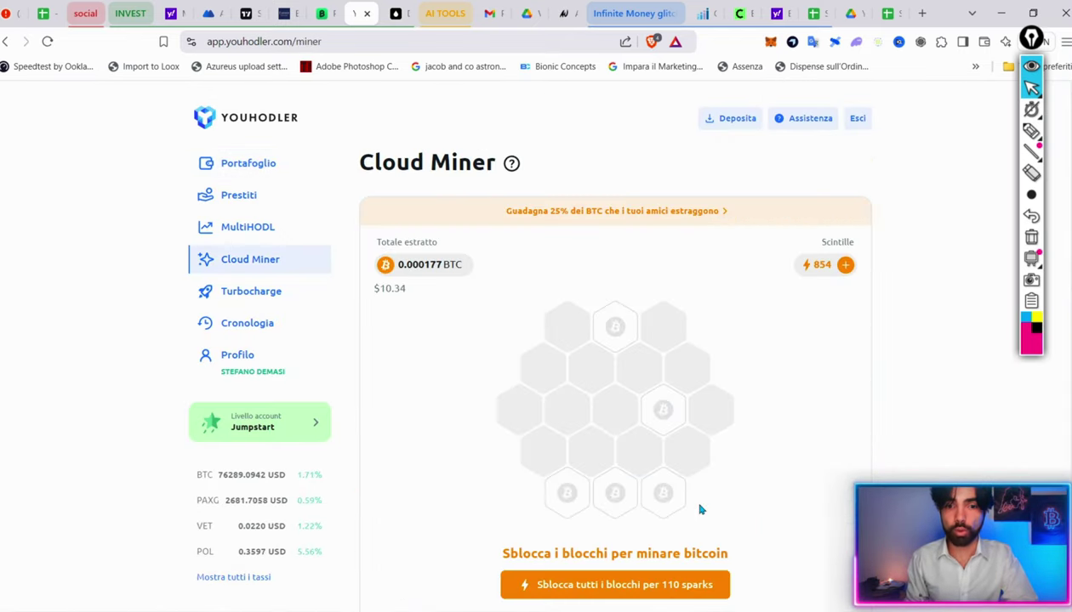
{"action": "scroll", "coordinate": [699, 508], "scroll_direction": "down", "scroll_amount": 6}
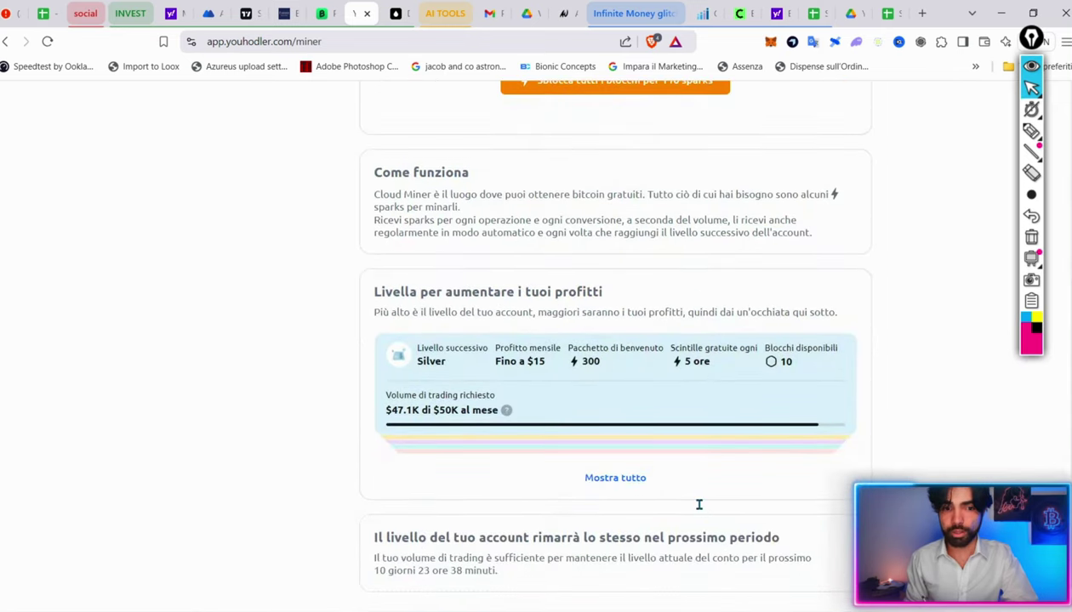
{"action": "scroll", "coordinate": [700, 509], "scroll_direction": "up", "scroll_amount": 6}
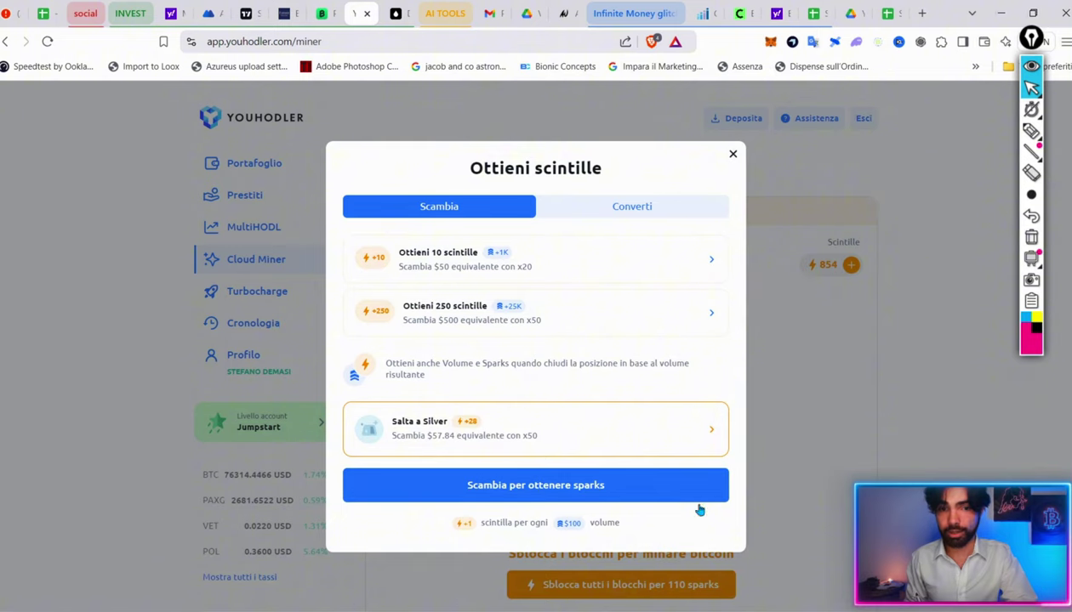
- Circle Scambia, bracket its spark offers, box the sparks-per-volume rule, show the Converti offers, and clear the annotations and dialog
{"action": "left_click", "coordinate": [1031, 130]}
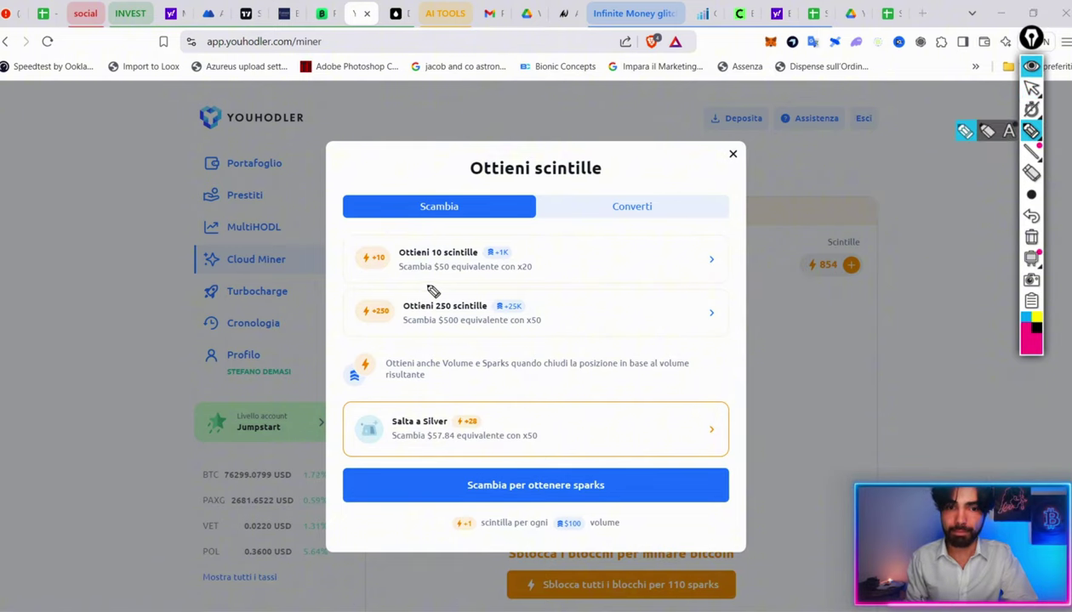
{"action": "mouse_move", "coordinate": [454, 191]}
{"action": "left_mouse_down"}
{"action": "mouse_move", "coordinate": [402, 213]}
{"action": "mouse_move", "coordinate": [350, 316]}
{"action": "mouse_move", "coordinate": [387, 361]}
{"action": "left_mouse_up"}
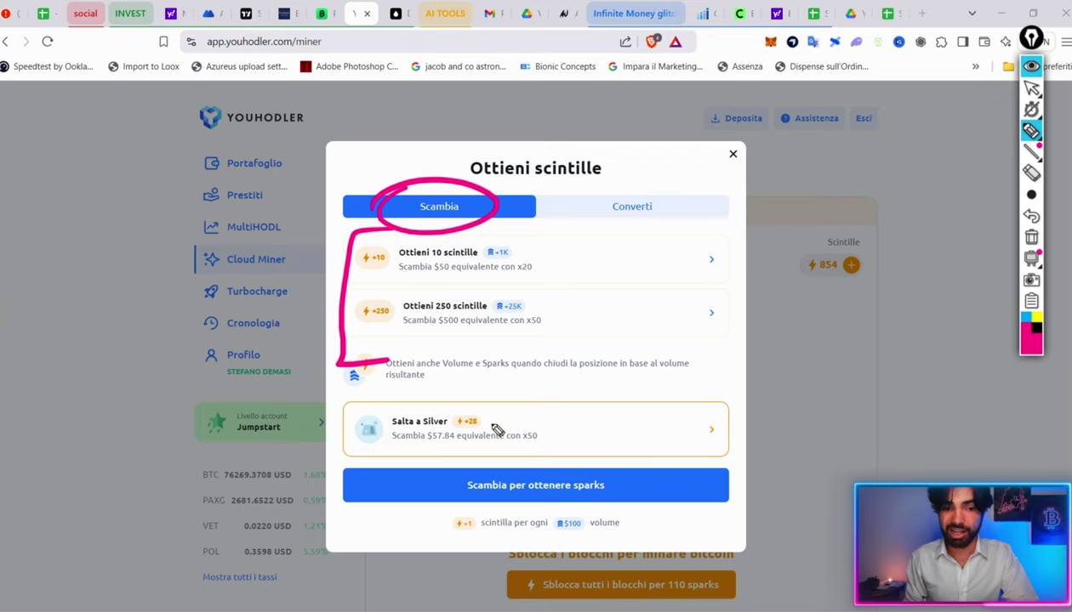
{"action": "mouse_move", "coordinate": [451, 536]}
{"action": "left_mouse_down"}
{"action": "mouse_move", "coordinate": [567, 536]}
{"action": "mouse_move", "coordinate": [648, 510]}
{"action": "mouse_move", "coordinate": [422, 537]}
{"action": "left_mouse_up"}
{"action": "left_click", "coordinate": [1030, 88]}
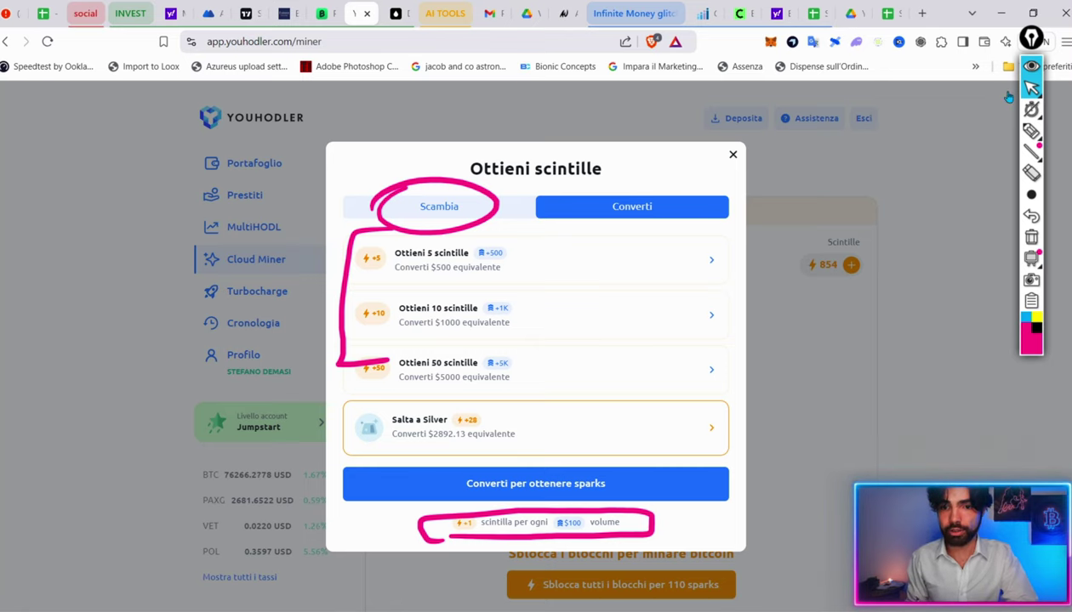
{"action": "left_click", "coordinate": [1008, 97]}
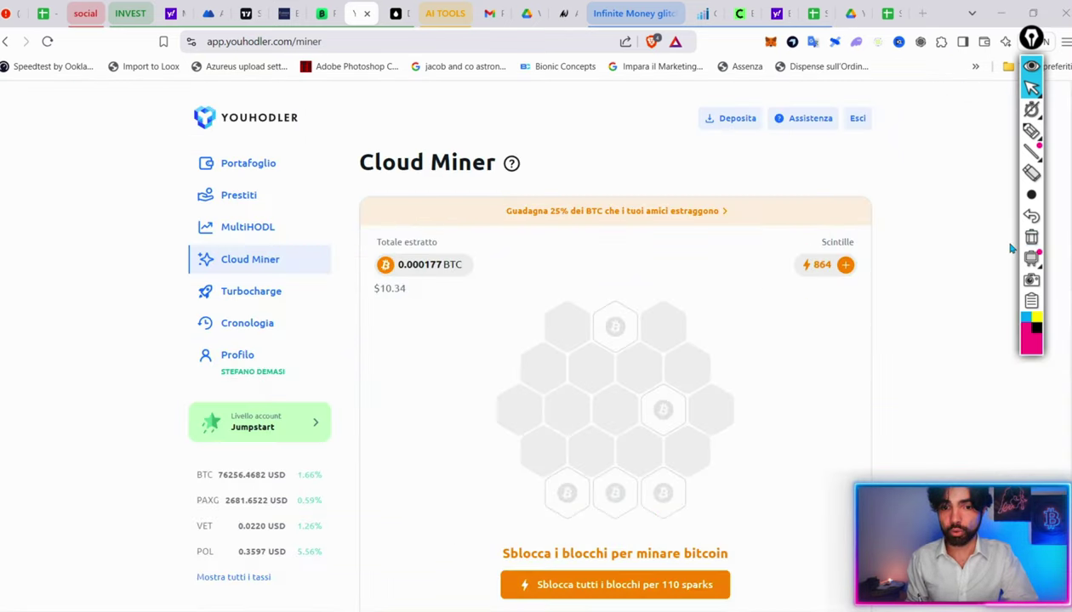
- Check the trading volume on the Cloud Miner page and handwrite the note "47,1K Vol." beside the sidebar
{"action": "scroll", "coordinate": [1010, 248], "scroll_direction": "down", "scroll_amount": 6}
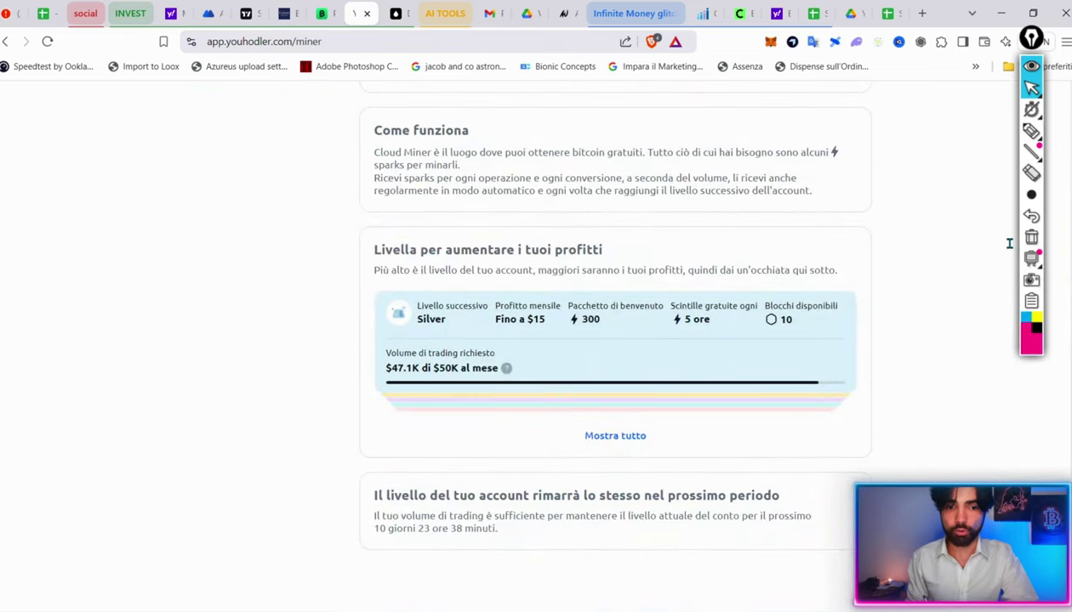
{"action": "scroll", "coordinate": [1010, 247], "scroll_direction": "up", "scroll_amount": 6}
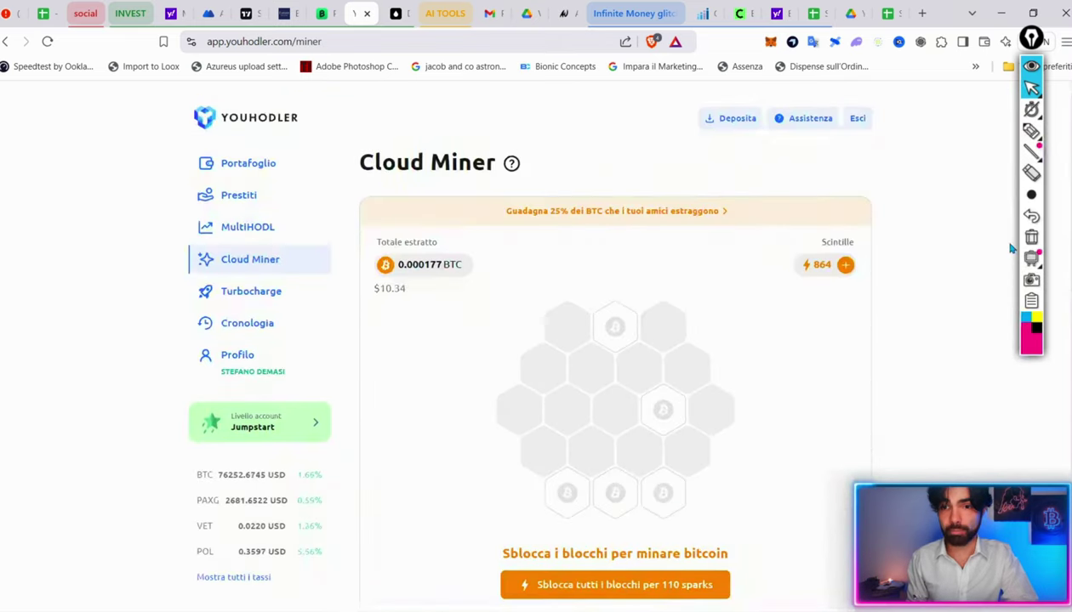
{"action": "left_click", "coordinate": [1031, 130]}
{"action": "mouse_move", "coordinate": [27, 163]}
{"action": "left_mouse_down"}
{"action": "mouse_move", "coordinate": [49, 194]}
{"action": "mouse_move", "coordinate": [78, 194]}
{"action": "left_mouse_up"}
{"action": "mouse_move", "coordinate": [92, 187]}
{"action": "left_mouse_down"}
{"action": "mouse_move", "coordinate": [88, 198]}
{"action": "mouse_move", "coordinate": [126, 194]}
{"action": "left_mouse_up"}
{"action": "mouse_move", "coordinate": [152, 175]}
{"action": "left_mouse_down"}
{"action": "mouse_move", "coordinate": [175, 167]}
{"action": "mouse_move", "coordinate": [176, 192]}
{"action": "left_mouse_up"}
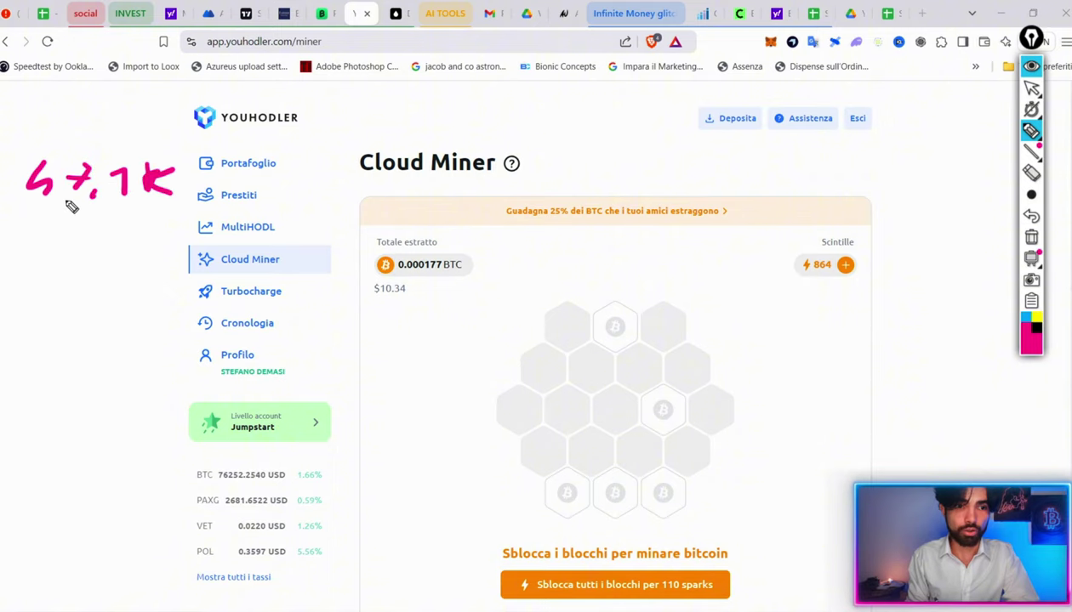
{"action": "mouse_move", "coordinate": [38, 214]}
{"action": "left_mouse_down"}
{"action": "mouse_move", "coordinate": [78, 214]}
{"action": "mouse_move", "coordinate": [85, 237]}
{"action": "mouse_move", "coordinate": [98, 226]}
{"action": "left_mouse_up"}
{"action": "mouse_move", "coordinate": [109, 236]}
{"action": "left_mouse_down"}
{"action": "mouse_move", "coordinate": [112, 206]}
{"action": "mouse_move", "coordinate": [109, 221]}
{"action": "left_mouse_up"}
{"action": "left_click", "coordinate": [133, 232]}
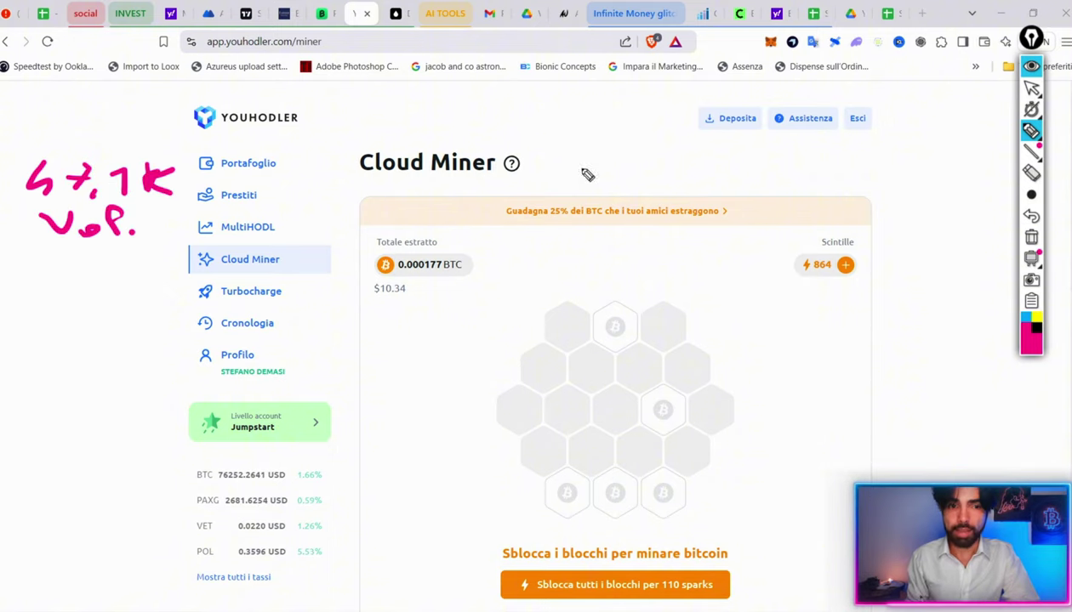
- Return to the Portafoglio page, handwrite "1724" above the volume note, and draw a frame around each note
{"action": "left_click", "coordinate": [1031, 87]}
{"action": "key", "text": "alt+Left"}
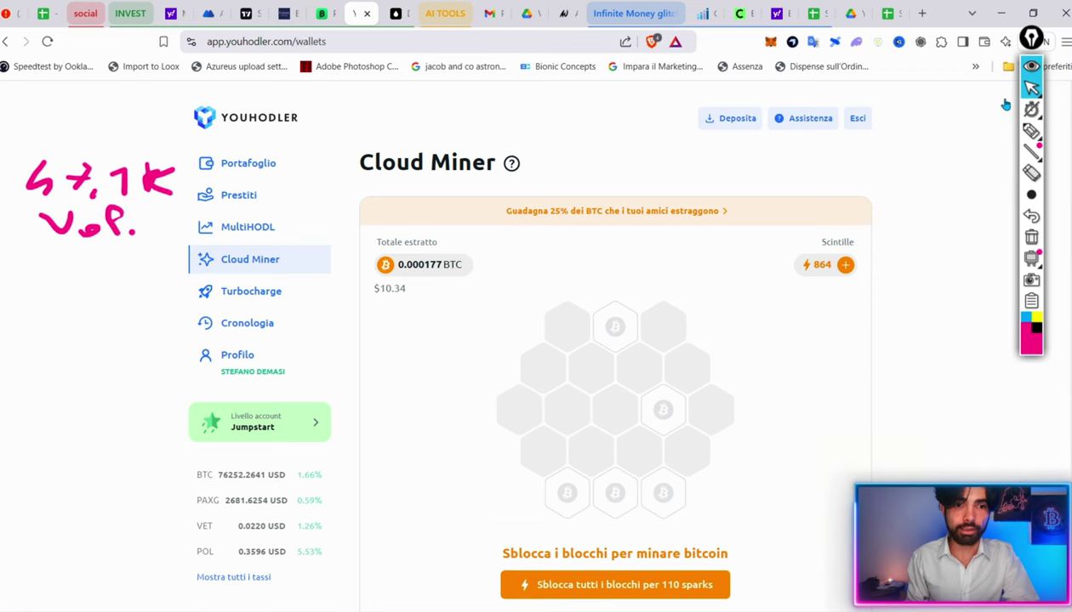
{"action": "left_click", "coordinate": [987, 131]}
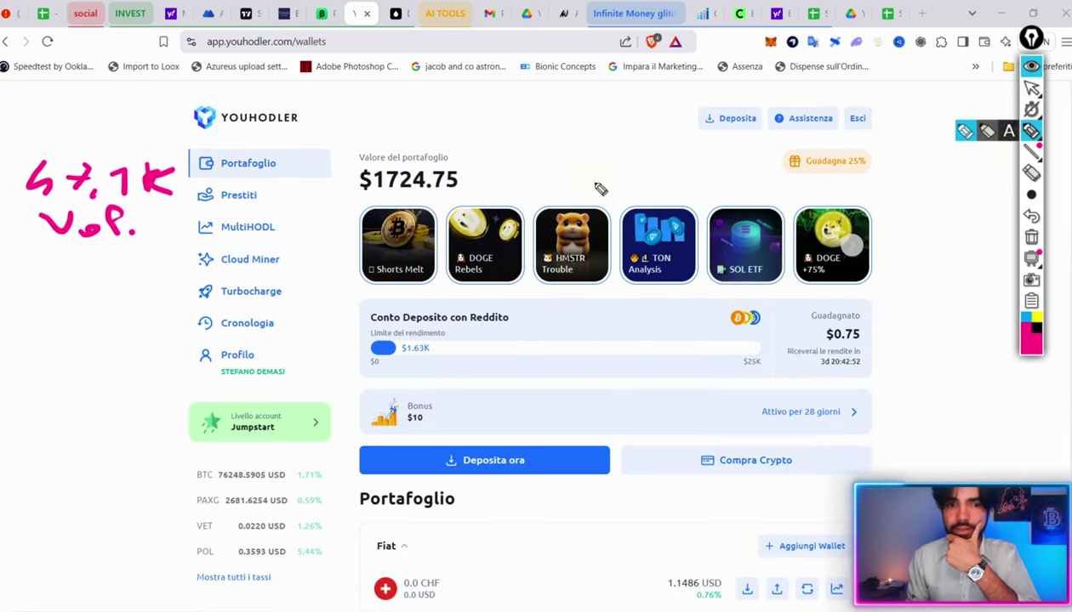
{"action": "mouse_move", "coordinate": [23, 124]}
{"action": "left_mouse_down"}
{"action": "mouse_move", "coordinate": [136, 134]}
{"action": "mouse_move", "coordinate": [4, 141]}
{"action": "left_mouse_up"}
{"action": "left_click_drag", "start_coordinate": [183, 146], "coordinate": [17, 150]}
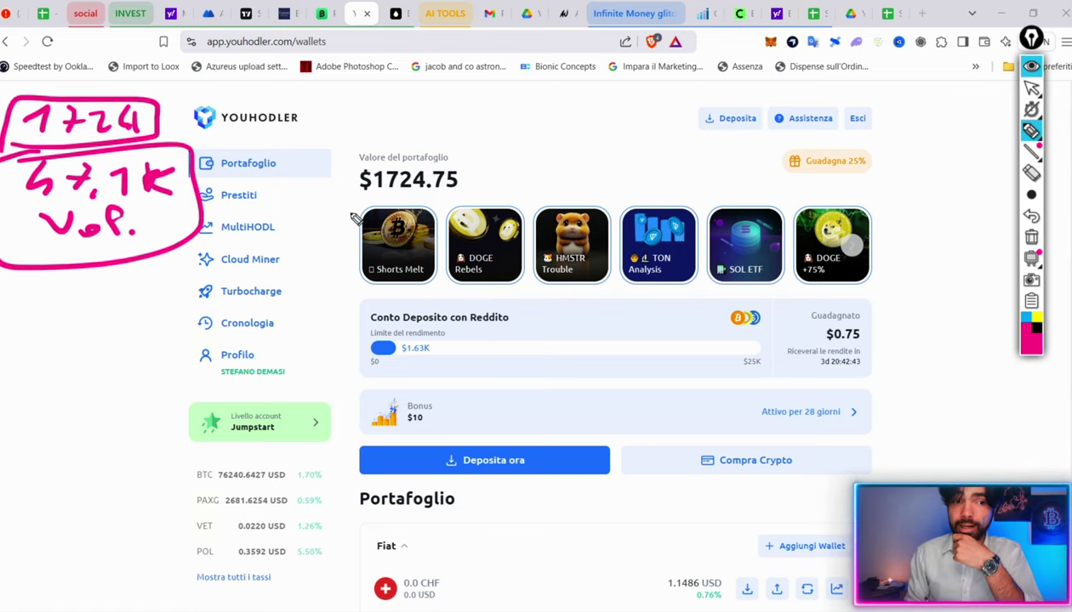
- Check the BTC wallet balance, switch to the hedge-short spreadsheet, and set the 20X BTC table's initial investment to 0,01837 and Rendimento to 0%
{"action": "left_click", "coordinate": [1031, 89]}
{"action": "scroll", "coordinate": [1013, 106], "scroll_direction": "down", "scroll_amount": 5}
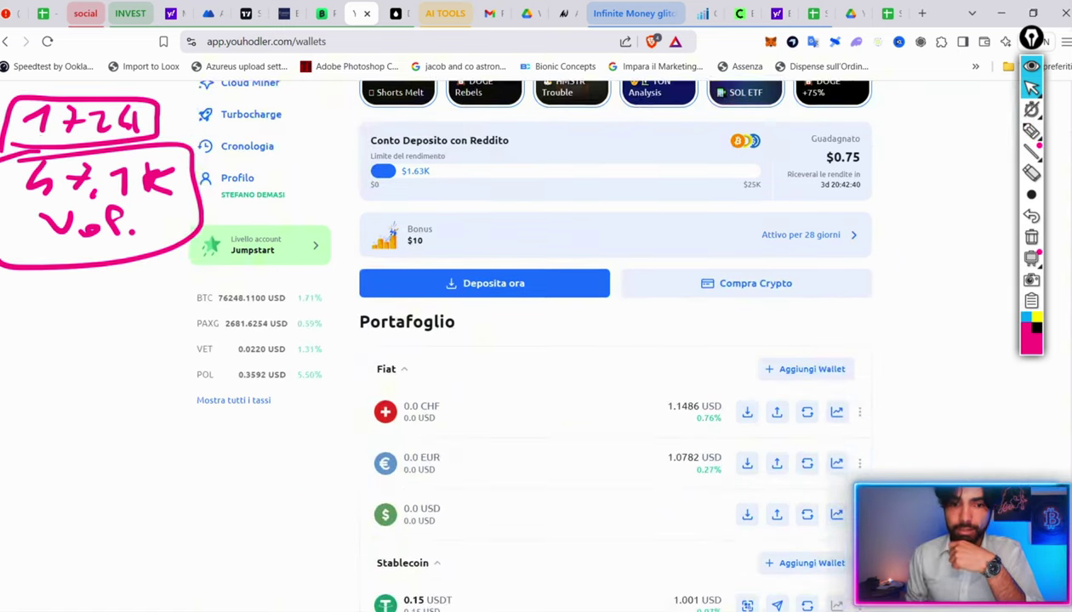
{"action": "scroll", "coordinate": [1012, 106], "scroll_direction": "down", "scroll_amount": 2}
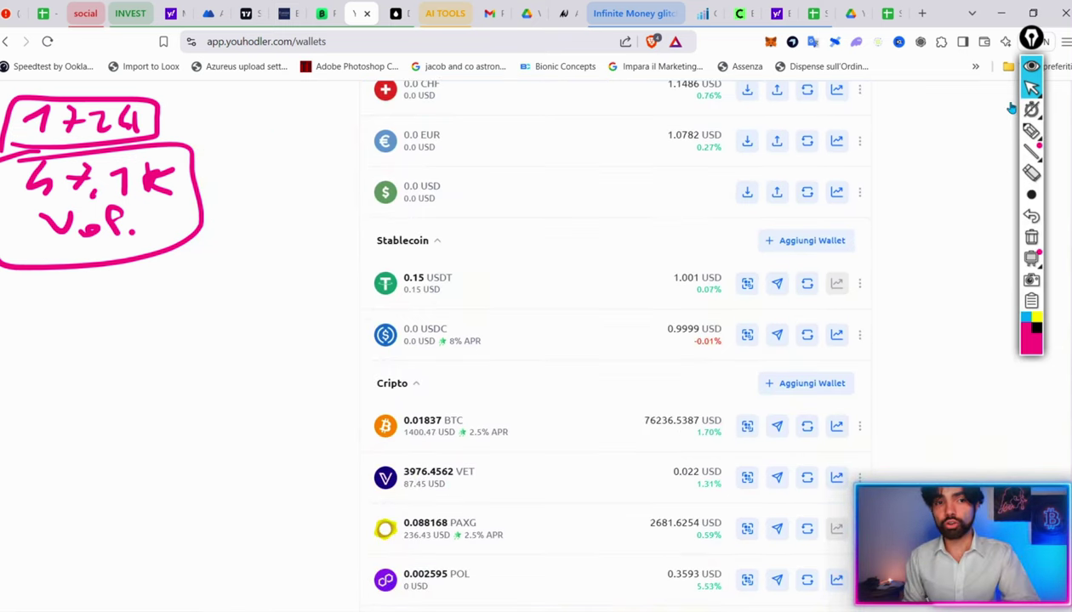
{"action": "left_click", "coordinate": [814, 12]}
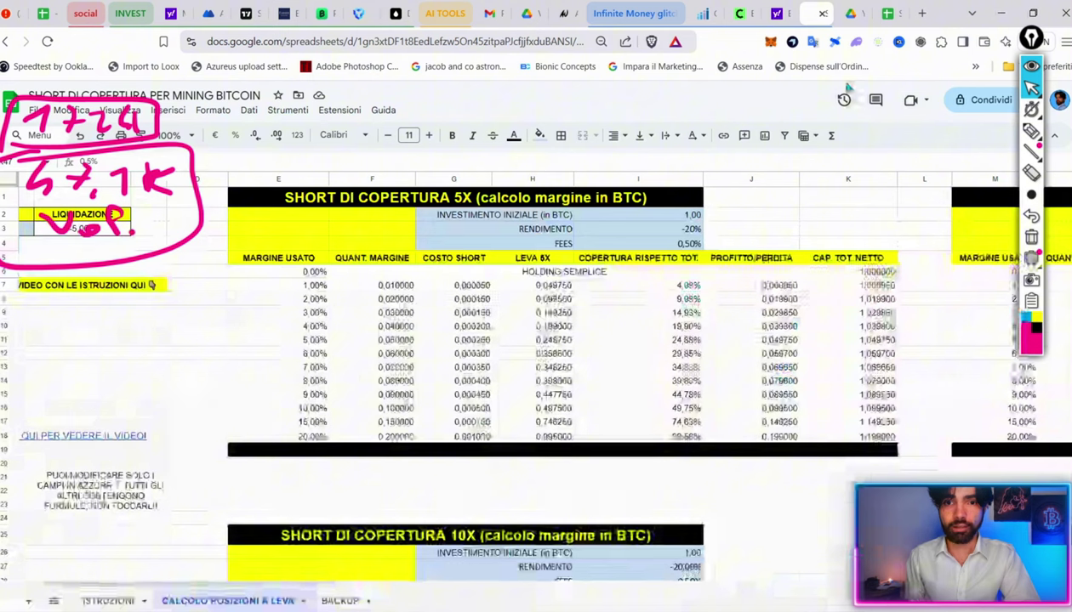
{"action": "scroll", "coordinate": [754, 478], "scroll_direction": "down", "scroll_amount": 10}
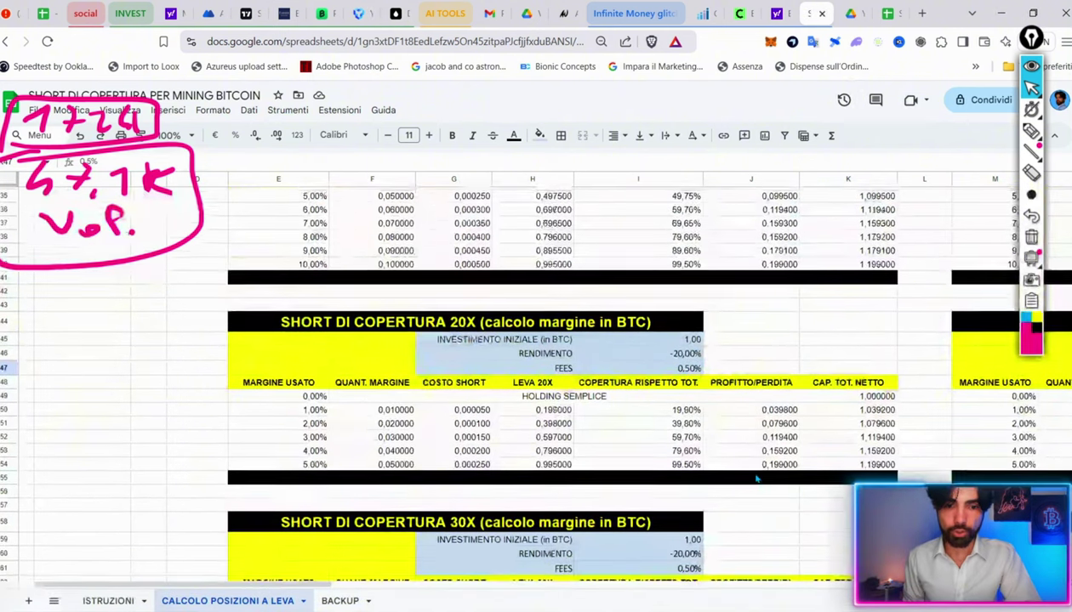
{"action": "left_click", "coordinate": [694, 340]}
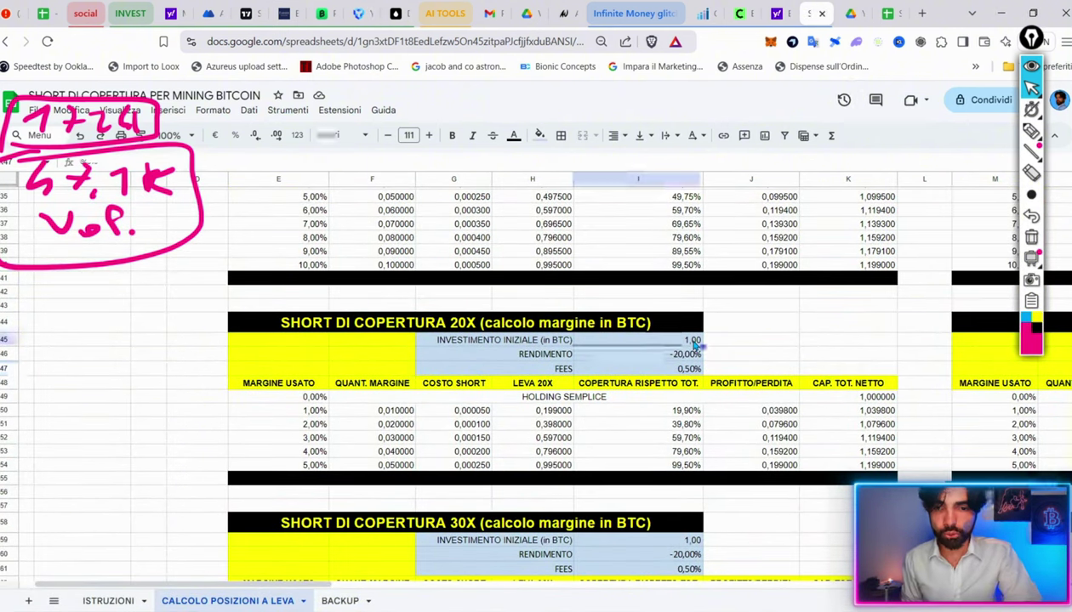
{"action": "key", "text": "BackSpace"}
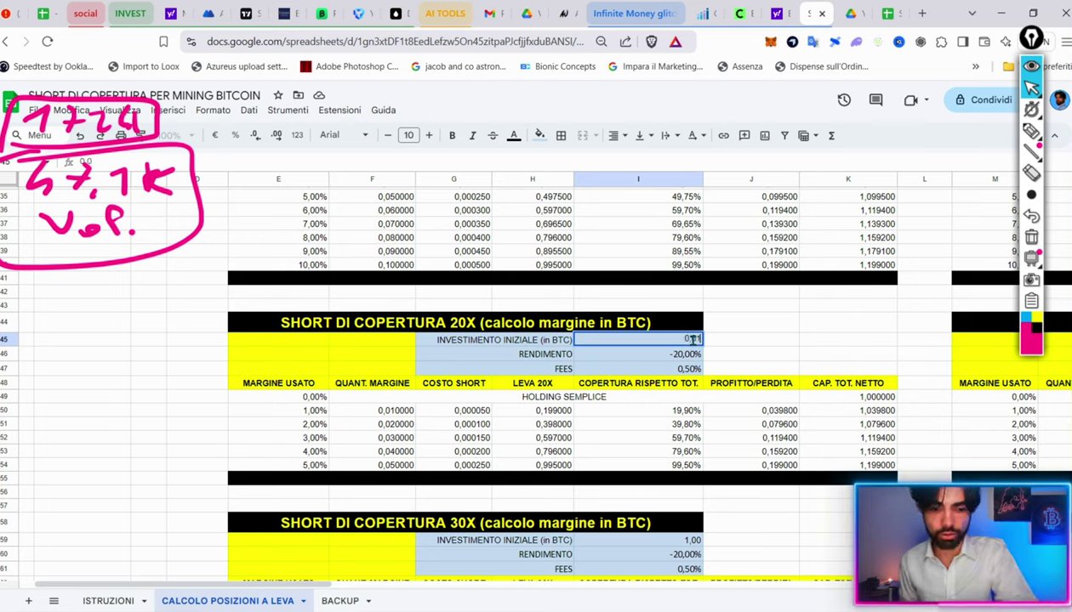
{"action": "type", "text": "0,01837"}
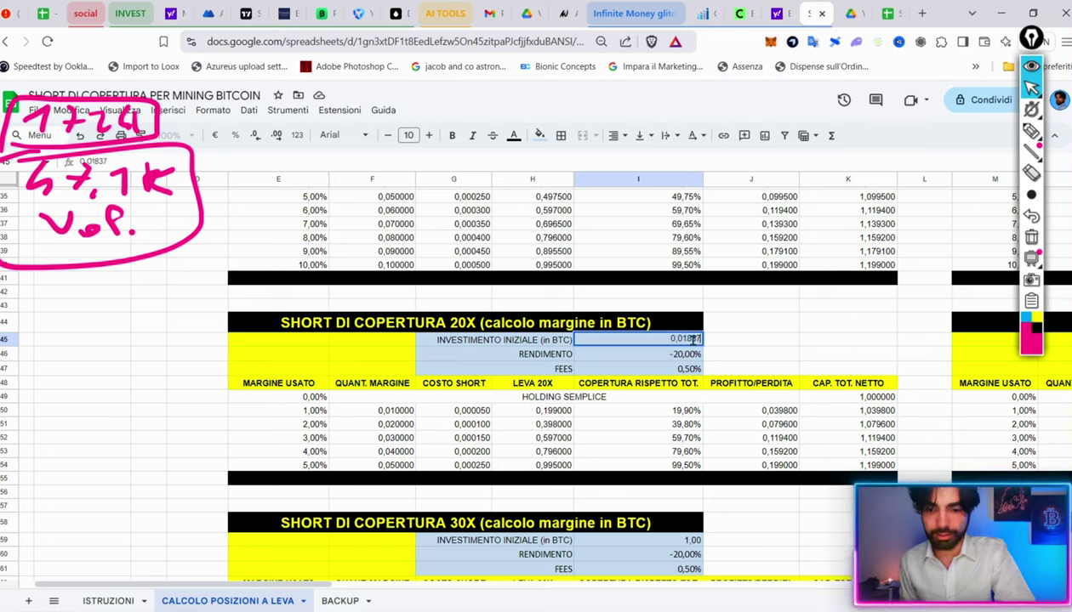
{"action": "key", "text": "Return"}
{"action": "type", "text": "0"}
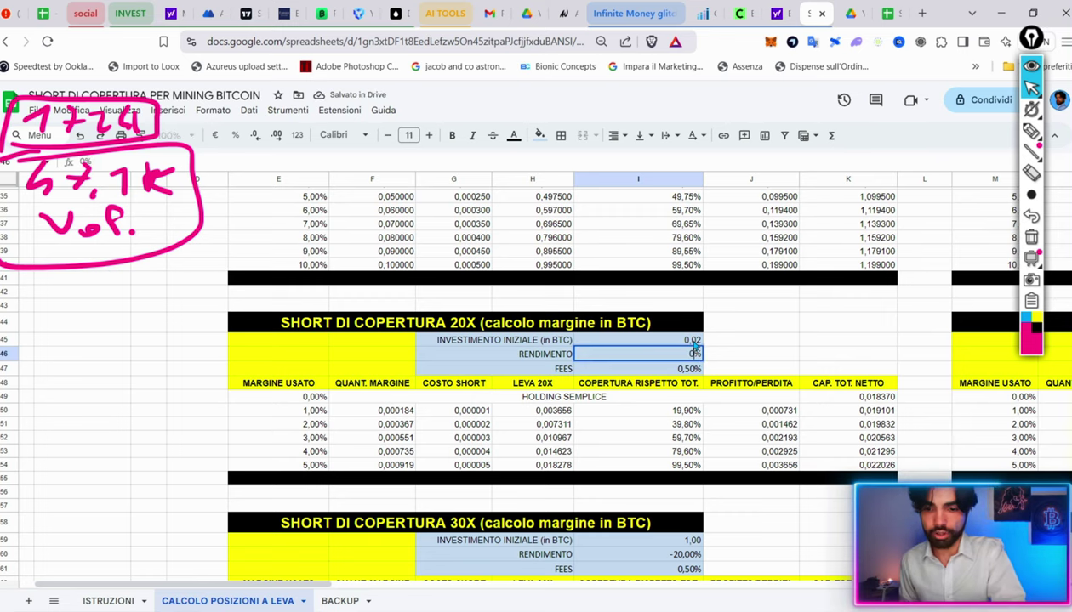
{"action": "key", "text": "Return"}
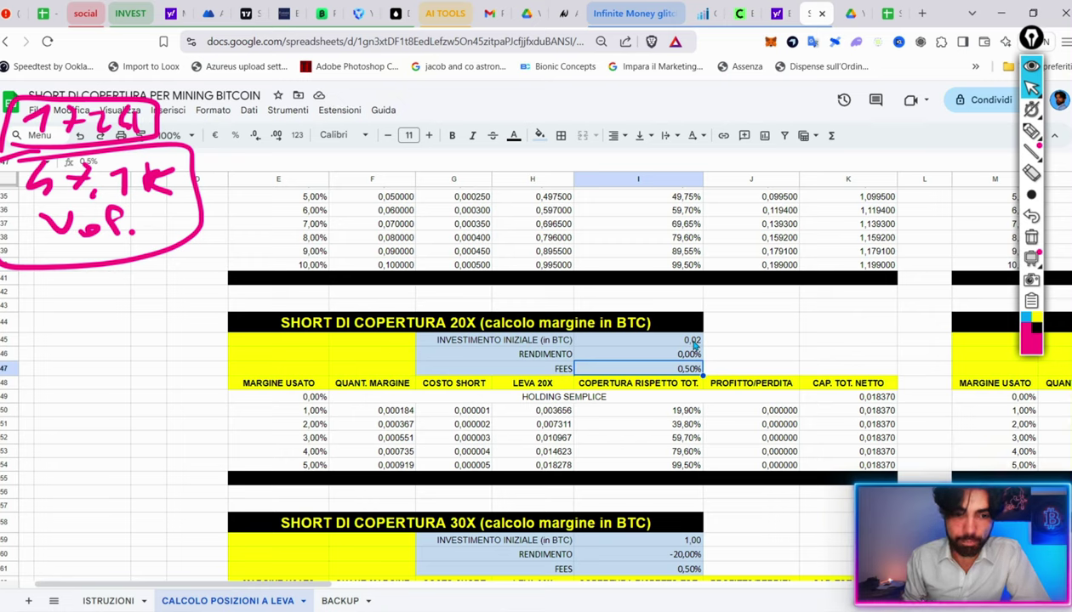
- Copy the margin quantity for 1% margin used, cell F50, in the 20X BTC table
{"action": "key", "text": "Down"}
{"action": "key", "text": "Down"}
{"action": "key", "text": "Down"}
{"action": "key", "text": "Left"}
{"action": "key", "text": "Left"}
{"action": "key", "text": "Left"}
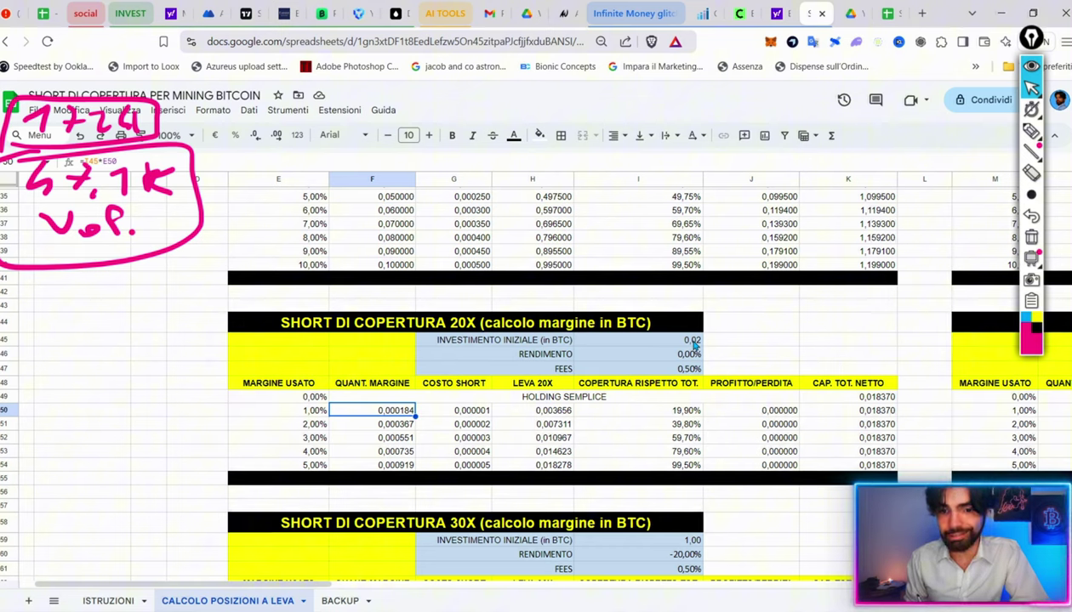
{"action": "left_click", "coordinate": [1030, 132]}
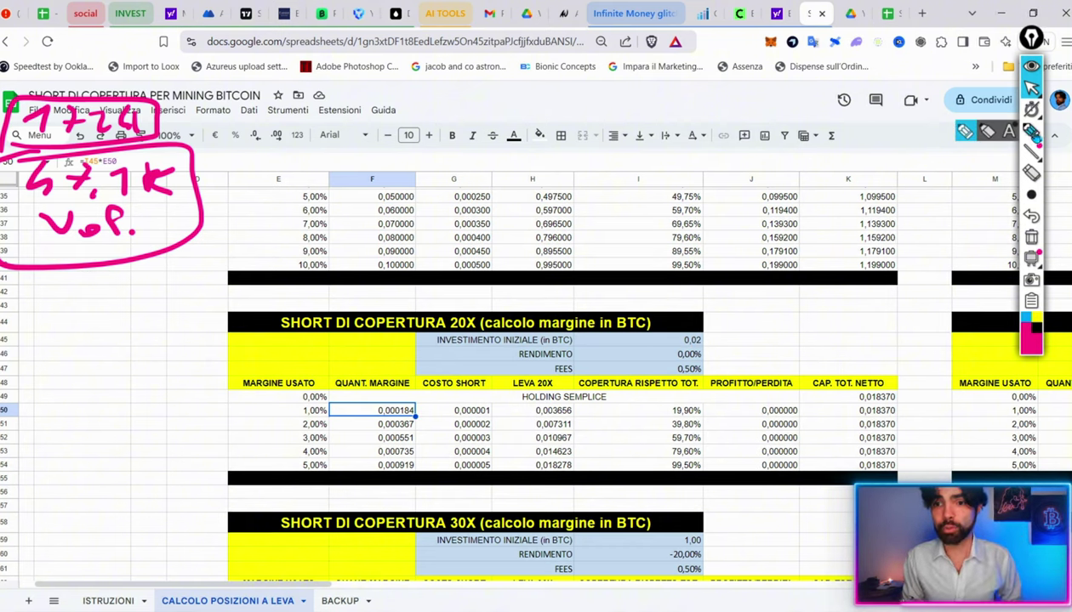
{"action": "left_click", "coordinate": [1031, 152]}
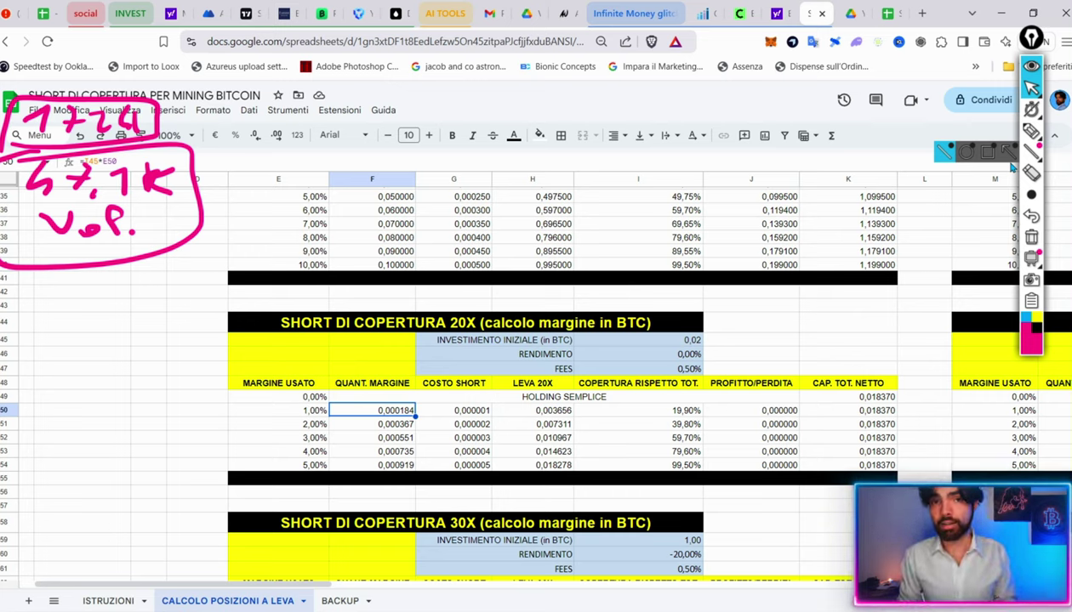
{"action": "mouse_move", "coordinate": [1031, 132]}
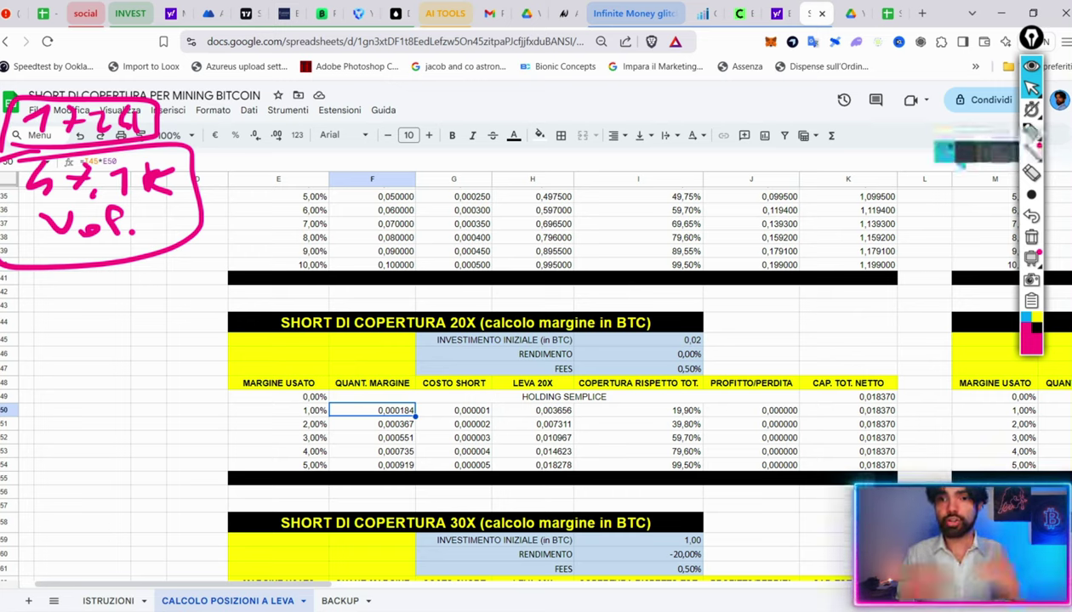
{"action": "mouse_move", "coordinate": [964, 165]}
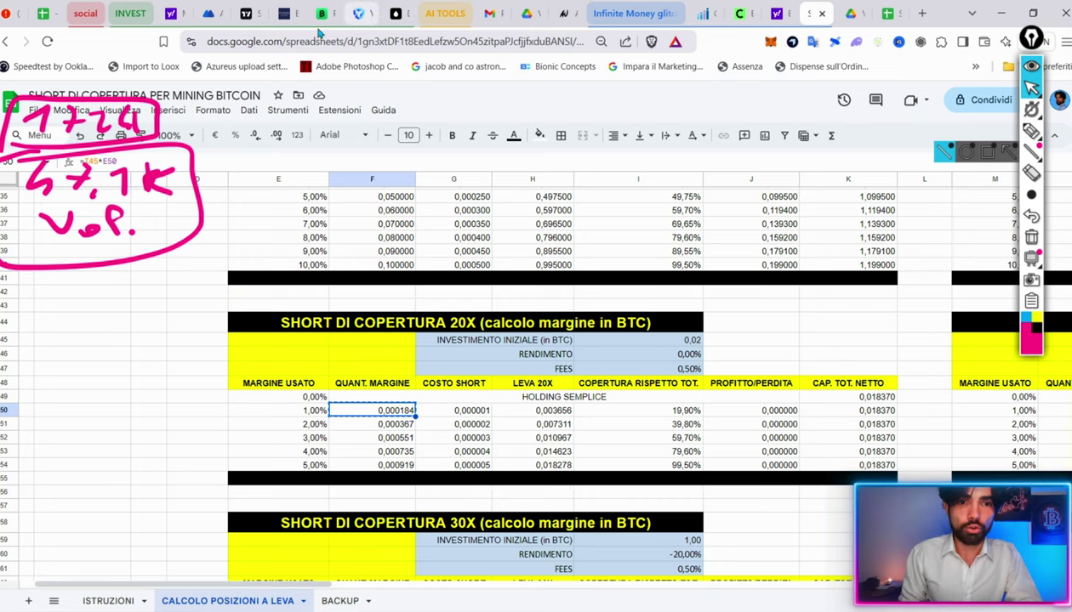
- Switch to the open YouHodler site and open the Posizioni view of MultiHODL
{"action": "left_click", "coordinate": [358, 13]}
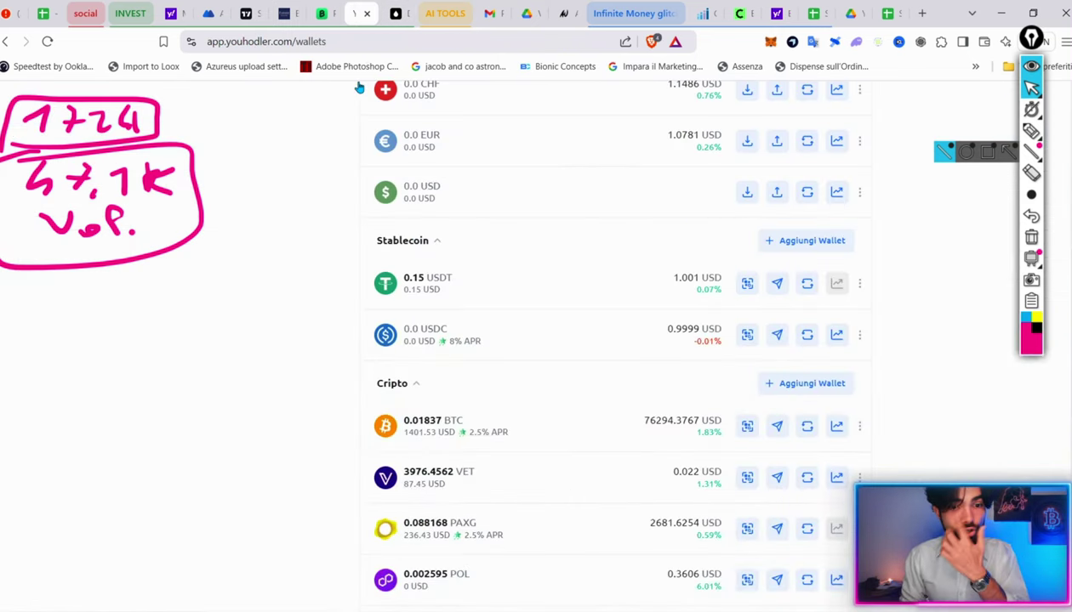
{"action": "scroll", "coordinate": [359, 86], "scroll_direction": "up", "scroll_amount": 5}
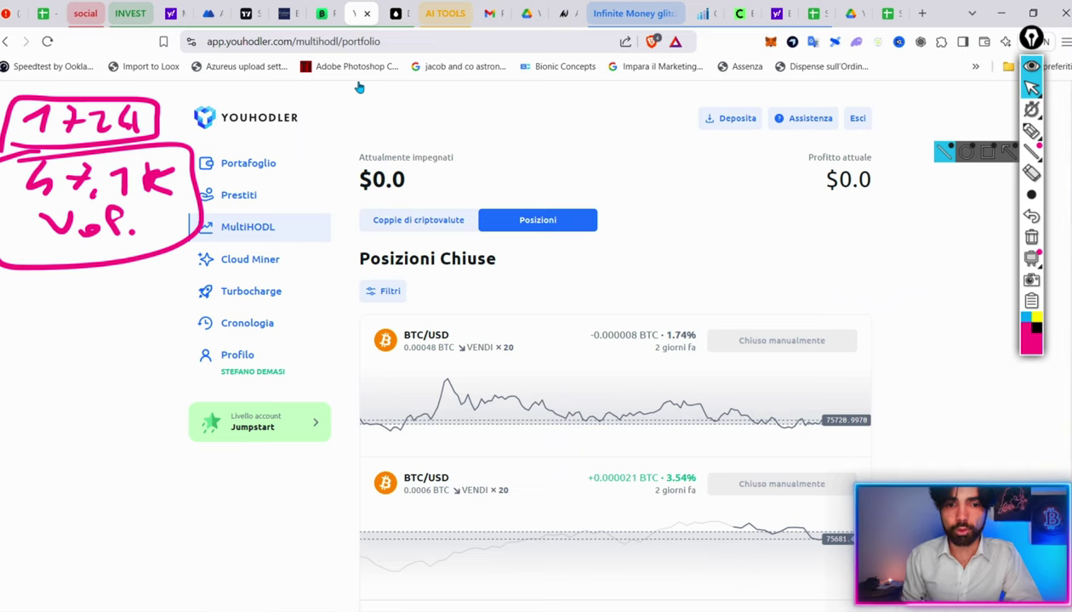
- Show MultiHODL's cryptocurrency pairs and open the BTC/USD instrument page
{"action": "scroll", "coordinate": [359, 86], "scroll_direction": "down", "scroll_amount": 5}
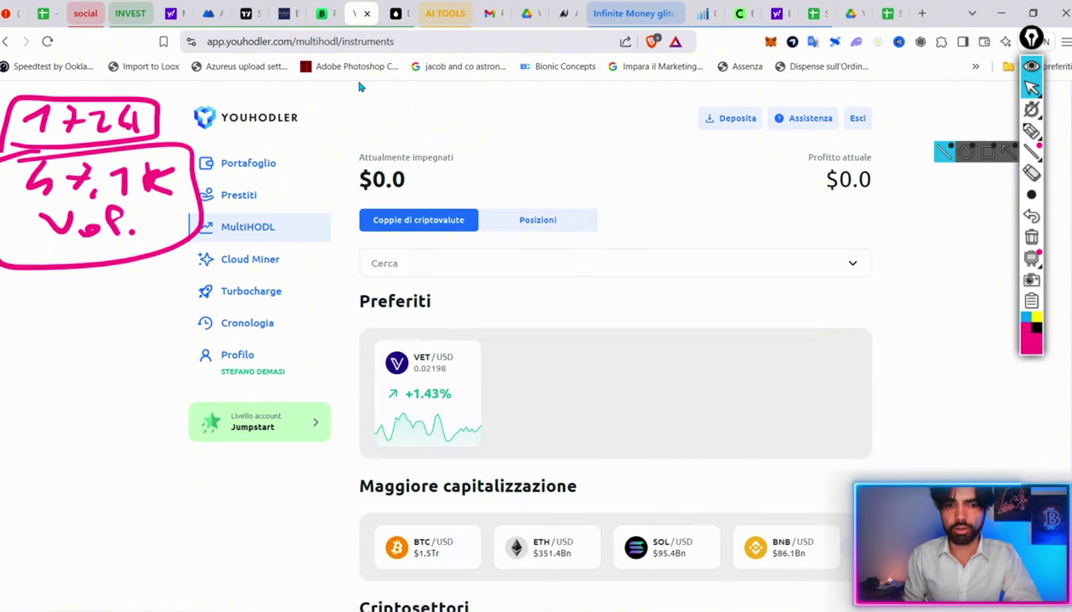
{"action": "scroll", "coordinate": [358, 85], "scroll_direction": "down", "scroll_amount": 3}
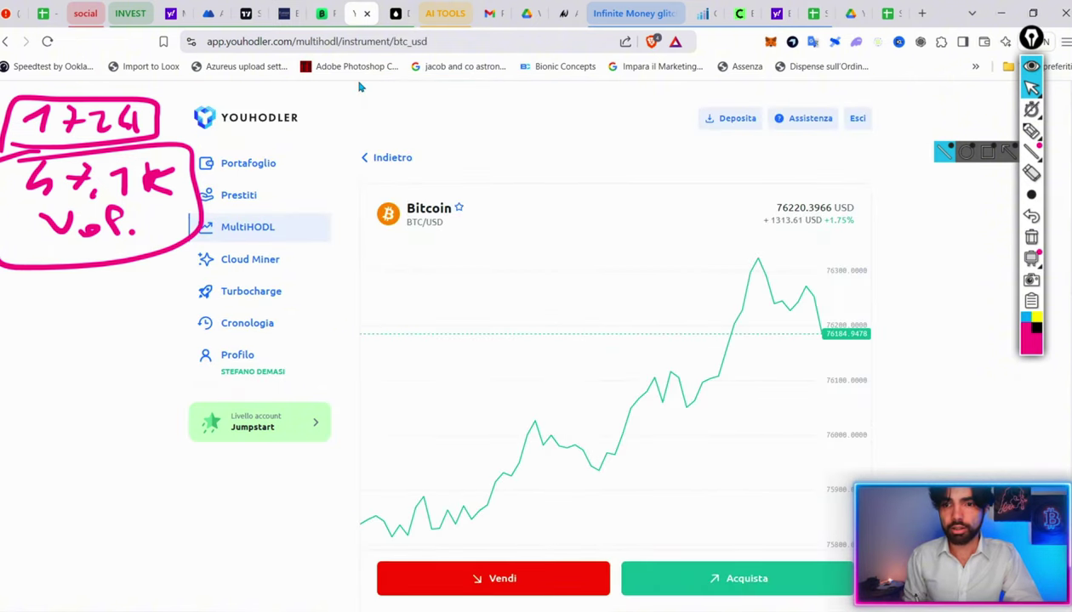
{"action": "scroll", "coordinate": [359, 86], "scroll_direction": "down", "scroll_amount": 3}
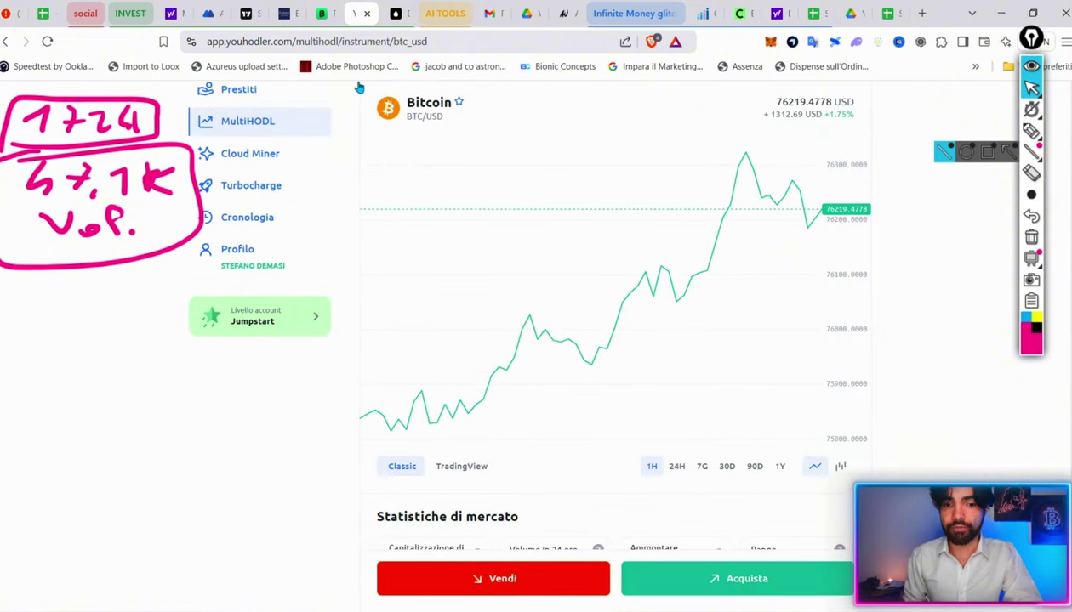
- Draw an arrow pointing at Vendi, circle it, and clear all drawings from the page
{"action": "left_click", "coordinate": [1031, 130]}
{"action": "left_click_drag", "start_coordinate": [504, 479], "coordinate": [497, 539]}
{"action": "left_click_drag", "start_coordinate": [467, 509], "coordinate": [515, 509]}
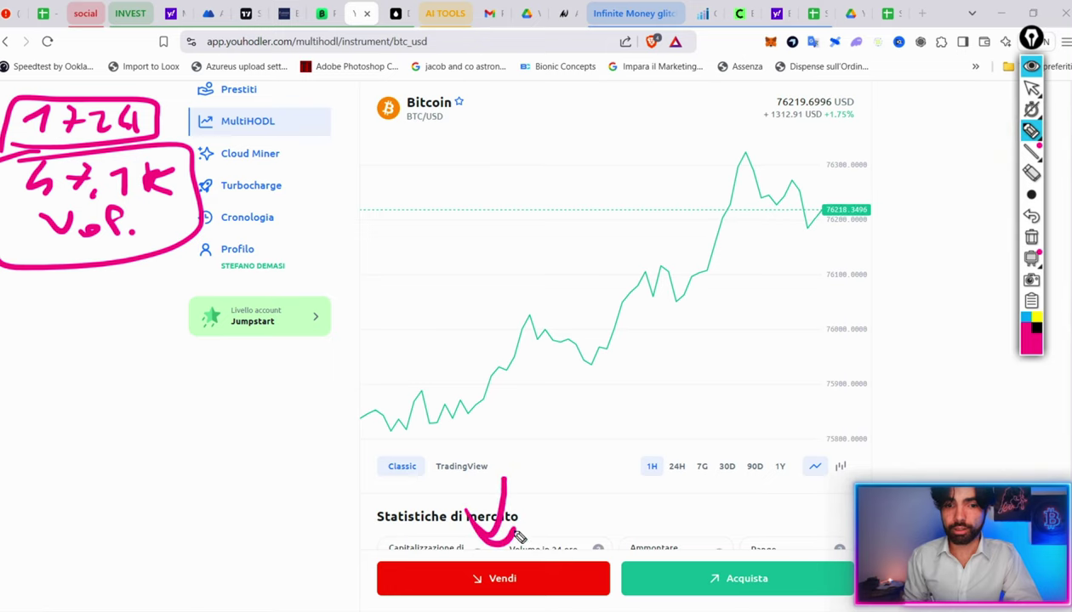
{"action": "left_click_drag", "start_coordinate": [544, 551], "coordinate": [504, 574]}
{"action": "left_click", "coordinate": [1031, 88]}
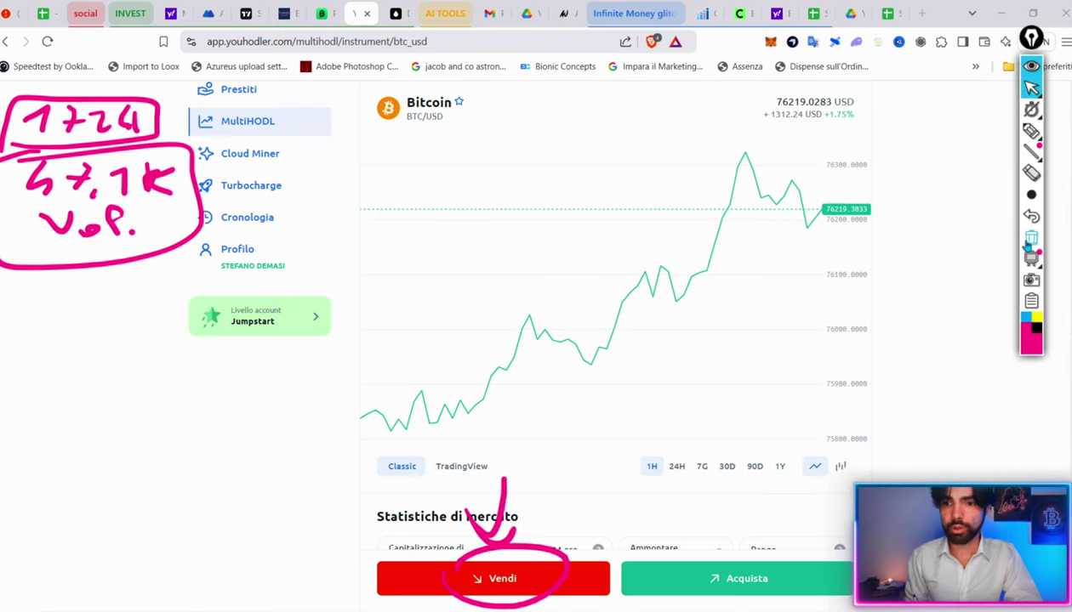
{"action": "left_click", "coordinate": [1031, 237]}
- Open the BTC/USD sell form and set the Importo to 0.000184 BTC
{"action": "scroll", "coordinate": [1009, 262], "scroll_direction": "down", "scroll_amount": 4}
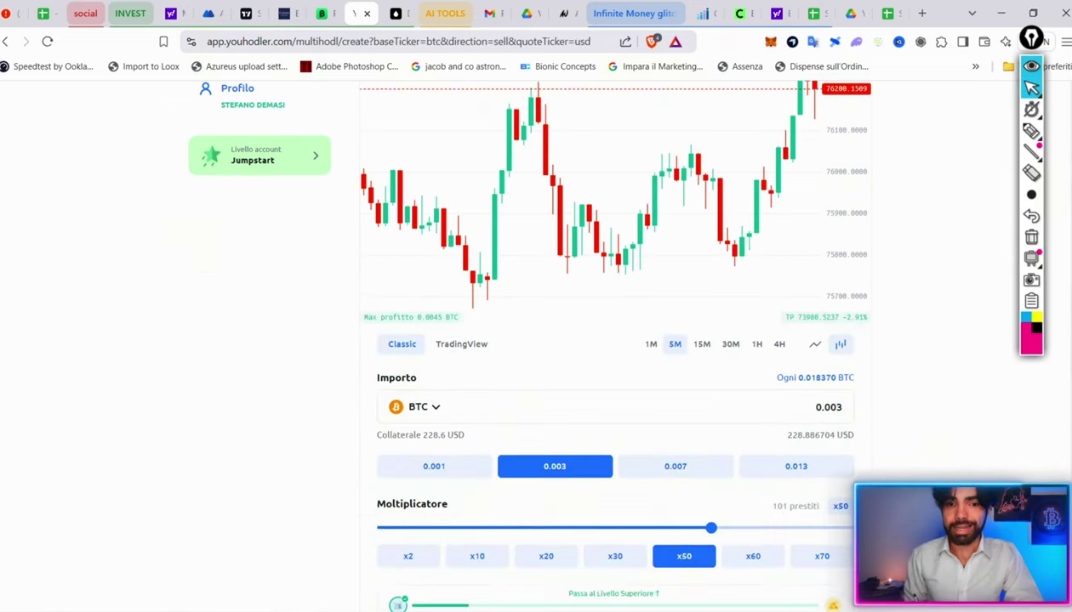
{"action": "double_click", "coordinate": [827, 297]}
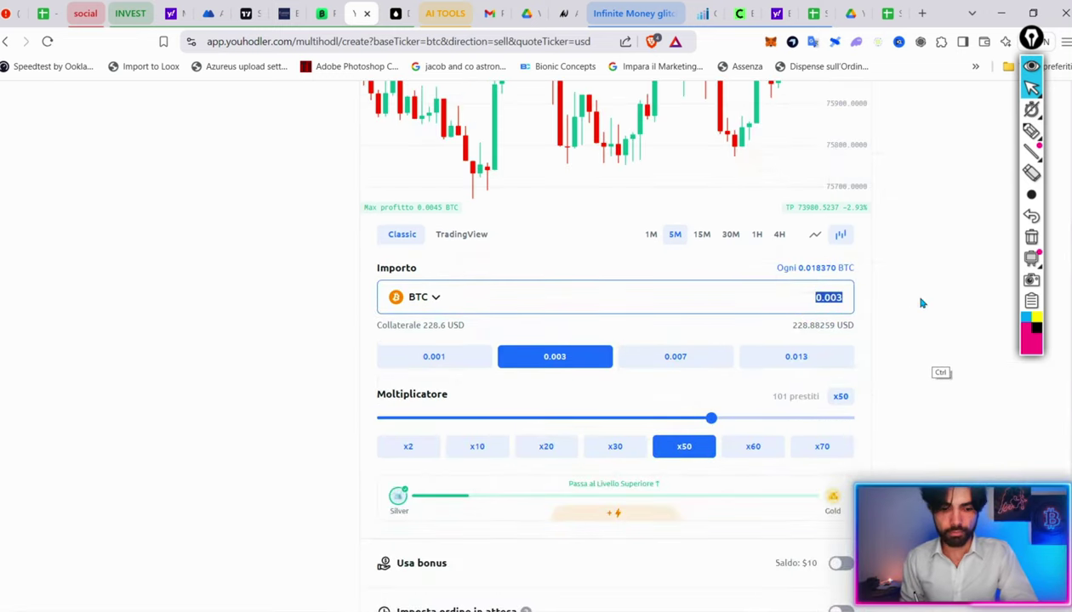
{"action": "type", "text": "0.000184"}
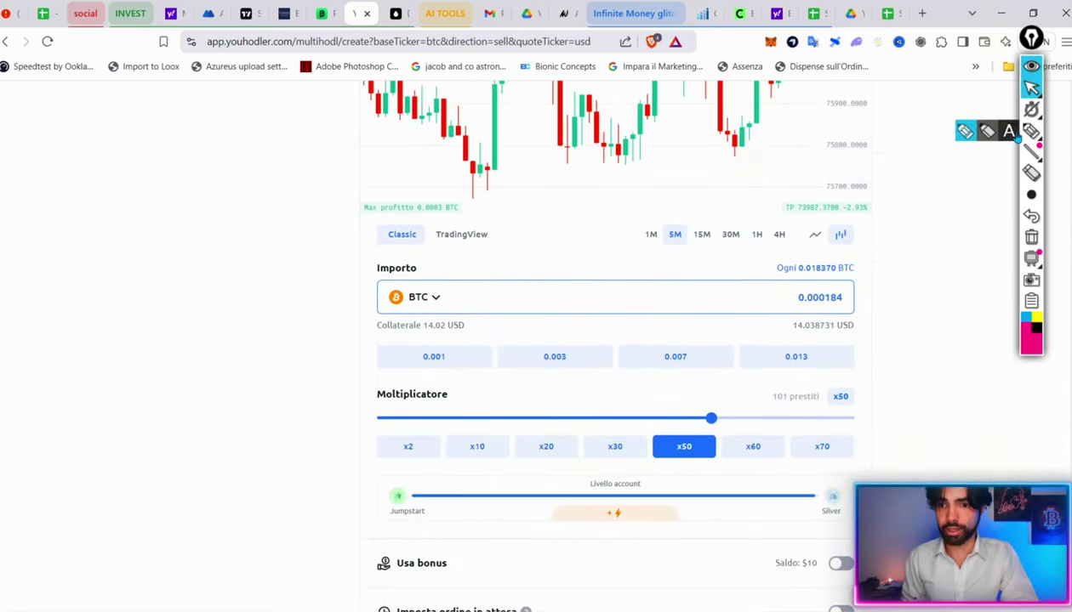
- Draw an arrow towards the amount's USD equivalent below the Importo field and erase the drawing
{"action": "left_click", "coordinate": [1031, 130]}
{"action": "left_click", "coordinate": [1031, 109]}
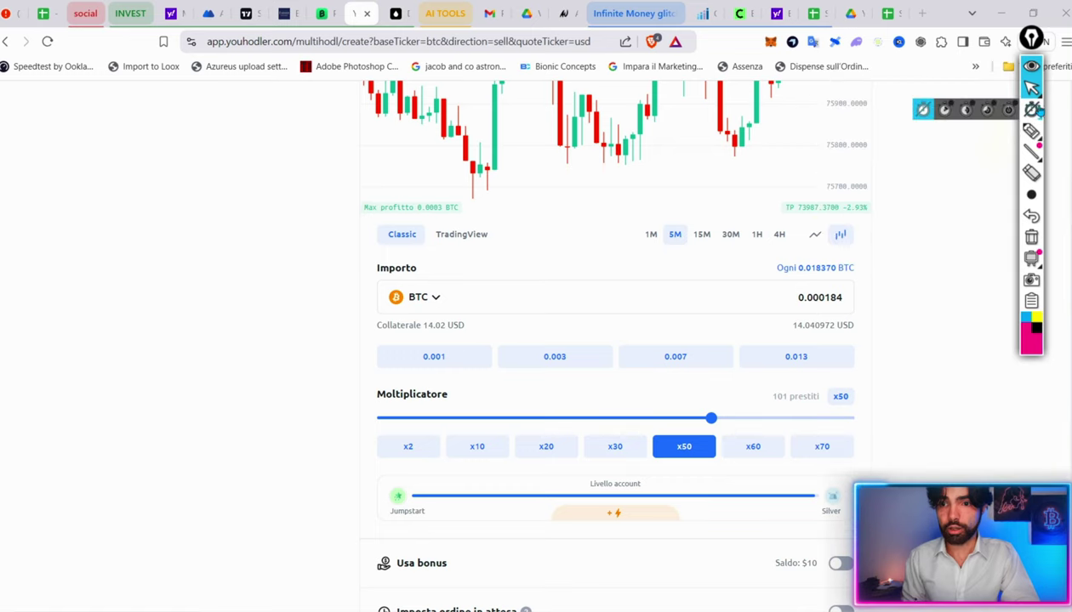
{"action": "left_click", "coordinate": [1031, 131]}
{"action": "left_click", "coordinate": [715, 397]}
{"action": "left_click_drag", "start_coordinate": [740, 320], "coordinate": [769, 328]}
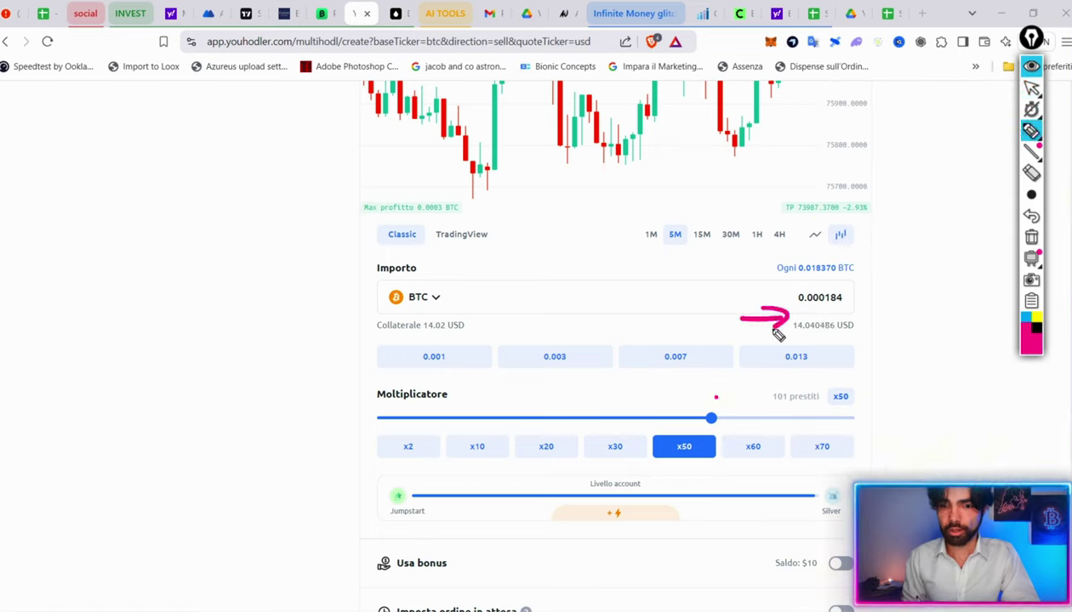
{"action": "left_click", "coordinate": [1031, 236]}
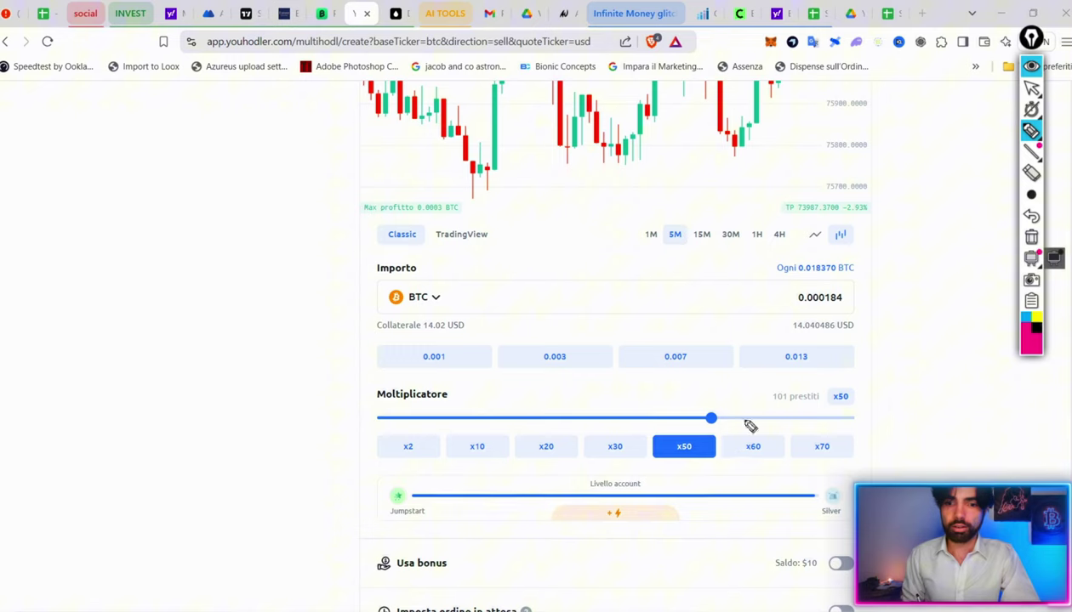
- Circle the x20 option, set the Moltiplicatore to x20, and clear the drawing
{"action": "left_click_drag", "start_coordinate": [529, 437], "coordinate": [517, 474]}
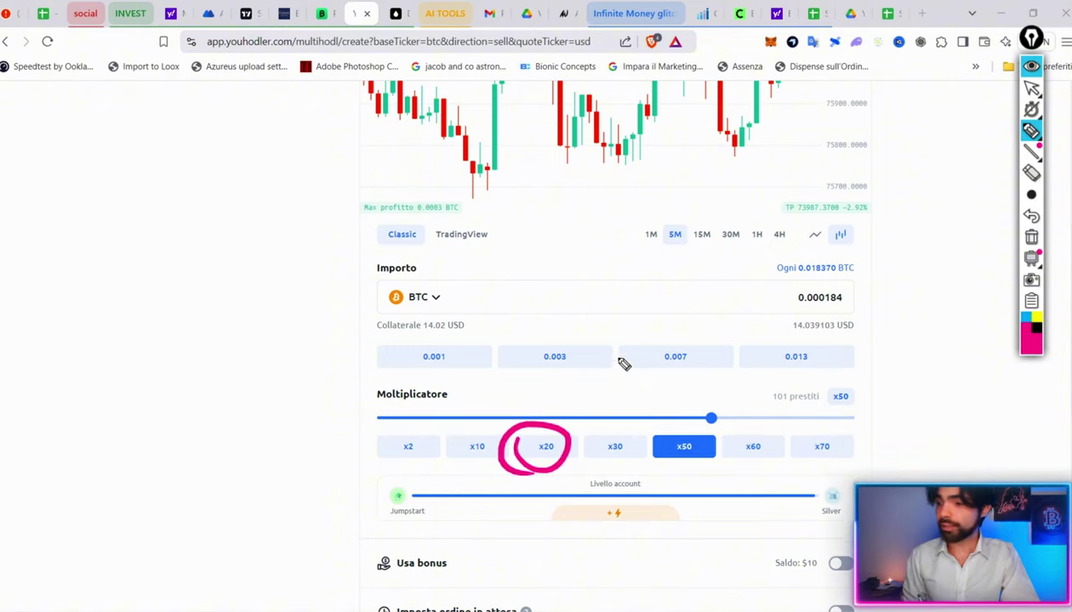
{"action": "left_click", "coordinate": [1031, 88]}
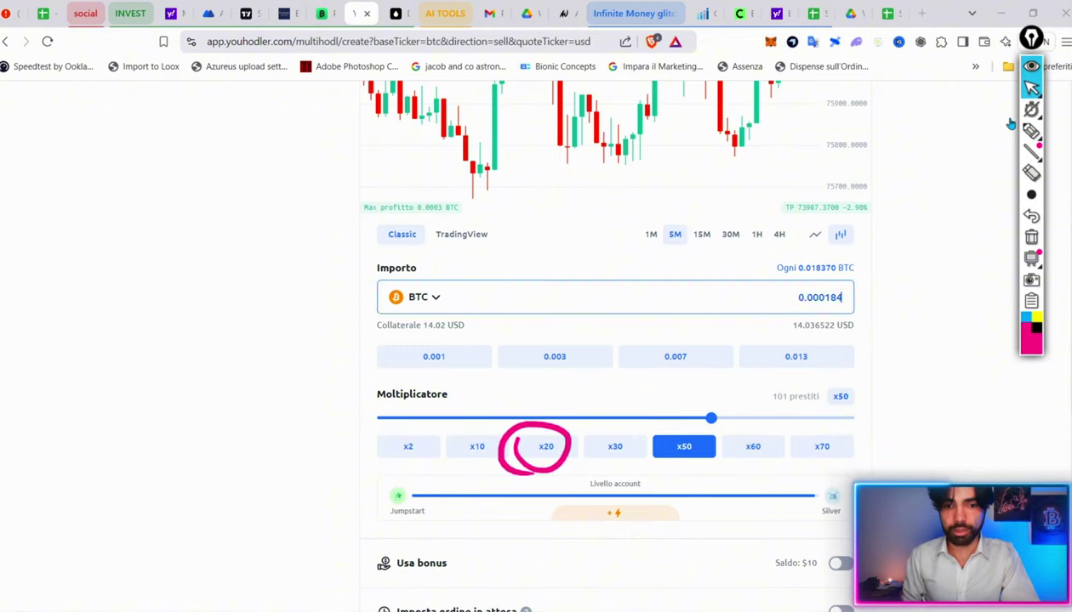
{"action": "left_click", "coordinate": [1031, 236]}
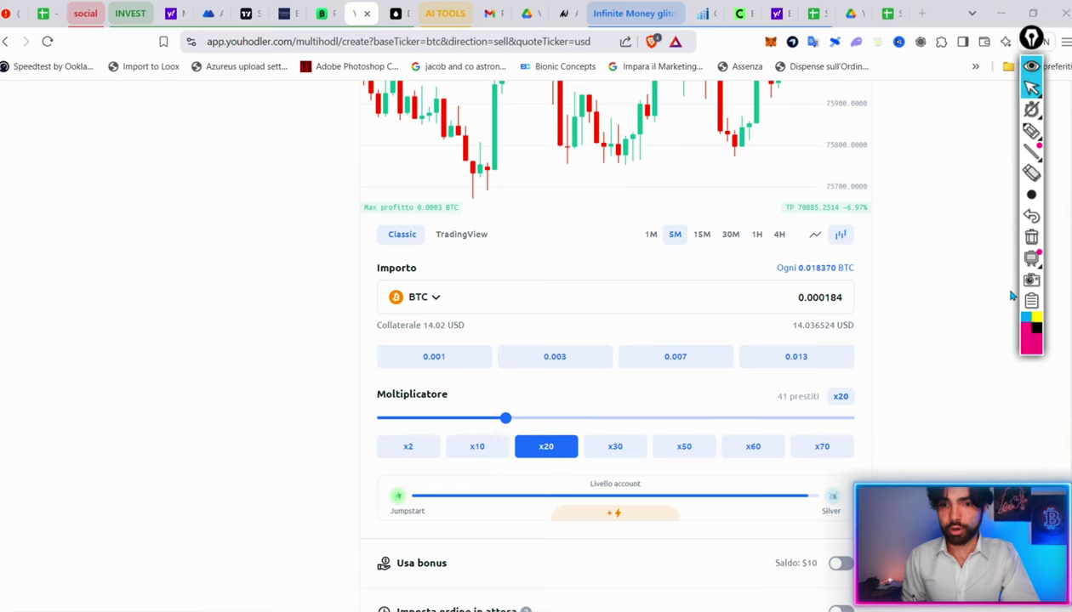
- Check the price chart, enable Regola TP e SL with a take-profit price of 76135, and place the sell order
{"action": "scroll", "coordinate": [1012, 289], "scroll_direction": "up", "scroll_amount": 2}
{"action": "scroll", "coordinate": [1012, 295], "scroll_direction": "up", "scroll_amount": 1}
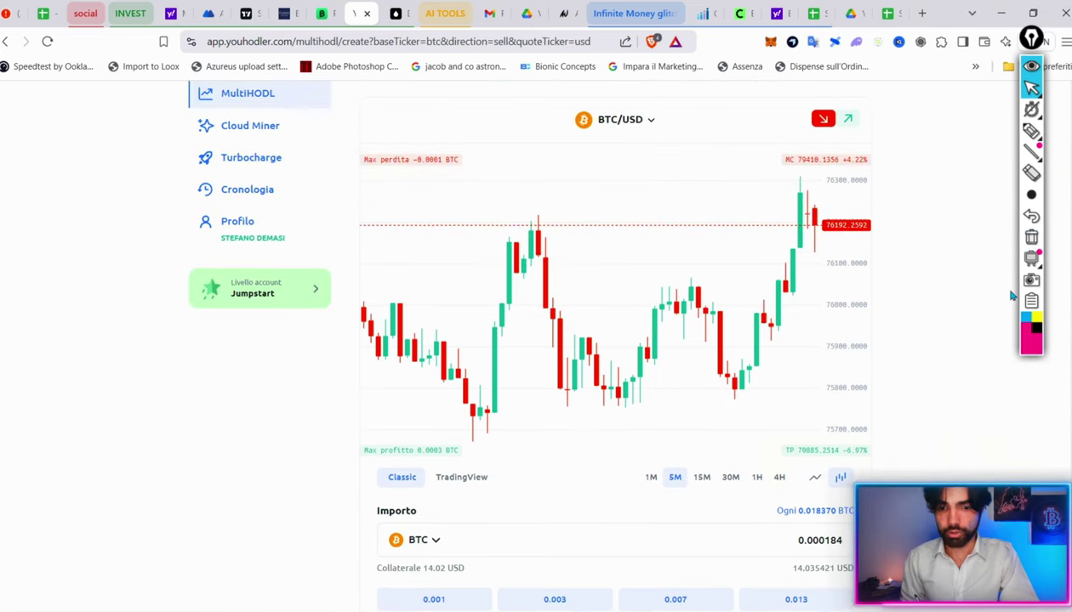
{"action": "scroll", "coordinate": [1012, 295], "scroll_direction": "up", "scroll_amount": 1}
{"action": "scroll", "coordinate": [1012, 296], "scroll_direction": "down", "scroll_amount": 1}
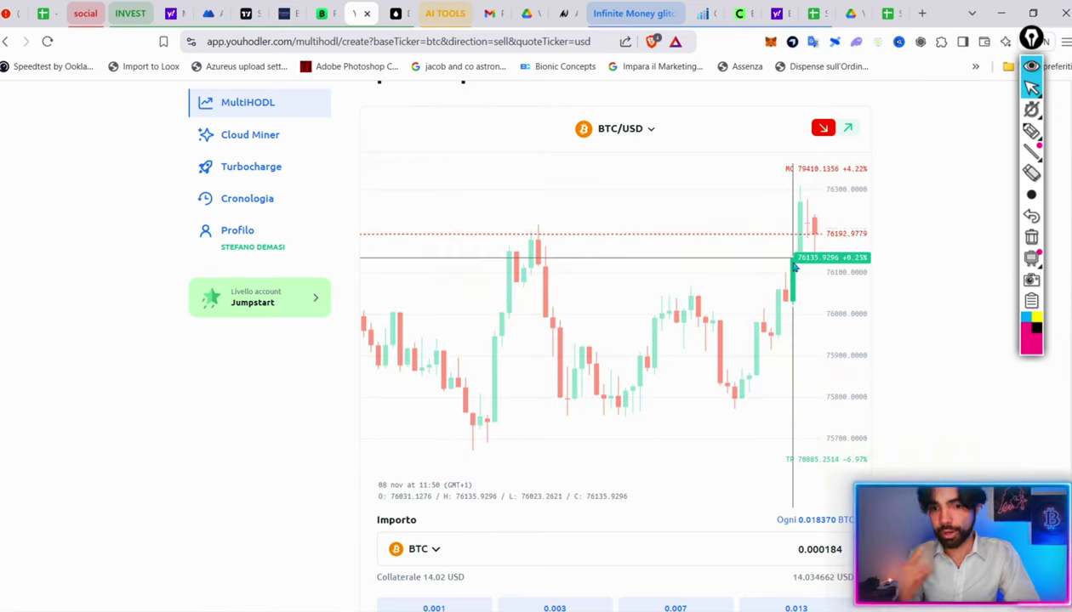
{"action": "scroll", "coordinate": [930, 320], "scroll_direction": "down", "scroll_amount": 7}
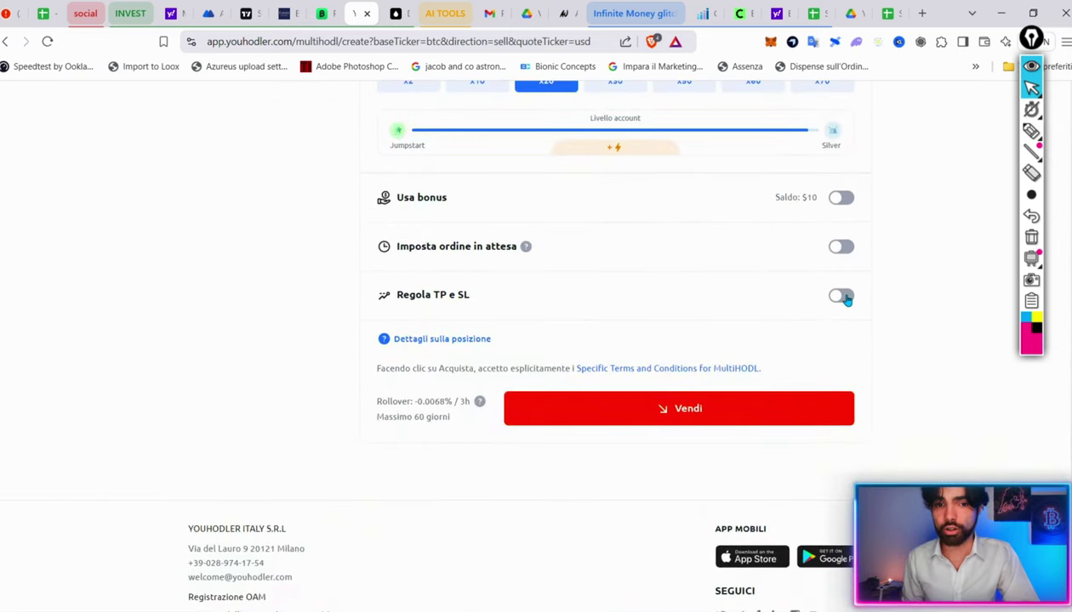
{"action": "left_click", "coordinate": [841, 297]}
{"action": "double_click", "coordinate": [472, 378]}
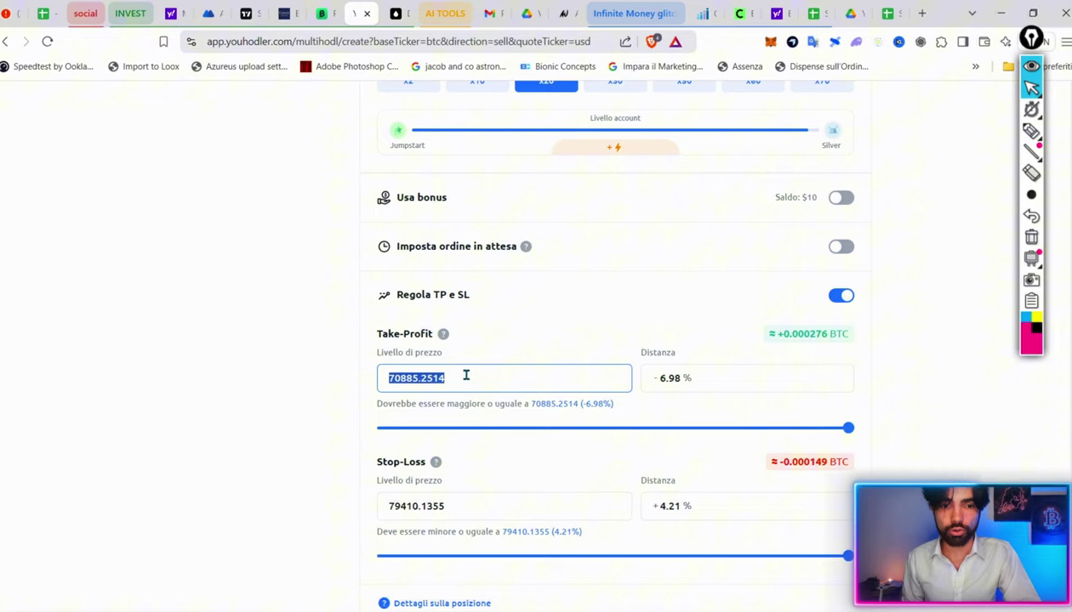
{"action": "type", "text": "76"}
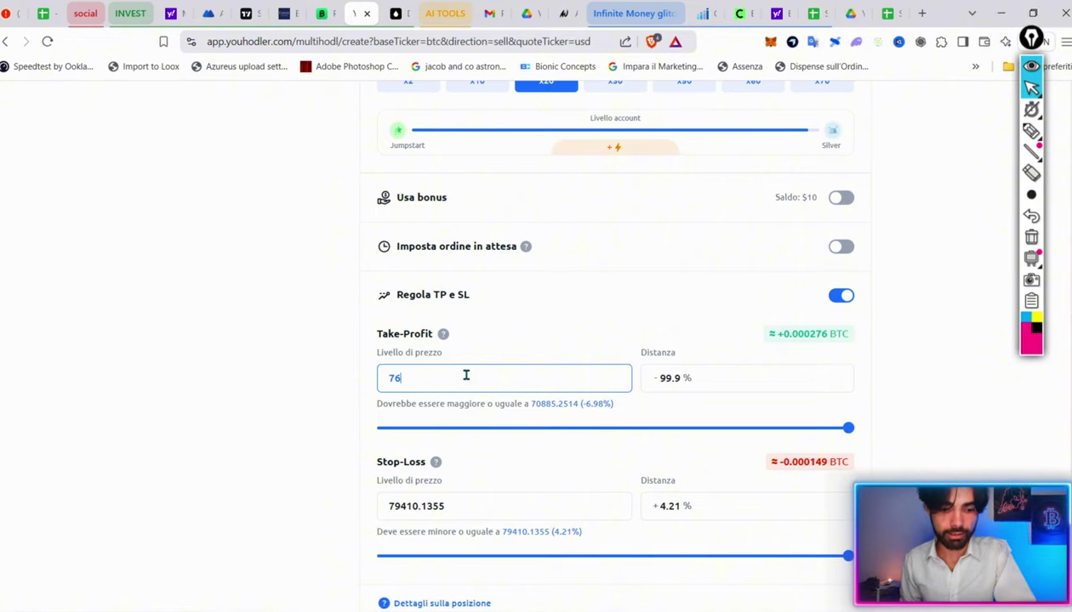
{"action": "scroll", "coordinate": [466, 375], "scroll_direction": "up", "scroll_amount": 9}
{"action": "scroll", "coordinate": [878, 382], "scroll_direction": "down", "scroll_amount": 10}
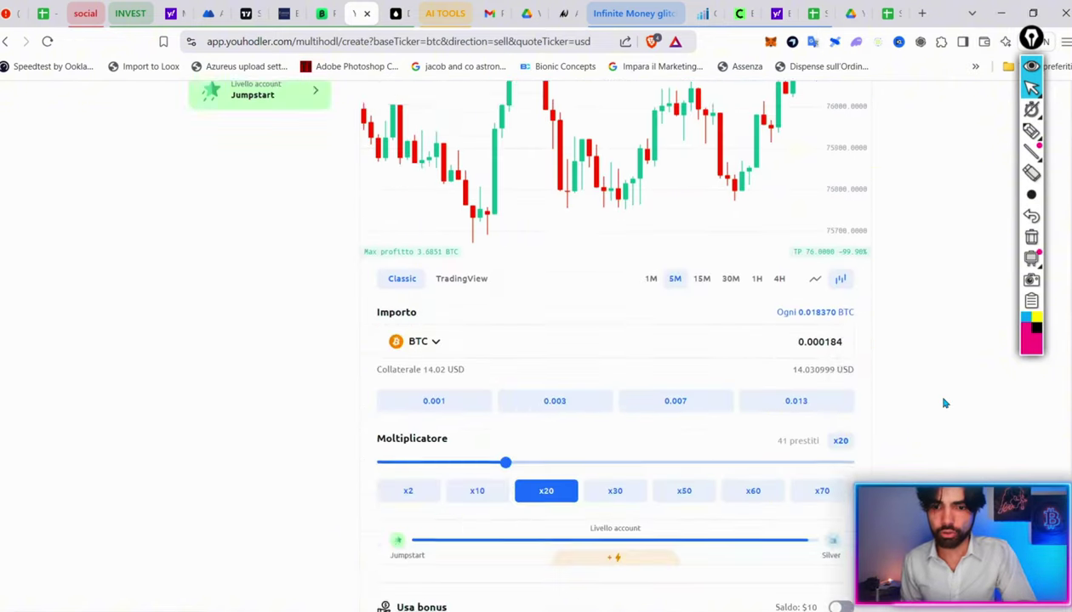
{"action": "type", "text": "135"}
{"action": "scroll", "coordinate": [910, 400], "scroll_direction": "down", "scroll_amount": 1}
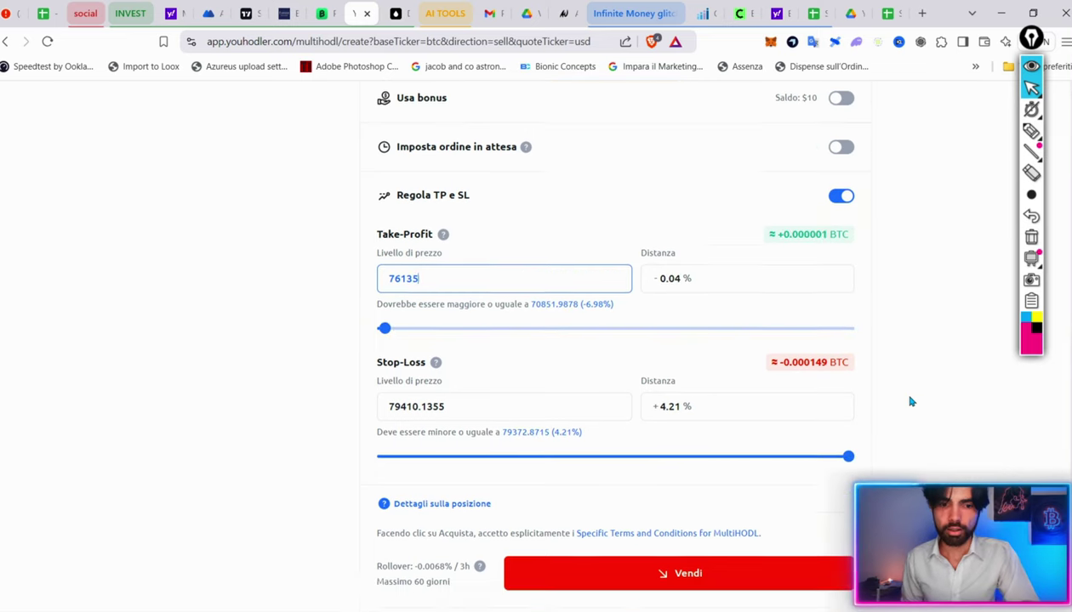
{"action": "left_click", "coordinate": [695, 529]}
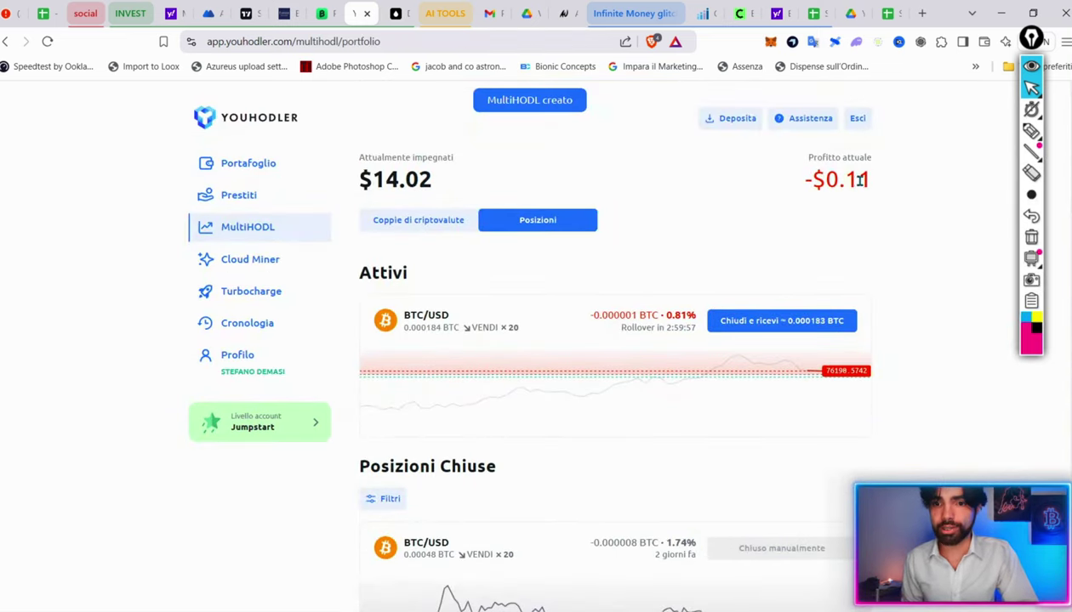
- Open the active BTC/USD position and review its chart and details
{"action": "left_click", "coordinate": [560, 324]}
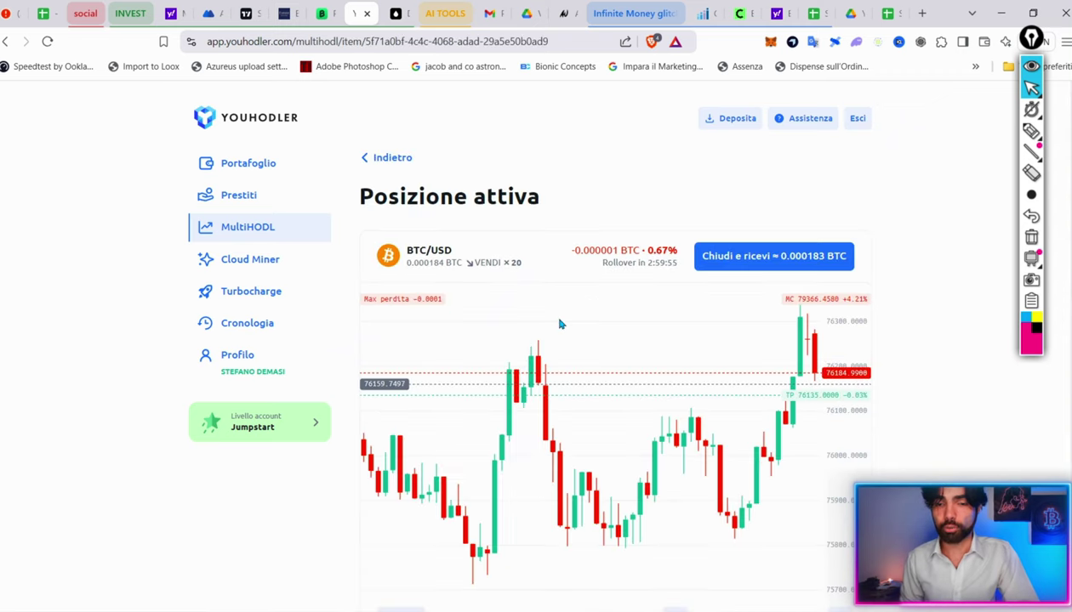
{"action": "scroll", "coordinate": [927, 365], "scroll_direction": "down", "scroll_amount": 2}
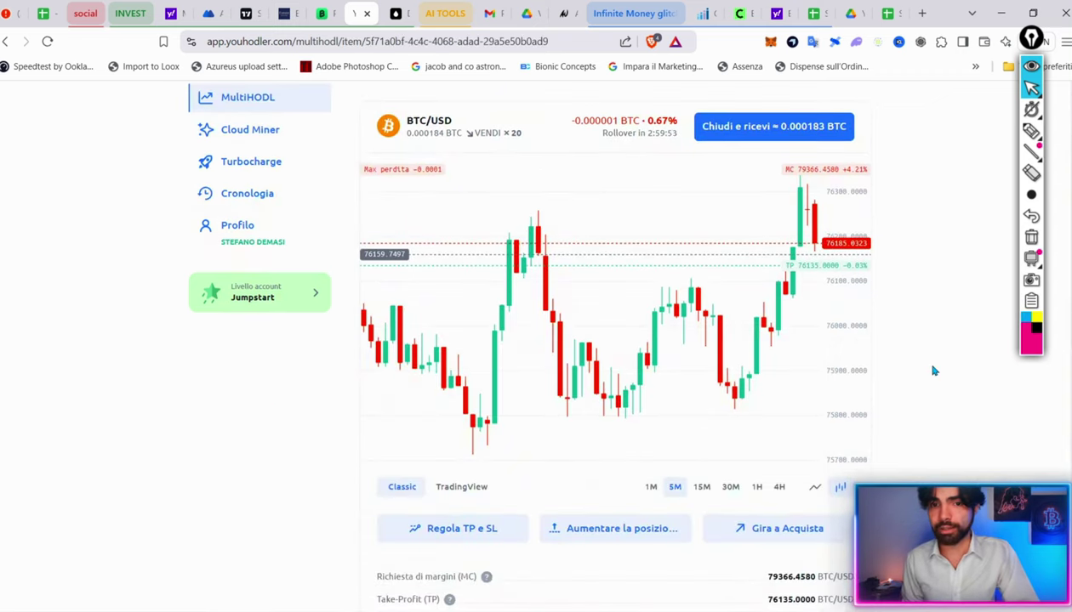
{"action": "scroll", "coordinate": [823, 337], "scroll_direction": "up", "scroll_amount": 1}
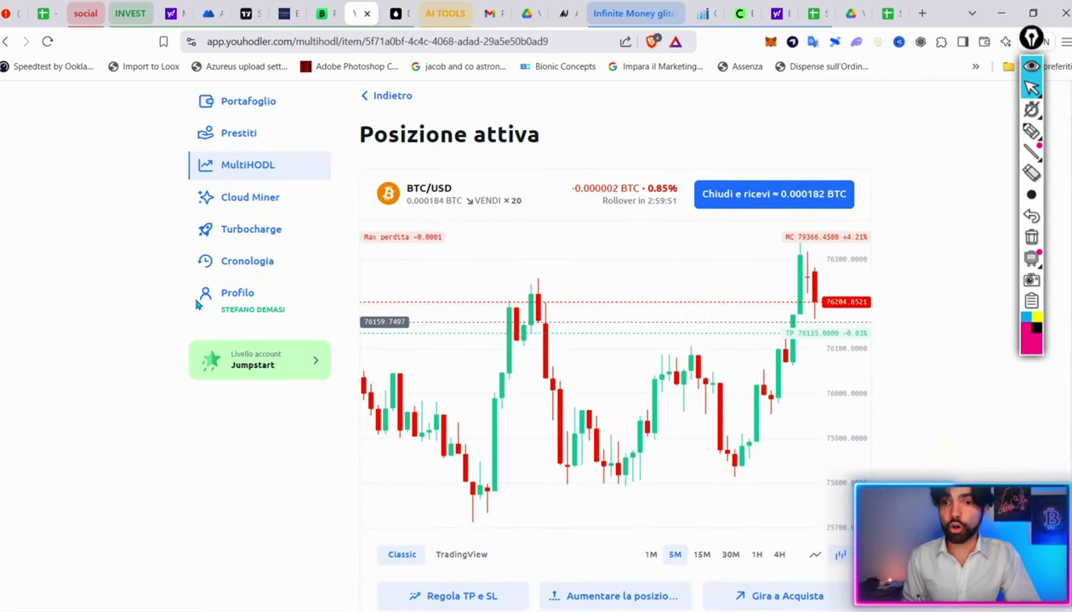
- Mark the active position's current profit/loss with an arrow and an underline, and clear the drawings
{"action": "left_click", "coordinate": [1032, 132]}
{"action": "mouse_move", "coordinate": [616, 153]}
{"action": "left_mouse_down"}
{"action": "mouse_move", "coordinate": [626, 175]}
{"action": "mouse_move", "coordinate": [647, 167]}
{"action": "left_mouse_up"}
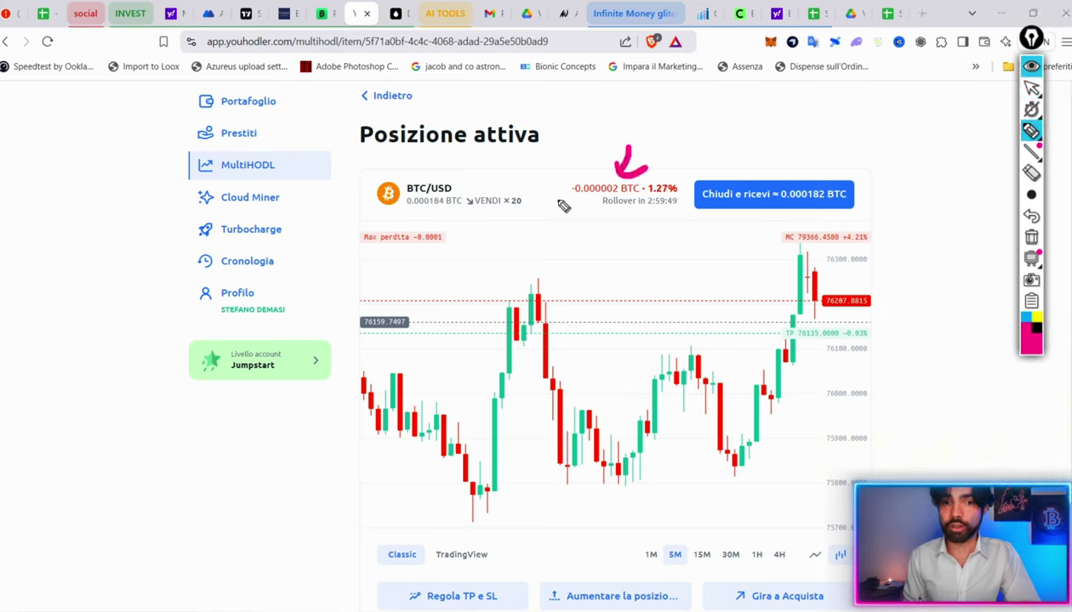
{"action": "left_click_drag", "start_coordinate": [545, 202], "coordinate": [638, 203]}
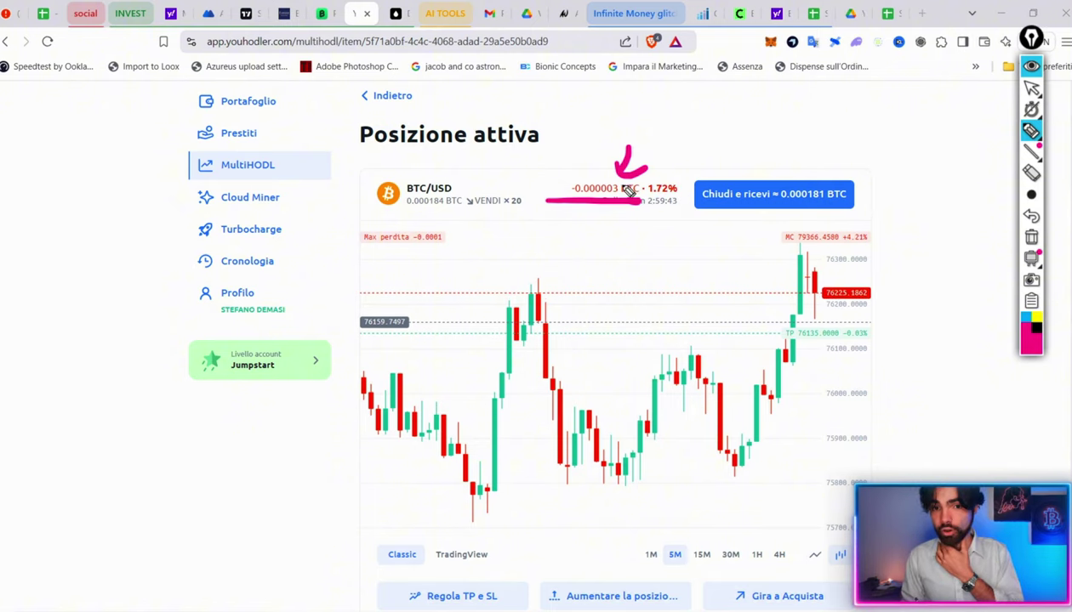
{"action": "left_click", "coordinate": [1031, 87]}
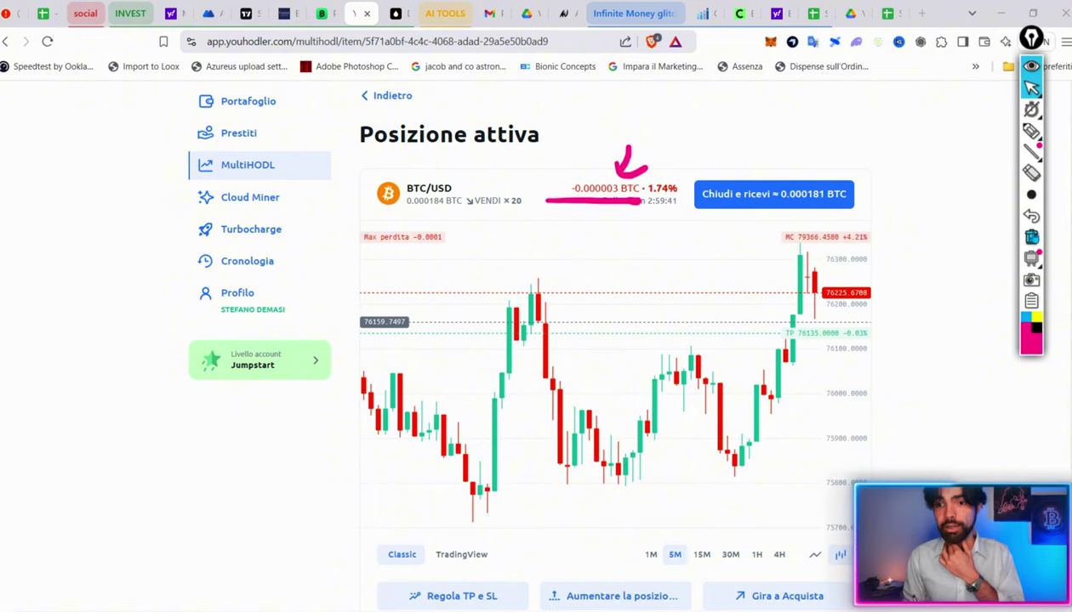
{"action": "scroll", "coordinate": [1010, 257], "scroll_direction": "up", "scroll_amount": 1}
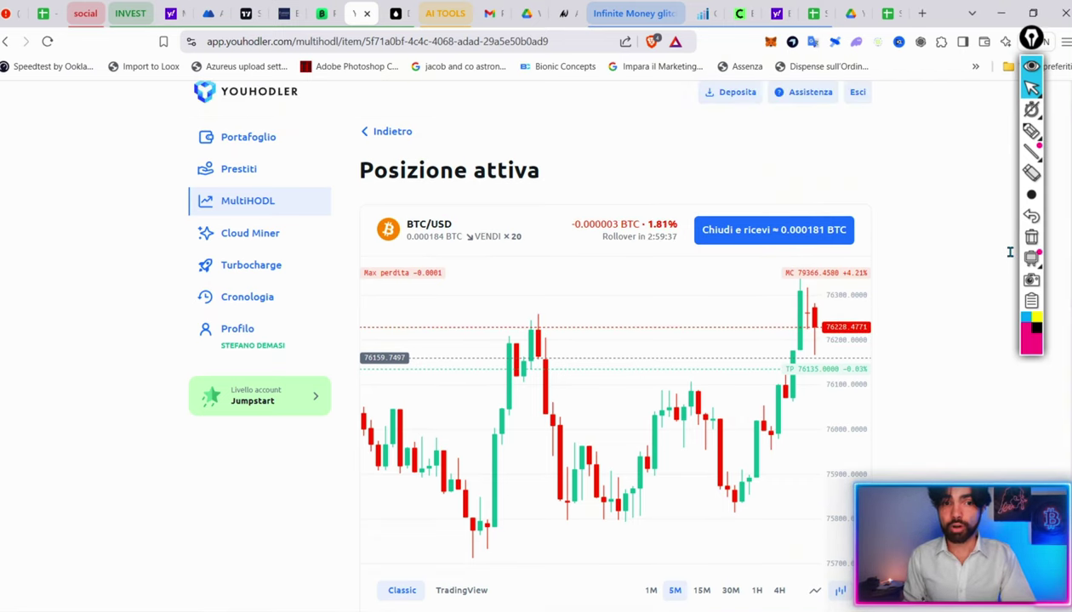
- Return to the positions list and switch to the hedge-short spreadsheet to review the 20X BTC table
{"action": "key", "text": "alt+Left"}
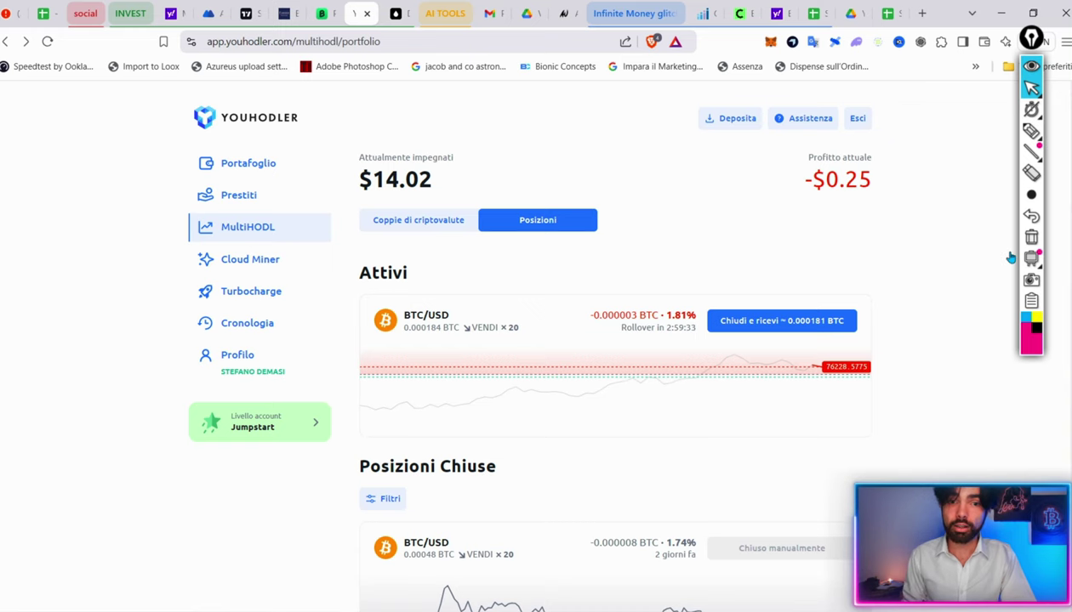
{"action": "left_click", "coordinate": [806, 12]}
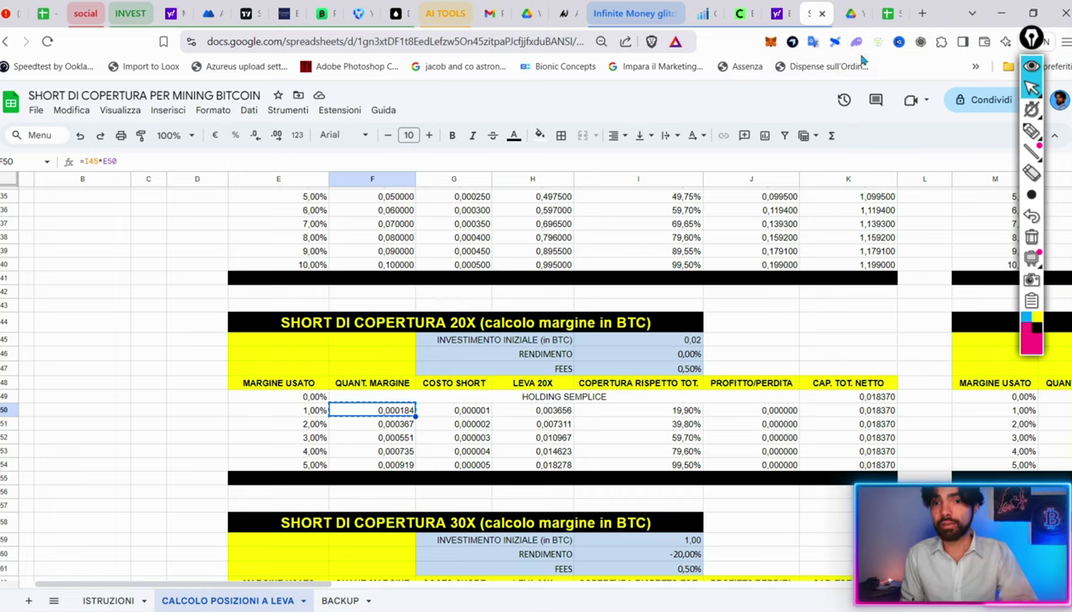
- Switch back to YouHodler, check the portfolio value and Cloud Miner's required trading volume, and return to the active BTC/USD position
{"action": "left_click", "coordinate": [357, 13]}
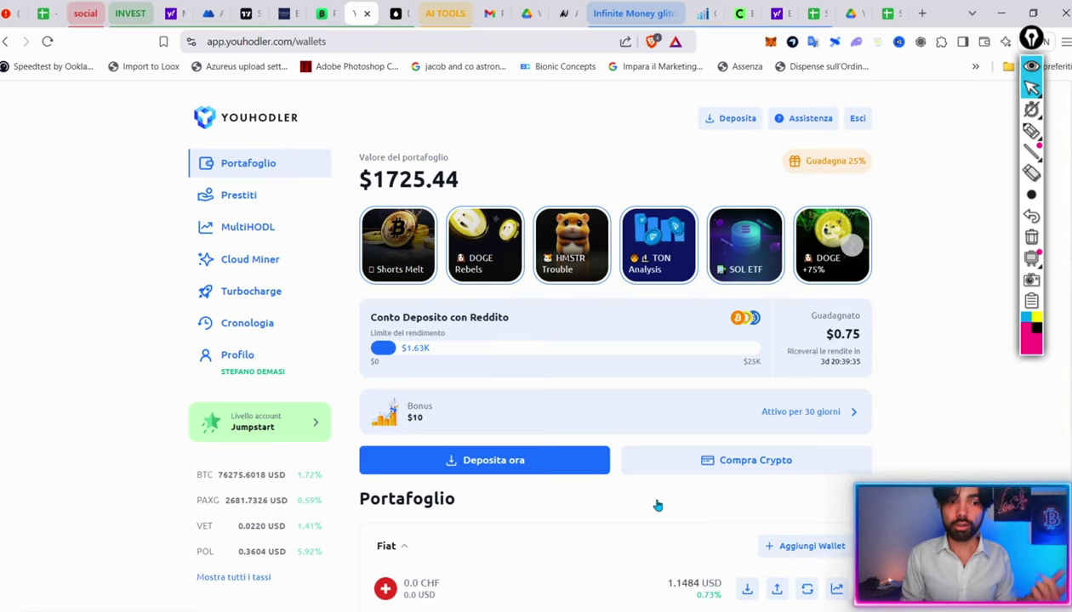
{"action": "scroll", "coordinate": [657, 505], "scroll_direction": "down", "scroll_amount": 6}
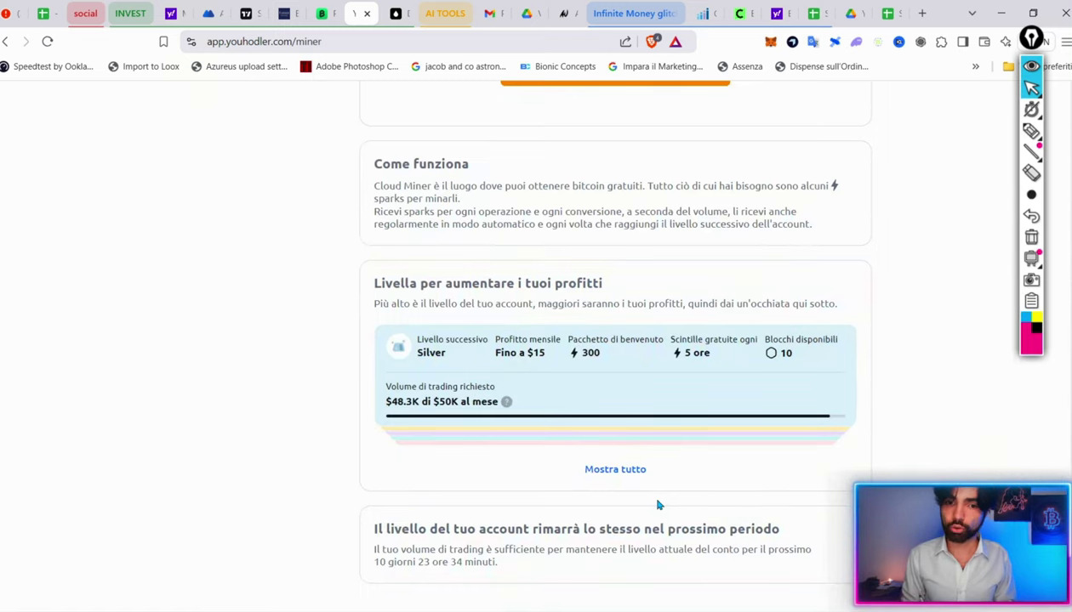
{"action": "scroll", "coordinate": [657, 505], "scroll_direction": "up", "scroll_amount": 7}
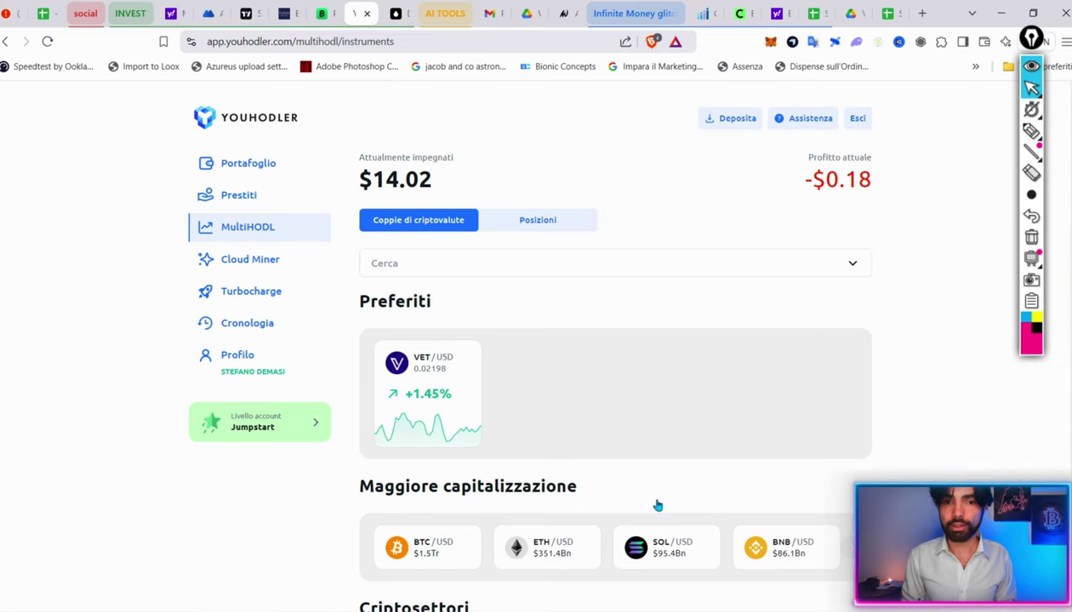
{"action": "key", "text": "alt+Left"}
{"action": "key", "text": "alt+Left"}
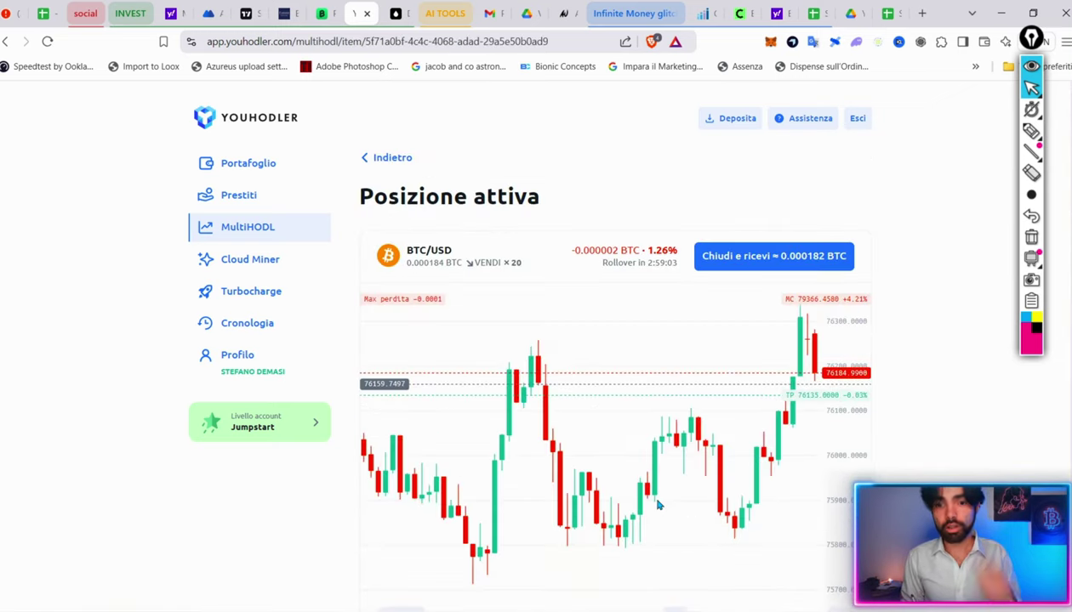
- Set the active BTC/USD position's chart to the 4H timeframe and review the price action
{"action": "scroll", "coordinate": [657, 505], "scroll_direction": "down", "scroll_amount": 2}
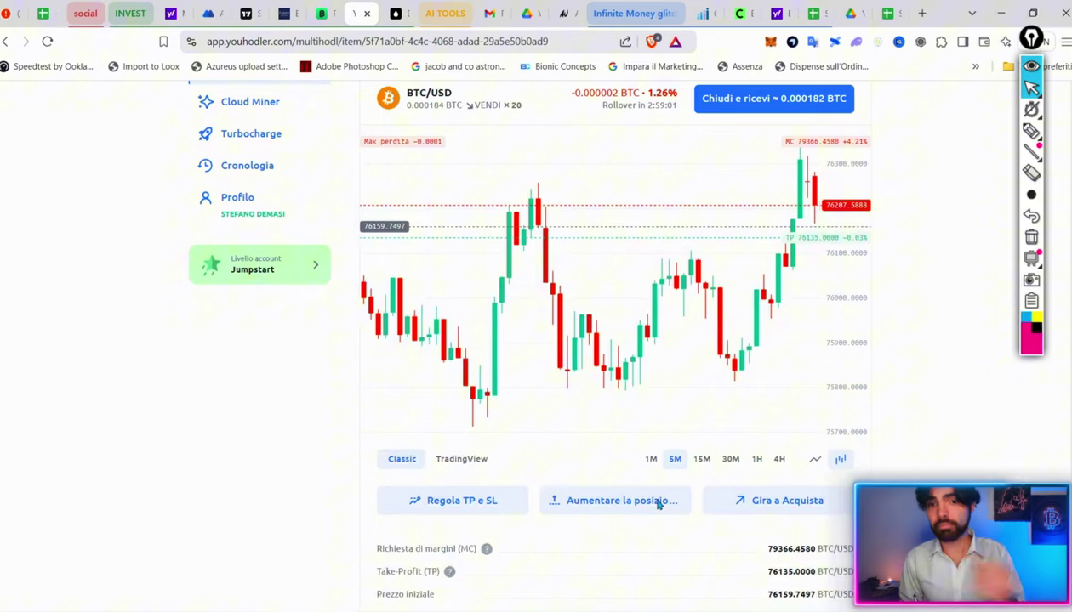
{"action": "scroll", "coordinate": [657, 505], "scroll_direction": "up", "scroll_amount": 1}
{"action": "scroll", "coordinate": [657, 505], "scroll_direction": "down", "scroll_amount": 1}
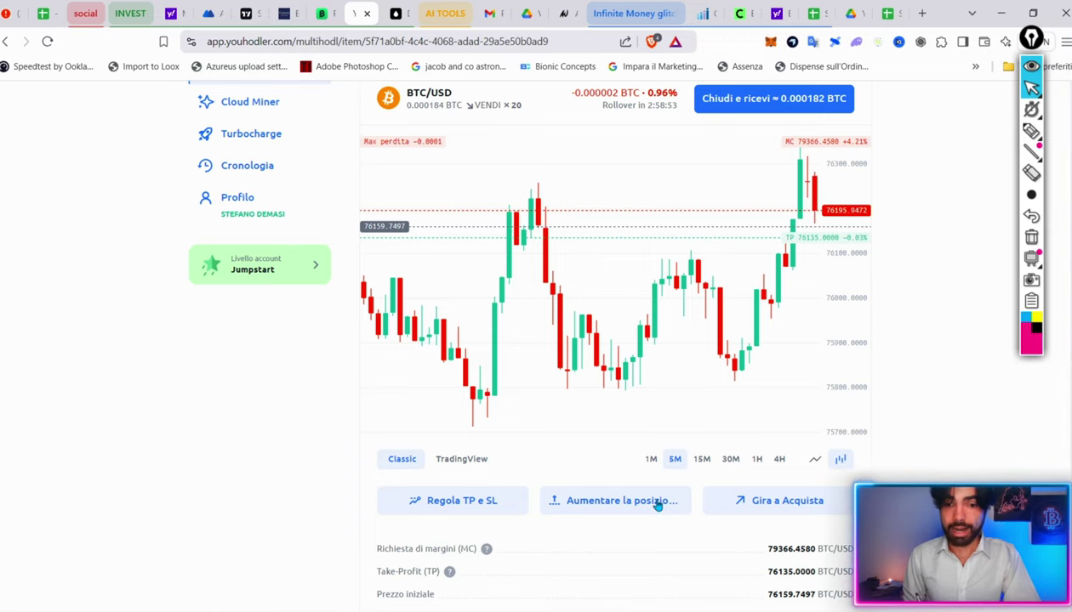
{"action": "left_click", "coordinate": [778, 458]}
{"action": "scroll", "coordinate": [808, 502], "scroll_direction": "up", "scroll_amount": 1}
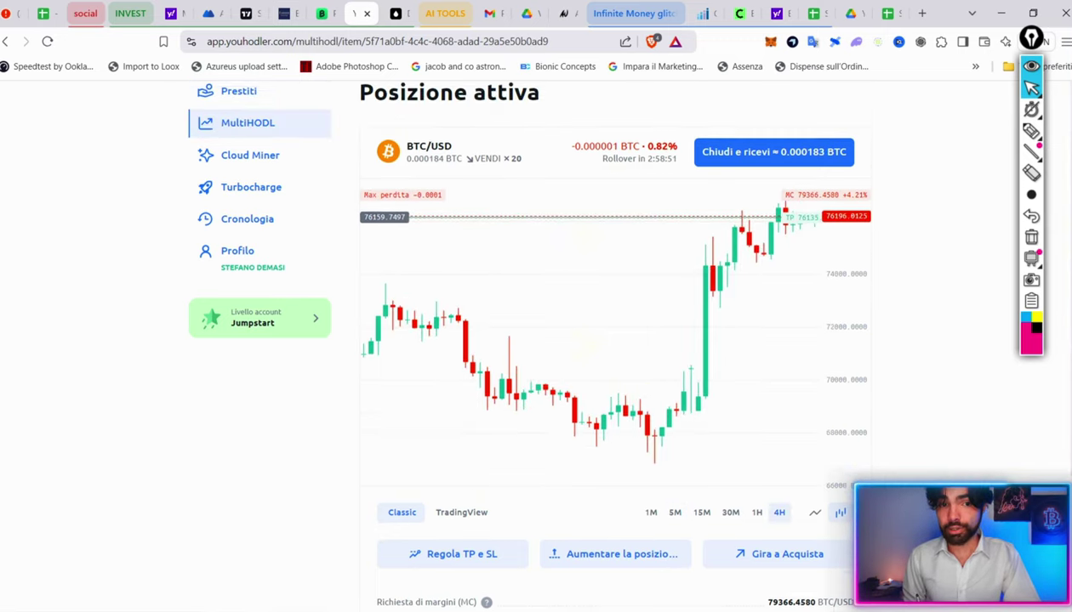
- Switch to the hedge-short spreadsheet and circle the margin quantity for 1,00% used margin in the 20X BTC table
{"action": "left_click", "coordinate": [1030, 130]}
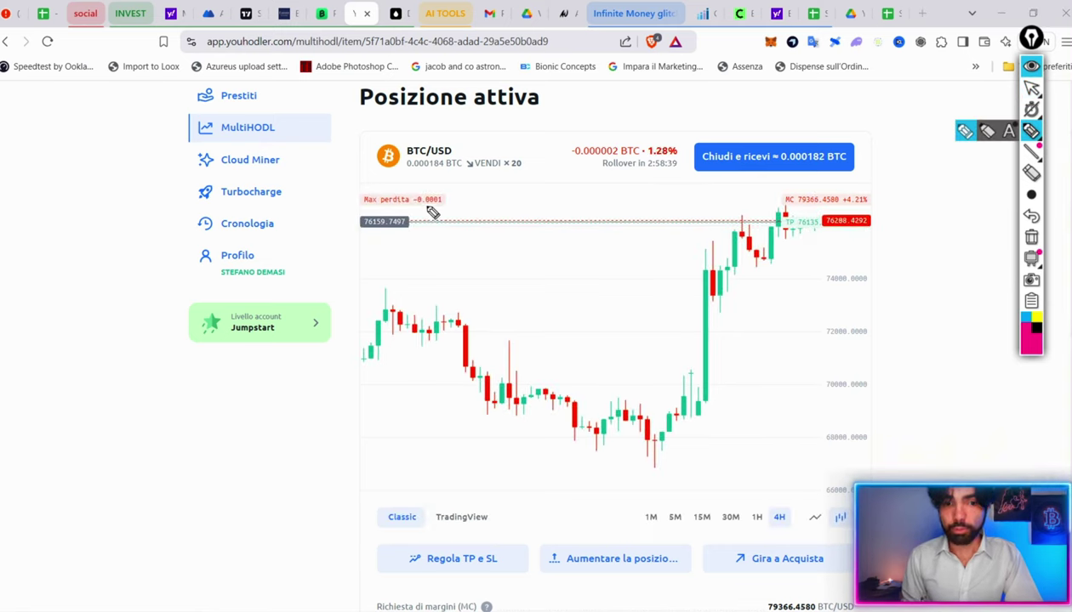
{"action": "left_click", "coordinate": [1031, 87]}
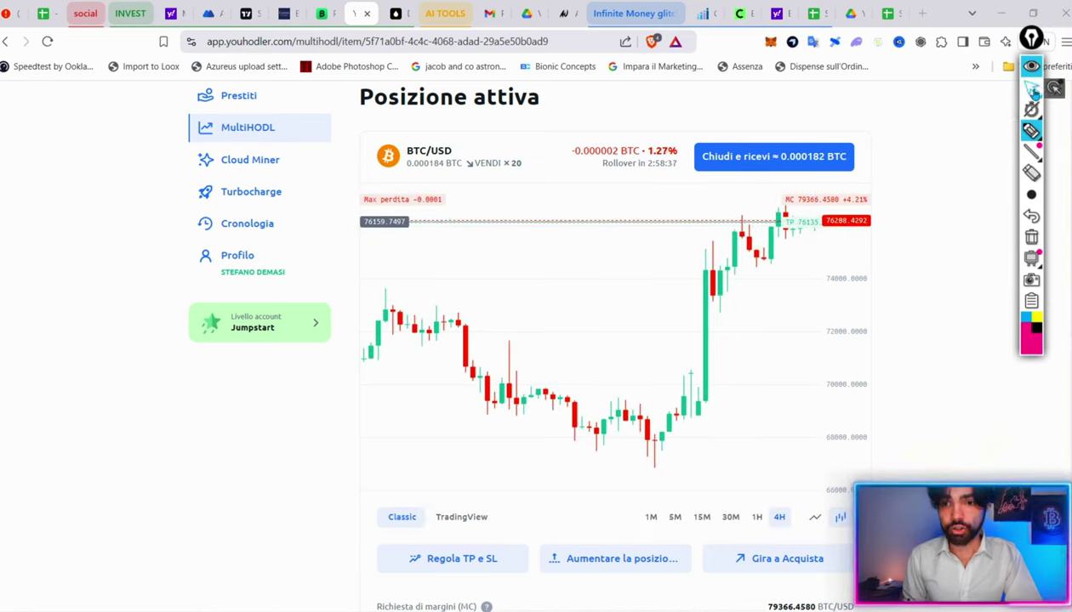
{"action": "left_click", "coordinate": [817, 13]}
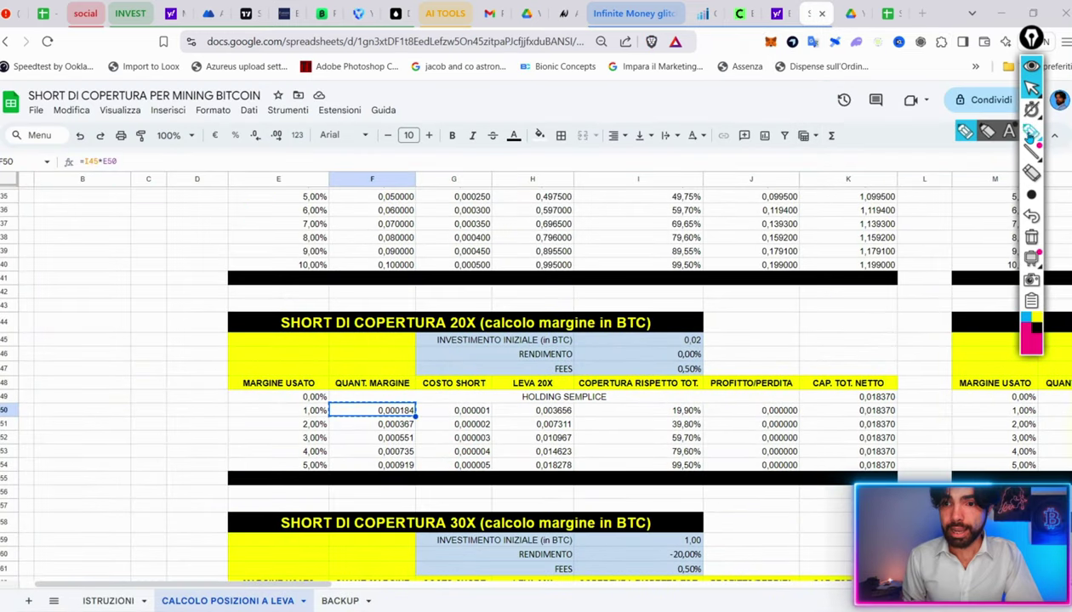
{"action": "mouse_move", "coordinate": [367, 425]}
{"action": "left_mouse_down"}
{"action": "mouse_move", "coordinate": [430, 407]}
{"action": "mouse_move", "coordinate": [355, 415]}
{"action": "mouse_move", "coordinate": [400, 422]}
{"action": "left_mouse_up"}
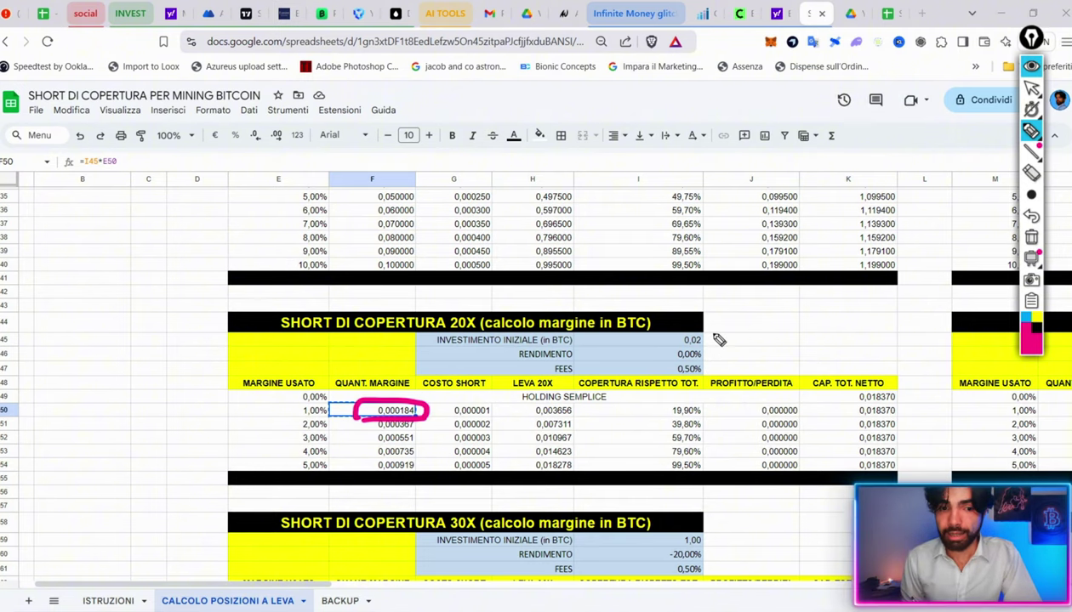
- Switch back to YouHodler and review the active BTC/USD position's chart and margin call level
{"action": "left_click", "coordinate": [357, 13]}
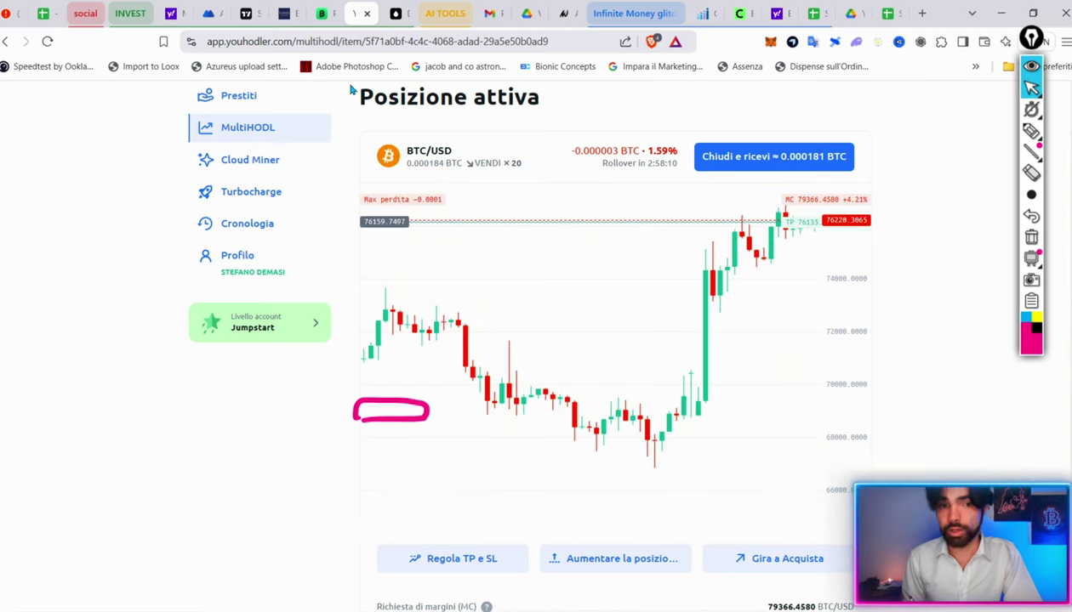
{"action": "scroll", "coordinate": [350, 89], "scroll_direction": "up", "scroll_amount": 1}
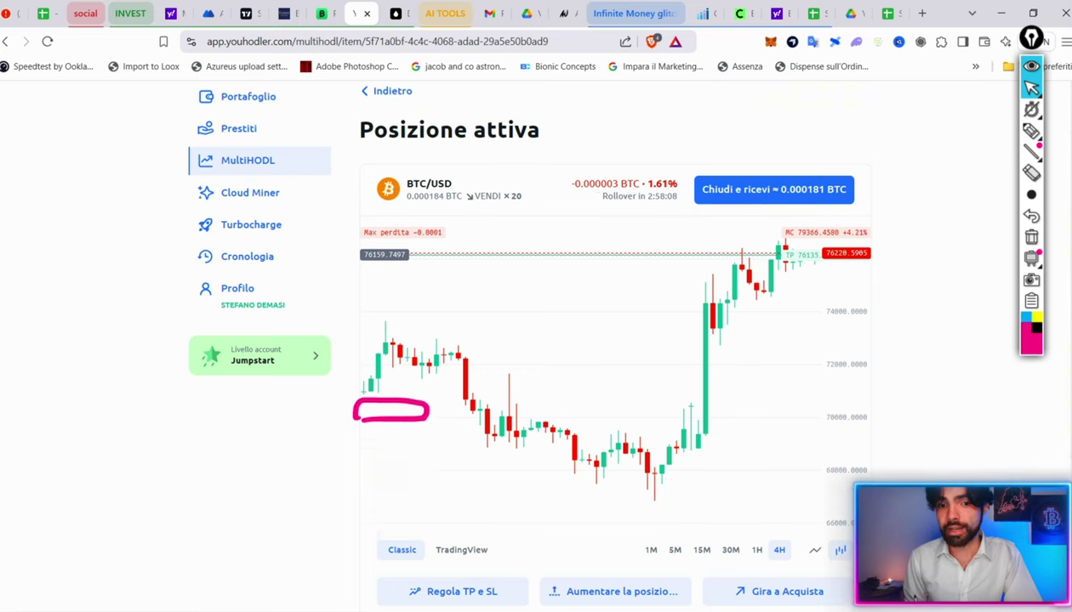
{"action": "scroll", "coordinate": [349, 90], "scroll_direction": "down", "scroll_amount": 2}
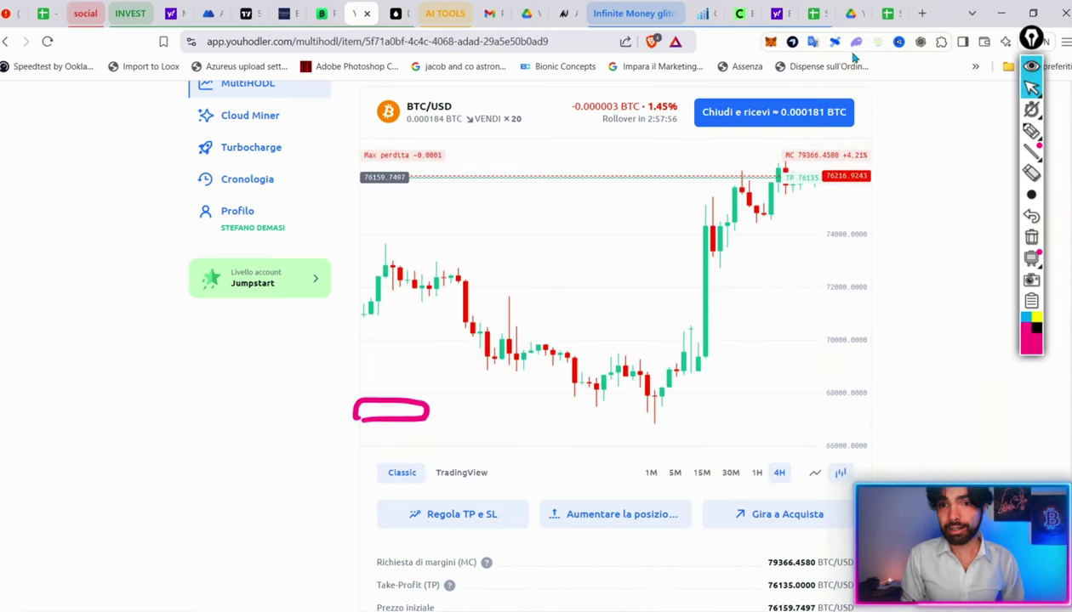
- Return to the hedge-short spreadsheet, clear the drawn circle and go to the leverage and liquidation calculator above the tables
{"action": "left_click", "coordinate": [808, 13]}
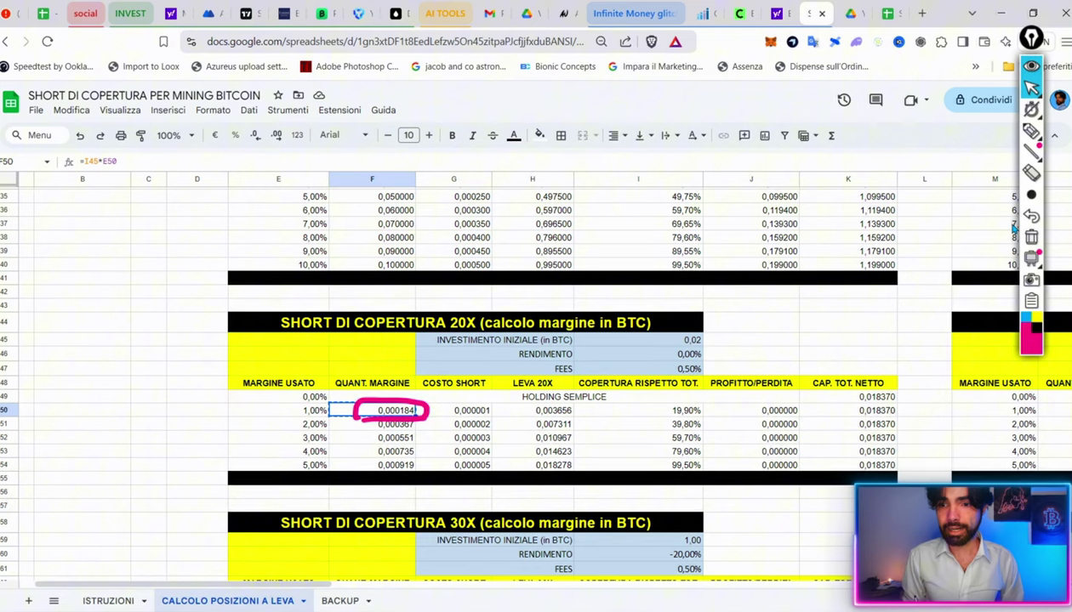
{"action": "left_click", "coordinate": [1031, 237]}
{"action": "left_click_drag", "start_coordinate": [196, 223], "coordinate": [196, 424]}
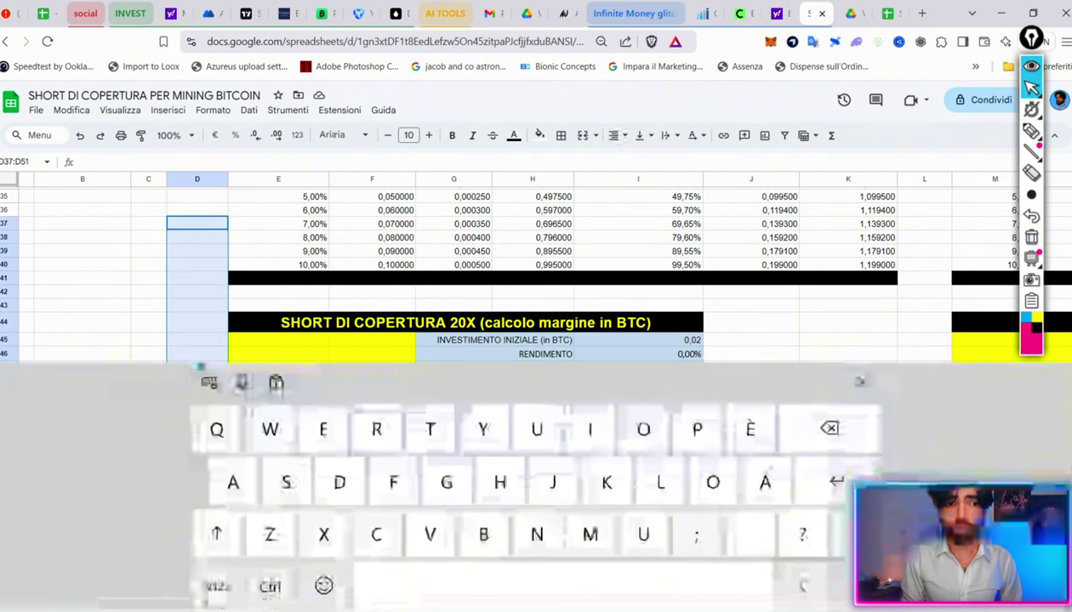
{"action": "scroll", "coordinate": [86, 252], "scroll_direction": "up", "scroll_amount": 10}
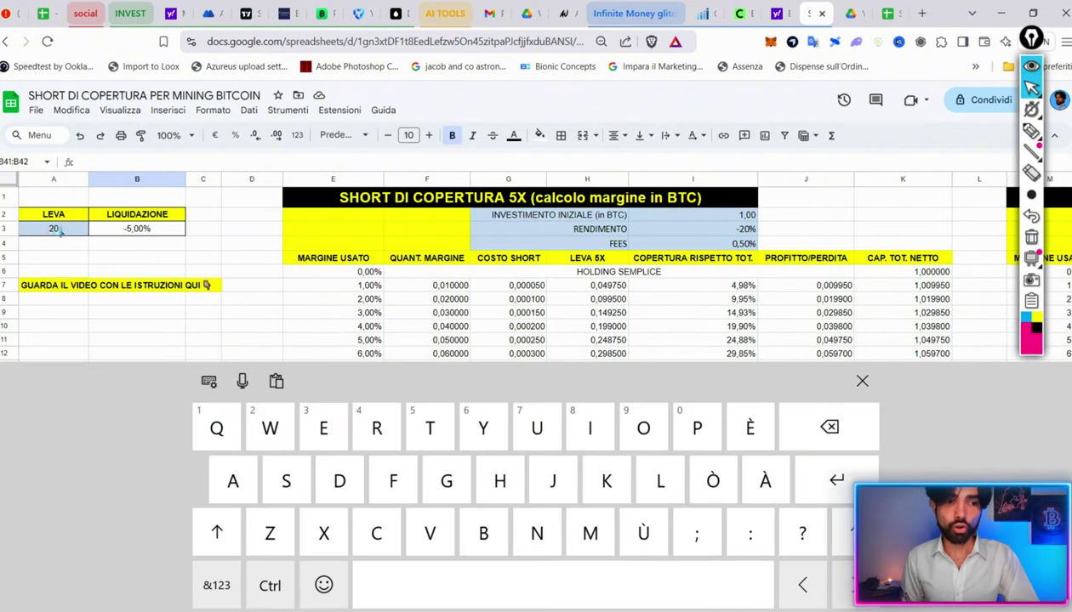
- Inspect the liquidation percentage formula for the leverage of 20 and dismiss the on-screen keyboard
{"action": "left_click", "coordinate": [151, 230]}
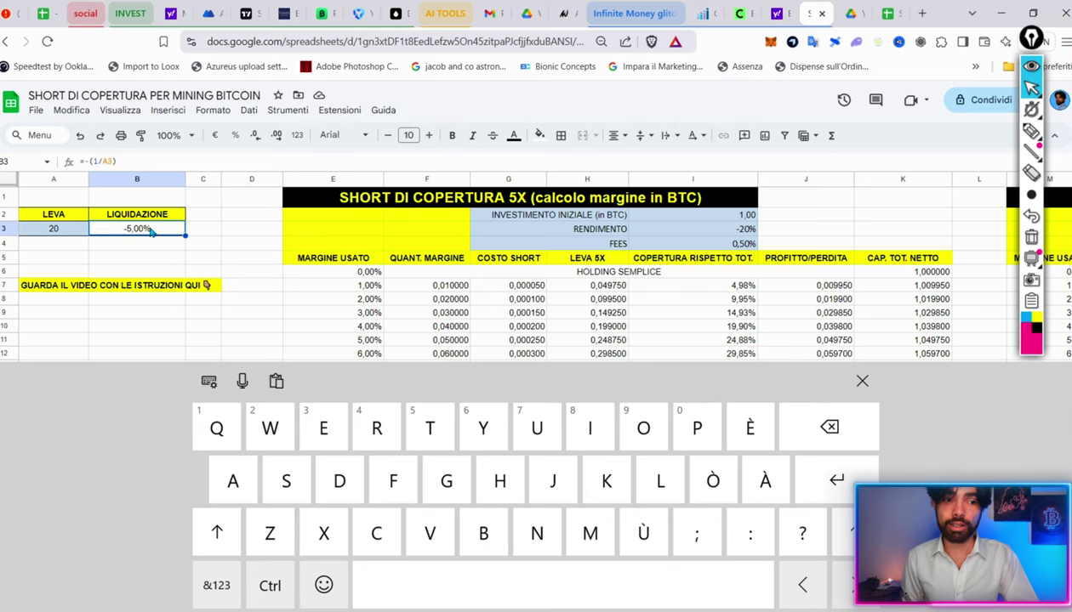
{"action": "left_click", "coordinate": [862, 382]}
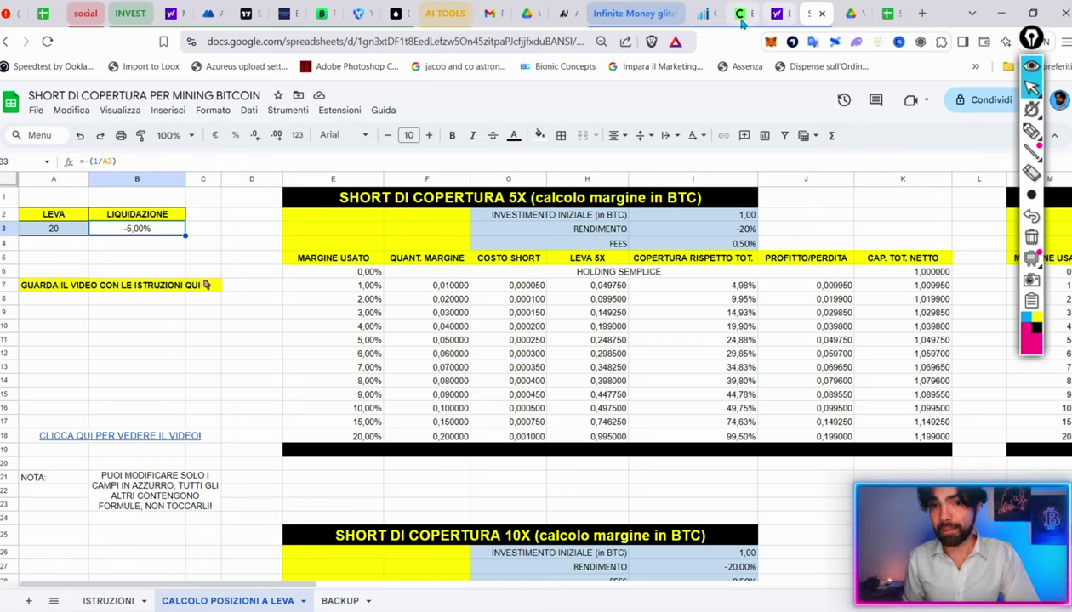
- Switch to YouHodler and examine the active BTC/USD short position in detail, viewing its chart on the 5-minute timeframe
{"action": "left_click", "coordinate": [357, 13]}
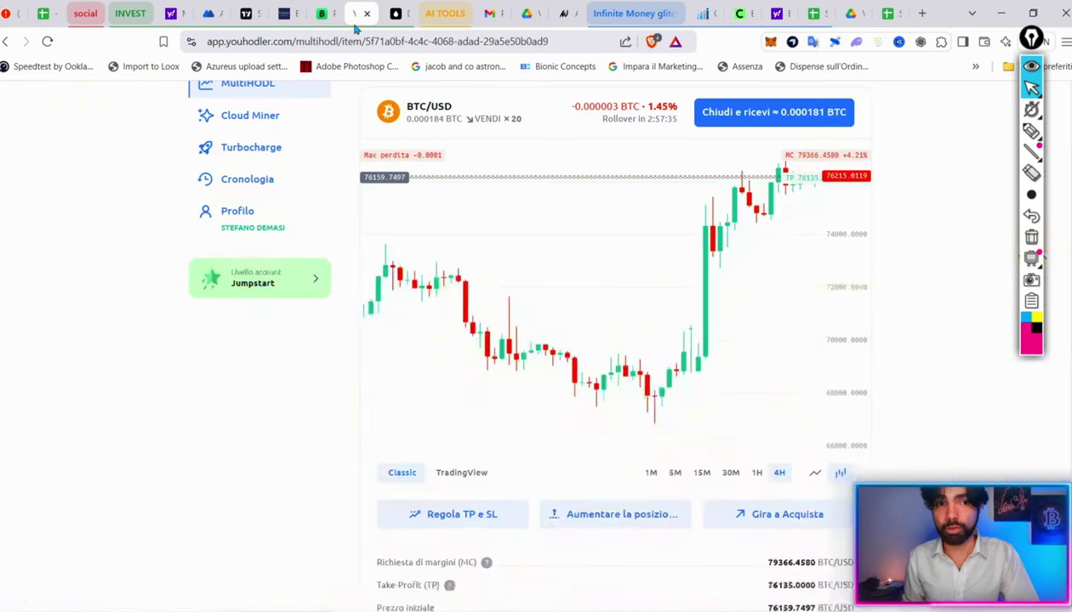
{"action": "scroll", "coordinate": [574, 146], "scroll_direction": "up", "scroll_amount": 3}
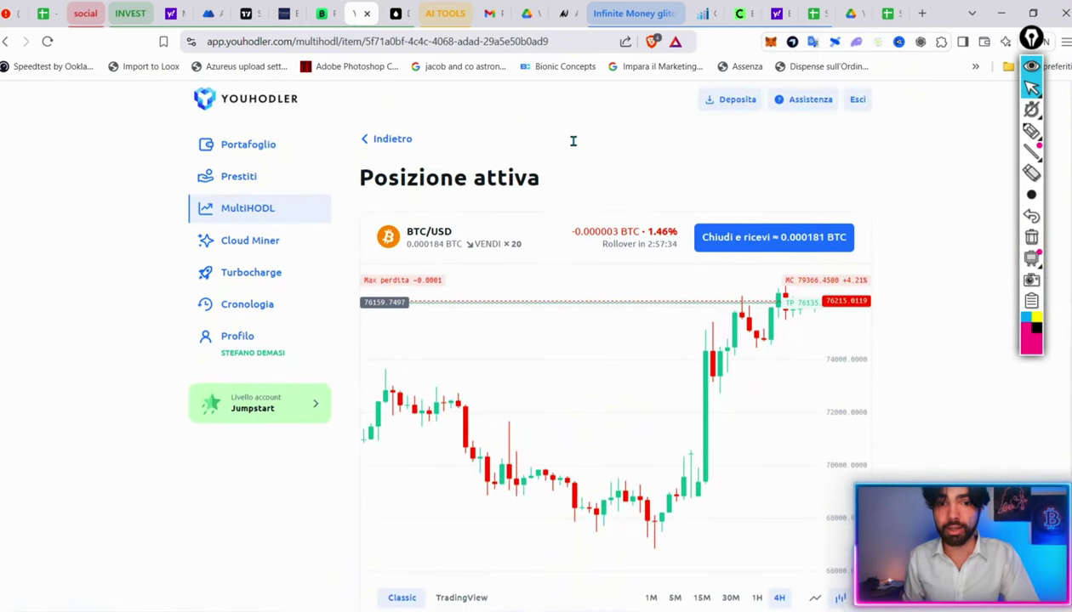
{"action": "left_click", "coordinate": [385, 145]}
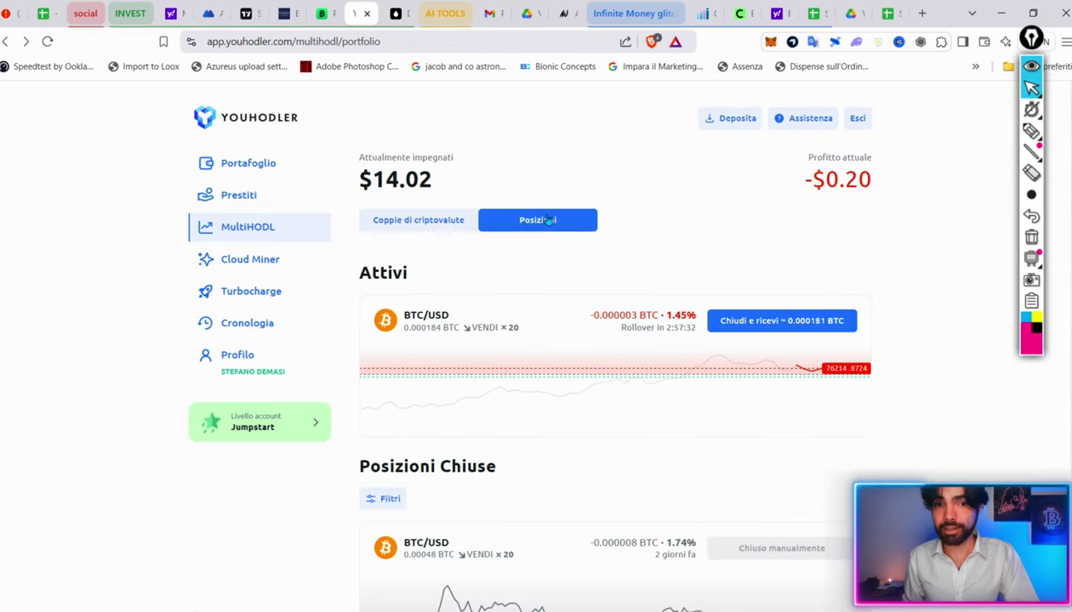
{"action": "left_click", "coordinate": [555, 335]}
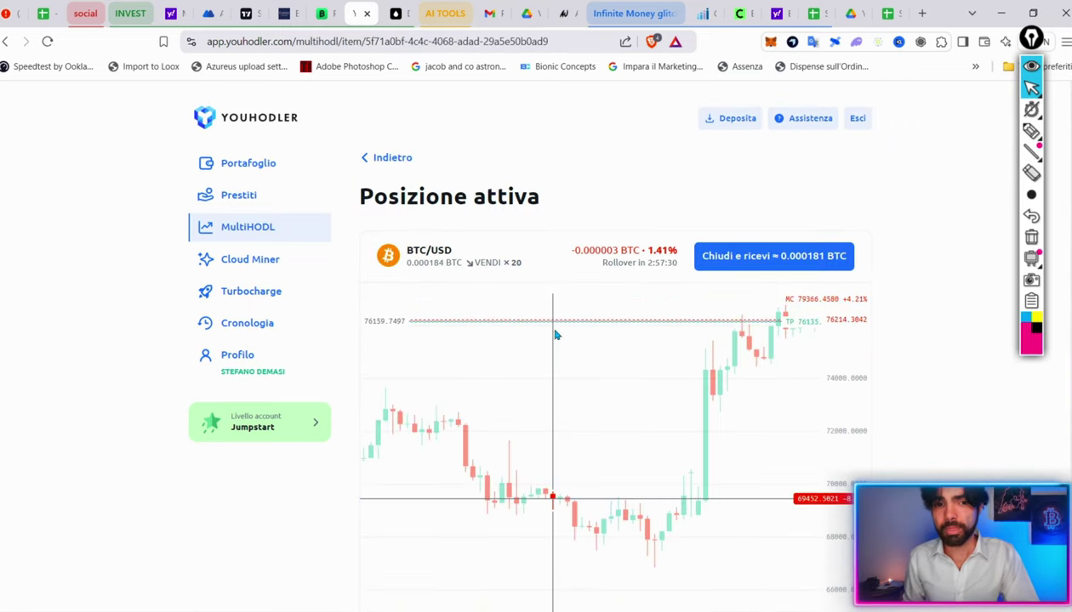
{"action": "scroll", "coordinate": [869, 371], "scroll_direction": "down", "scroll_amount": 2}
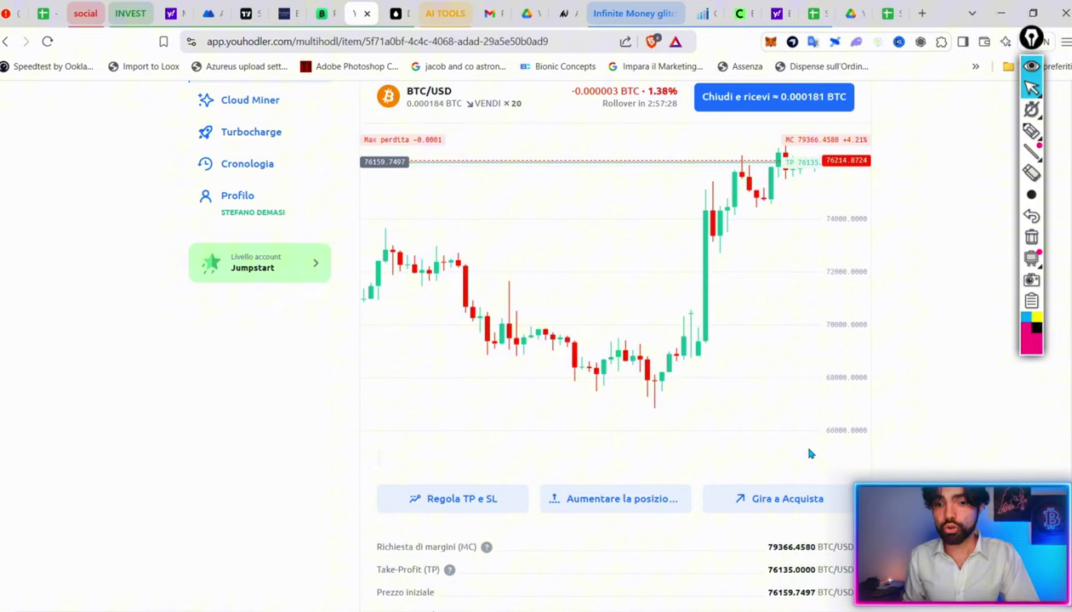
{"action": "scroll", "coordinate": [925, 270], "scroll_direction": "up", "scroll_amount": 3}
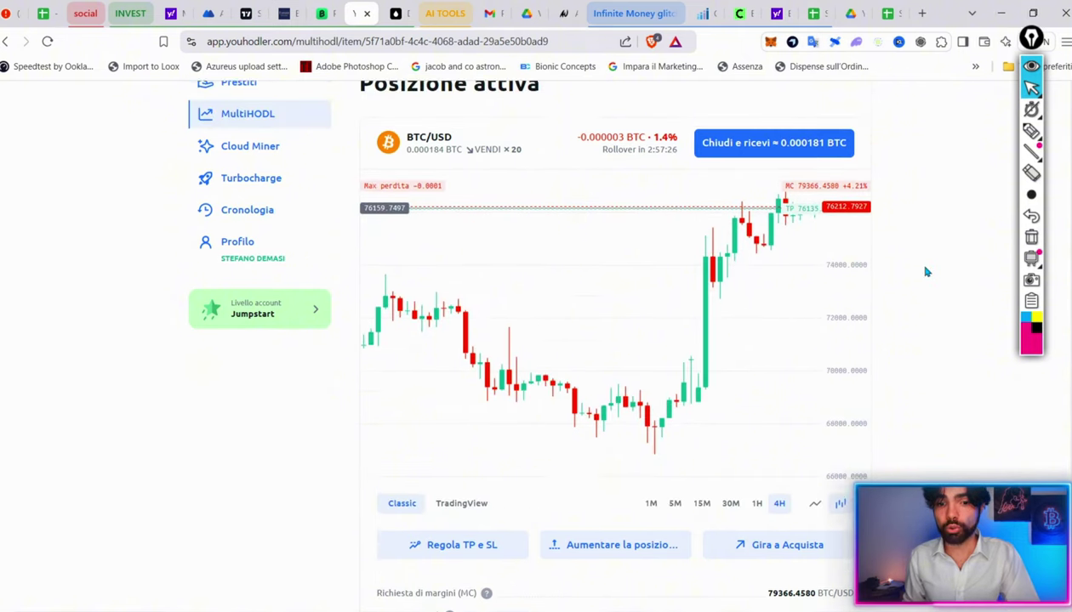
{"action": "scroll", "coordinate": [928, 297], "scroll_direction": "down", "scroll_amount": 4}
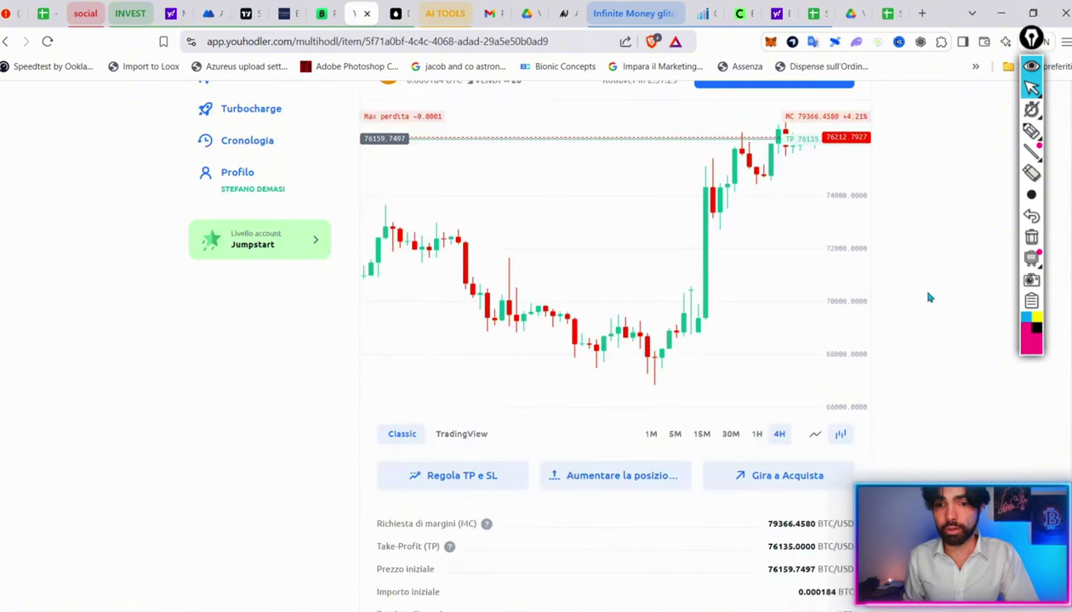
{"action": "left_click", "coordinate": [675, 434]}
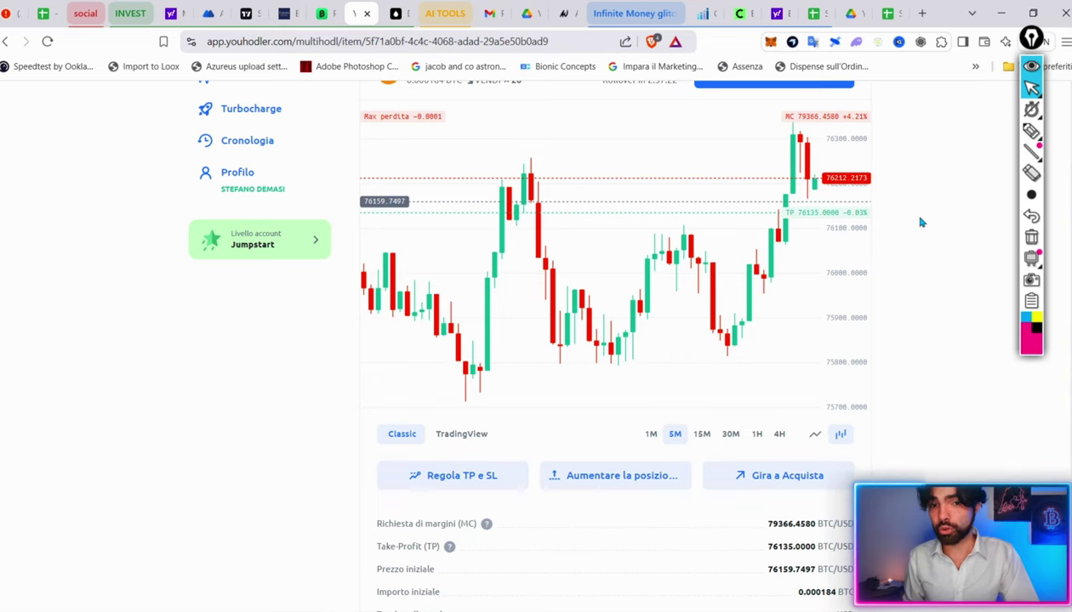
{"action": "scroll", "coordinate": [920, 222], "scroll_direction": "up", "scroll_amount": 3}
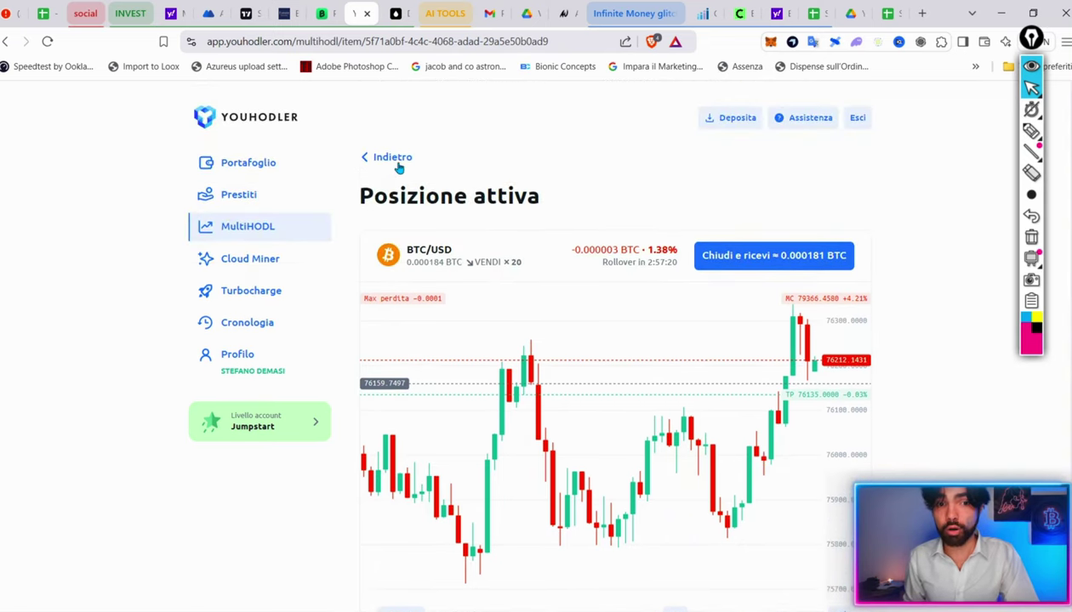
- Start a new sell position on the BTC/USD pair from the list of MultiHODL cryptocurrency pairs
{"action": "left_click", "coordinate": [393, 167]}
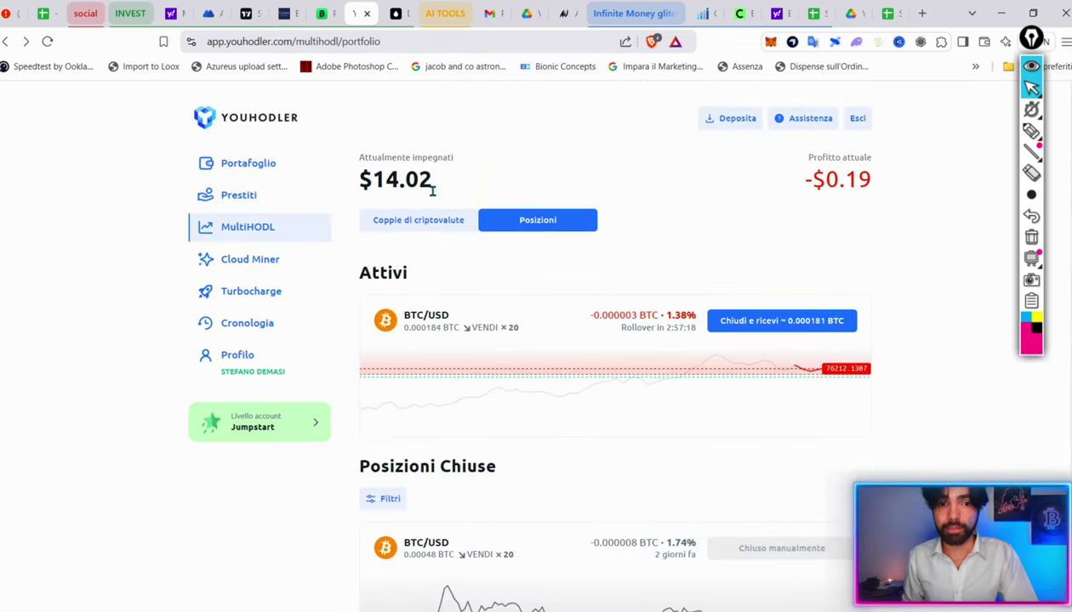
{"action": "left_click", "coordinate": [419, 221]}
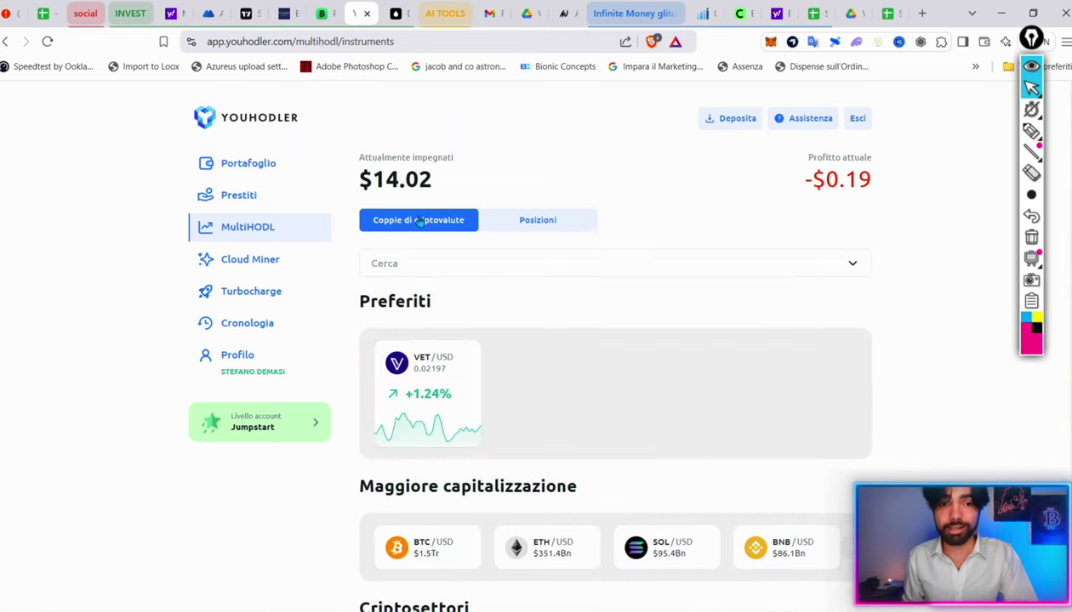
{"action": "scroll", "coordinate": [477, 410], "scroll_direction": "down", "scroll_amount": 1}
{"action": "left_click", "coordinate": [451, 442]}
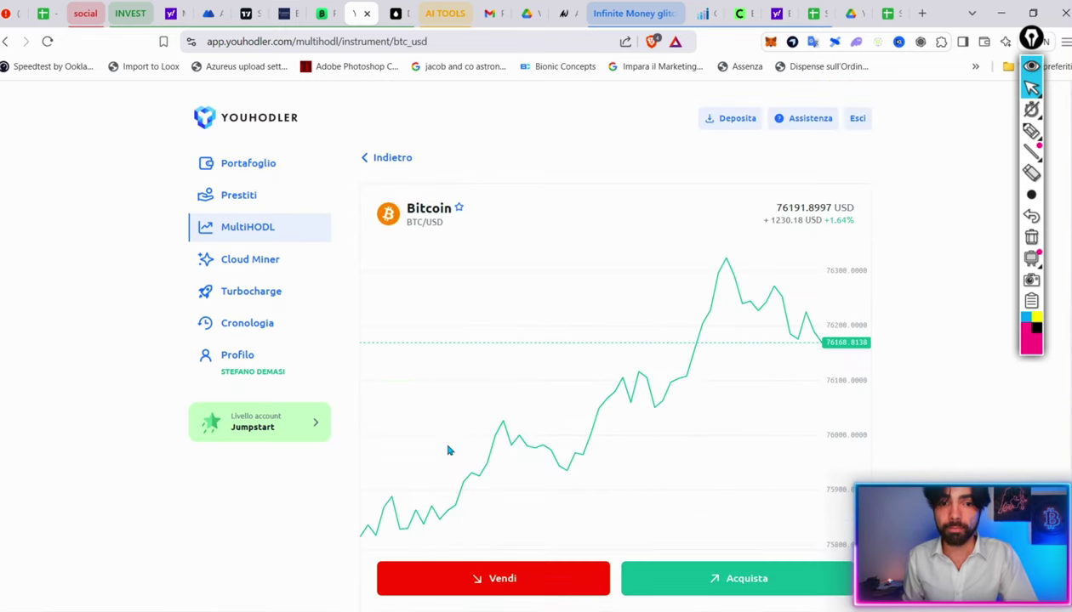
{"action": "scroll", "coordinate": [809, 439], "scroll_direction": "down", "scroll_amount": 1}
{"action": "left_click", "coordinate": [555, 583]}
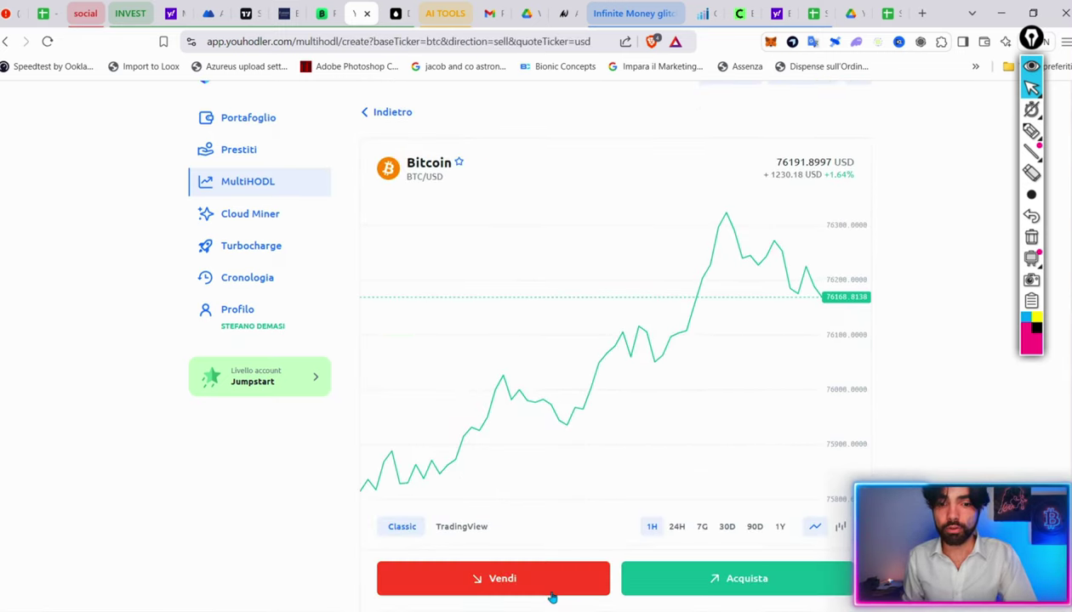
- Set the sell position's amount to 0.000184 BTC and its multiplier to x20
{"action": "scroll", "coordinate": [916, 395], "scroll_direction": "down", "scroll_amount": 4}
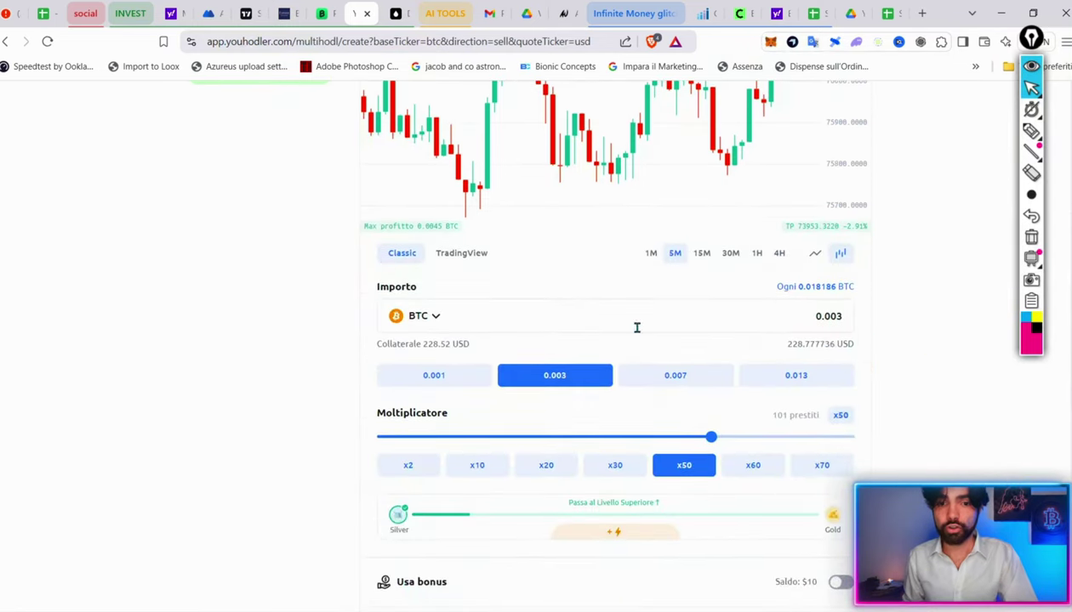
{"action": "double_click", "coordinate": [819, 317]}
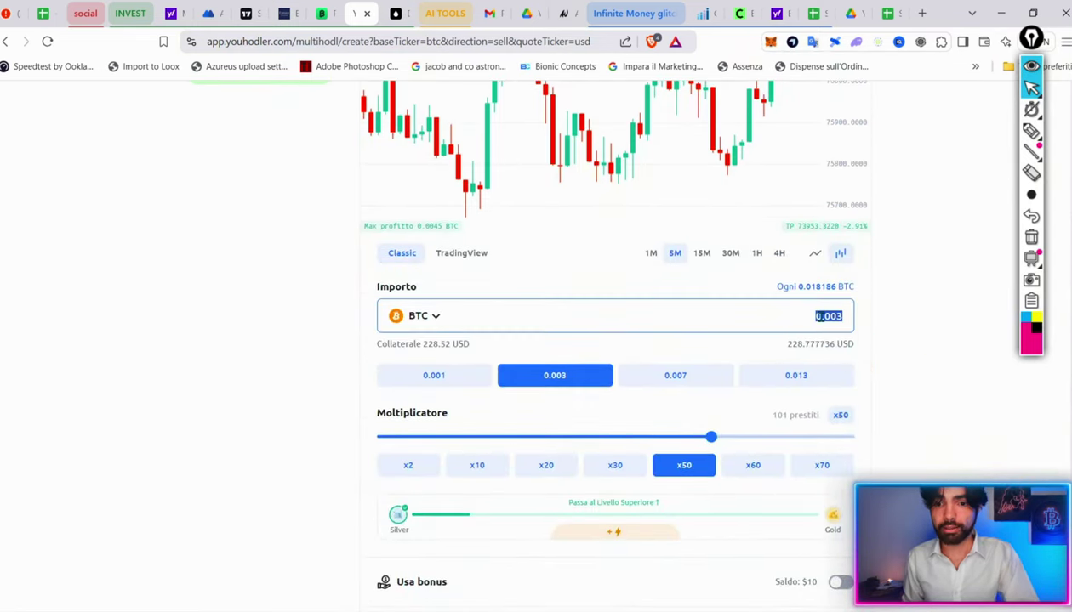
{"action": "type", "text": "0.000184"}
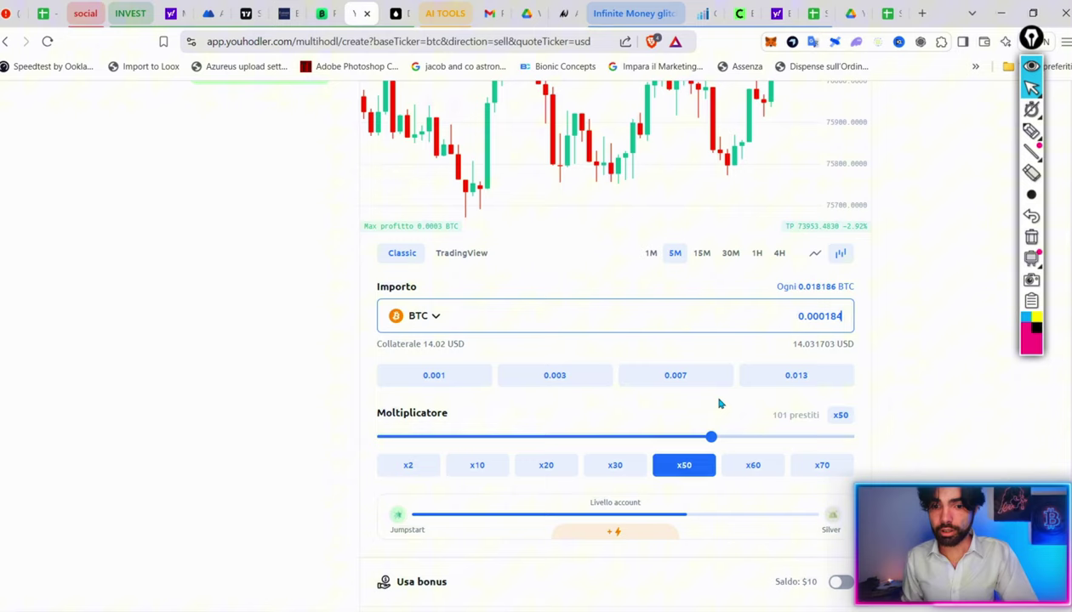
{"action": "left_click", "coordinate": [541, 470]}
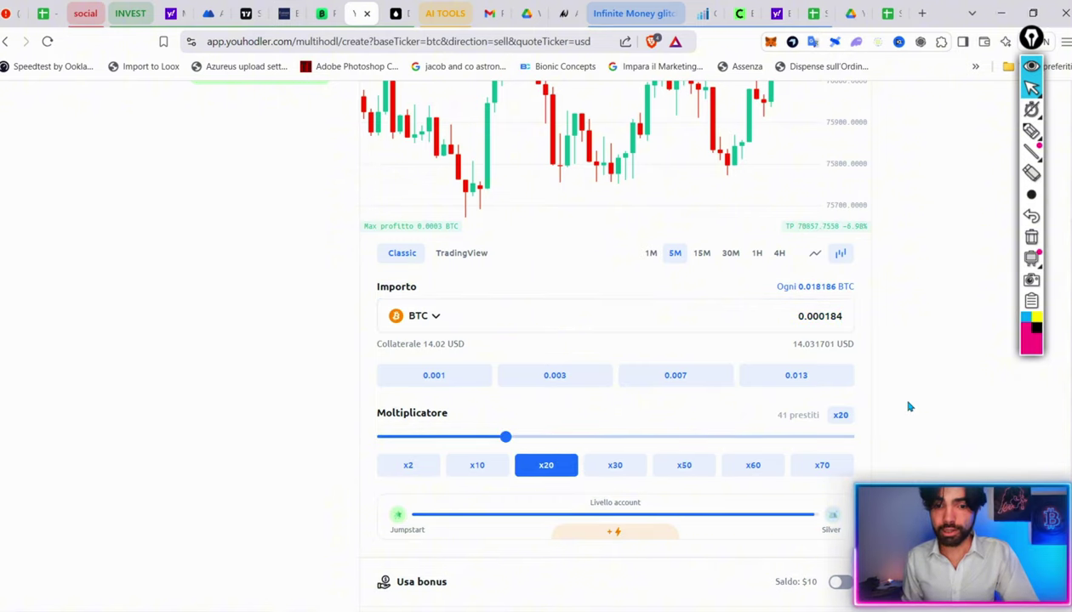
- Enable take-profit and stop-loss, set the take-profit price level to 76135, and submit the sell position
{"action": "scroll", "coordinate": [906, 407], "scroll_direction": "down", "scroll_amount": 3}
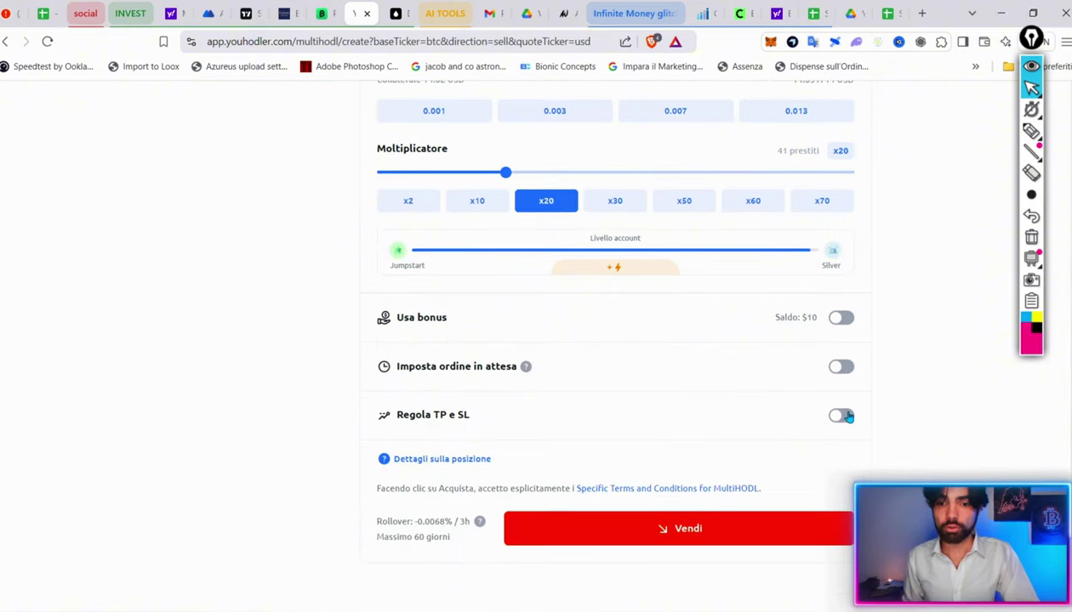
{"action": "left_click", "coordinate": [840, 416]}
{"action": "scroll", "coordinate": [893, 264], "scroll_direction": "up", "scroll_amount": 8}
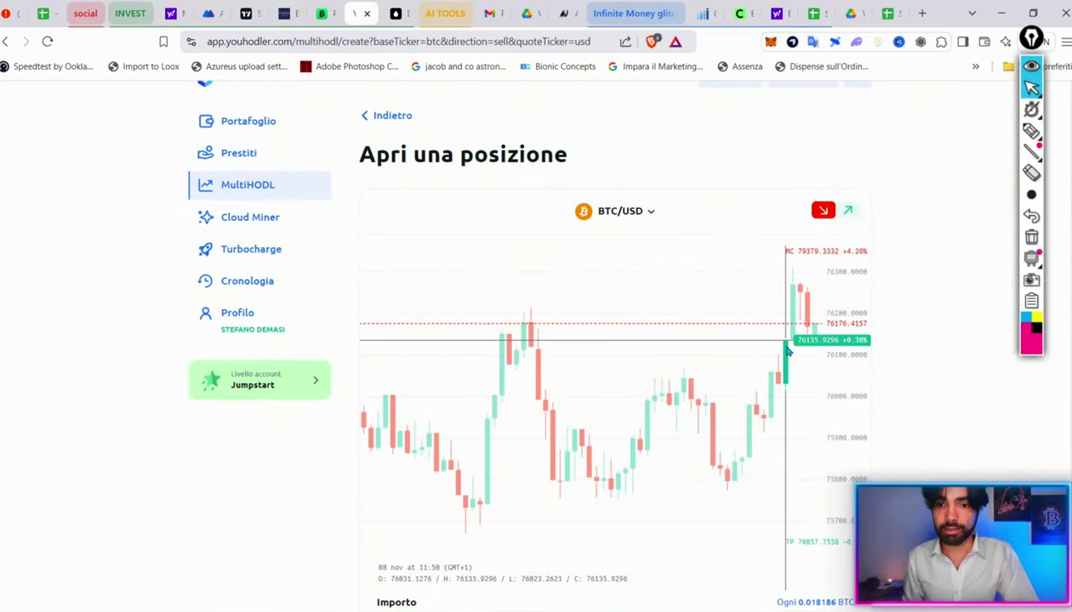
{"action": "scroll", "coordinate": [952, 371], "scroll_direction": "down", "scroll_amount": 8}
{"action": "double_click", "coordinate": [441, 423]}
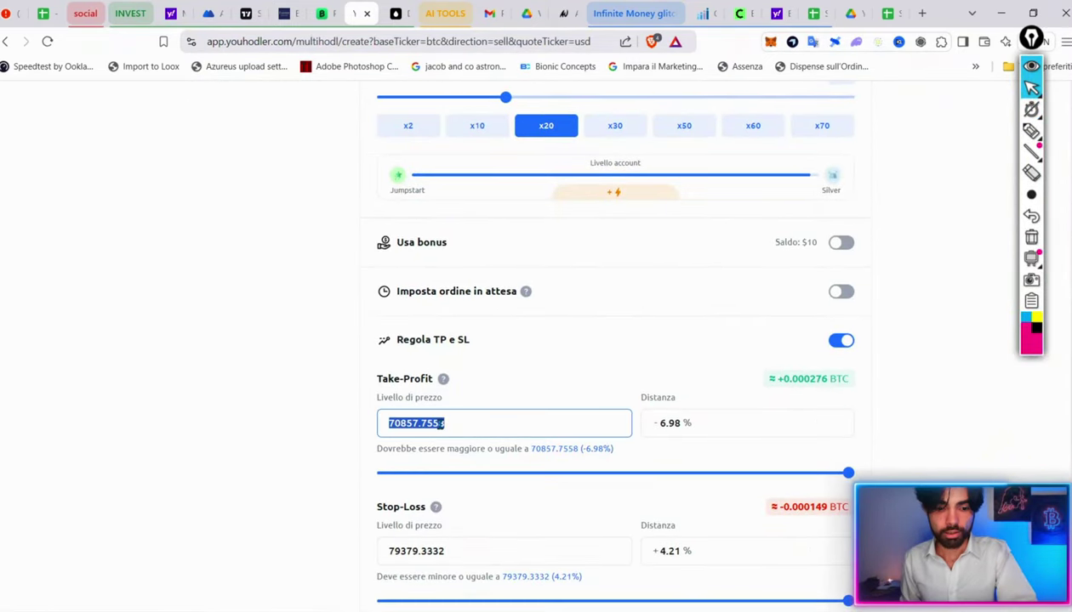
{"action": "type", "text": "76135"}
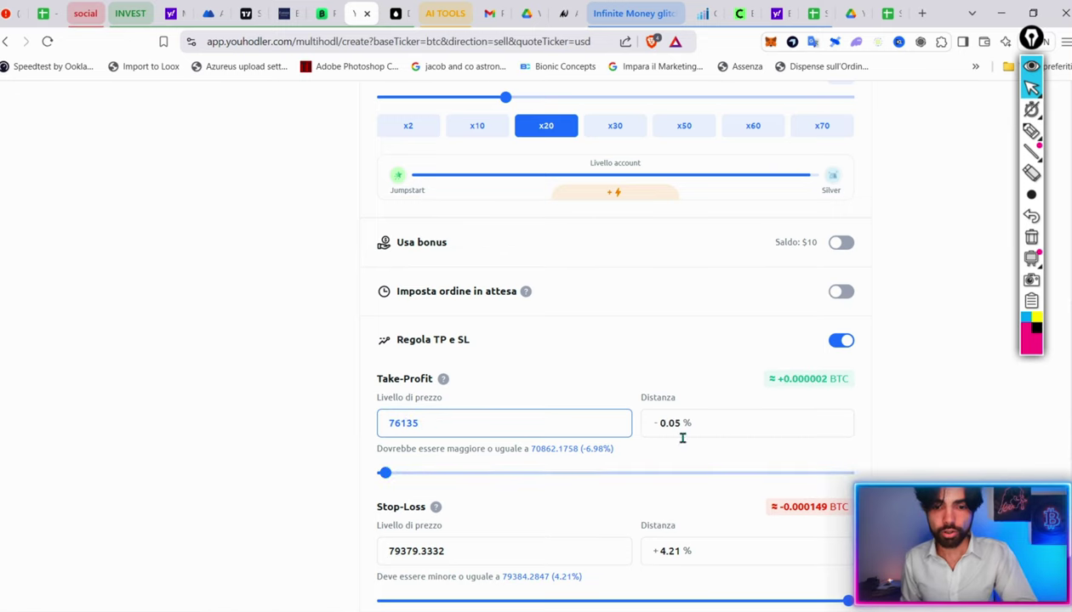
{"action": "scroll", "coordinate": [682, 459], "scroll_direction": "down", "scroll_amount": 2}
{"action": "left_click", "coordinate": [680, 569]}
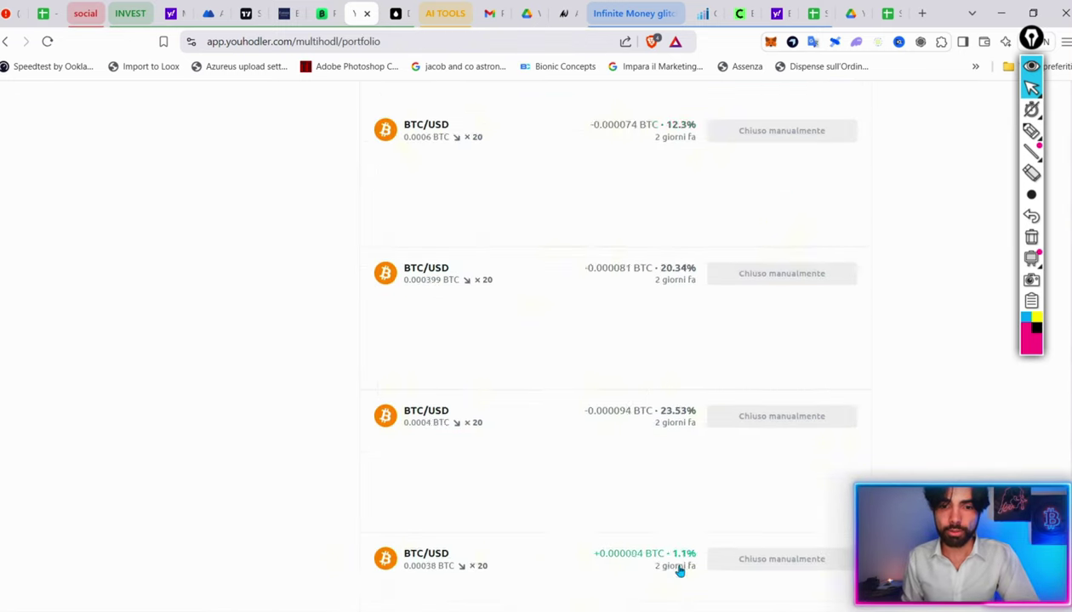
- Review the details of the newly opened BTC/USD sell position and return to the positions list
{"action": "scroll", "coordinate": [680, 569], "scroll_direction": "up", "scroll_amount": 10}
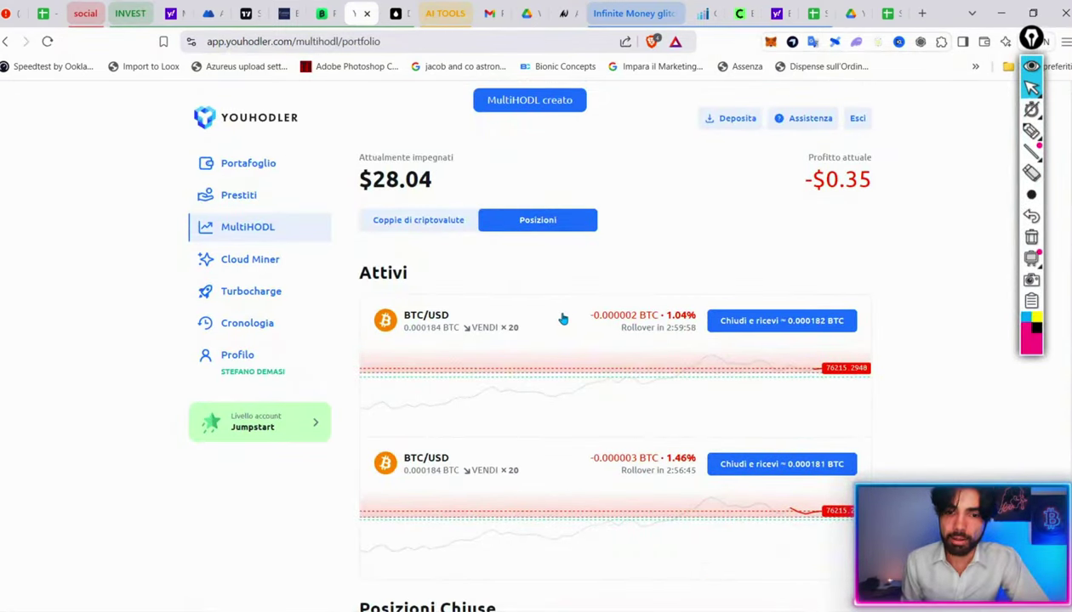
{"action": "left_click", "coordinate": [562, 319]}
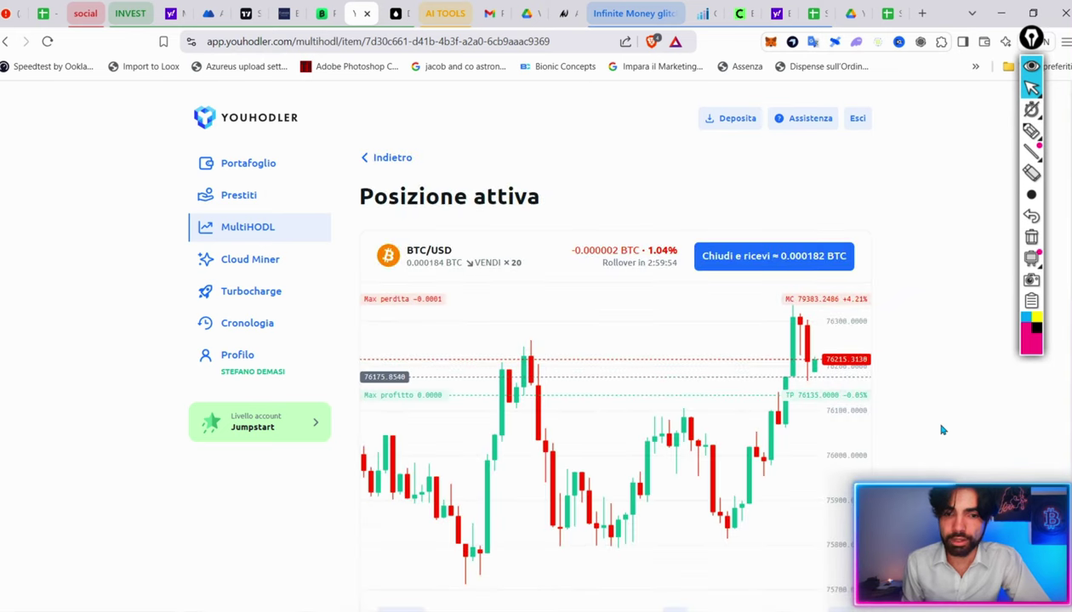
{"action": "left_click", "coordinate": [392, 158]}
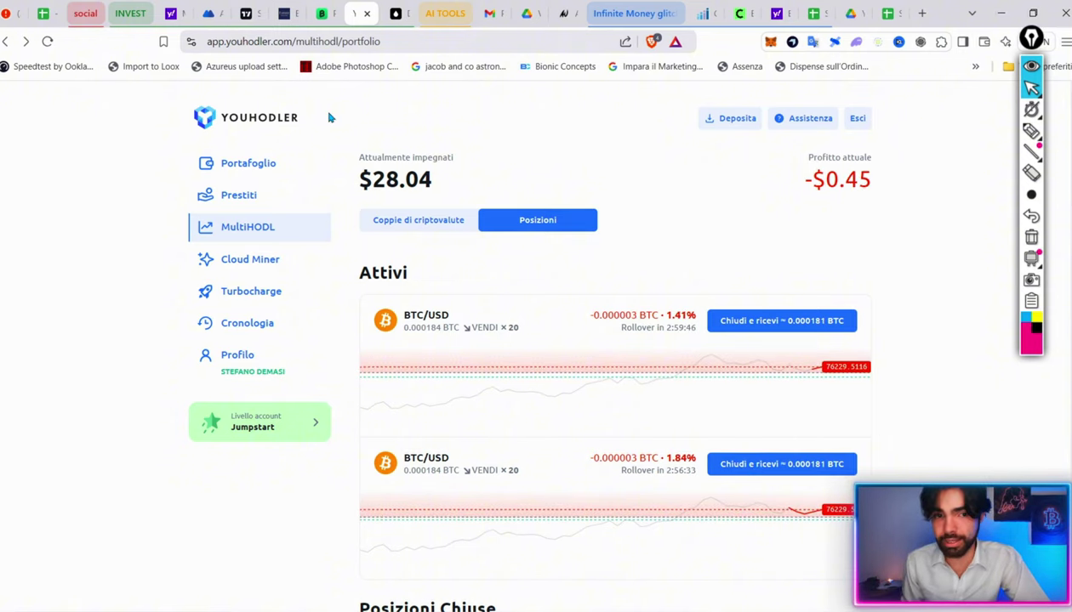
- View the Cloud Miner page, and return to MultiHODL to review the two active BTC/USD positions
{"action": "left_click", "coordinate": [235, 259]}
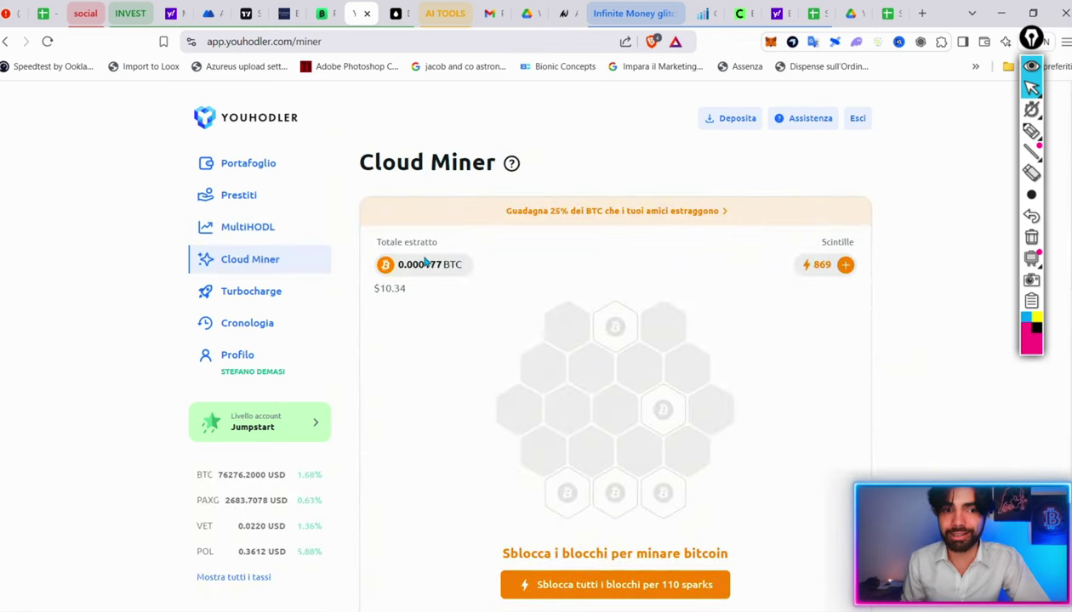
{"action": "left_click", "coordinate": [278, 233]}
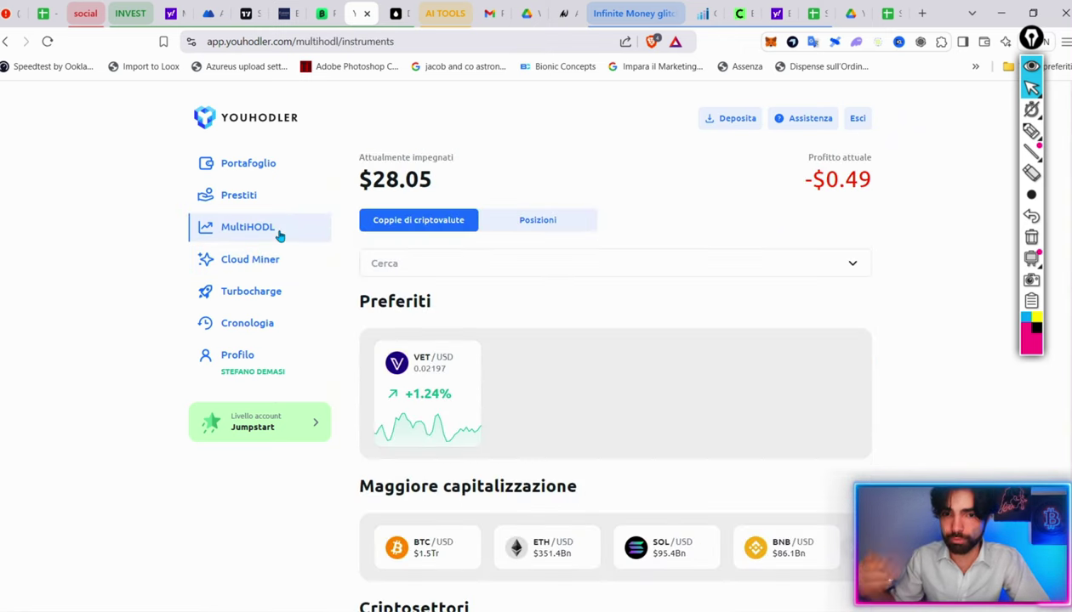
{"action": "left_click", "coordinate": [509, 228]}
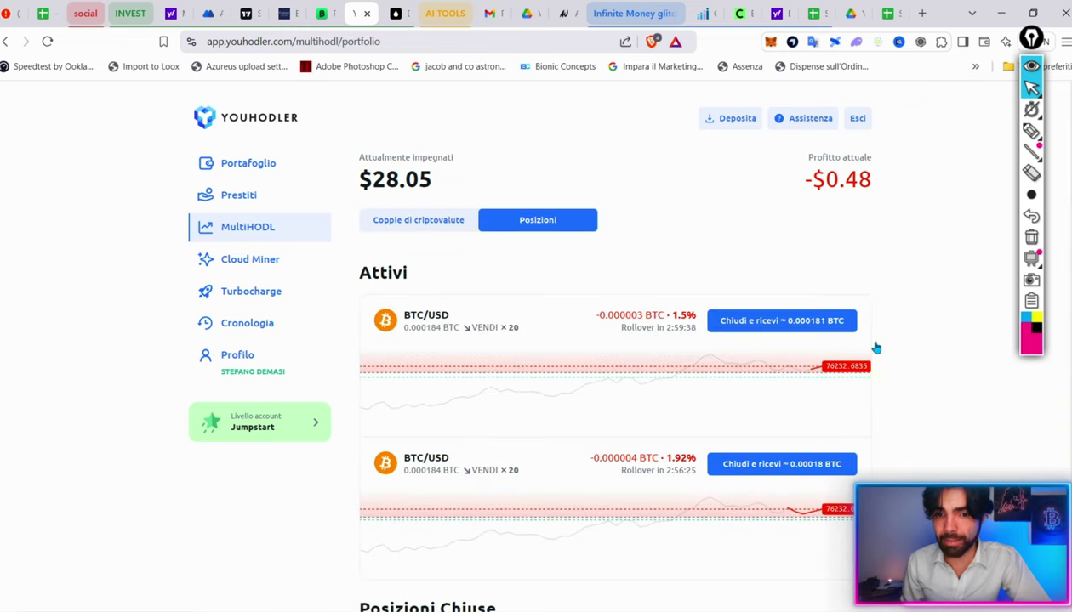
{"action": "scroll", "coordinate": [698, 197], "scroll_direction": "down", "scroll_amount": 1}
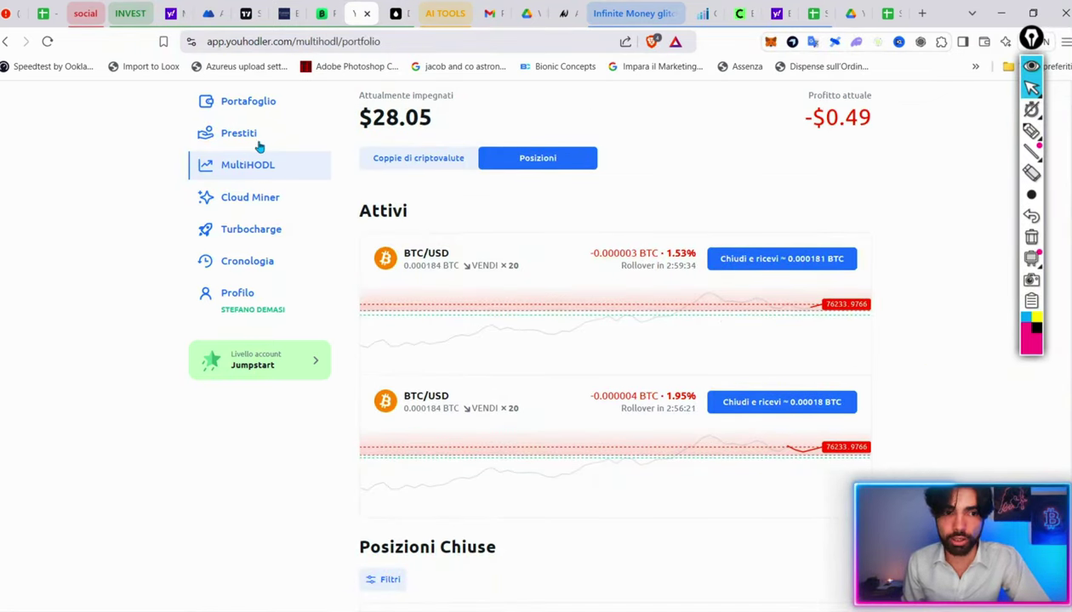
{"action": "scroll", "coordinate": [267, 146], "scroll_direction": "up", "scroll_amount": 1}
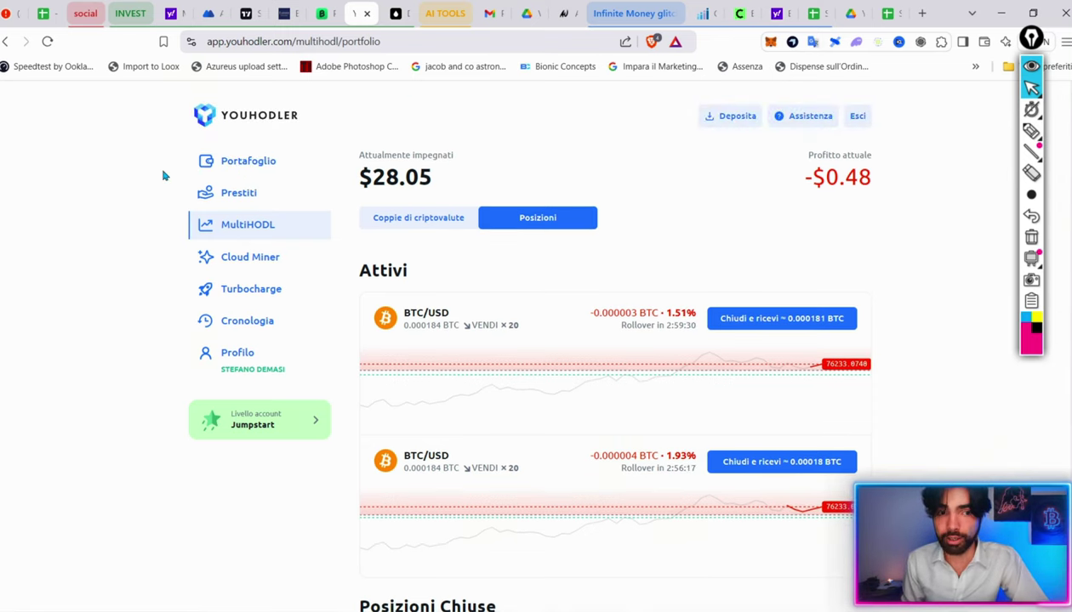
- Look through the portfolio and Turbocharge pages, and examine the Cloud Miner's next-level benefits and required trading volume
{"action": "left_click", "coordinate": [246, 162]}
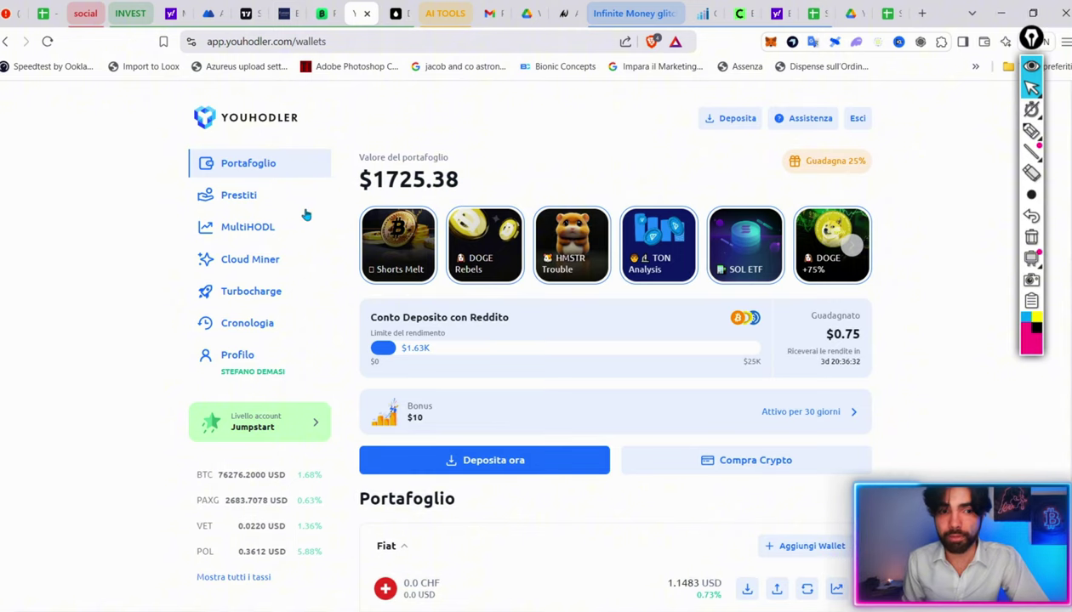
{"action": "left_click", "coordinate": [245, 288]}
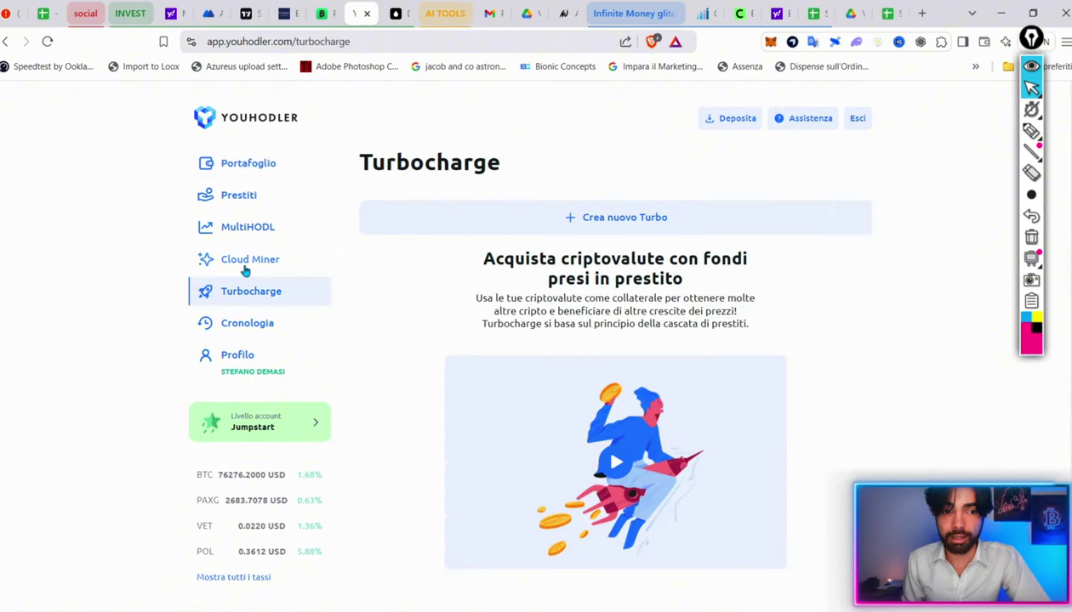
{"action": "left_click", "coordinate": [245, 266]}
{"action": "scroll", "coordinate": [876, 375], "scroll_direction": "down", "scroll_amount": 6}
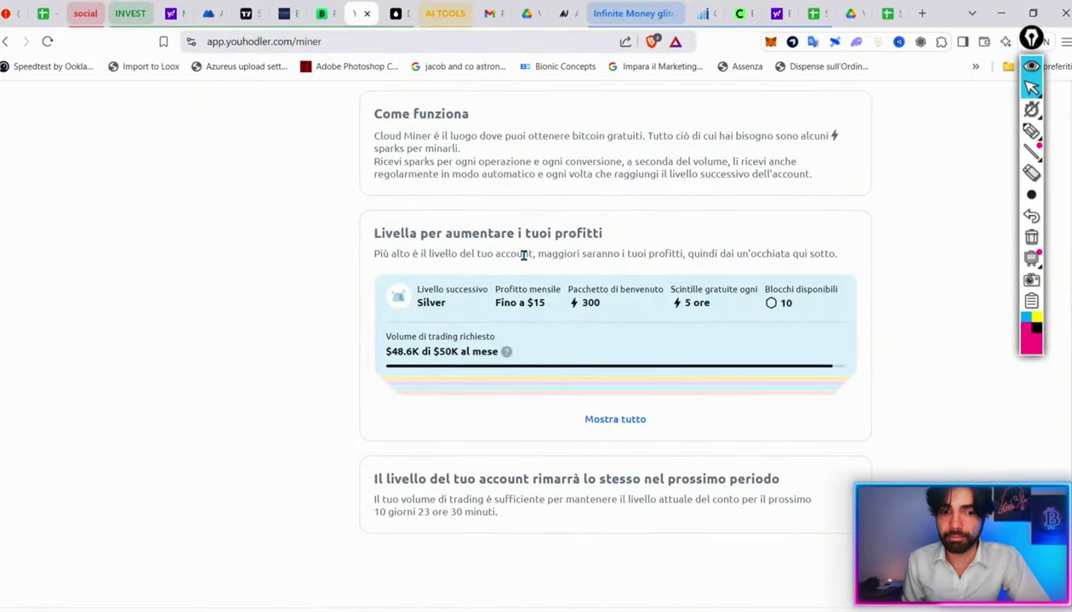
- Return to MultiHODL and check the profit of the two active BTC/USD sell positions
{"action": "scroll", "coordinate": [523, 255], "scroll_direction": "up", "scroll_amount": 6}
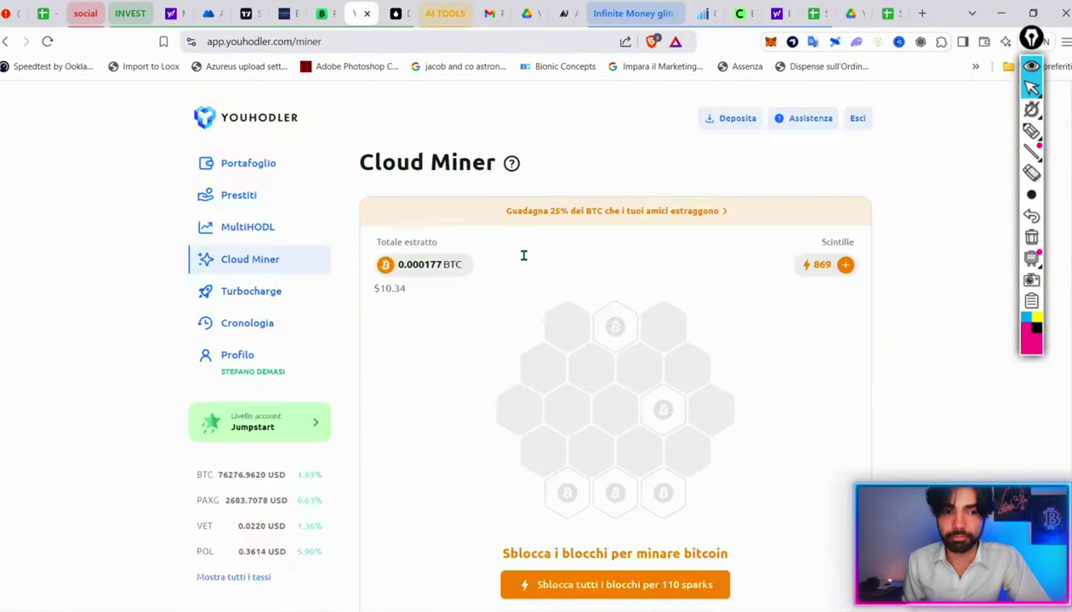
{"action": "left_click", "coordinate": [258, 228]}
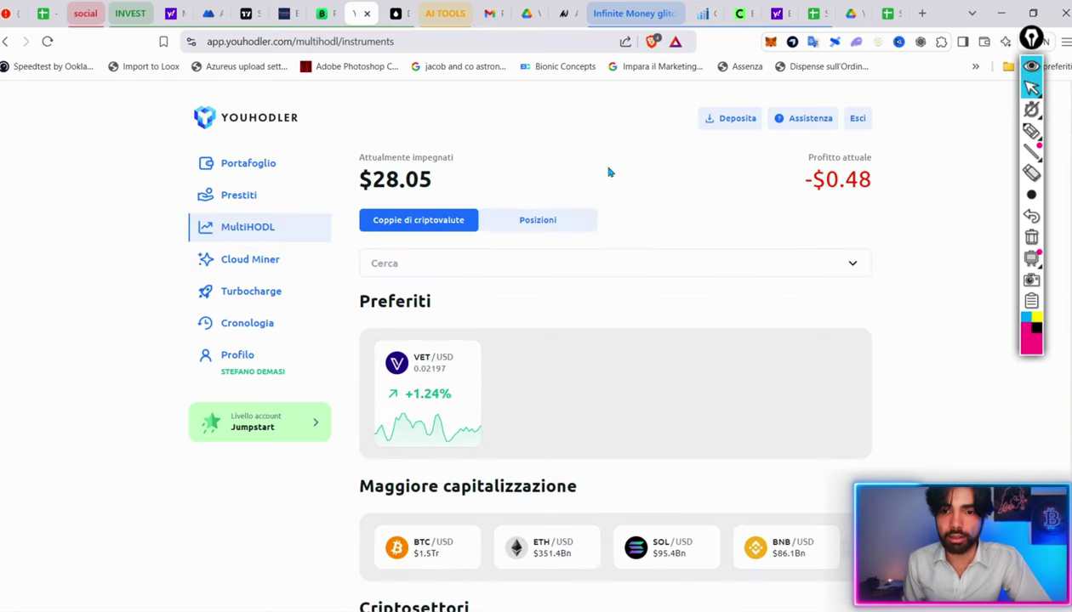
{"action": "left_click", "coordinate": [529, 221]}
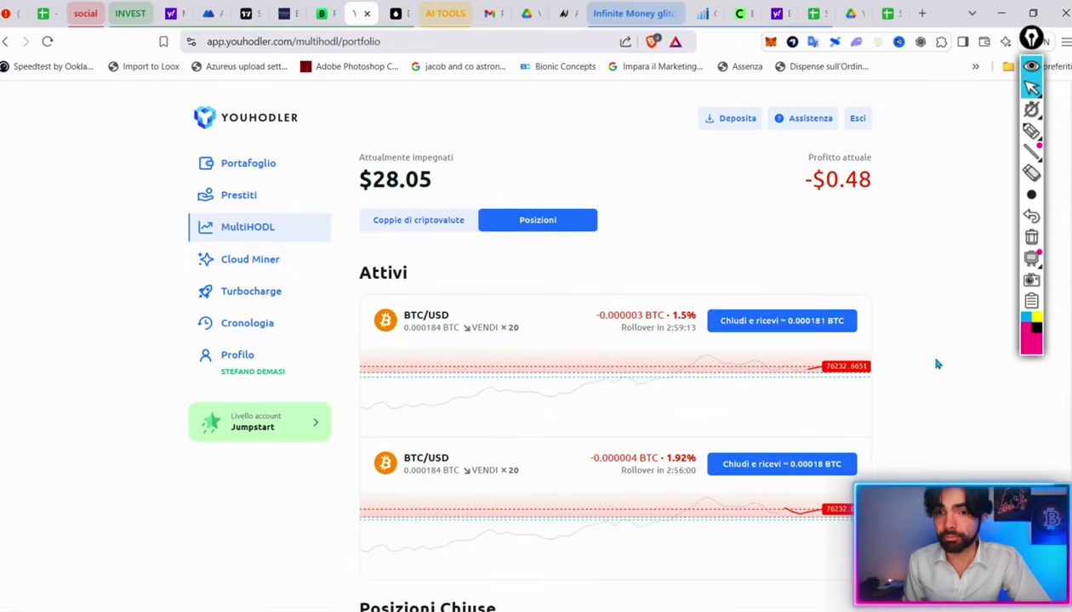
{"action": "scroll", "coordinate": [935, 364], "scroll_direction": "down", "scroll_amount": 1}
{"action": "scroll", "coordinate": [578, 221], "scroll_direction": "down", "scroll_amount": 1}
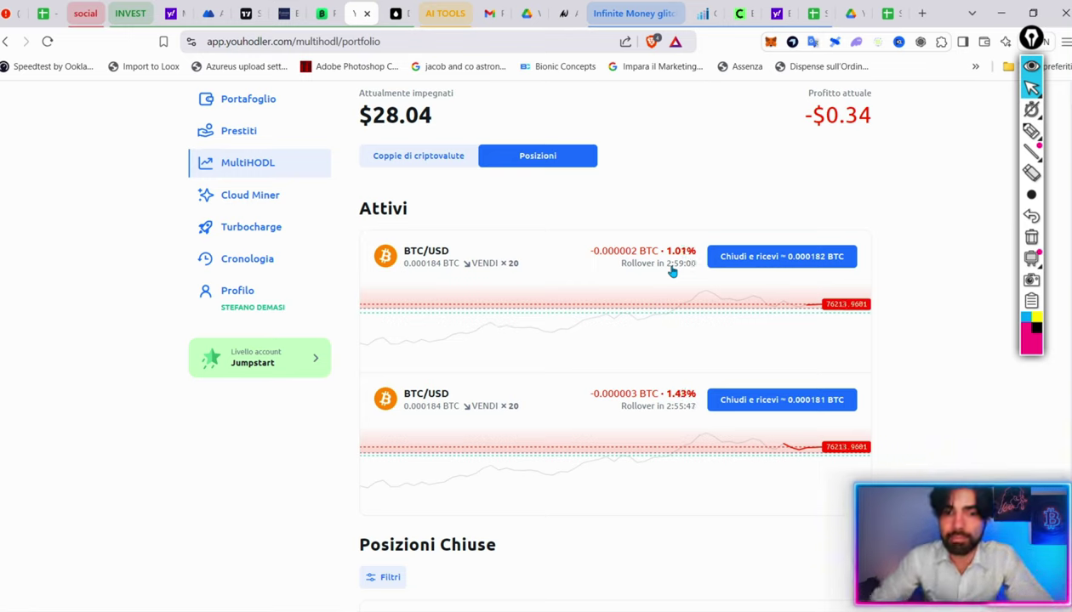
{"action": "key", "text": "ctrl+f2"}
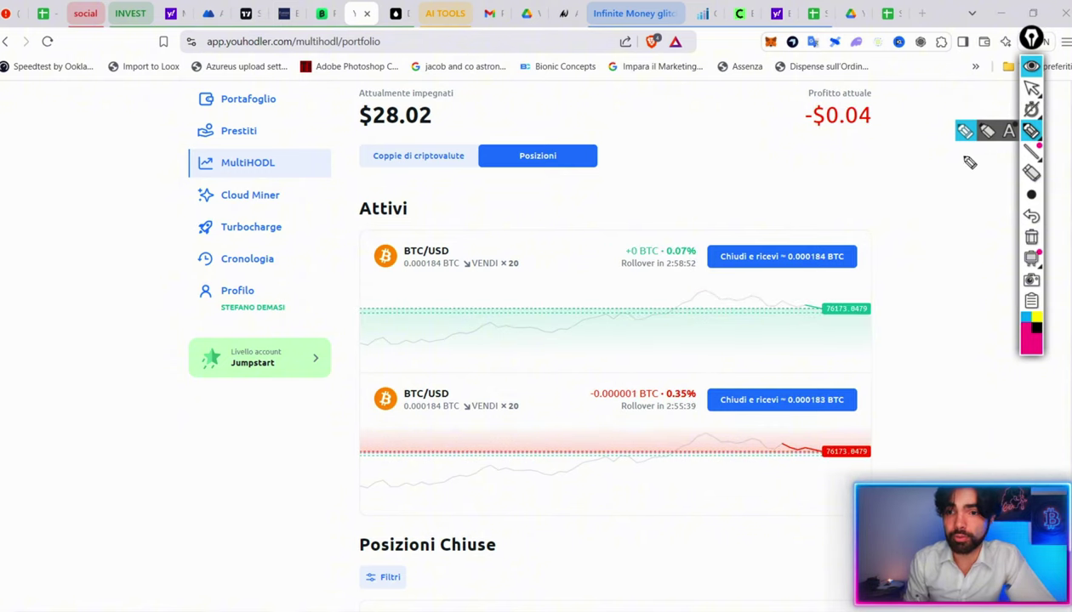
- Close the more recently opened of the two active BTC/USD sell positions and confirm the closure
{"action": "left_click", "coordinate": [1031, 88]}
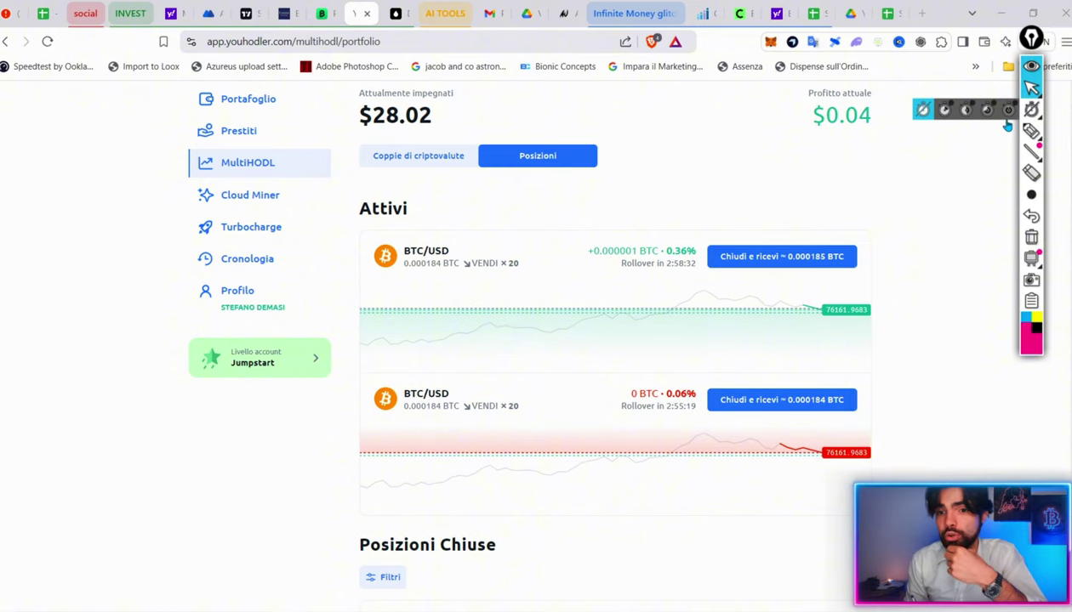
{"action": "left_click", "coordinate": [782, 256]}
{"action": "left_click", "coordinate": [536, 464]}
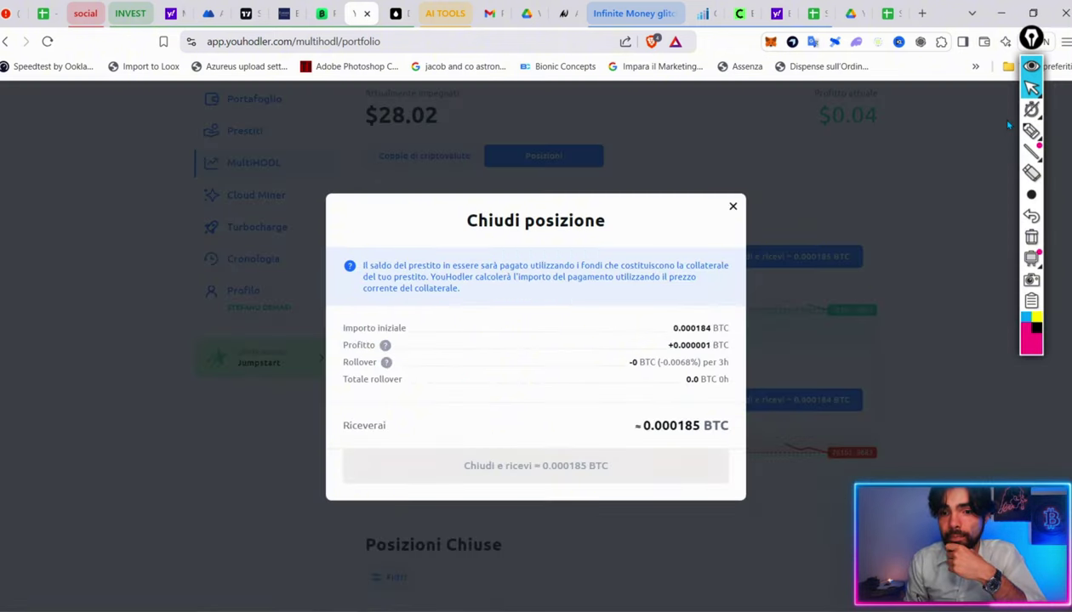
{"action": "scroll", "coordinate": [1007, 125], "scroll_direction": "up", "scroll_amount": 1}
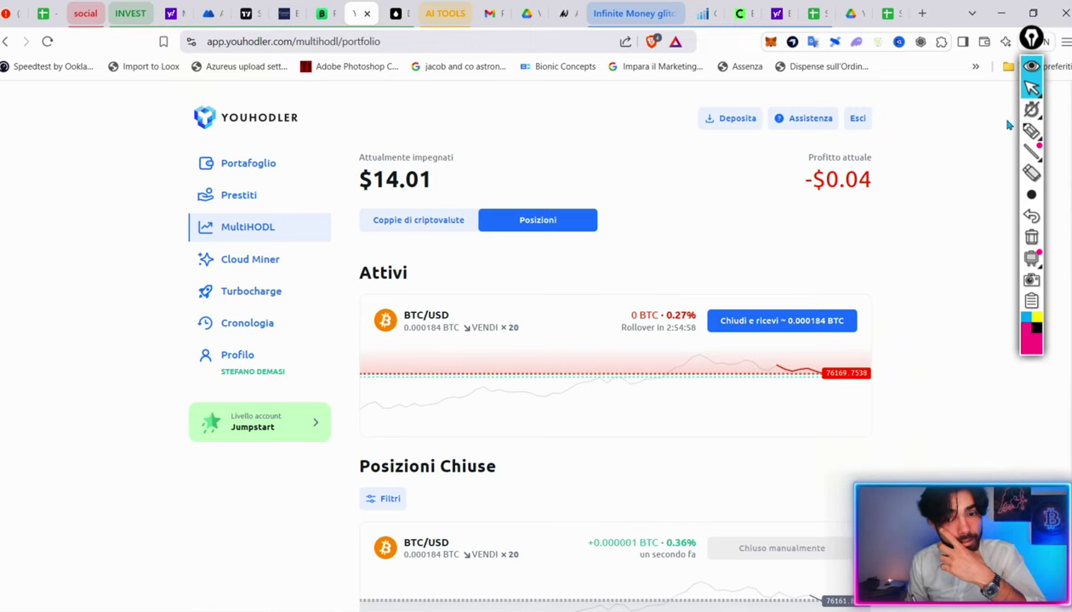
- Look over the closed positions, and check the Cloud Miner page's trading volume required for the Silver level
{"action": "scroll", "coordinate": [1008, 125], "scroll_direction": "down", "scroll_amount": 2}
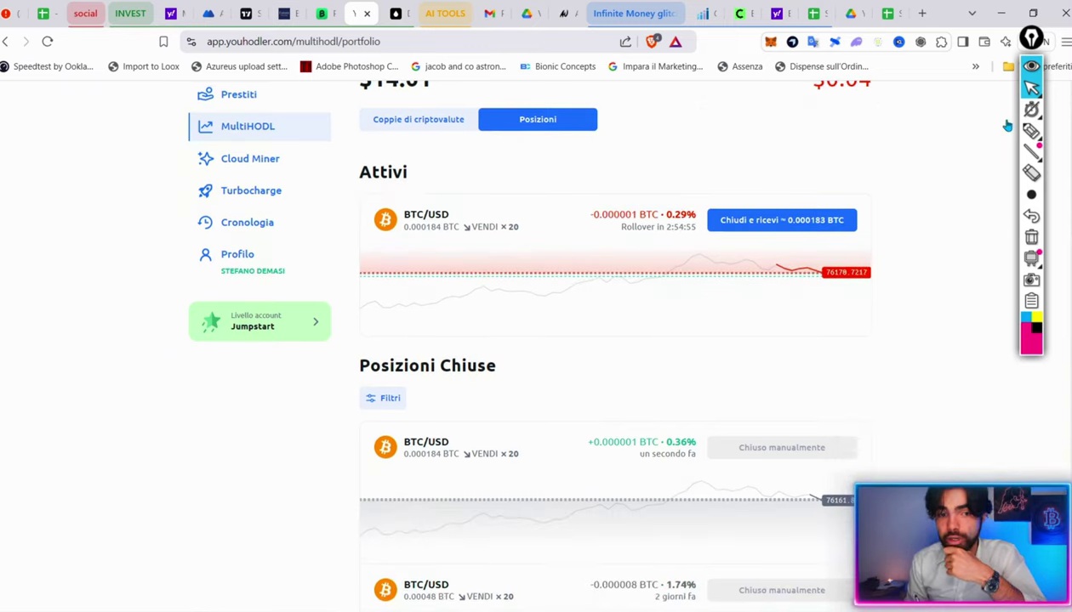
{"action": "scroll", "coordinate": [1008, 125], "scroll_direction": "down", "scroll_amount": 3}
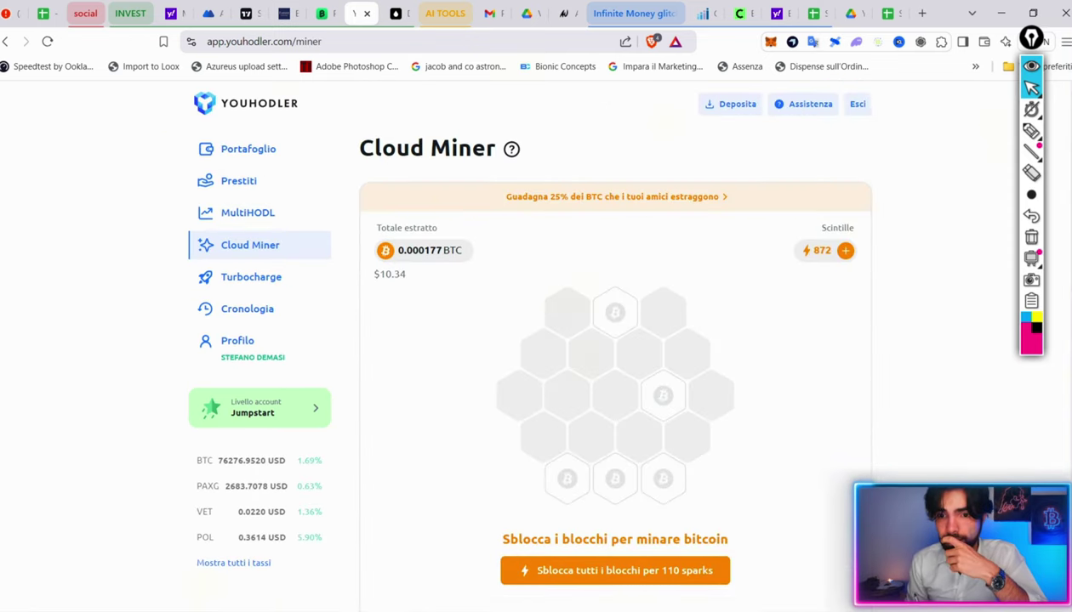
{"action": "scroll", "coordinate": [1008, 125], "scroll_direction": "down", "scroll_amount": 3}
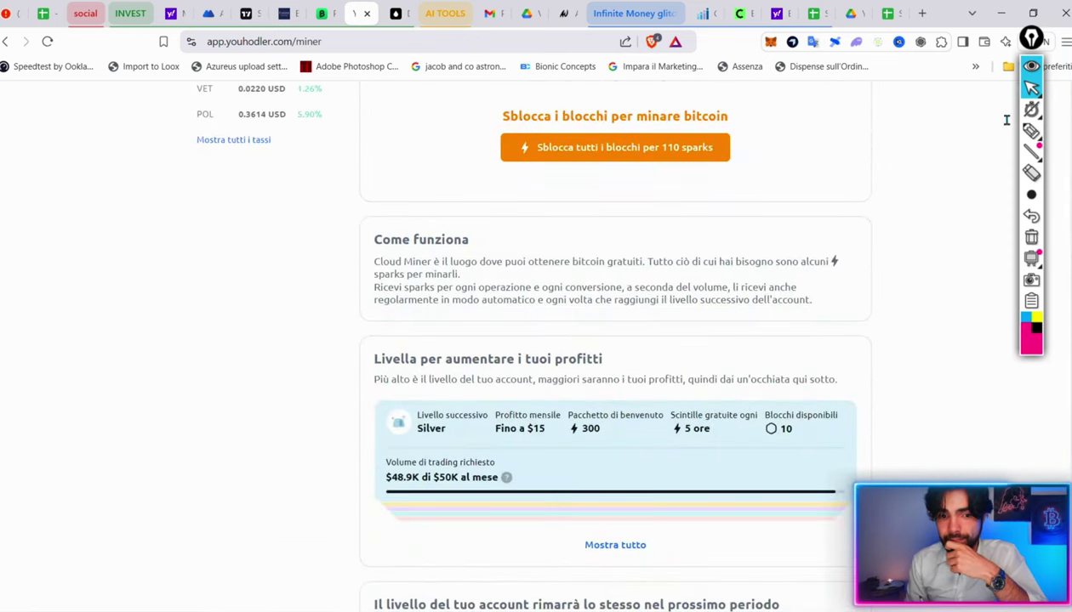
{"action": "scroll", "coordinate": [1008, 125], "scroll_direction": "up", "scroll_amount": 5}
- Go back through the MultiHODL pages and reopen the form for a new BTC/USD sell position
{"action": "key", "text": "alt+Left"}
{"action": "key", "text": "alt+Left"}
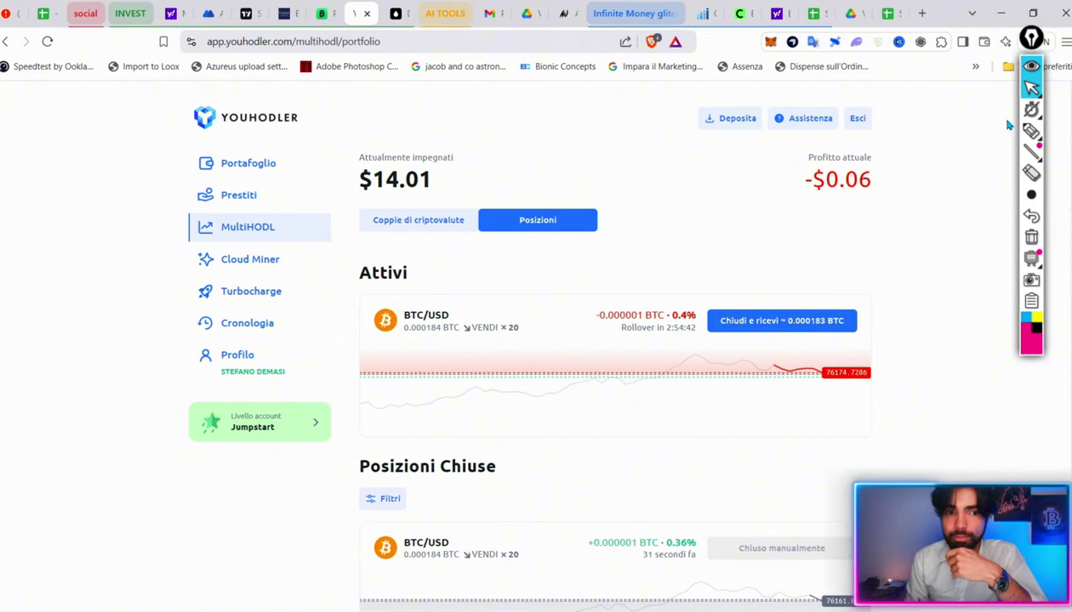
{"action": "key", "text": "alt+Left"}
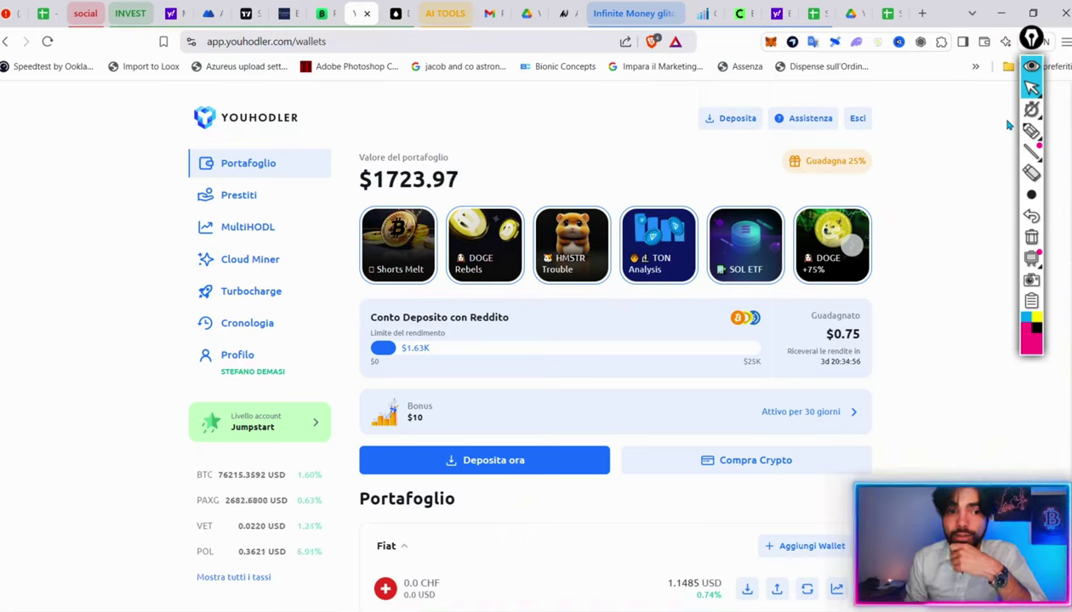
{"action": "key", "text": "alt+Right"}
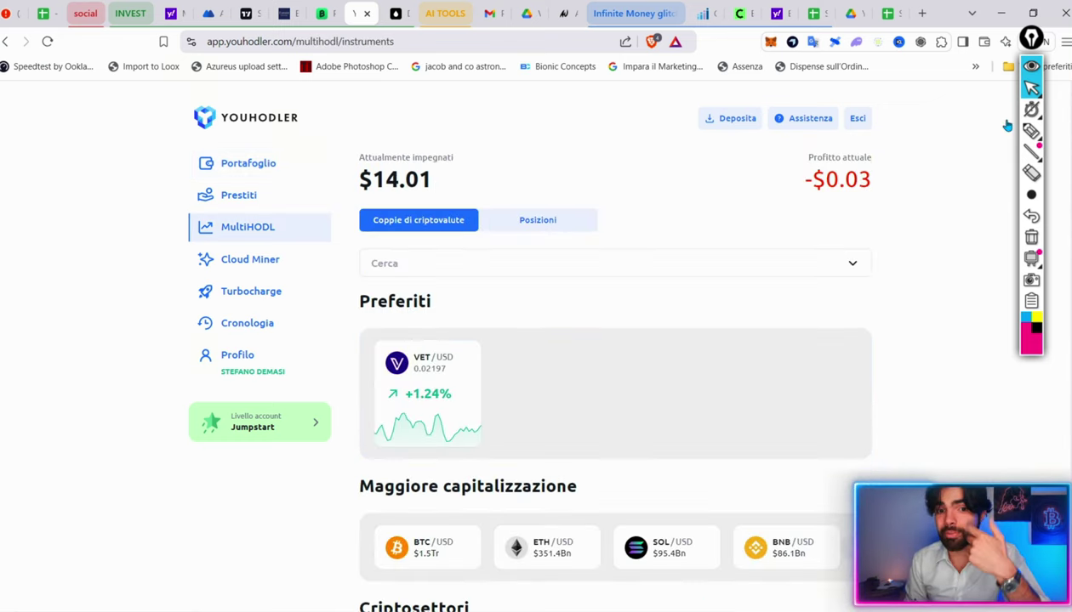
{"action": "key", "text": "alt+Right"}
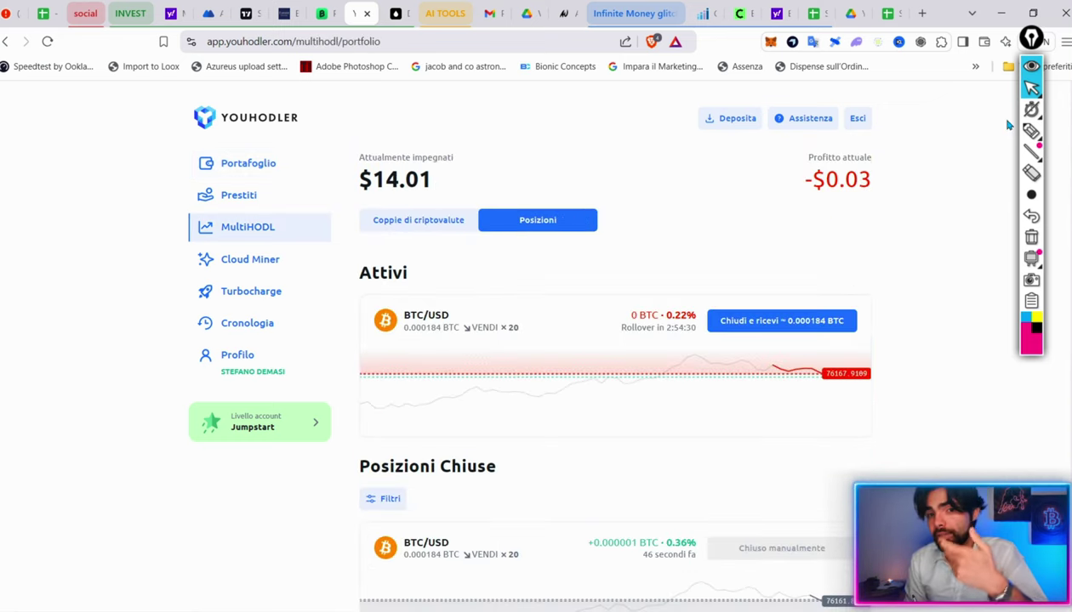
{"action": "key", "text": "alt+Left"}
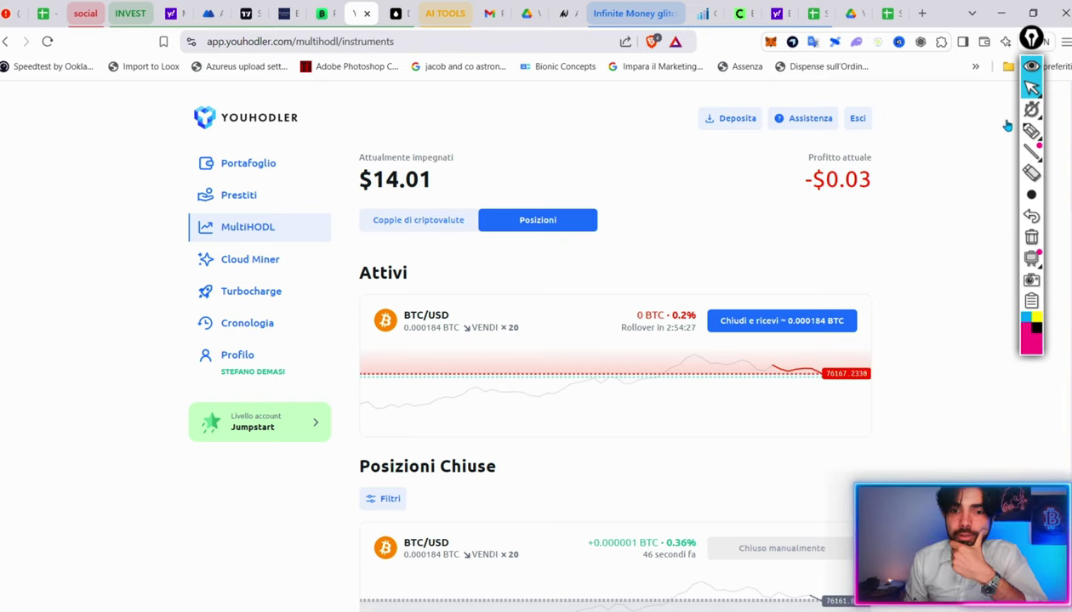
{"action": "key", "text": "alt+Left"}
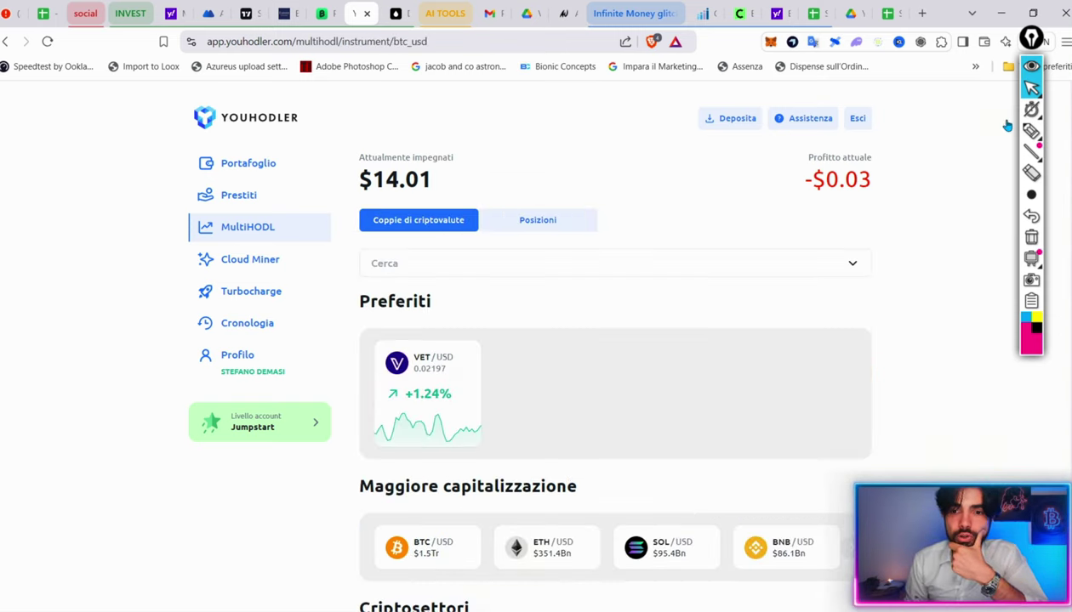
{"action": "scroll", "coordinate": [1008, 125], "scroll_direction": "down", "scroll_amount": 5}
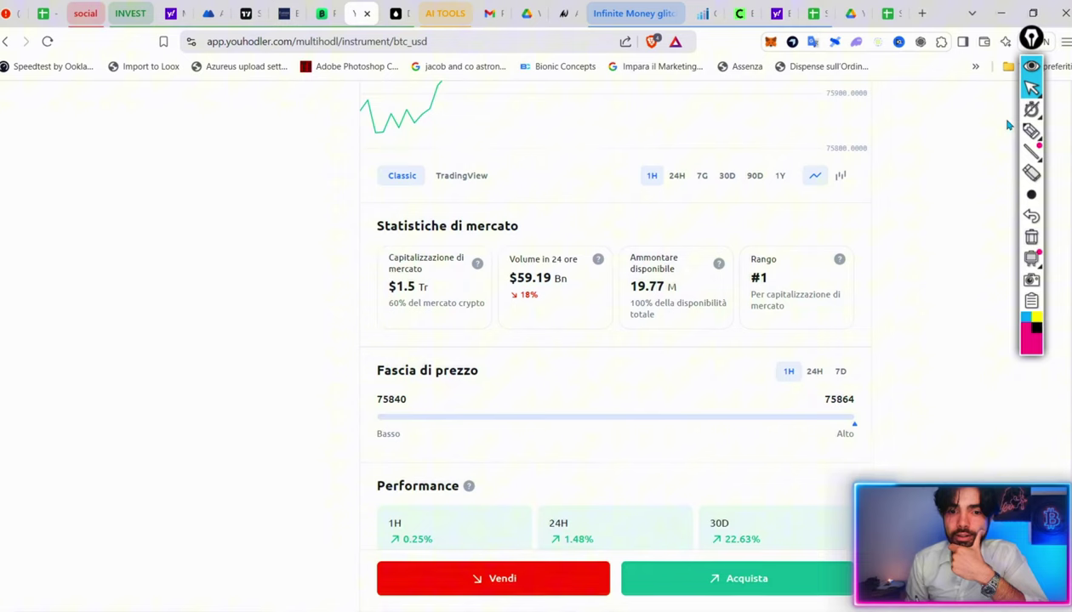
{"action": "key", "text": "alt+Left"}
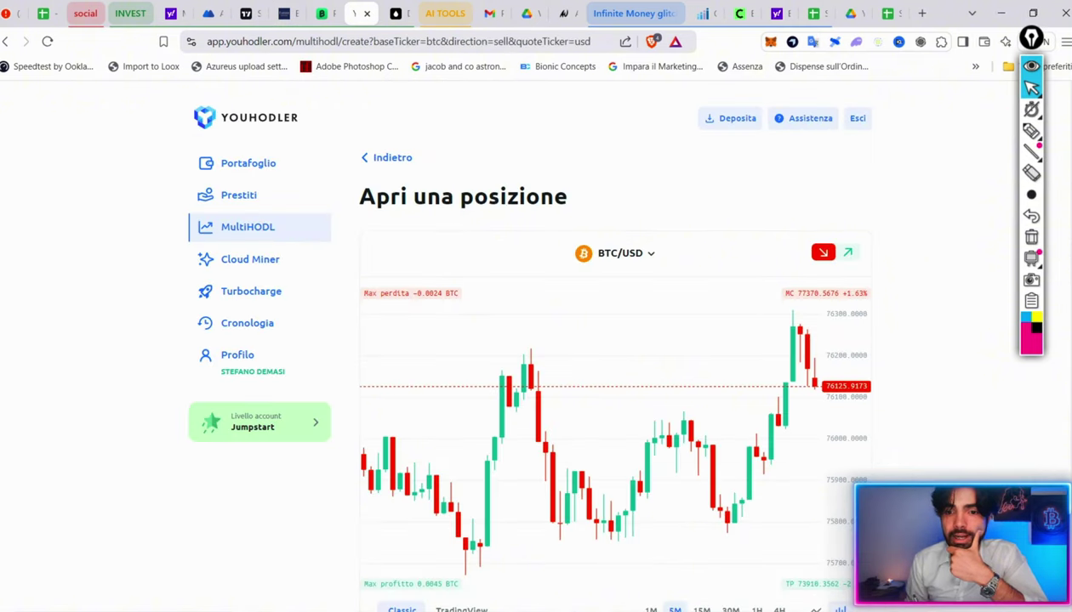
- Set the position amount to 0.000184 BTC with a x20 multiplier, and check the price chart
{"action": "scroll", "coordinate": [1008, 125], "scroll_direction": "down", "scroll_amount": 4}
{"action": "left_click", "coordinate": [838, 376]}
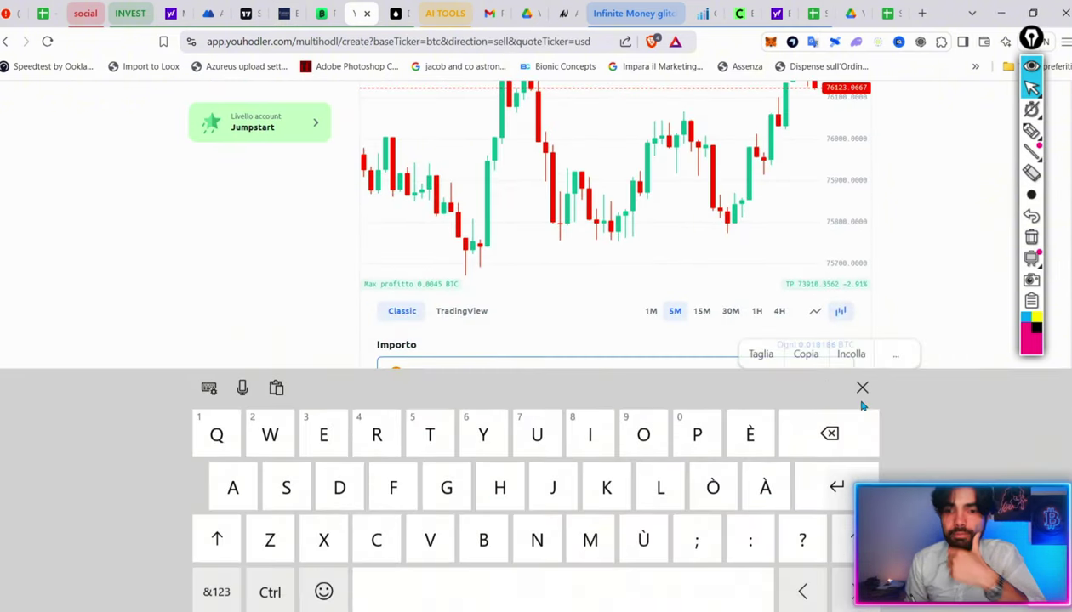
{"action": "type", "text": "0.000184"}
{"action": "left_click", "coordinate": [860, 408]}
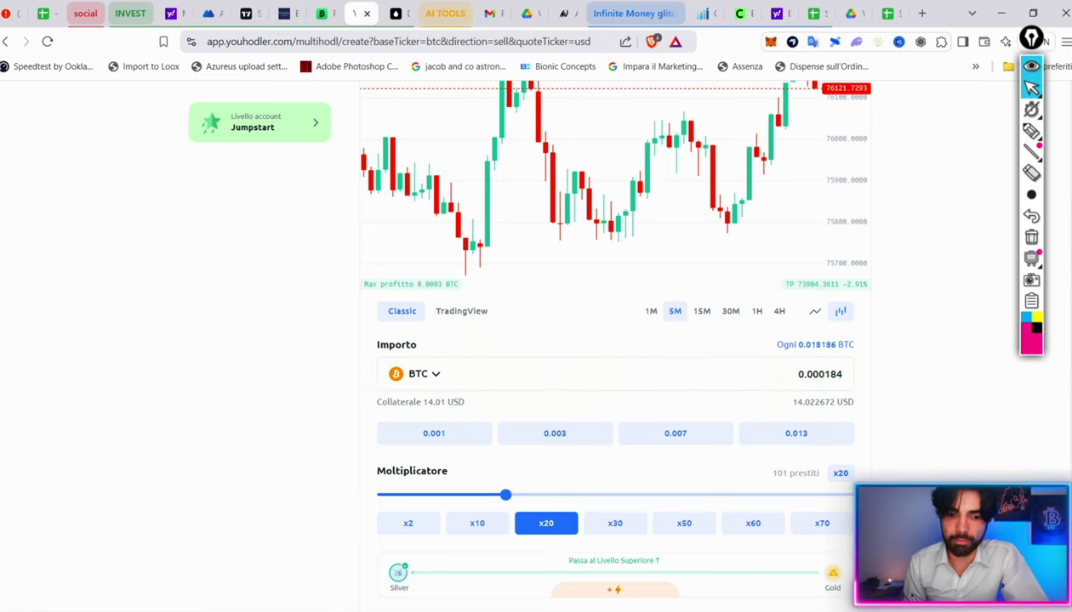
{"action": "scroll", "coordinate": [838, 549], "scroll_direction": "up", "scroll_amount": 1}
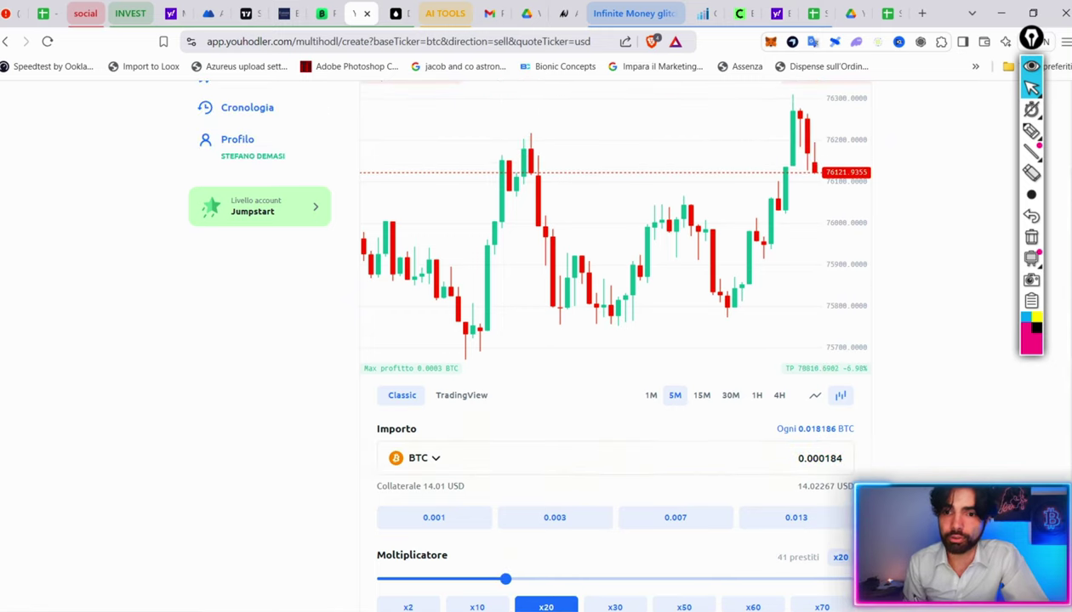
{"action": "scroll", "coordinate": [595, 341], "scroll_direction": "up", "scroll_amount": 3}
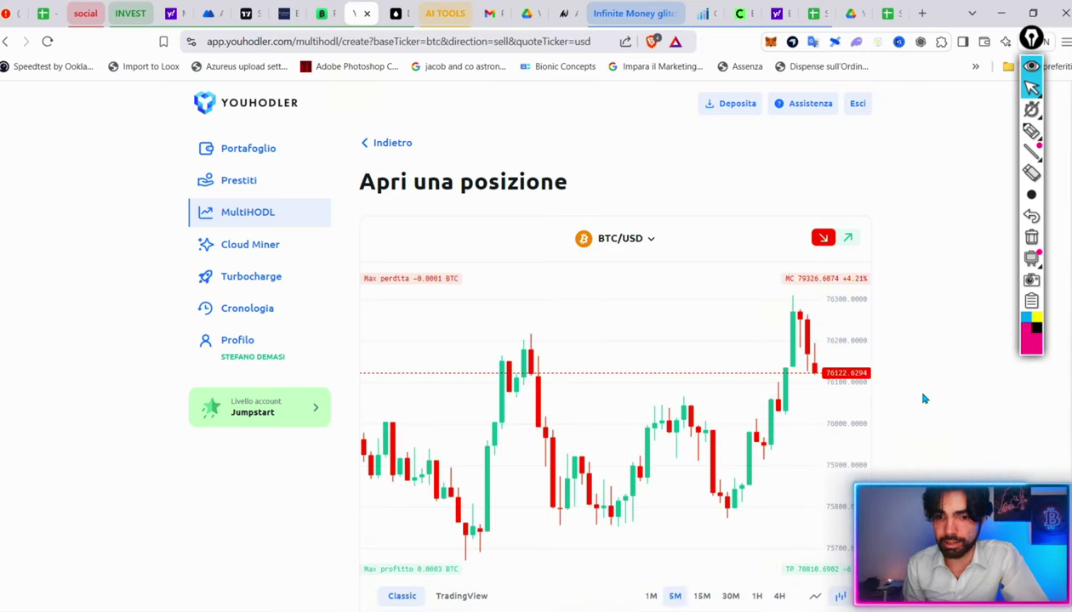
- Enable take-profit and stop-loss, set the take-profit price level to 76059, and submit the sell position
{"action": "scroll", "coordinate": [950, 401], "scroll_direction": "down", "scroll_amount": 7}
{"action": "left_click", "coordinate": [841, 406]}
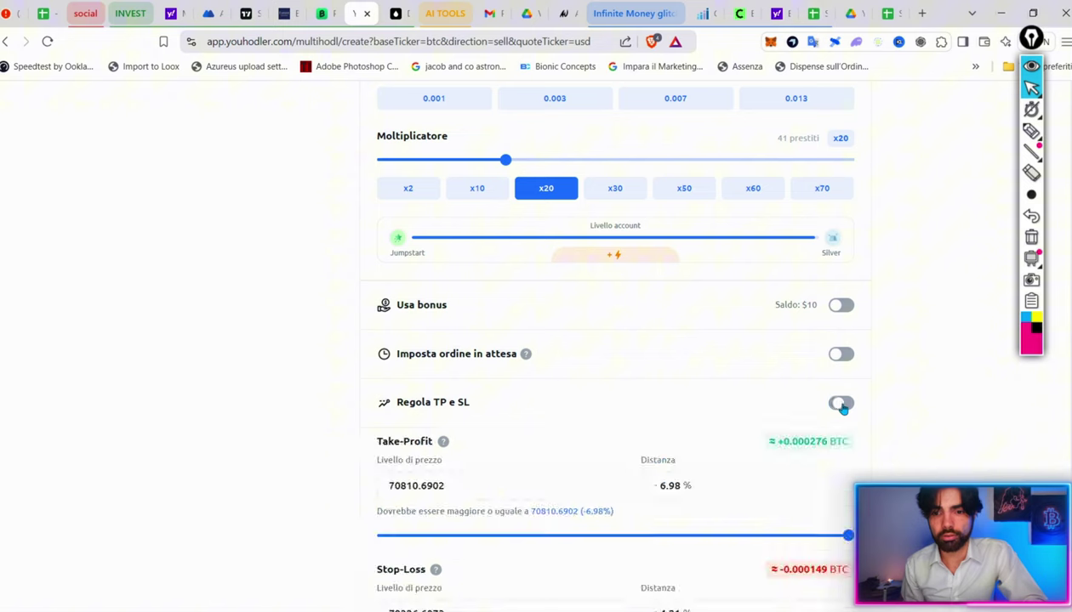
{"action": "left_click", "coordinate": [563, 488]}
{"action": "key", "text": "ctrl+a"}
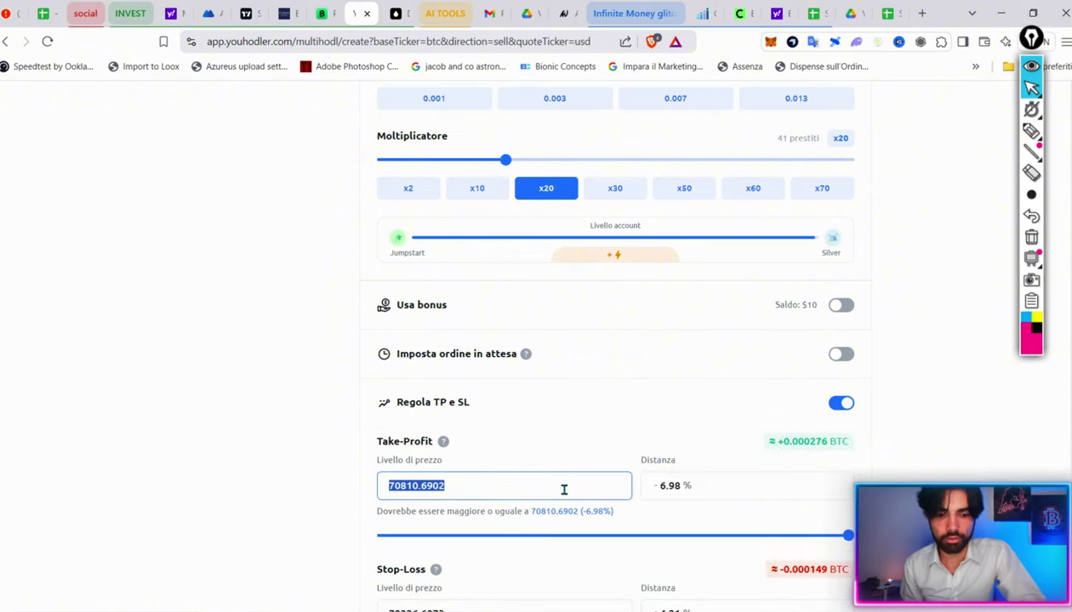
{"action": "type", "text": "76059"}
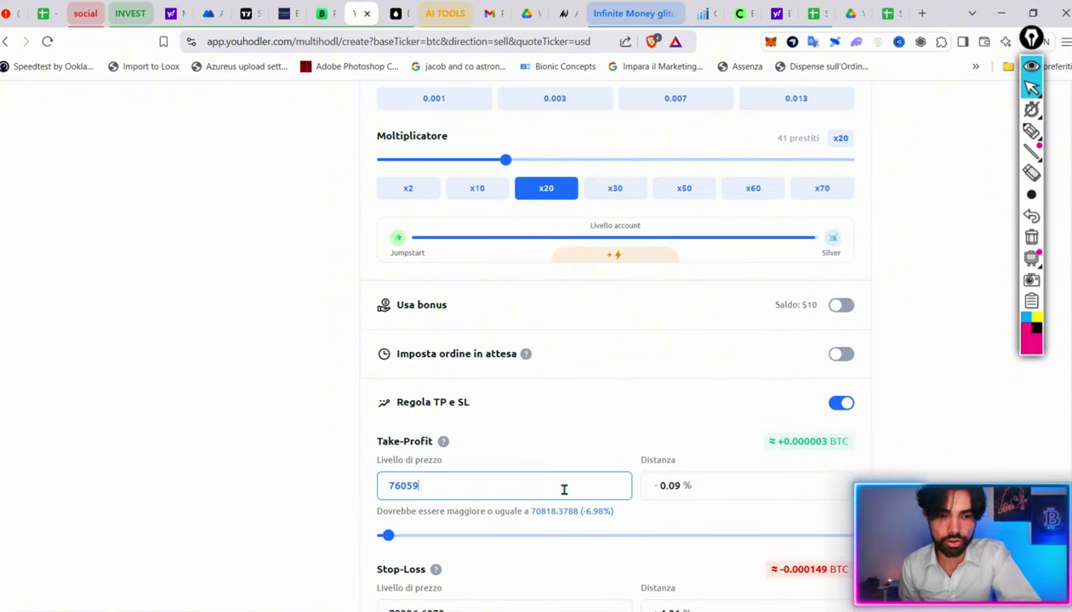
{"action": "scroll", "coordinate": [564, 490], "scroll_direction": "down", "scroll_amount": 1}
{"action": "scroll", "coordinate": [595, 495], "scroll_direction": "down", "scroll_amount": 3}
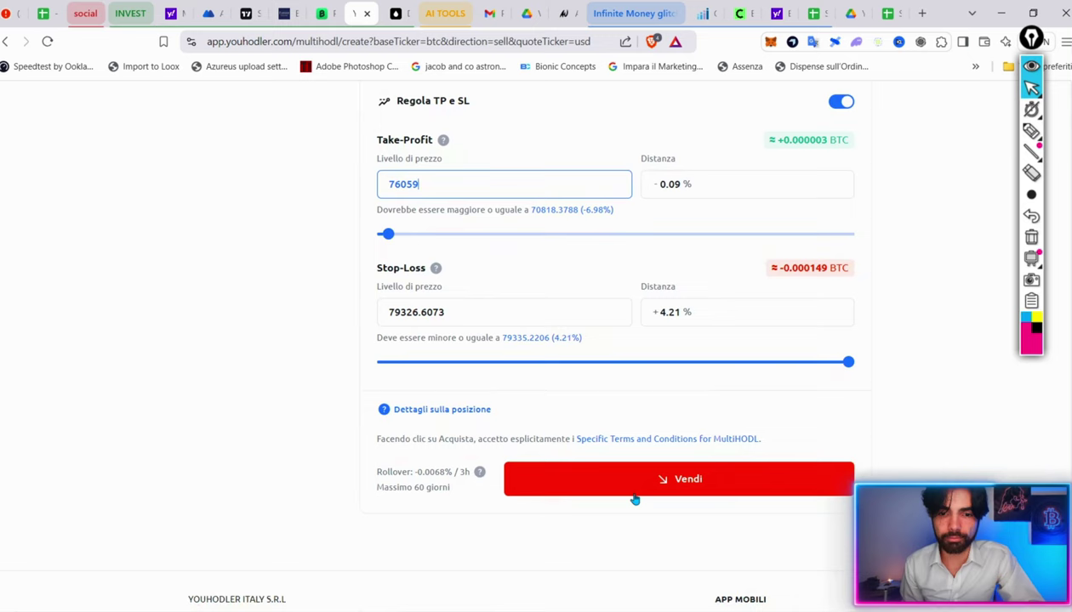
{"action": "left_click", "coordinate": [703, 492]}
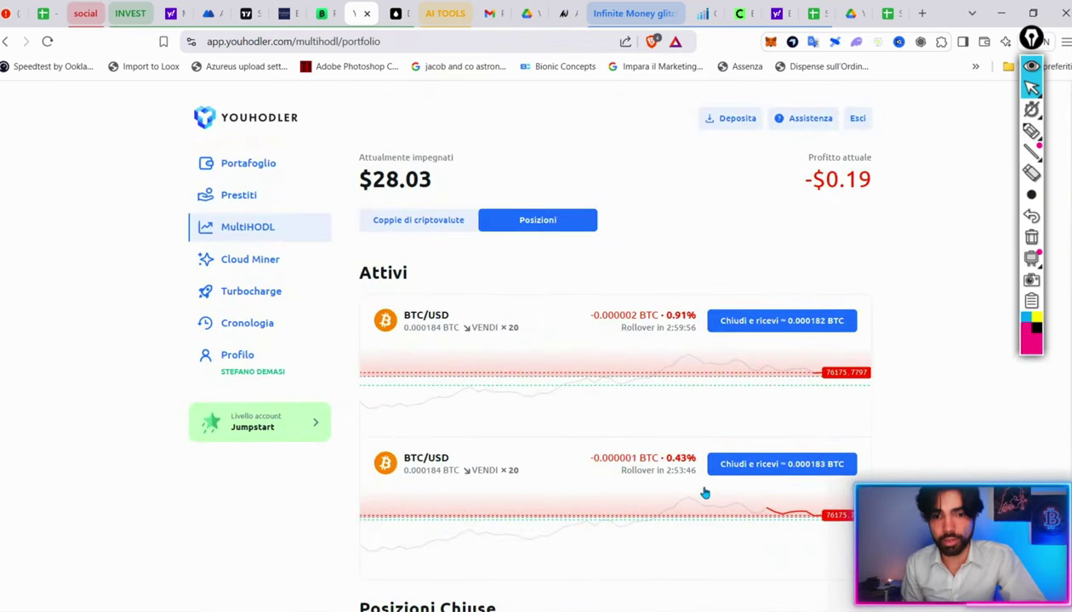
- Check the take-profit level of the older active BTC/USD sell position and return to the positions list
{"action": "left_click", "coordinate": [558, 460]}
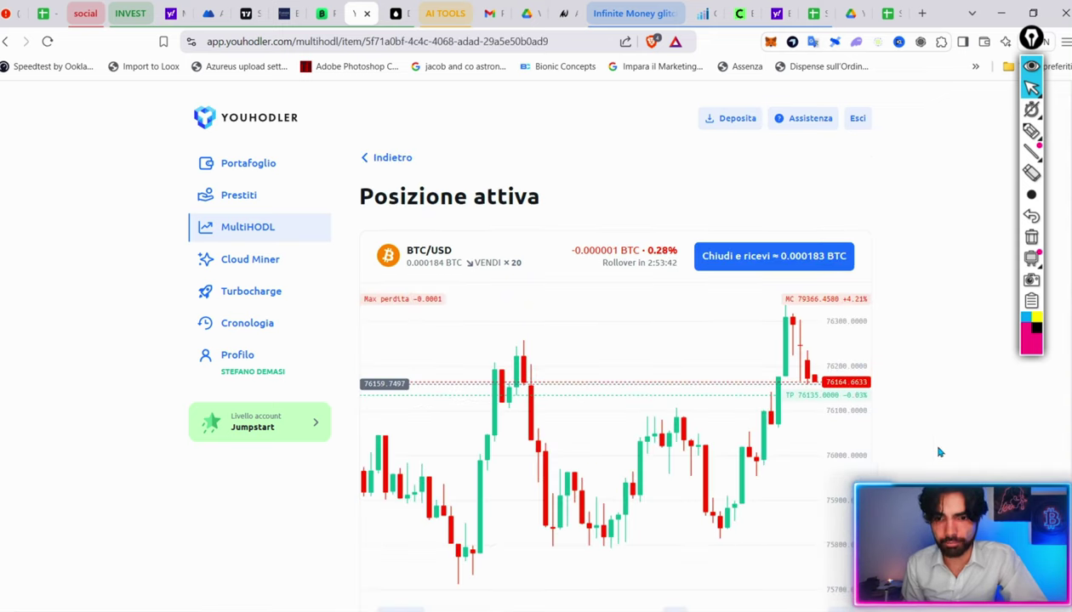
{"action": "scroll", "coordinate": [938, 452], "scroll_direction": "down", "scroll_amount": 1}
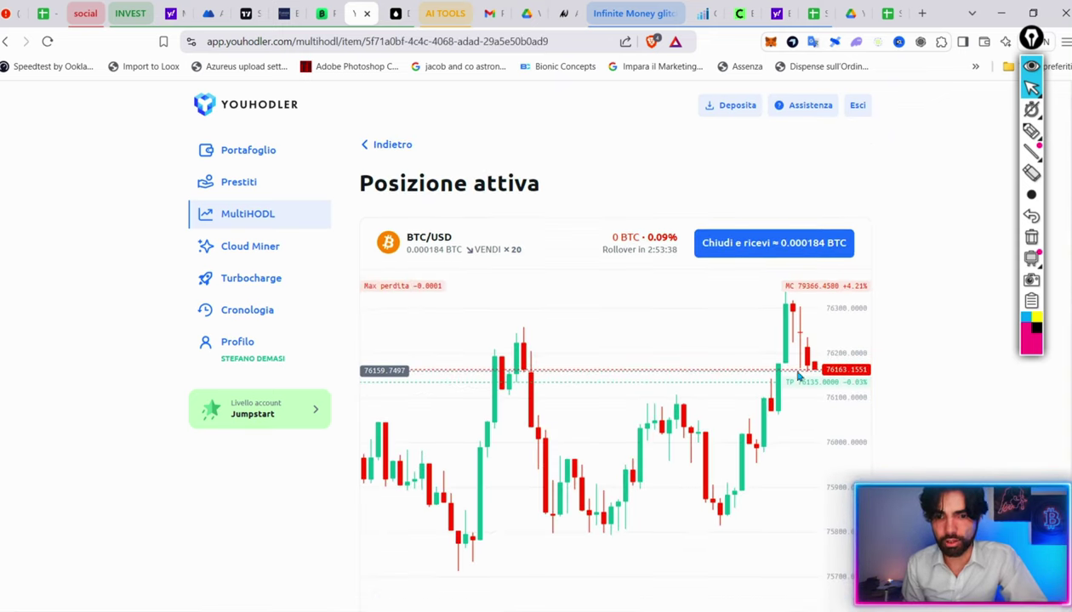
{"action": "left_click", "coordinate": [375, 146]}
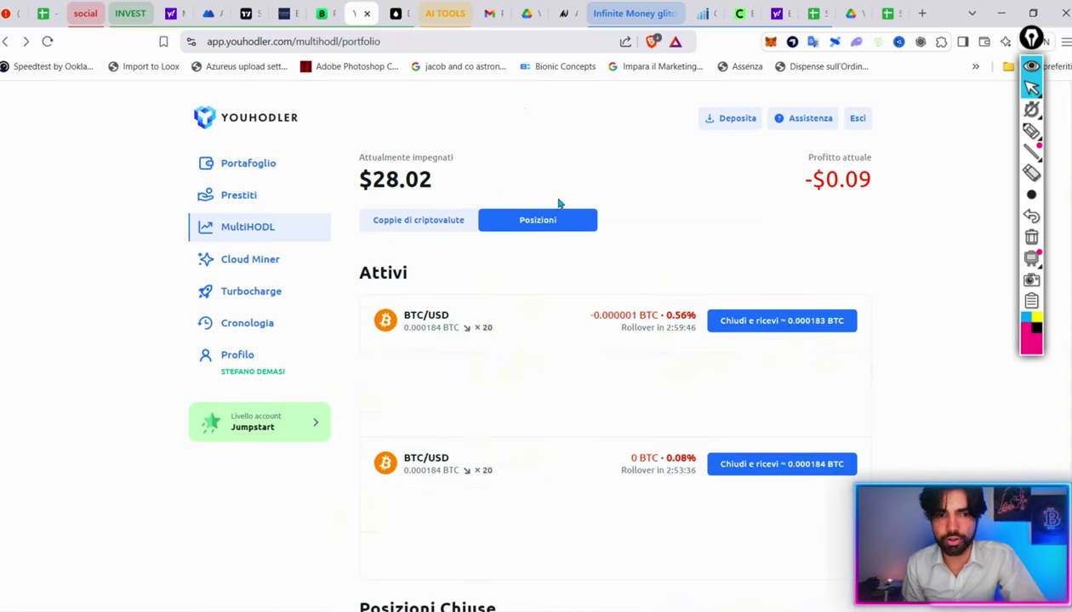
- Adjust the newest active BTC/USD sell position so its take-profit price level is 76135
{"action": "left_click", "coordinate": [614, 331]}
{"action": "scroll", "coordinate": [466, 353], "scroll_direction": "down", "scroll_amount": 3}
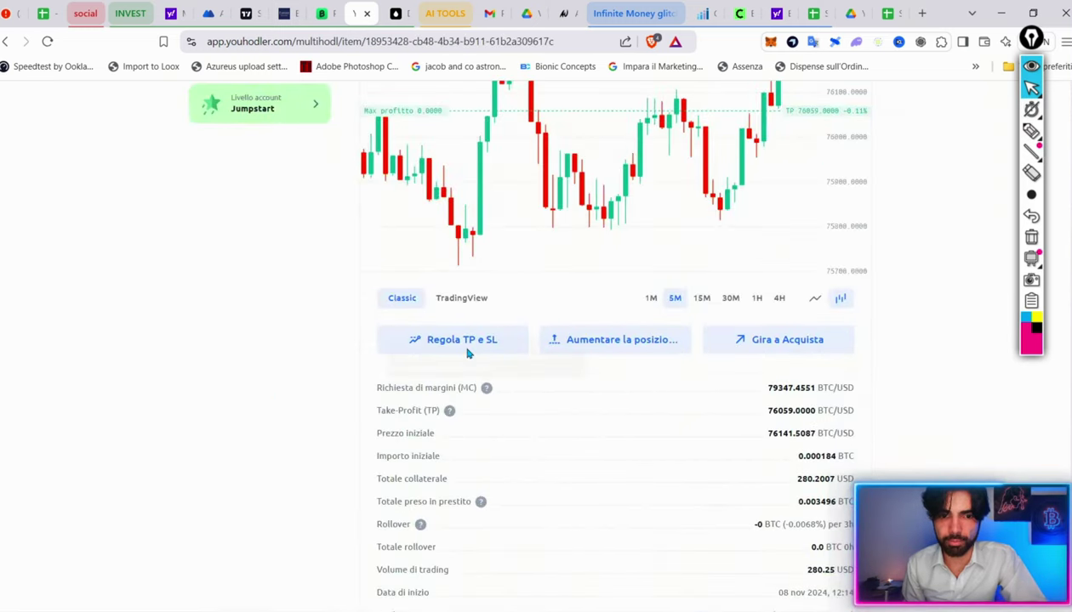
{"action": "left_click", "coordinate": [455, 340]}
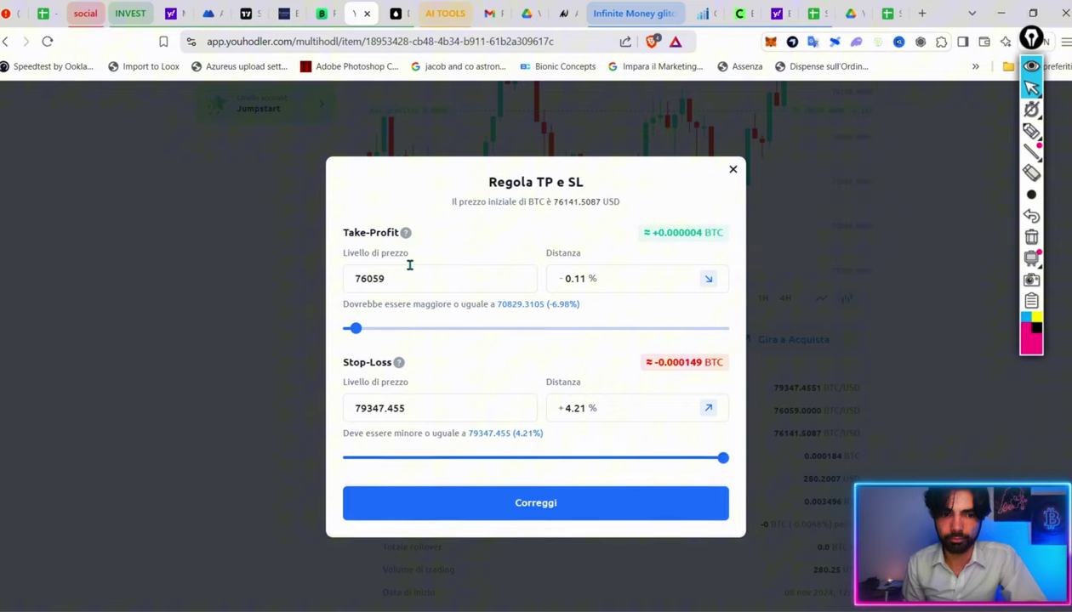
{"action": "left_click_drag", "start_coordinate": [369, 281], "coordinate": [457, 285]}
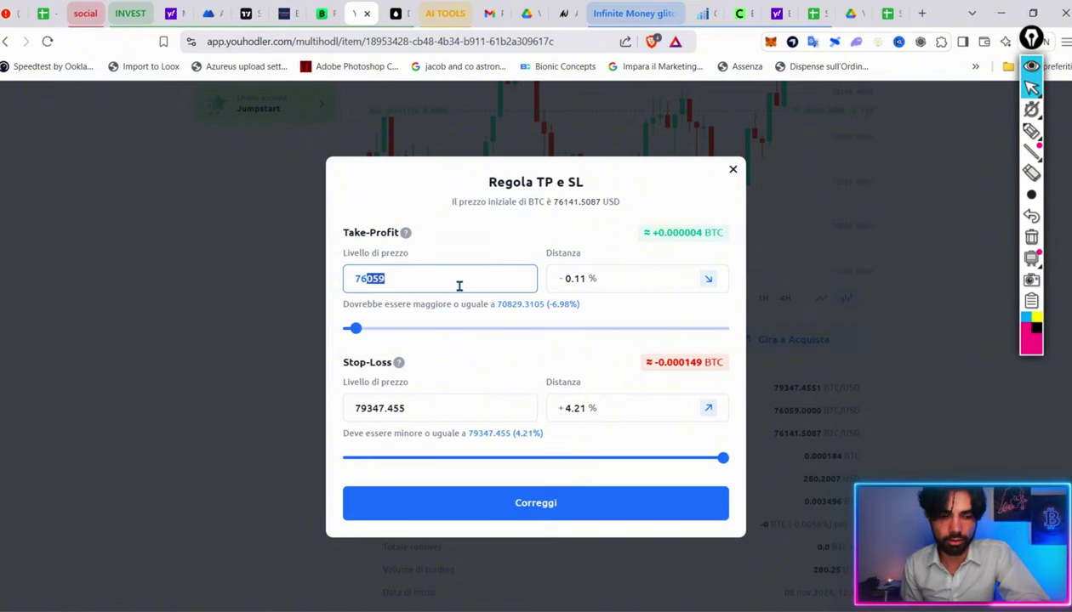
{"action": "type", "text": "135"}
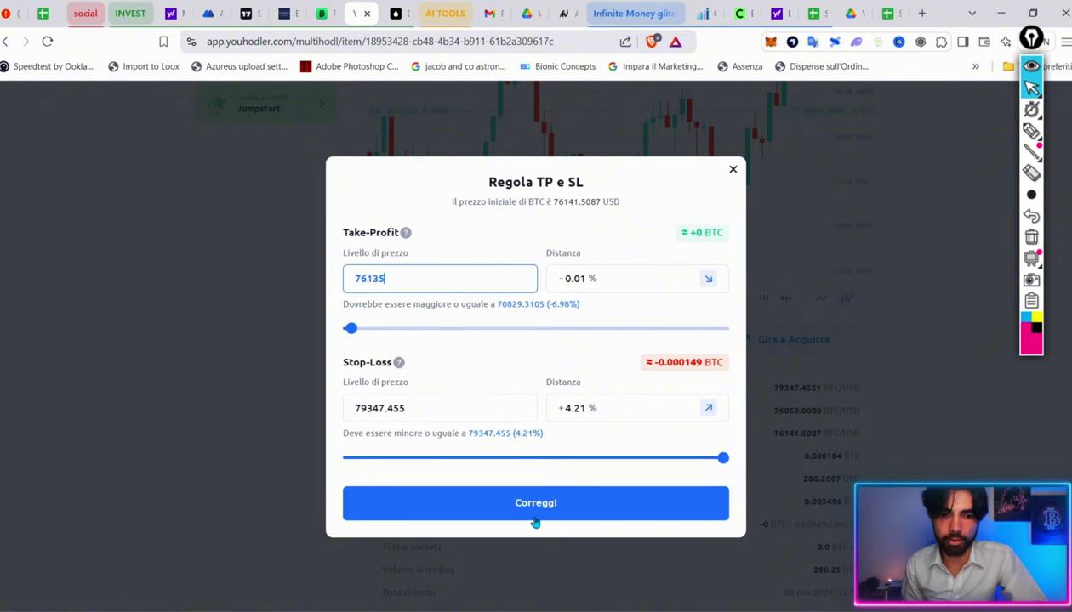
{"action": "left_click", "coordinate": [535, 508]}
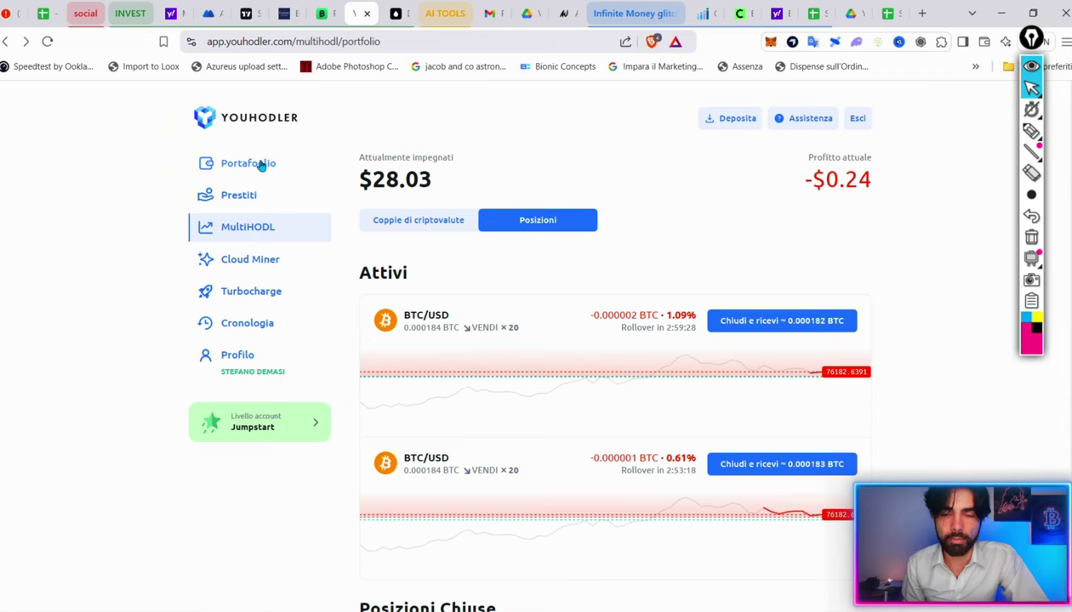
- Look up the monthly trading volume required for the Silver level on the Cloud Miner page
{"action": "left_click", "coordinate": [263, 162]}
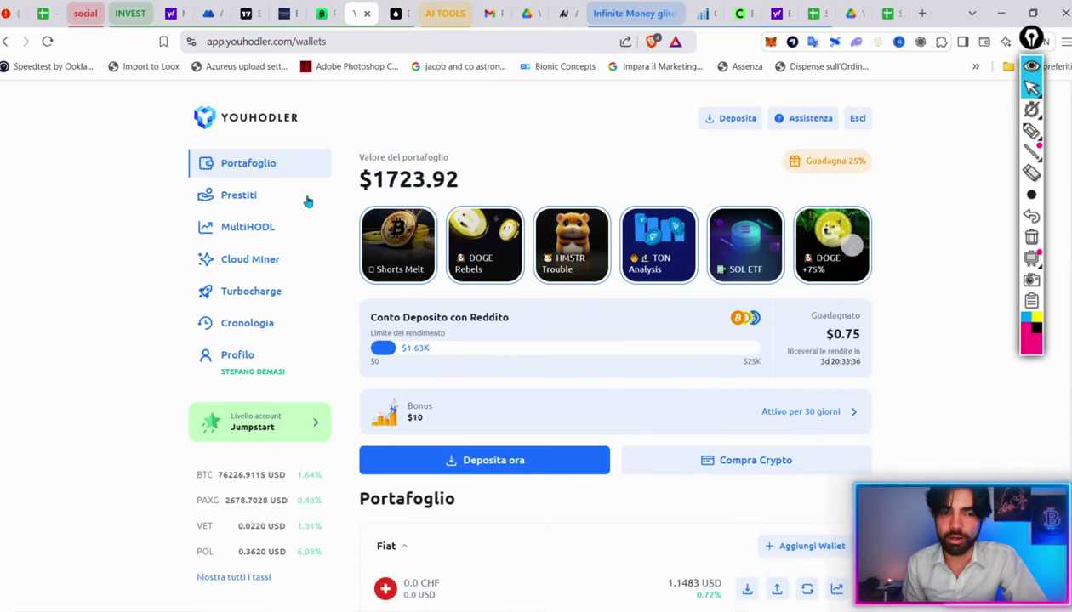
{"action": "left_click", "coordinate": [254, 226]}
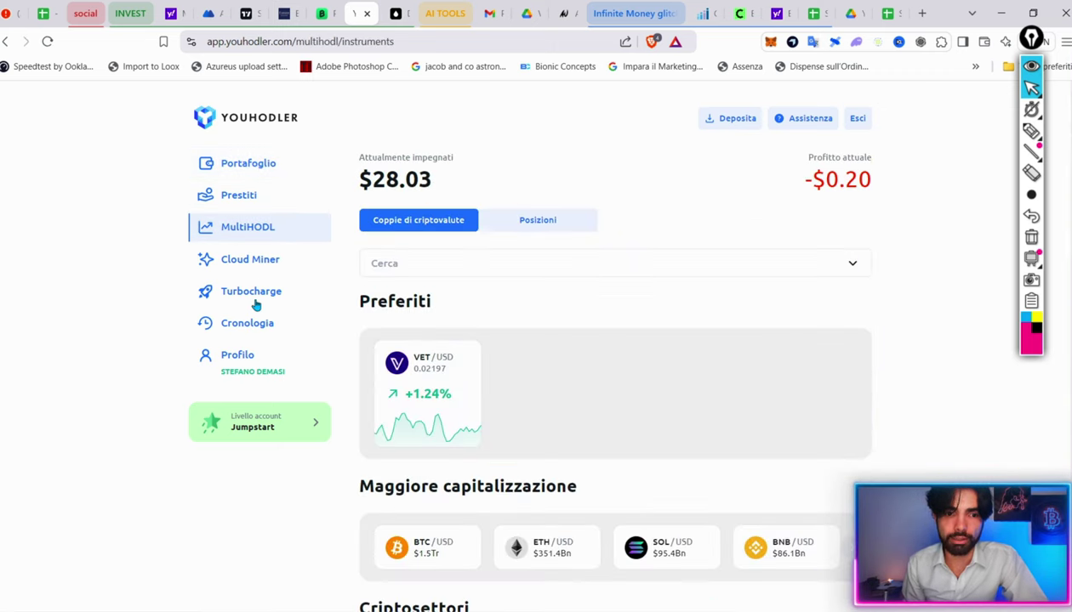
{"action": "left_click", "coordinate": [255, 294]}
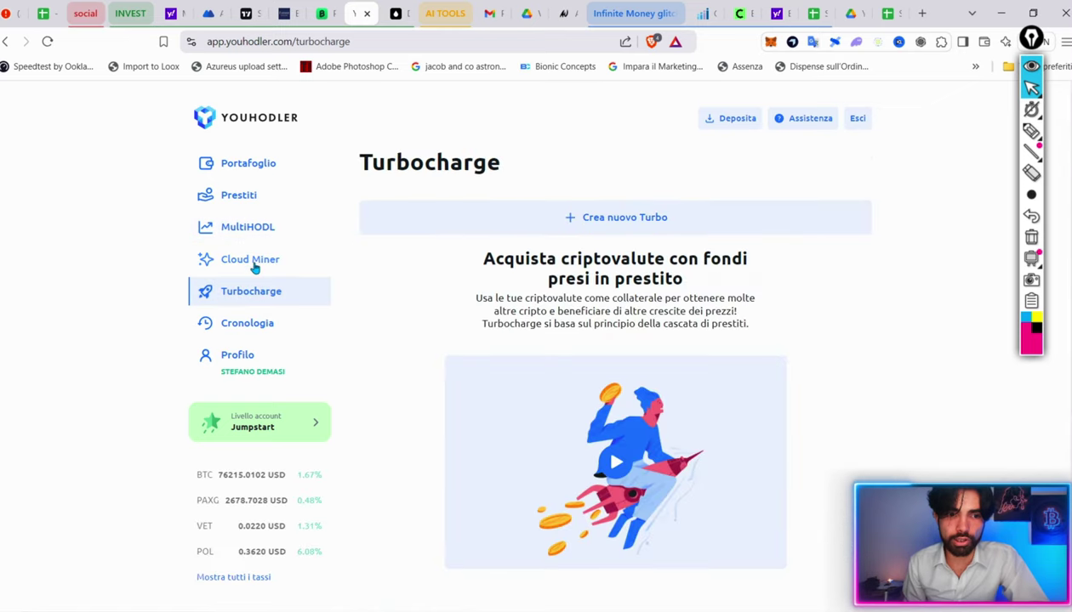
{"action": "left_click", "coordinate": [252, 260]}
{"action": "scroll", "coordinate": [417, 376], "scroll_direction": "down", "scroll_amount": 5}
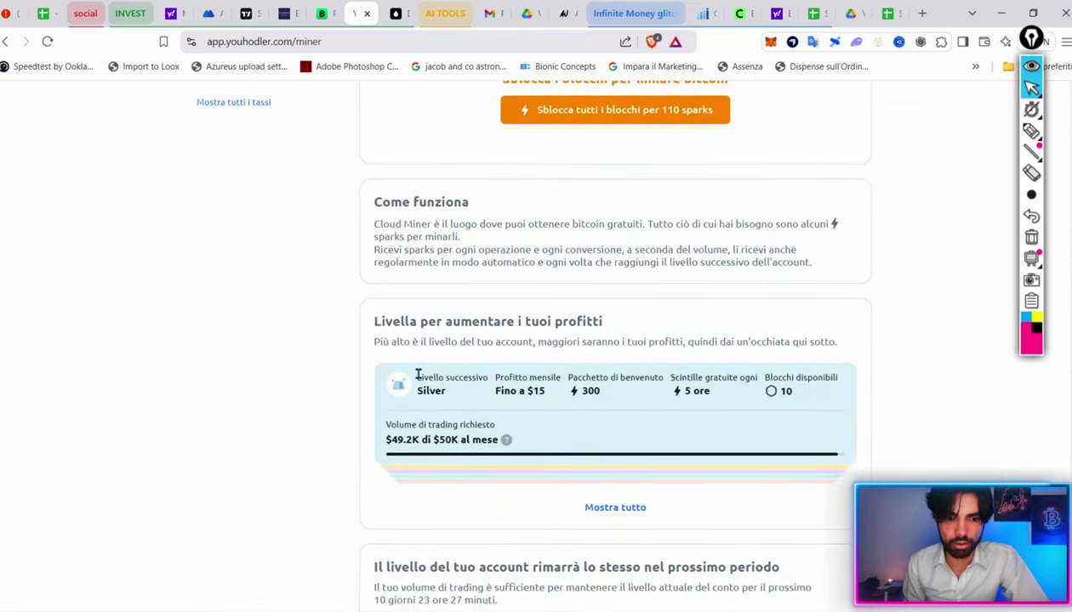
{"action": "scroll", "coordinate": [420, 318], "scroll_direction": "up", "scroll_amount": 5}
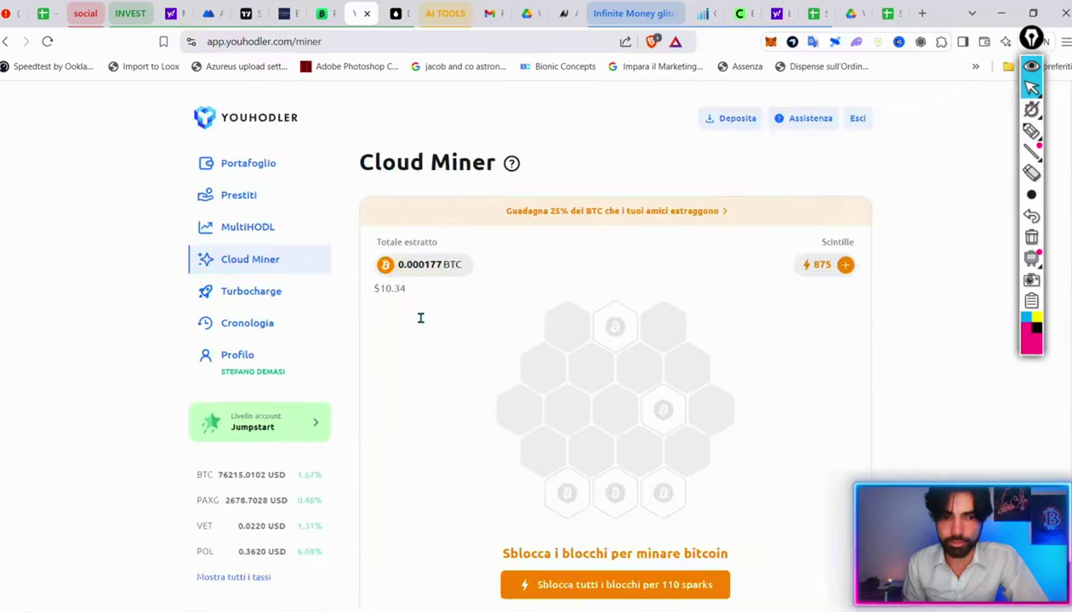
- Return to the MultiHODL positions and manually close the older active BTC/USD sell position
{"action": "left_click", "coordinate": [254, 228]}
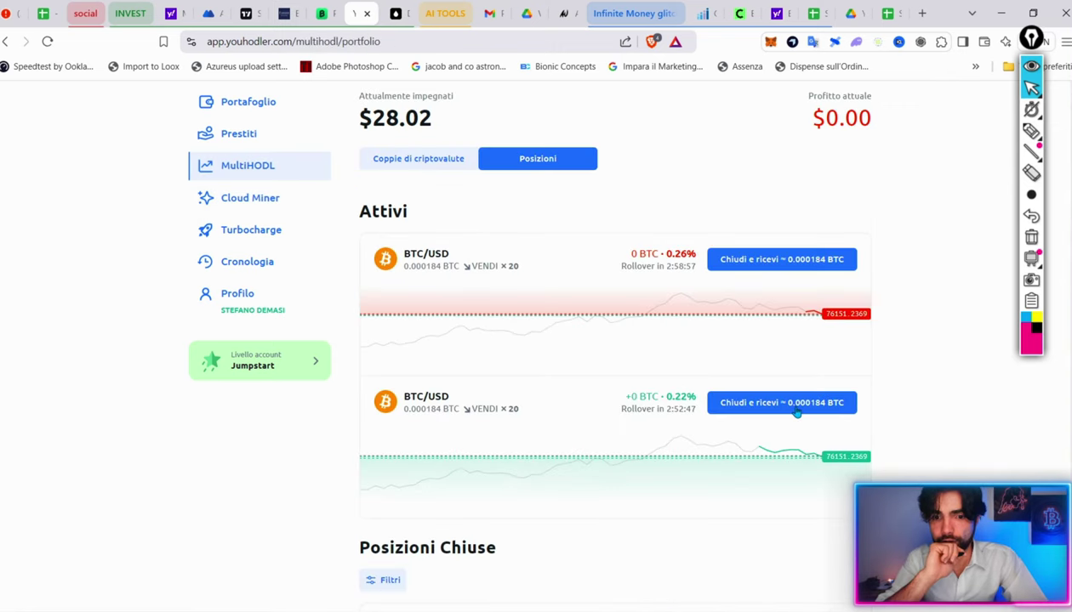
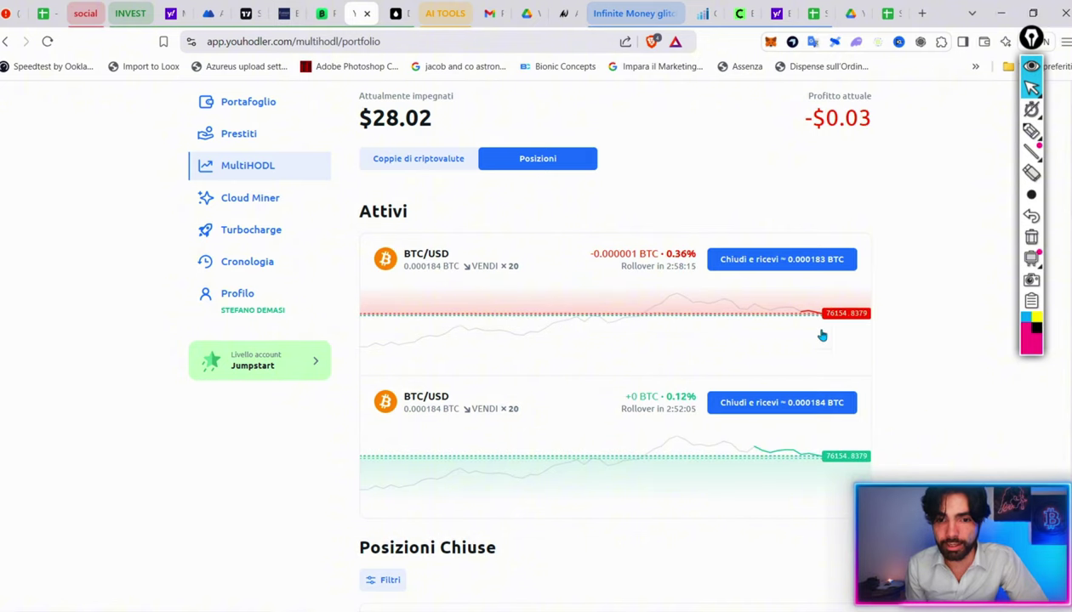
{"action": "left_click", "coordinate": [779, 405]}
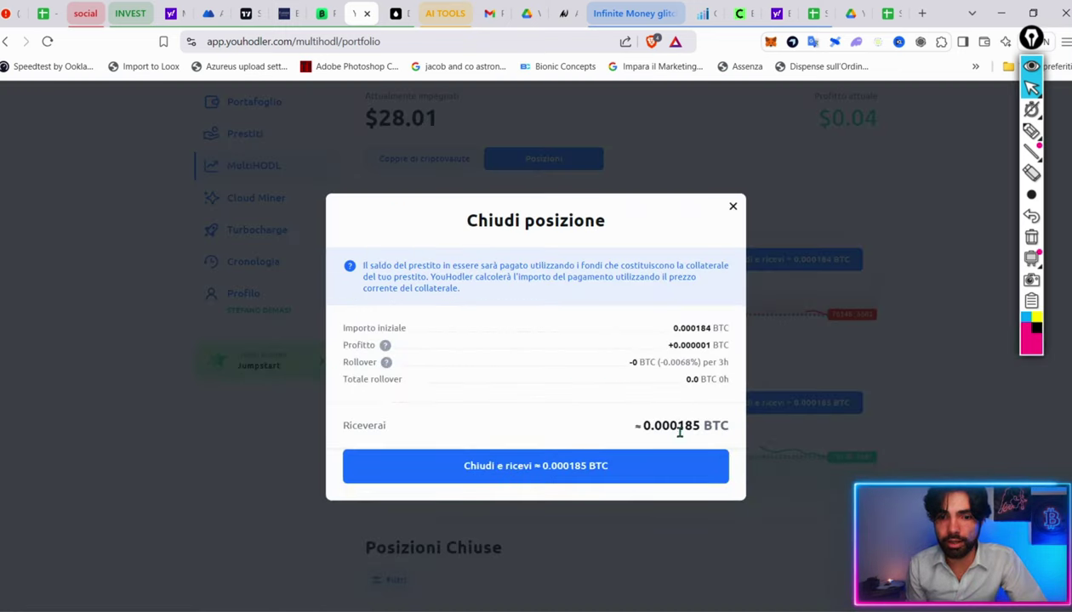
{"action": "left_click", "coordinate": [646, 479]}
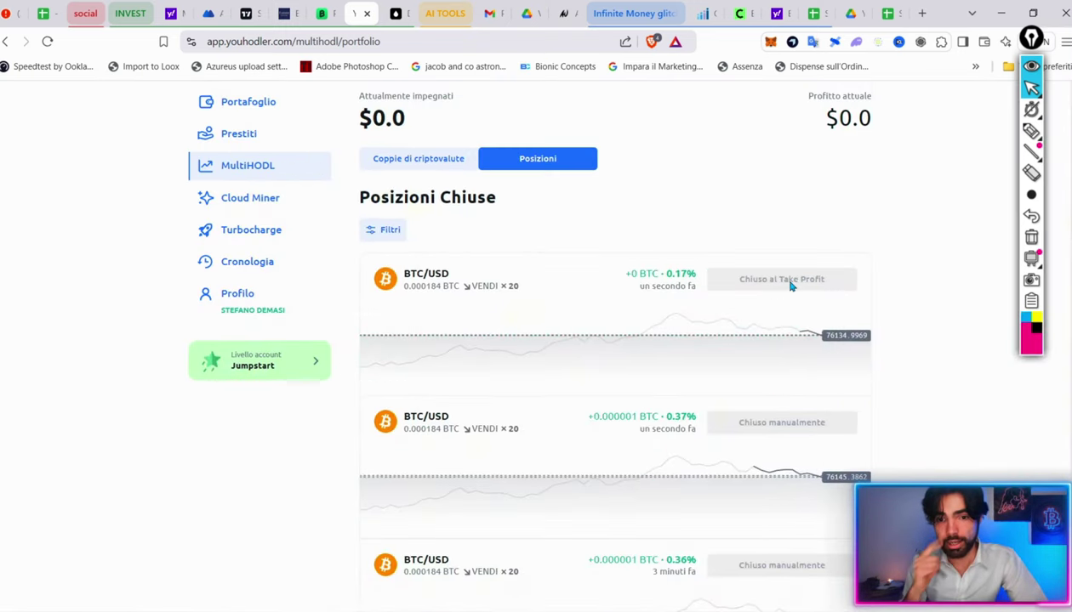
{"action": "scroll", "coordinate": [789, 285], "scroll_direction": "up", "scroll_amount": 1}
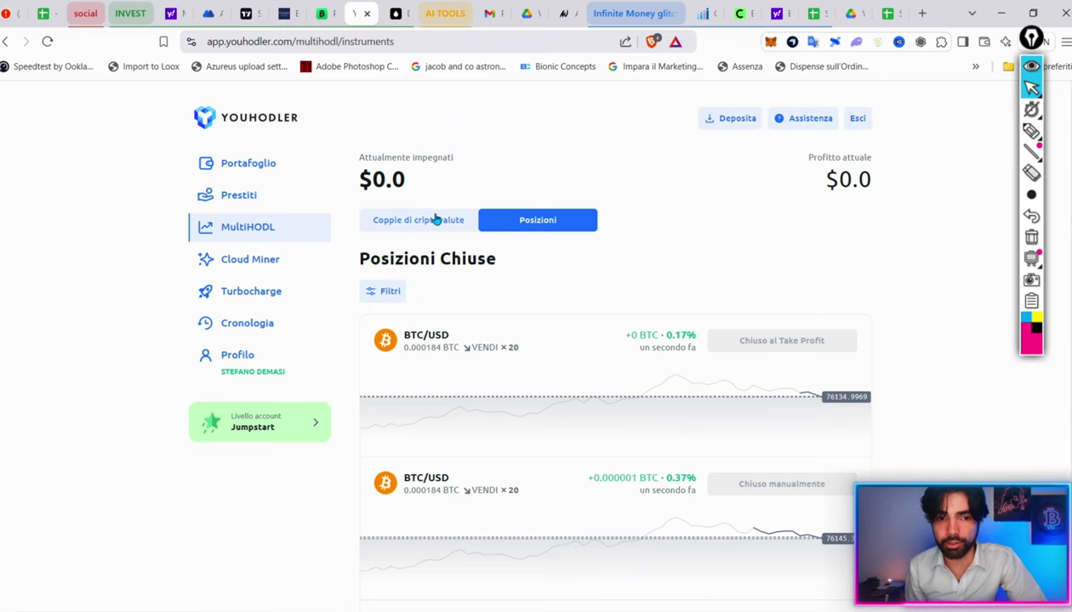
- Find the BTC wallet balance in the portfolio and handwrite 0,018371 with the pen in the blank area beside the wallet list
{"action": "left_click", "coordinate": [255, 165]}
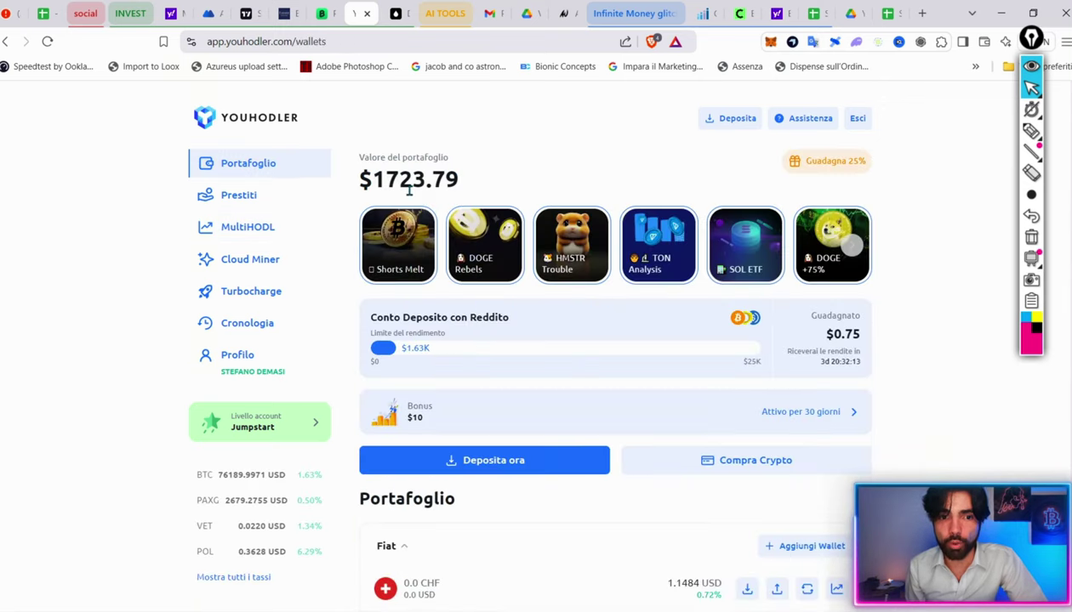
{"action": "scroll", "coordinate": [567, 349], "scroll_direction": "down", "scroll_amount": 5}
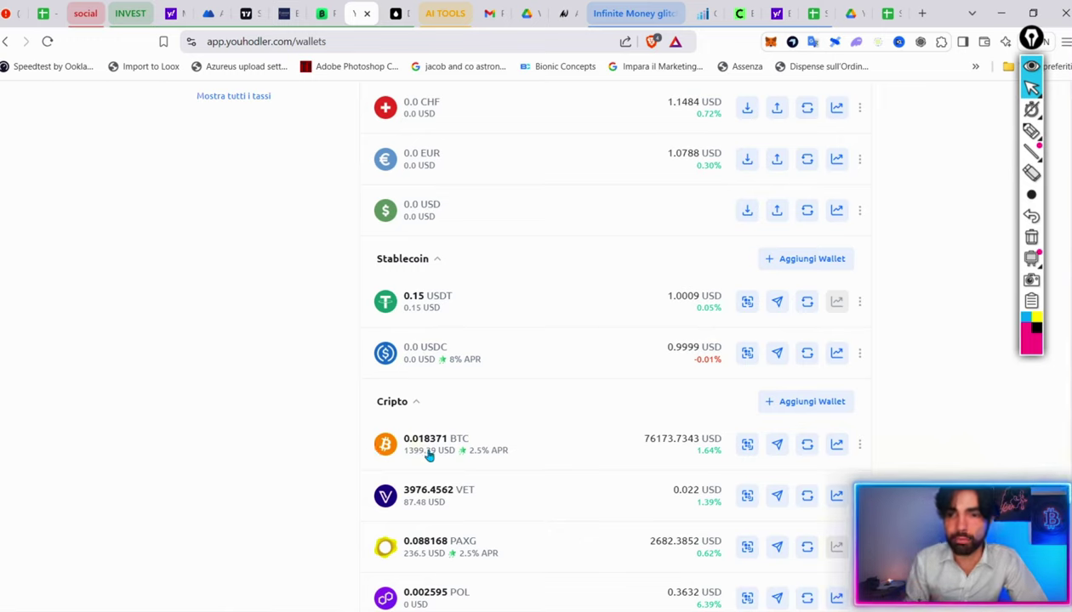
{"action": "left_click", "coordinate": [1031, 130]}
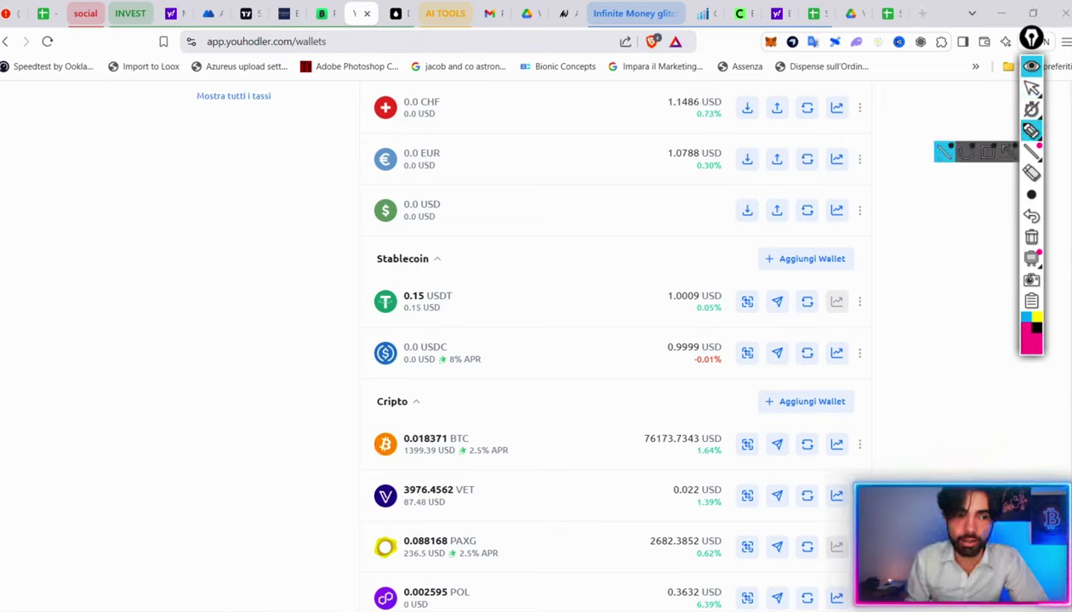
{"action": "mouse_move", "coordinate": [49, 205]}
{"action": "left_mouse_down"}
{"action": "mouse_move", "coordinate": [38, 215]}
{"action": "mouse_move", "coordinate": [204, 210]}
{"action": "mouse_move", "coordinate": [285, 232]}
{"action": "left_mouse_up"}
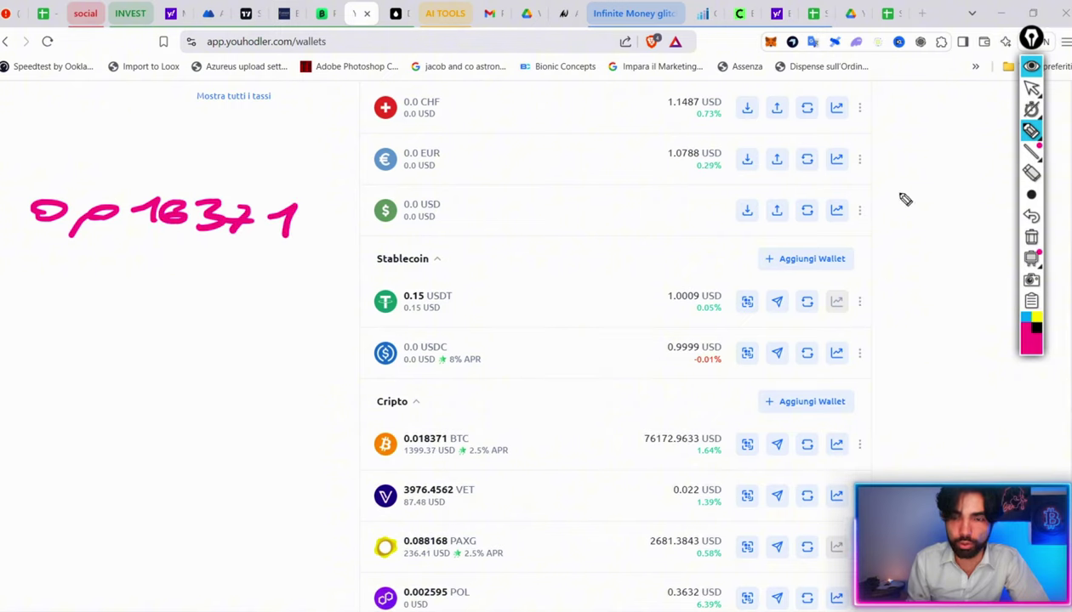
{"action": "left_click", "coordinate": [1031, 152]}
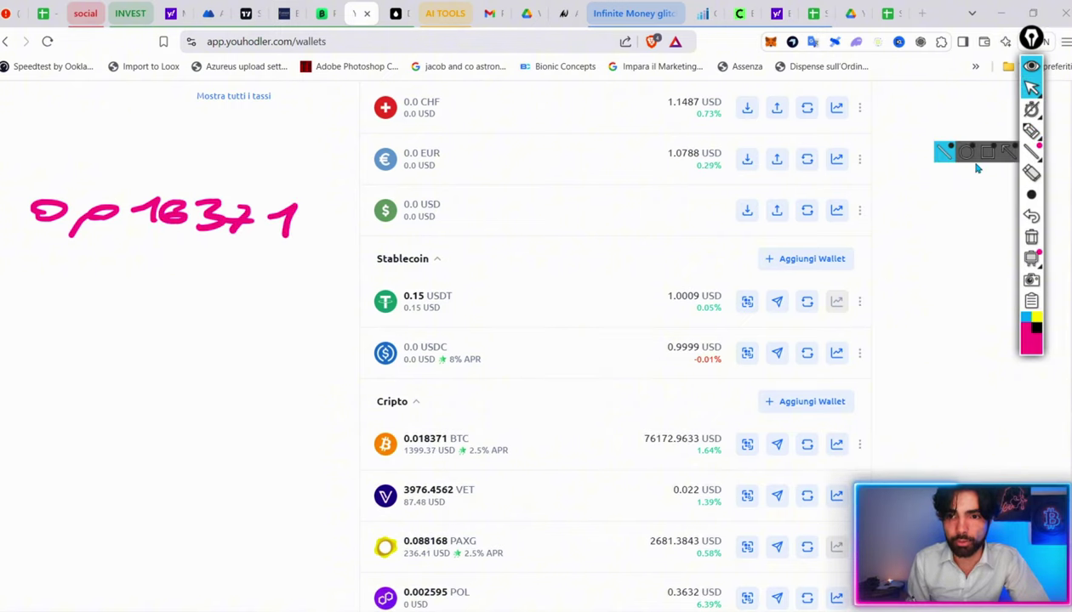
- Open the BTC/USD pair in MultiHODL and show its Classic chart as 5M candlesticks
{"action": "scroll", "coordinate": [914, 182], "scroll_direction": "up", "scroll_amount": 8}
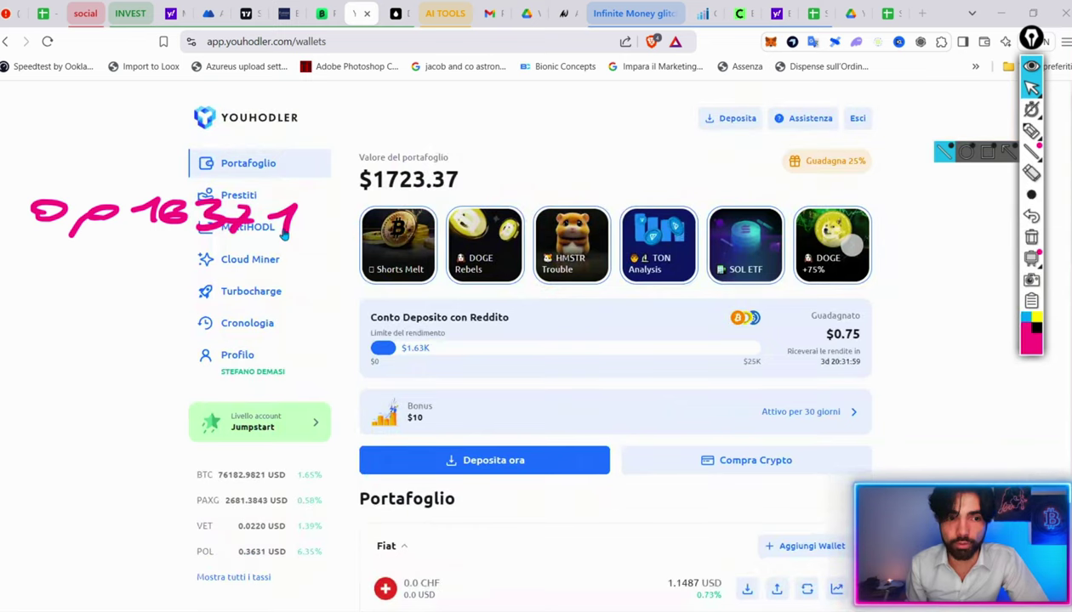
{"action": "left_click", "coordinate": [260, 236]}
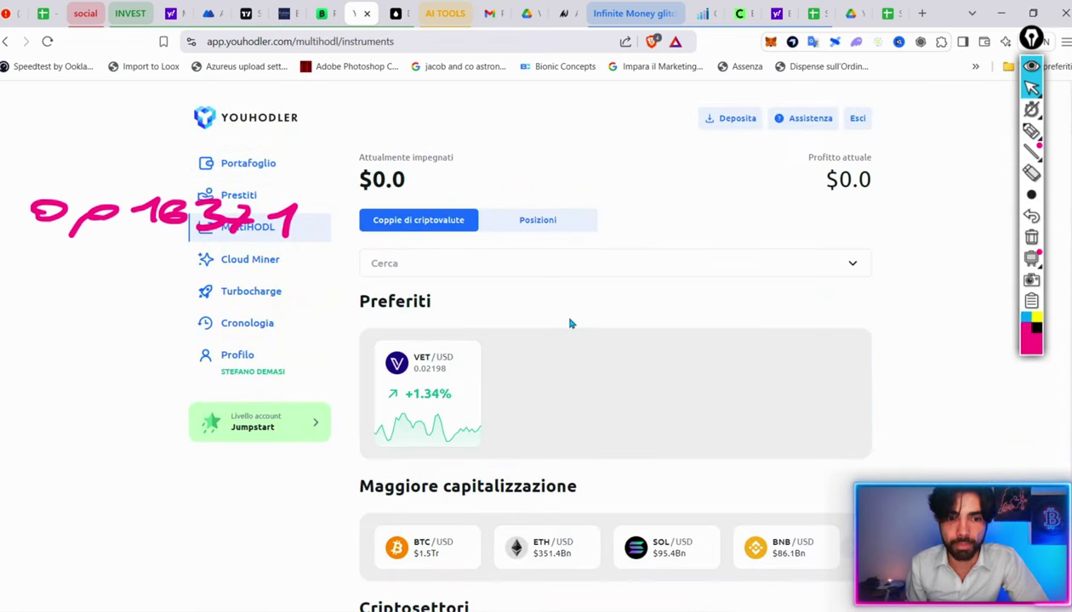
{"action": "left_click", "coordinate": [427, 545]}
{"action": "scroll", "coordinate": [655, 468], "scroll_direction": "down", "scroll_amount": 2}
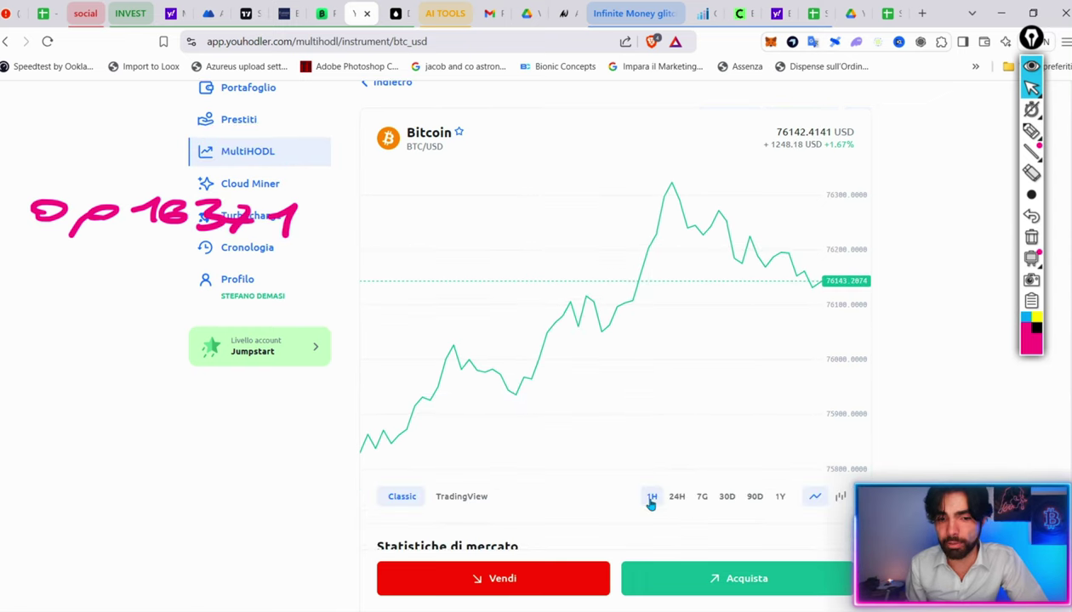
{"action": "left_click", "coordinate": [839, 496]}
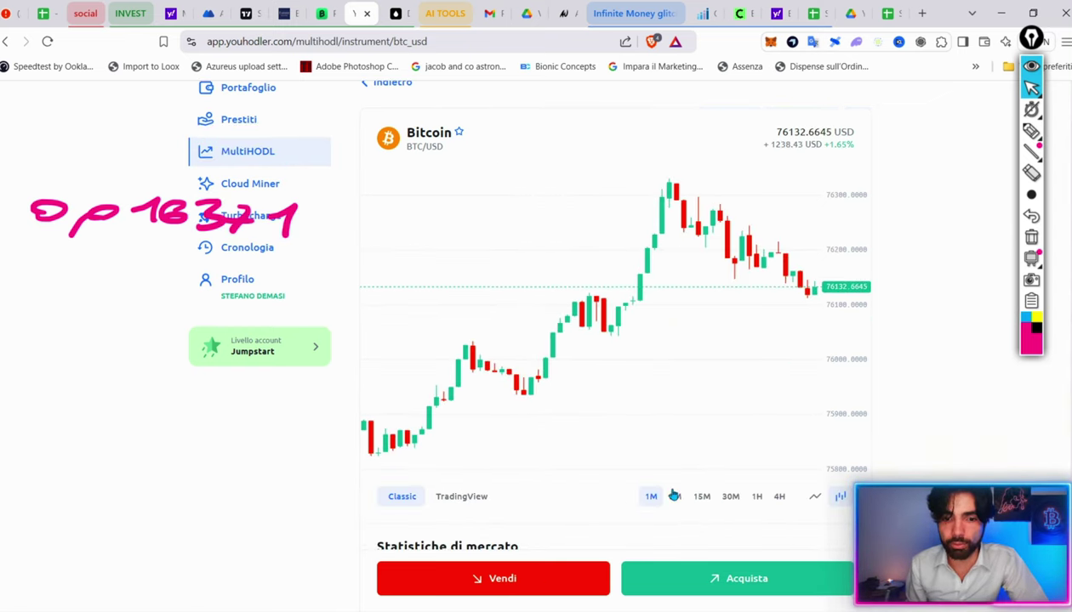
{"action": "left_click", "coordinate": [674, 496]}
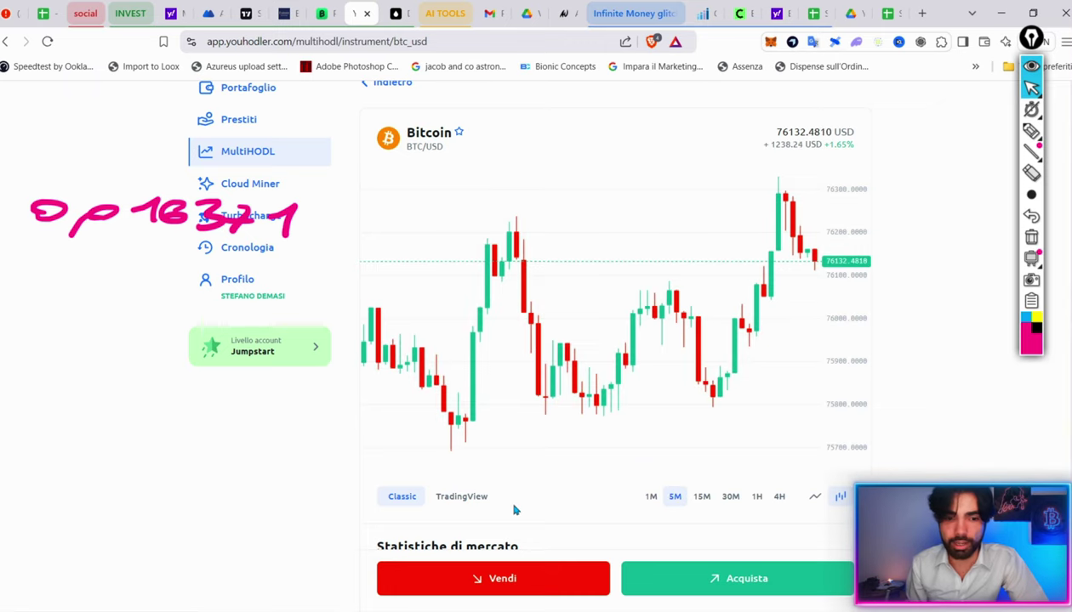
{"action": "left_click", "coordinate": [470, 499]}
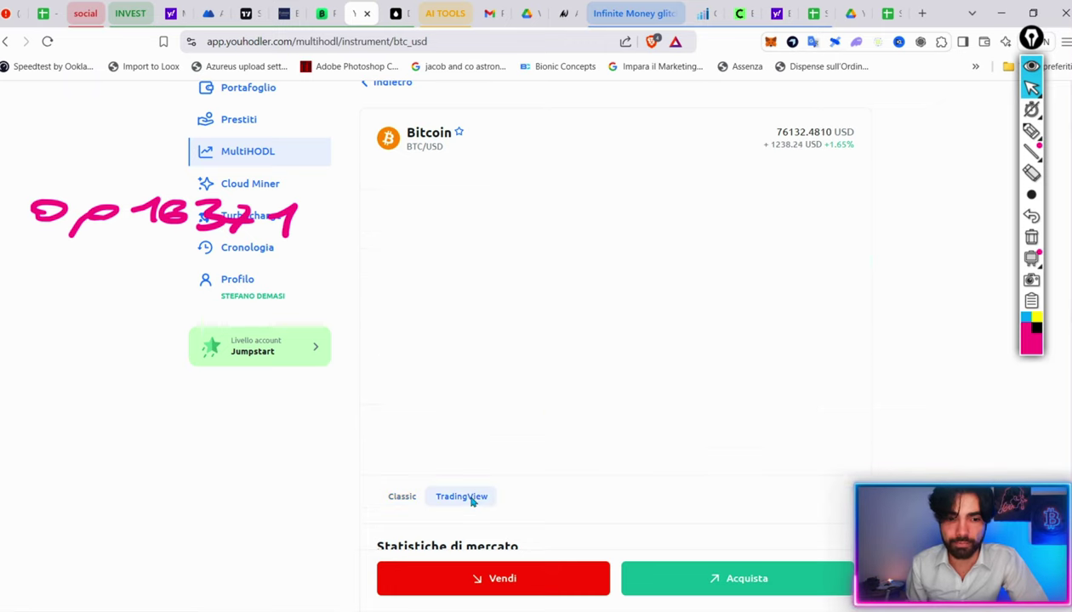
{"action": "left_click", "coordinate": [403, 500]}
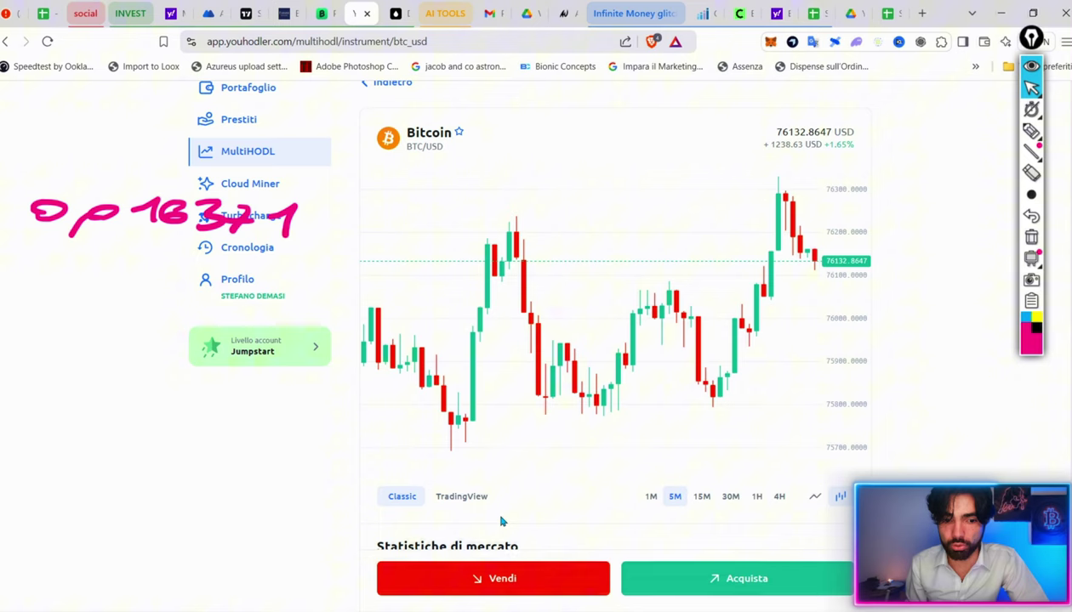
- Start a new BTC/USD sell position with an amount of 0.000184 BTC and a x20 multiplier
{"action": "left_click", "coordinate": [511, 575]}
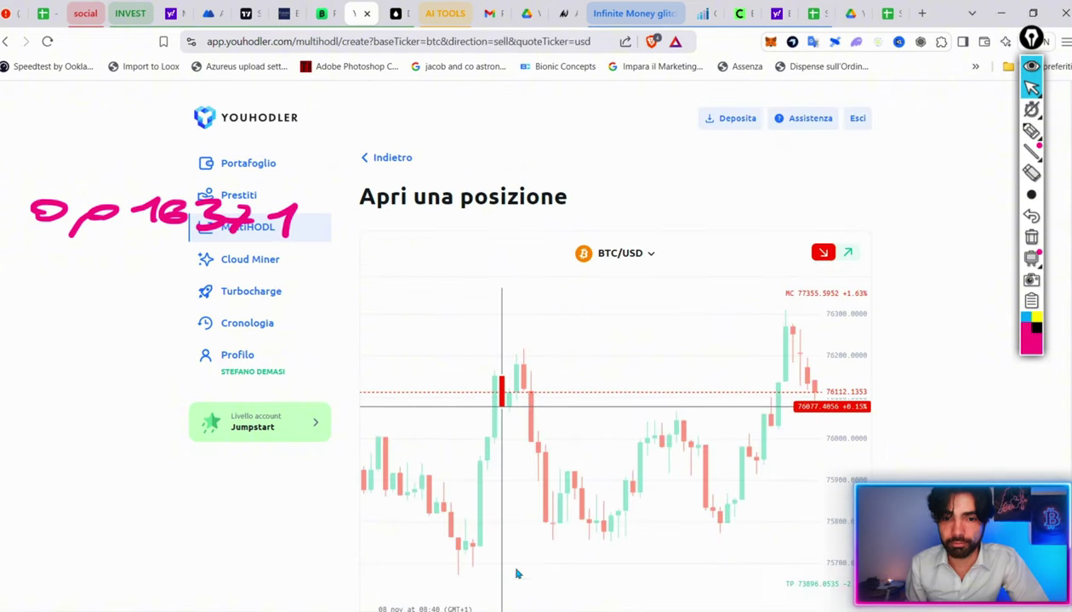
{"action": "scroll", "coordinate": [836, 362], "scroll_direction": "down", "scroll_amount": 4}
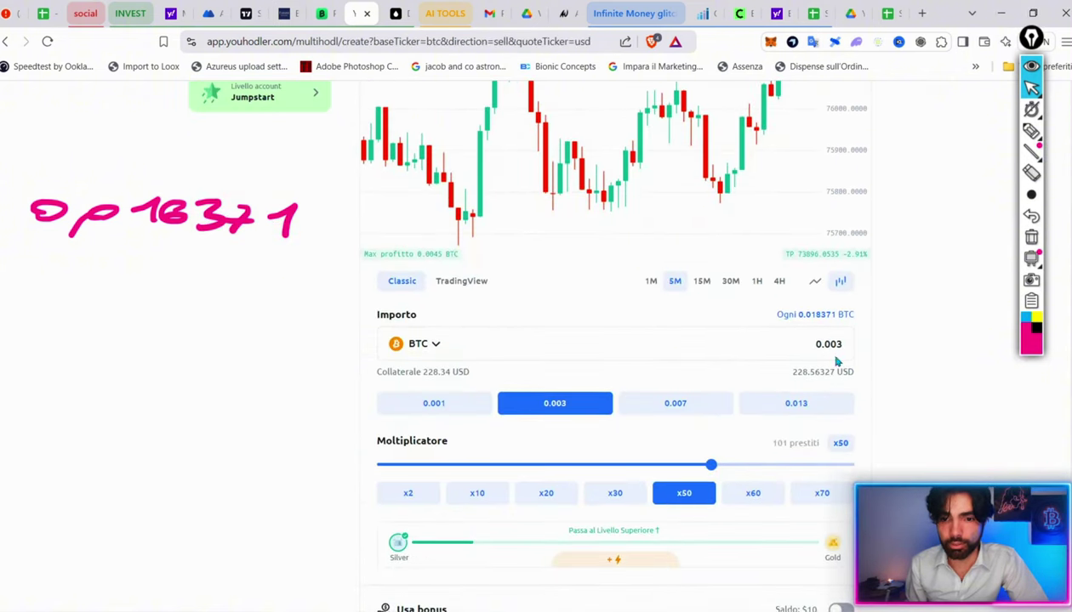
{"action": "double_click", "coordinate": [829, 345]}
{"action": "type", "text": "0.000184"}
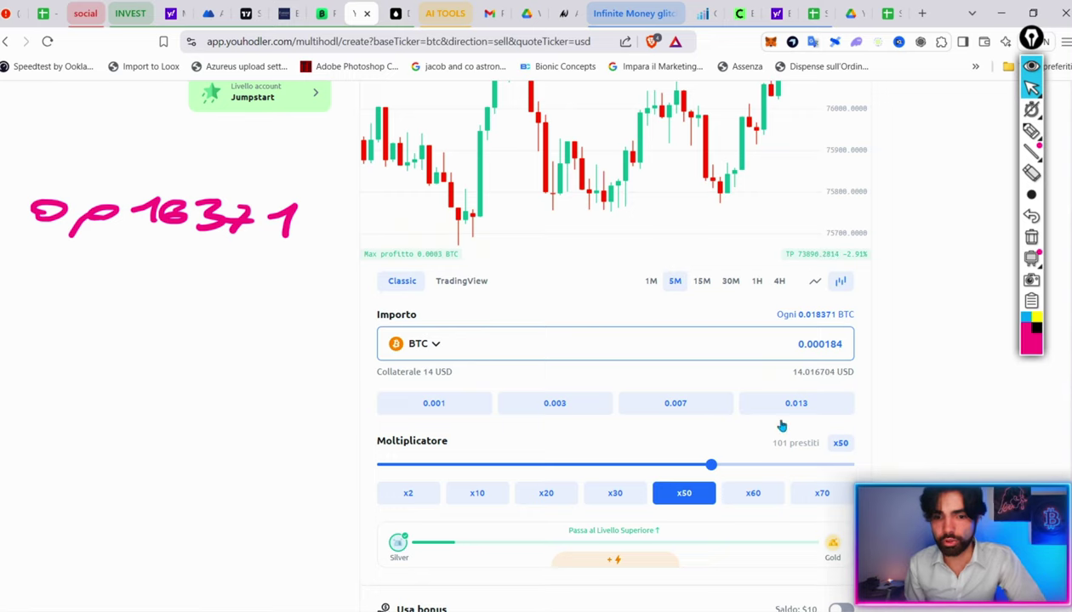
{"action": "left_click", "coordinate": [546, 493]}
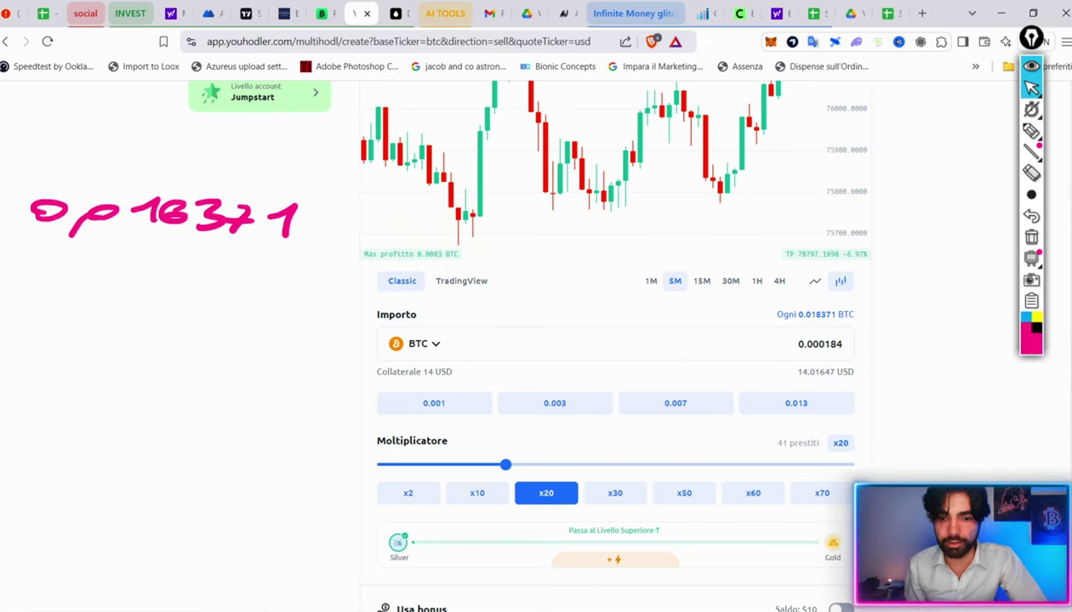
- Enable take-profit and stop-loss for the BTC/USD sell order, set the take-profit price to 76100 and open the position
{"action": "scroll", "coordinate": [612, 341], "scroll_direction": "down", "scroll_amount": 4}
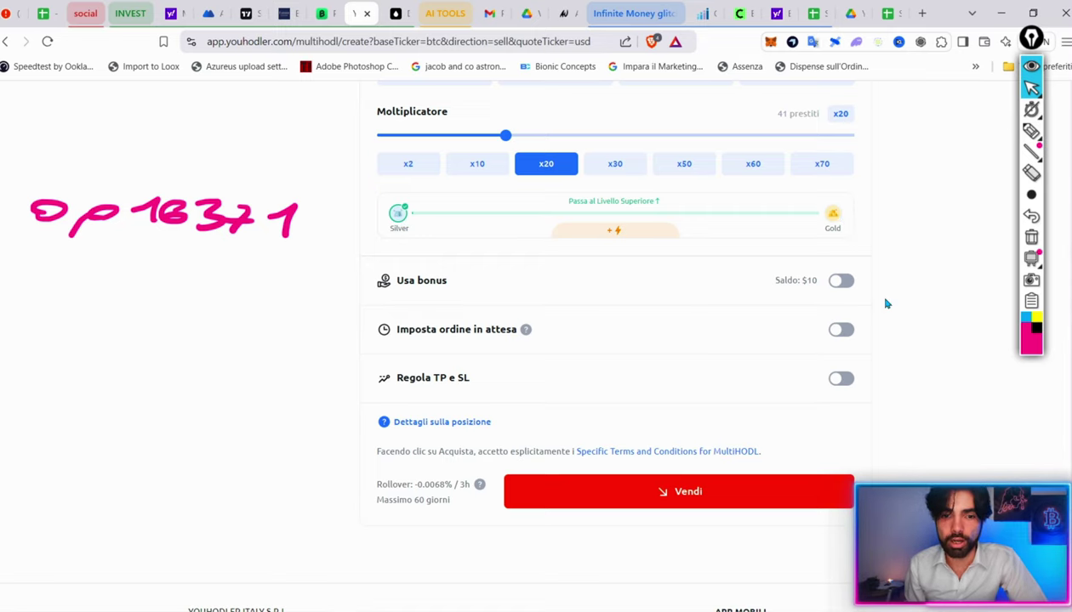
{"action": "scroll", "coordinate": [917, 242], "scroll_direction": "up", "scroll_amount": 5}
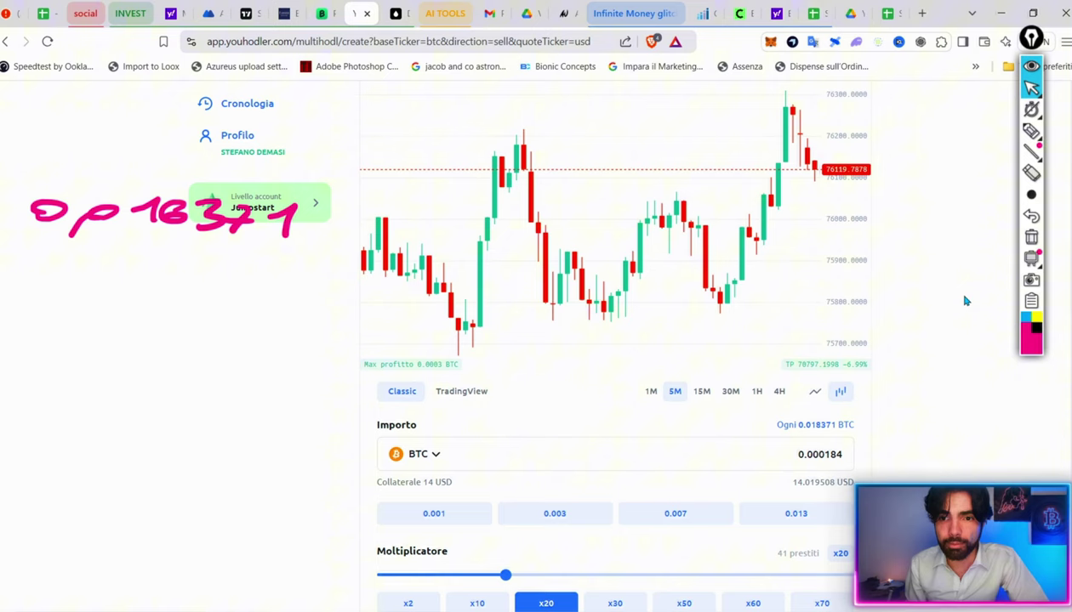
{"action": "scroll", "coordinate": [965, 300], "scroll_direction": "down", "scroll_amount": 10}
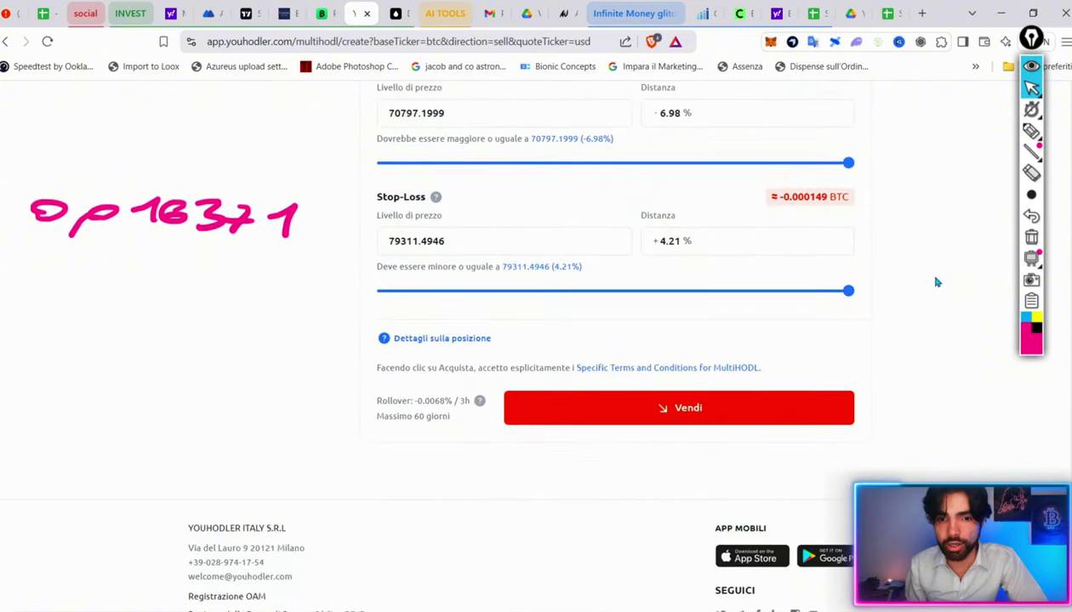
{"action": "double_click", "coordinate": [433, 116]}
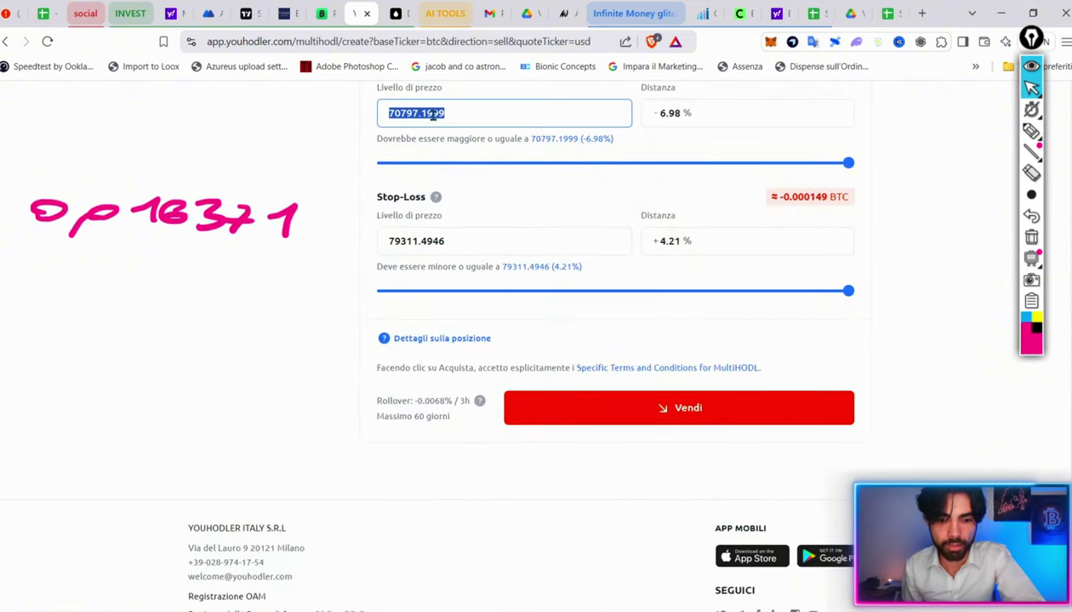
{"action": "type", "text": "76100"}
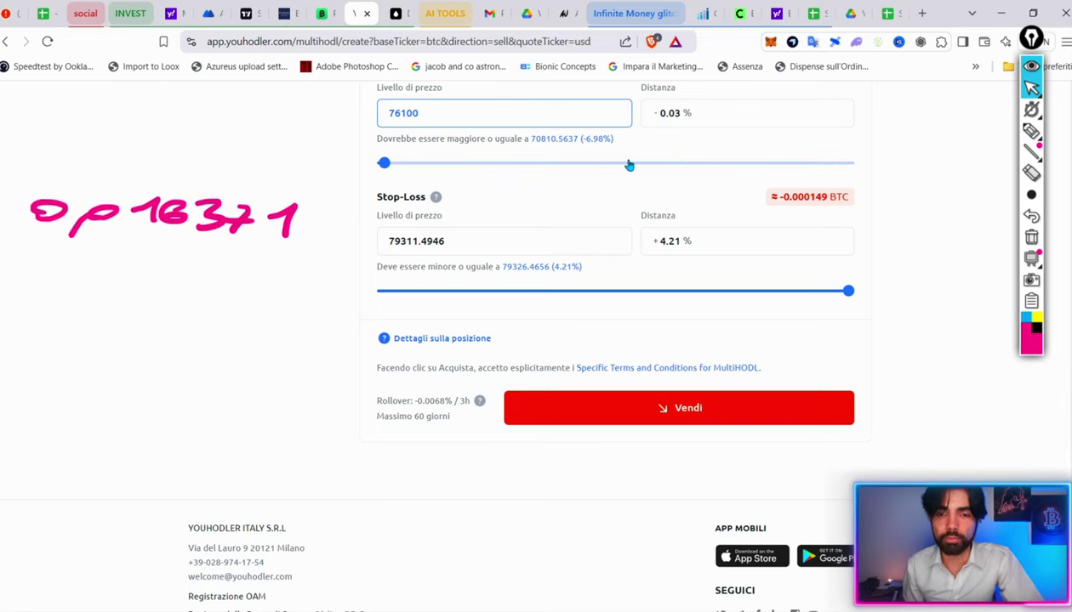
{"action": "scroll", "coordinate": [628, 164], "scroll_direction": "up", "scroll_amount": 1}
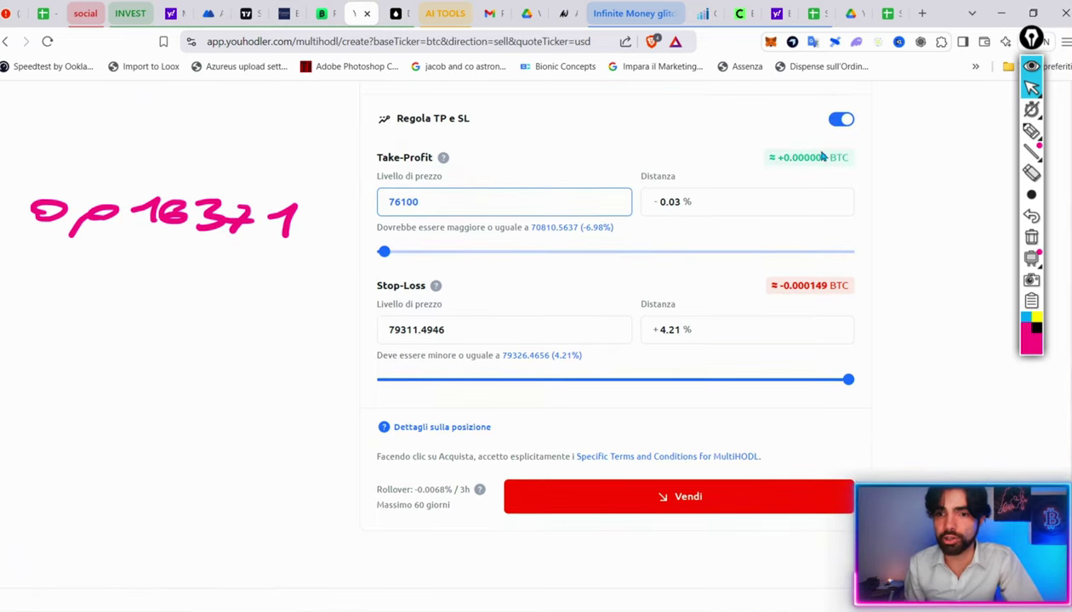
{"action": "left_click", "coordinate": [783, 488]}
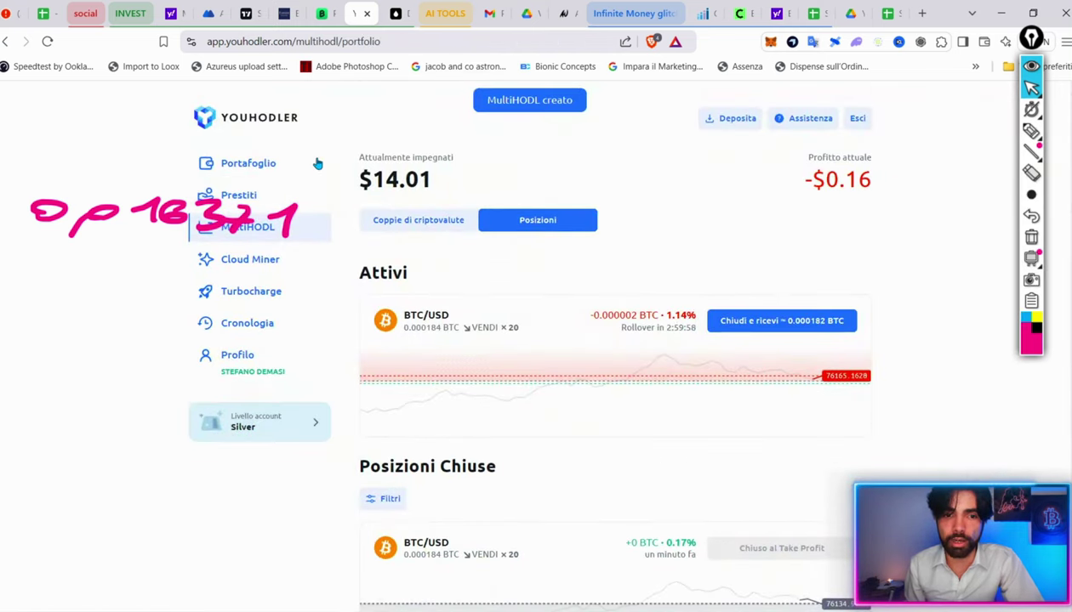
- Open Cloud Miner and mark the Silver account level with an arrow, circle the orange blocks and box the spark balance with the pen
{"action": "left_click", "coordinate": [415, 221]}
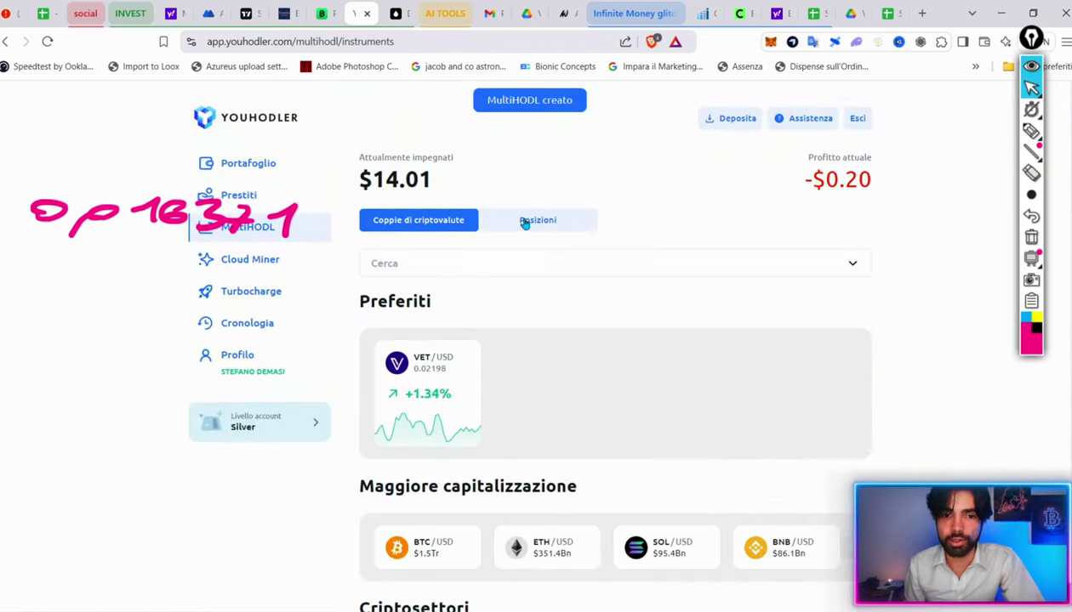
{"action": "left_click", "coordinate": [238, 260]}
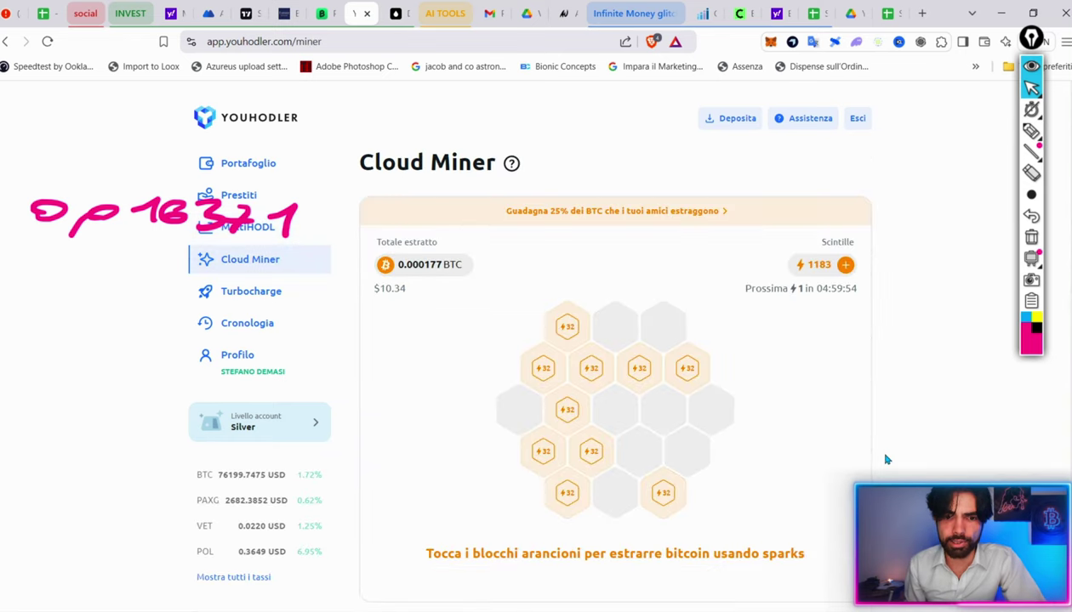
{"action": "scroll", "coordinate": [884, 459], "scroll_direction": "down", "scroll_amount": 1}
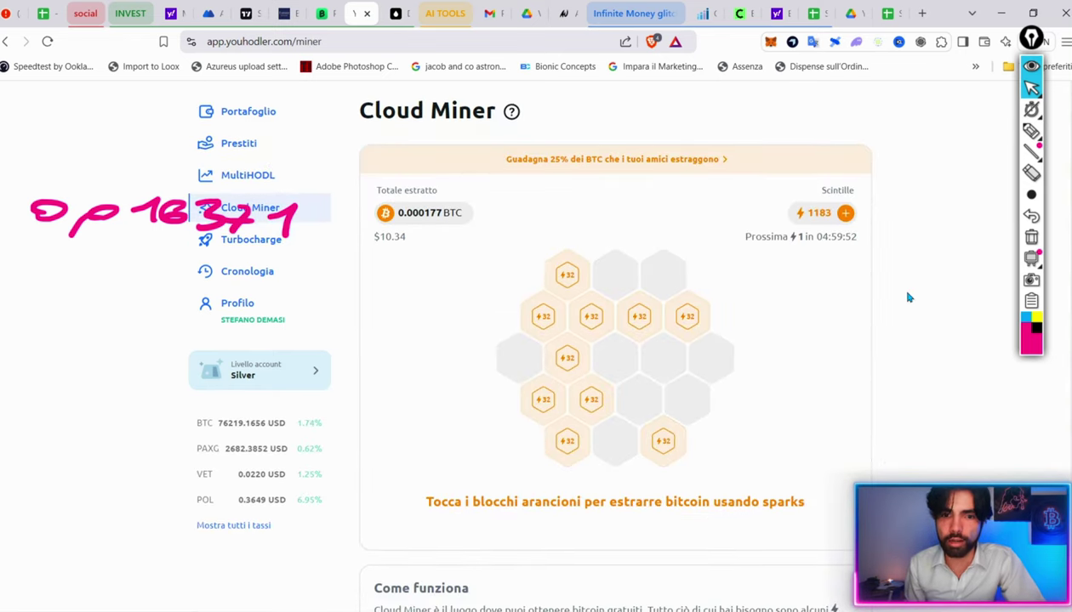
{"action": "mouse_move", "coordinate": [1031, 151]}
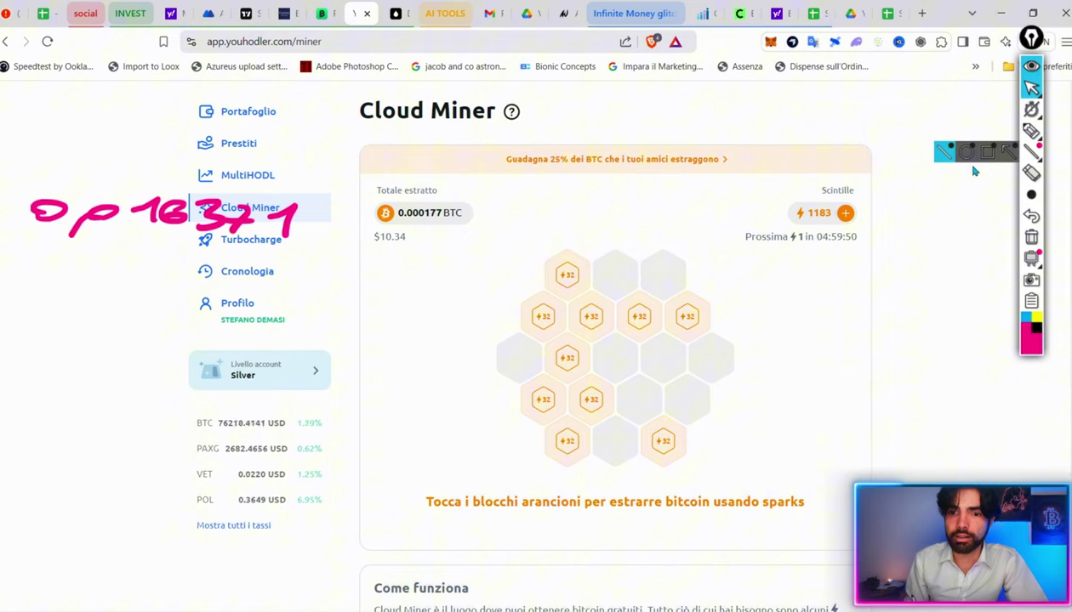
{"action": "left_click", "coordinate": [1030, 130]}
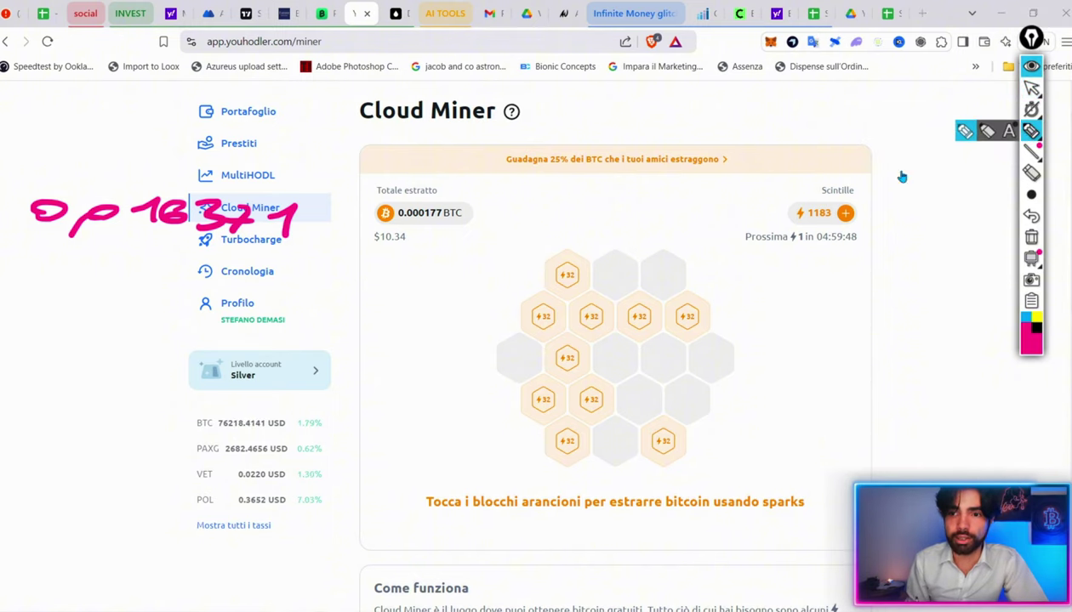
{"action": "left_click_drag", "start_coordinate": [120, 345], "coordinate": [169, 379]}
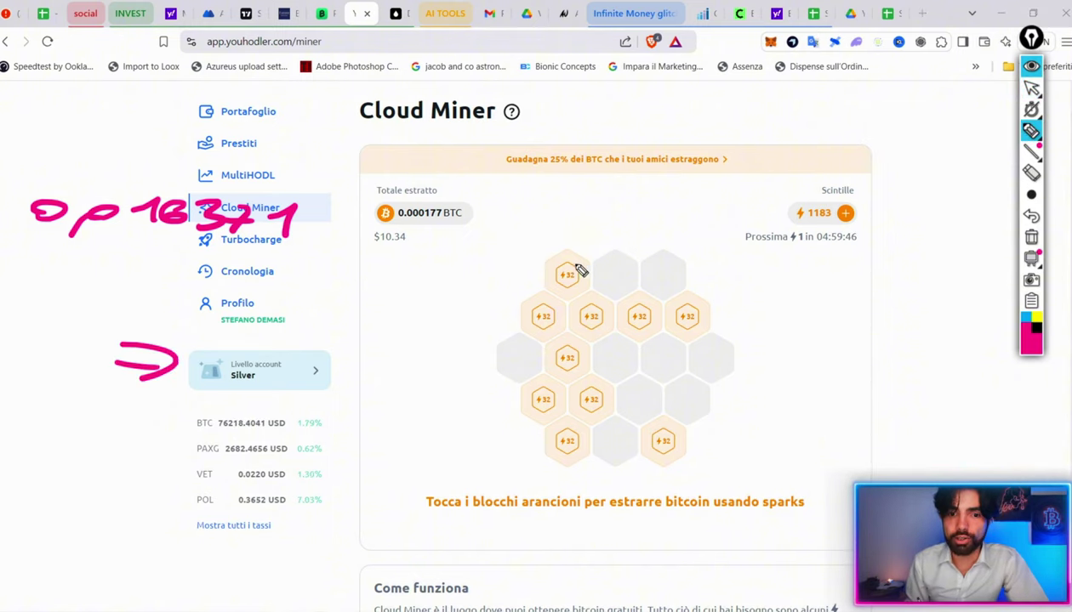
{"action": "mouse_move", "coordinate": [580, 270]}
{"action": "left_mouse_down"}
{"action": "mouse_move", "coordinate": [591, 314]}
{"action": "mouse_move", "coordinate": [651, 313]}
{"action": "mouse_move", "coordinate": [562, 340]}
{"action": "mouse_move", "coordinate": [507, 389]}
{"action": "mouse_move", "coordinate": [577, 428]}
{"action": "mouse_move", "coordinate": [666, 440]}
{"action": "mouse_move", "coordinate": [647, 435]}
{"action": "left_mouse_up"}
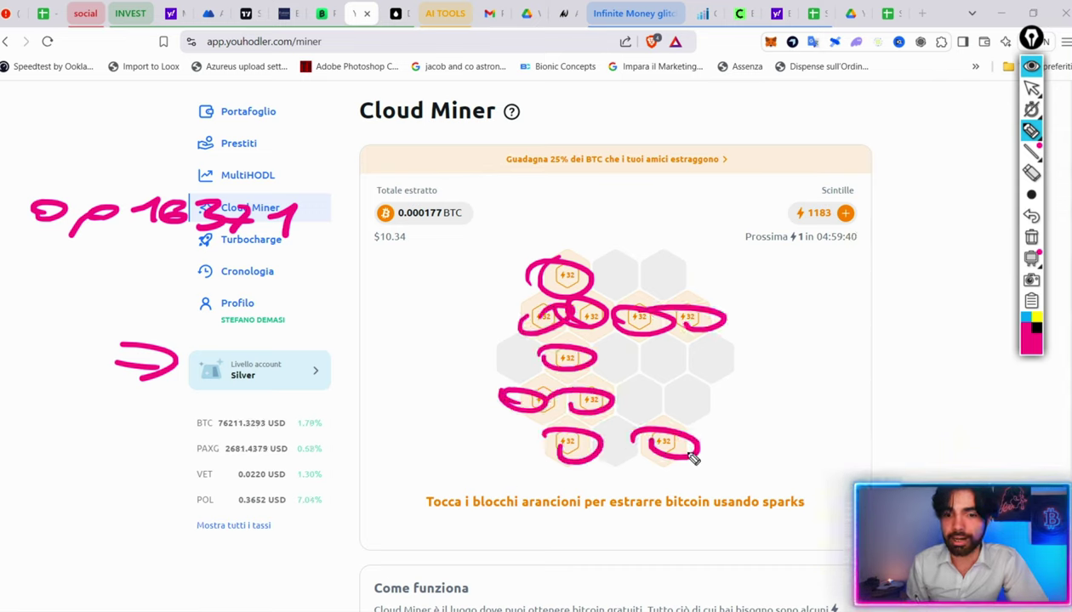
{"action": "mouse_move", "coordinate": [737, 219]}
{"action": "left_mouse_down"}
{"action": "mouse_move", "coordinate": [770, 220]}
{"action": "mouse_move", "coordinate": [778, 200]}
{"action": "left_mouse_up"}
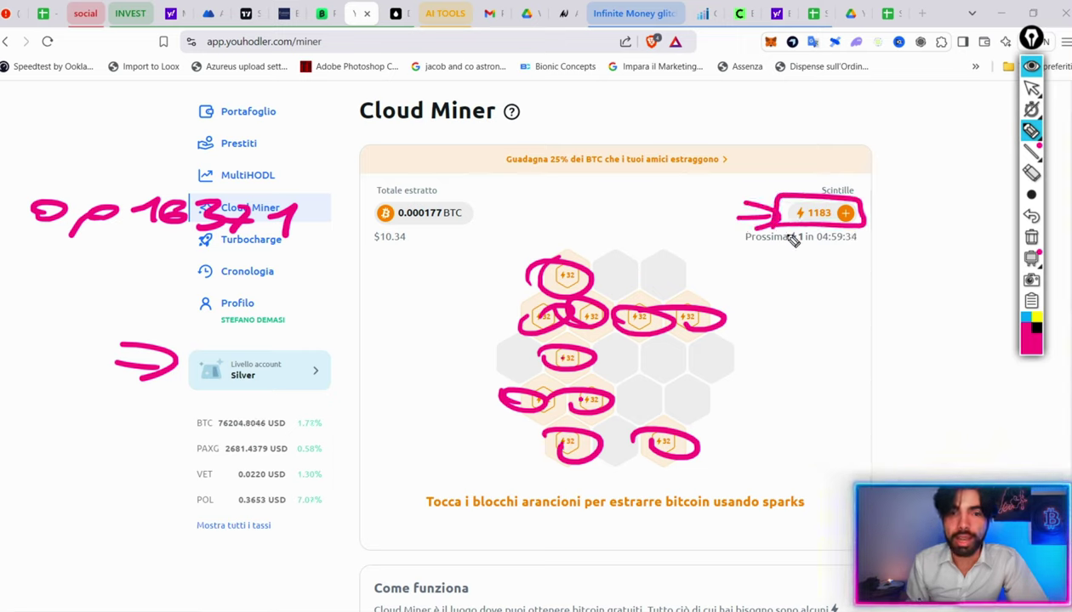
- Clear the pen marks and circle the $67 and $150K monthly trading volume figures for the Gold level
{"action": "left_click", "coordinate": [1030, 88]}
{"action": "left_click", "coordinate": [1031, 237]}
{"action": "scroll", "coordinate": [1011, 257], "scroll_direction": "down", "scroll_amount": 4}
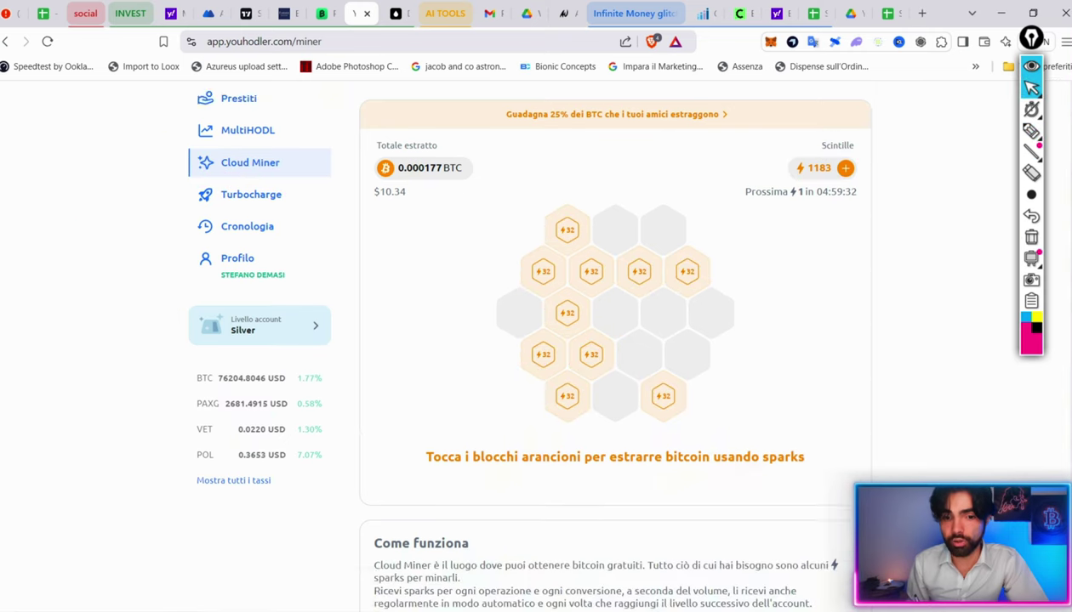
{"action": "scroll", "coordinate": [1011, 257], "scroll_direction": "down", "scroll_amount": 1}
{"action": "scroll", "coordinate": [1010, 257], "scroll_direction": "down", "scroll_amount": 2}
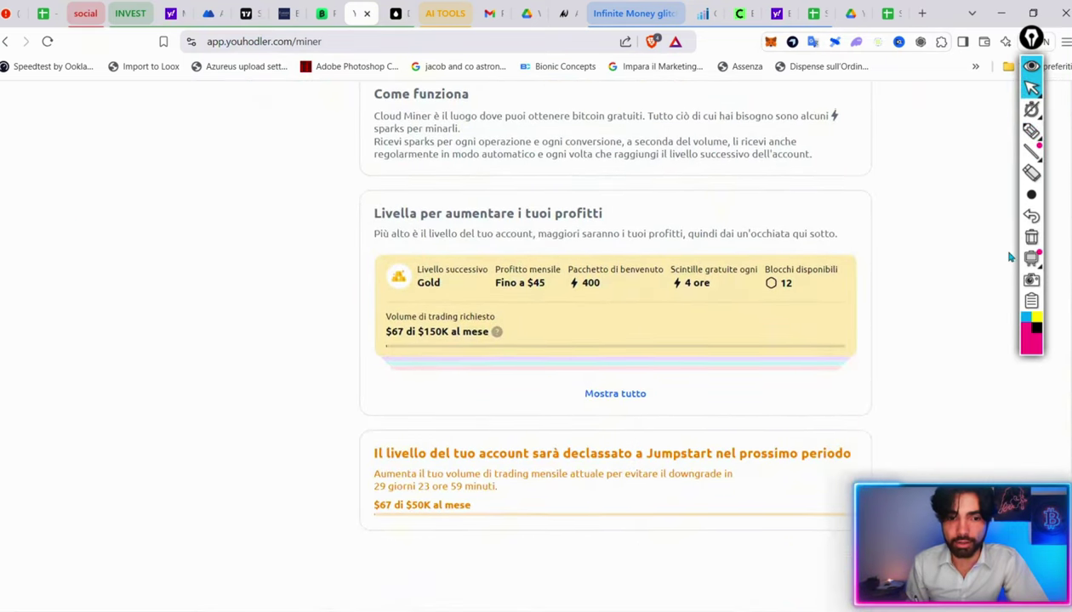
{"action": "left_click", "coordinate": [1031, 131]}
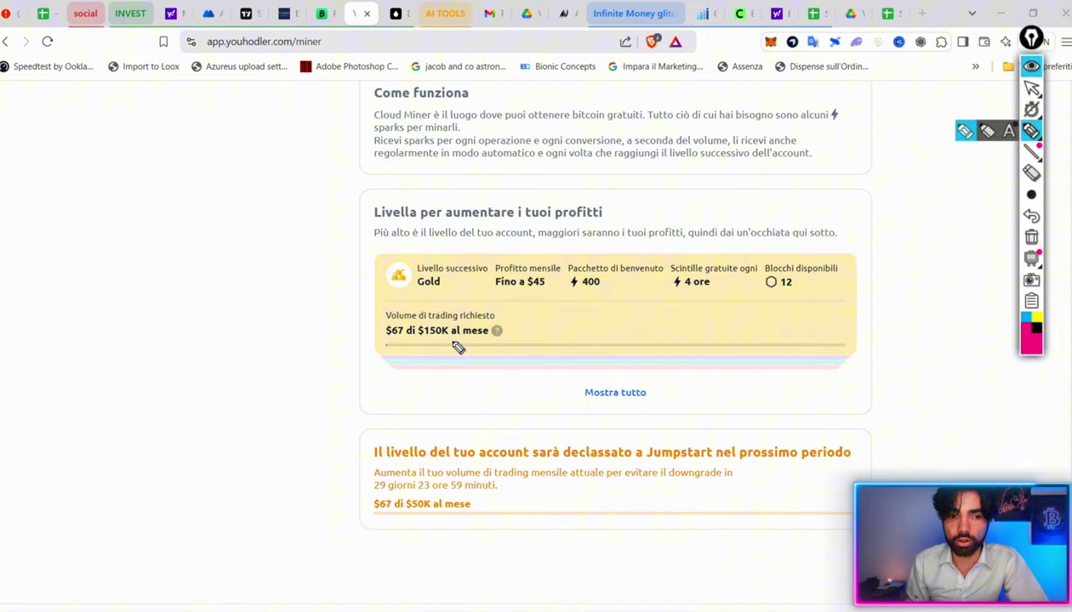
{"action": "mouse_move", "coordinate": [401, 320]}
{"action": "left_mouse_down"}
{"action": "mouse_move", "coordinate": [375, 332]}
{"action": "mouse_move", "coordinate": [413, 325]}
{"action": "mouse_move", "coordinate": [360, 343]}
{"action": "mouse_move", "coordinate": [425, 317]}
{"action": "mouse_move", "coordinate": [417, 340]}
{"action": "left_mouse_up"}
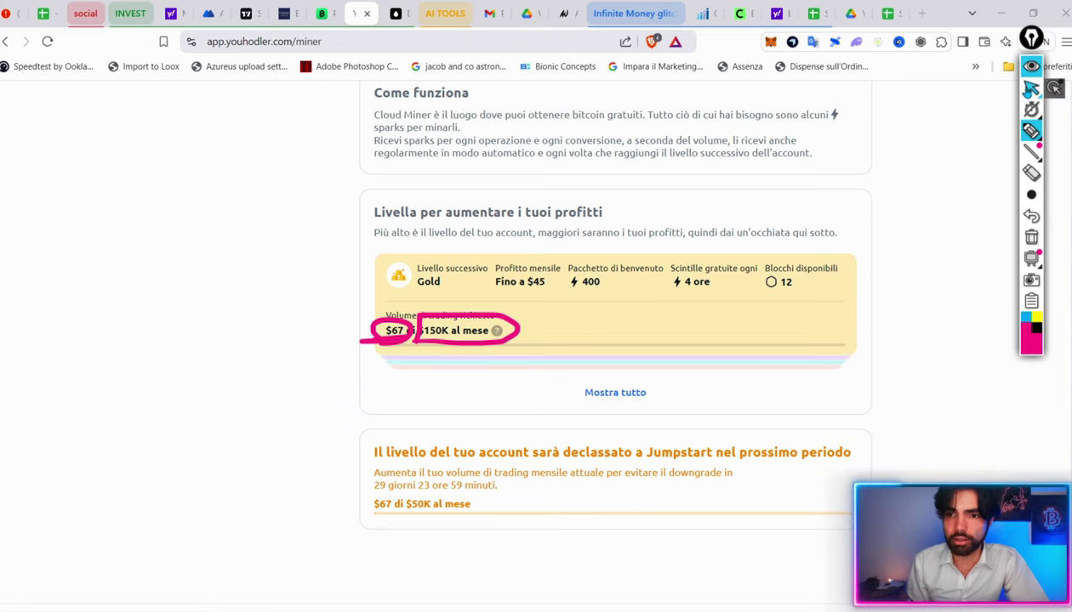
{"action": "left_click", "coordinate": [1031, 88]}
- Return to the MultiHODL positions and check the active and closed BTC/USD sell positions
{"action": "scroll", "coordinate": [1009, 244], "scroll_direction": "up", "scroll_amount": 6}
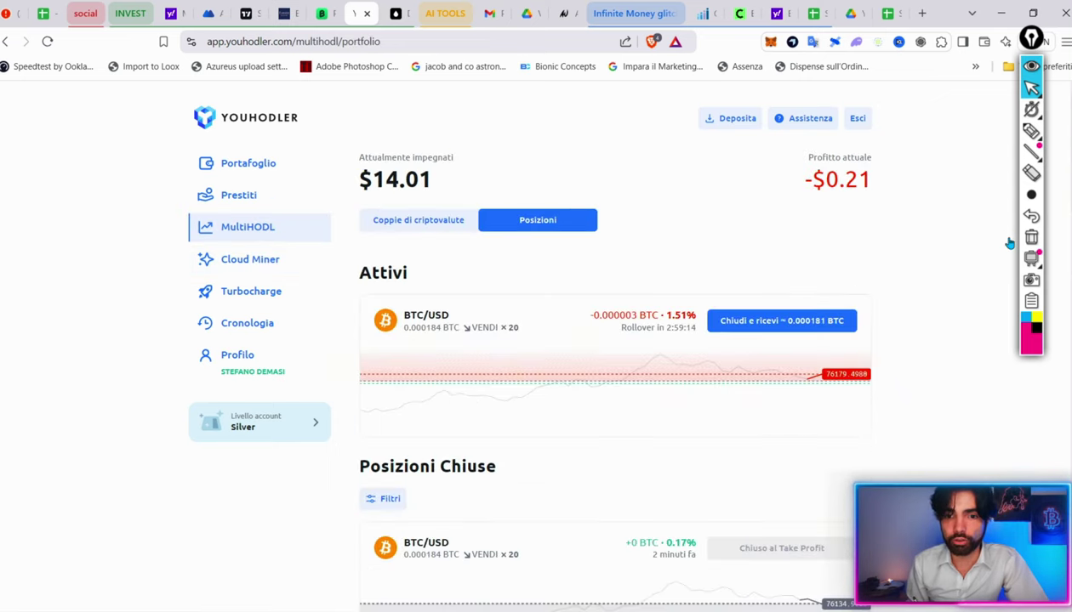
{"action": "scroll", "coordinate": [1009, 243], "scroll_direction": "down", "scroll_amount": 3}
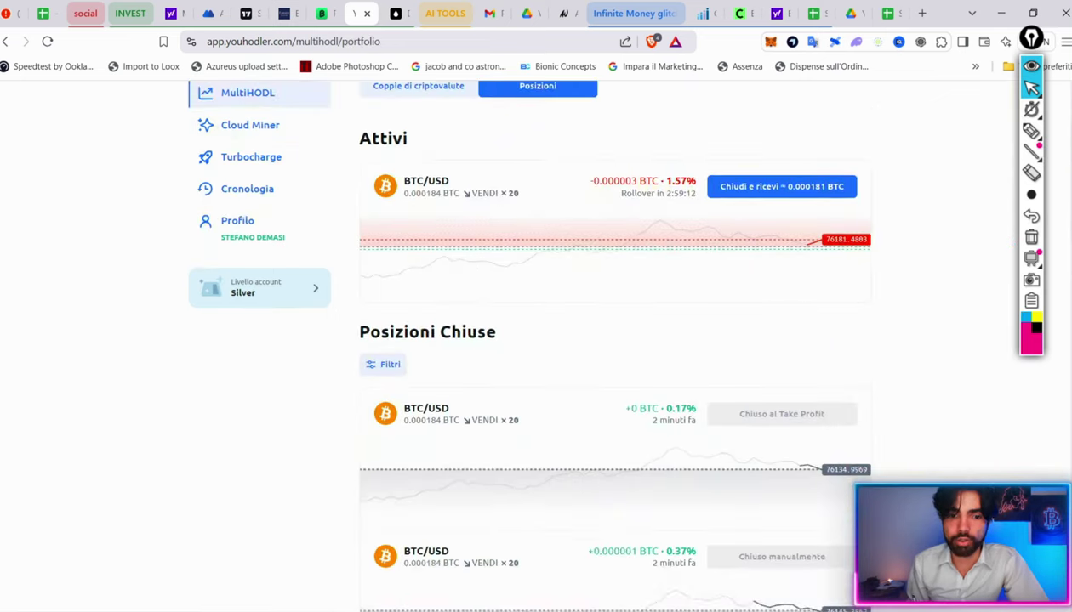
{"action": "scroll", "coordinate": [1010, 243], "scroll_direction": "up", "scroll_amount": 3}
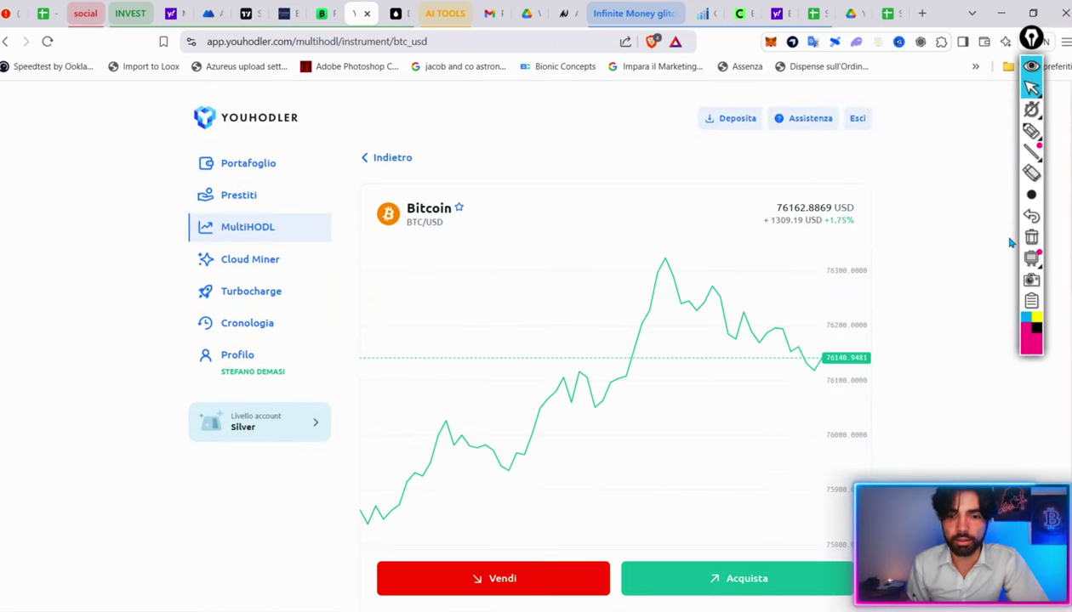
{"action": "scroll", "coordinate": [1010, 243], "scroll_direction": "down", "scroll_amount": 2}
{"action": "scroll", "coordinate": [1009, 243], "scroll_direction": "down", "scroll_amount": 3}
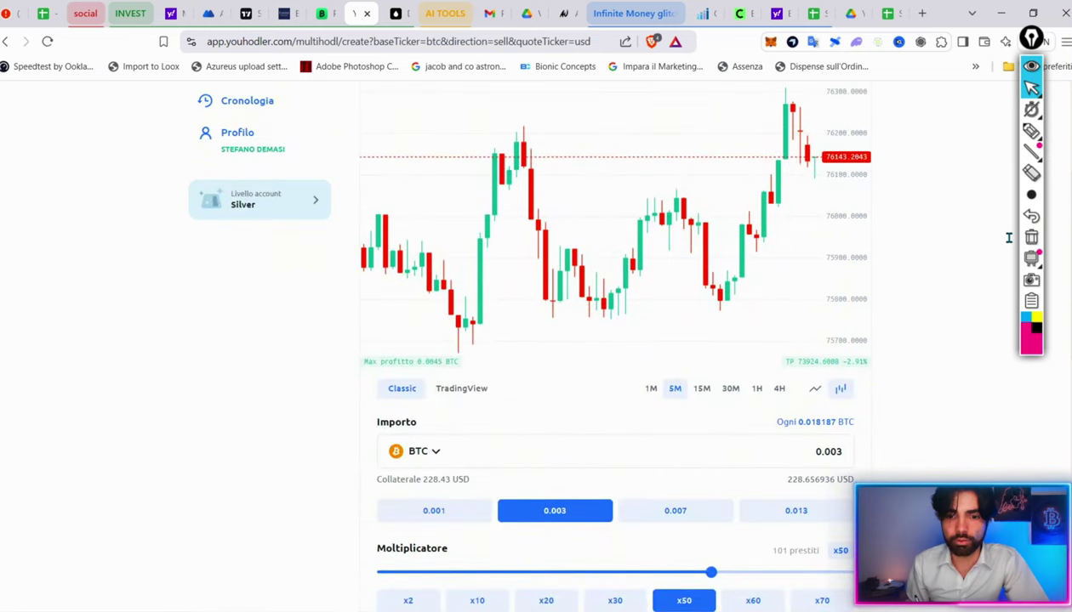
{"action": "left_click", "coordinate": [813, 455]}
{"action": "type", "text": "0.000184"}
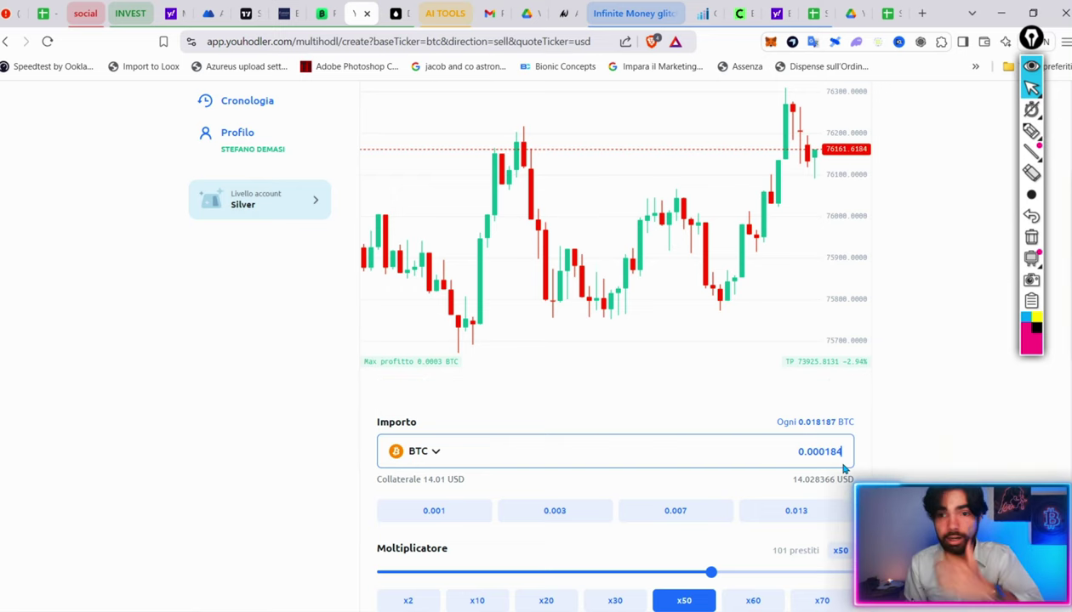
- Bring back the cleared pen annotations and circle the BTC wallet balance in the portfolio
{"action": "scroll", "coordinate": [845, 468], "scroll_direction": "up", "scroll_amount": 3}
{"action": "mouse_move", "coordinate": [1032, 133]}
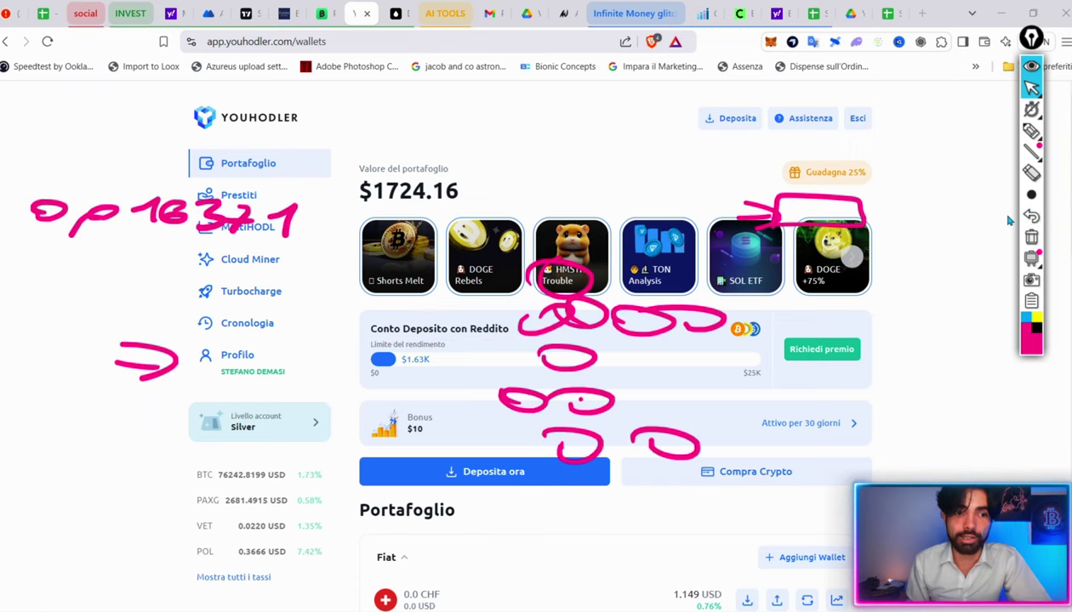
{"action": "scroll", "coordinate": [1006, 222], "scroll_direction": "down", "scroll_amount": 6}
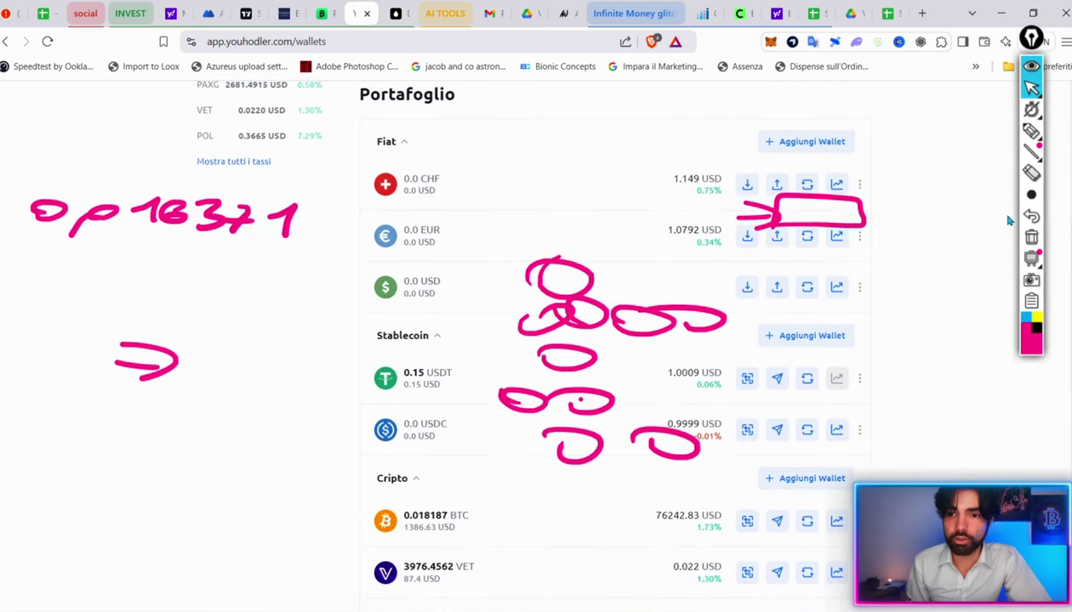
{"action": "left_click", "coordinate": [1031, 131]}
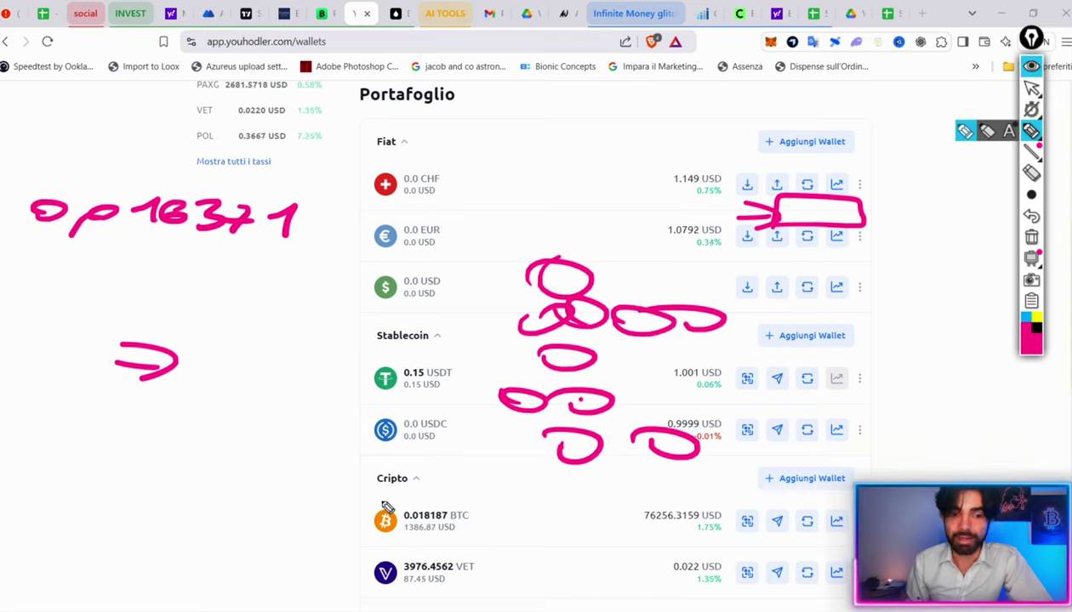
{"action": "left_click_drag", "start_coordinate": [472, 501], "coordinate": [477, 505]}
{"action": "left_click", "coordinate": [1031, 88]}
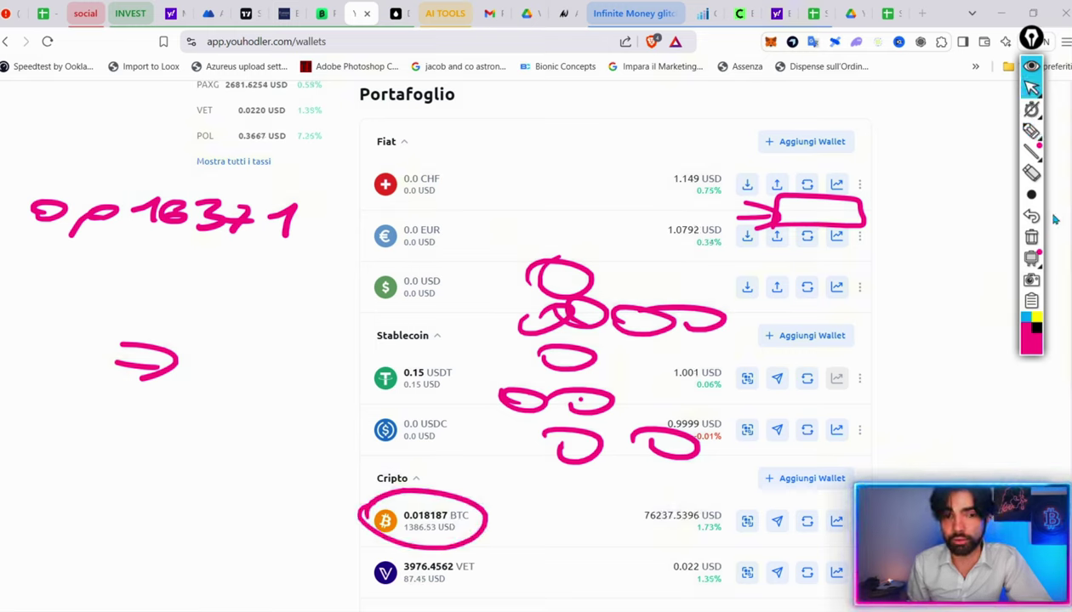
- Undo the circle around the BTC balance, and on the MultiHODL page erase the leftover block circles and spark box
{"action": "left_click", "coordinate": [1031, 216]}
{"action": "scroll", "coordinate": [1003, 245], "scroll_direction": "up", "scroll_amount": 5}
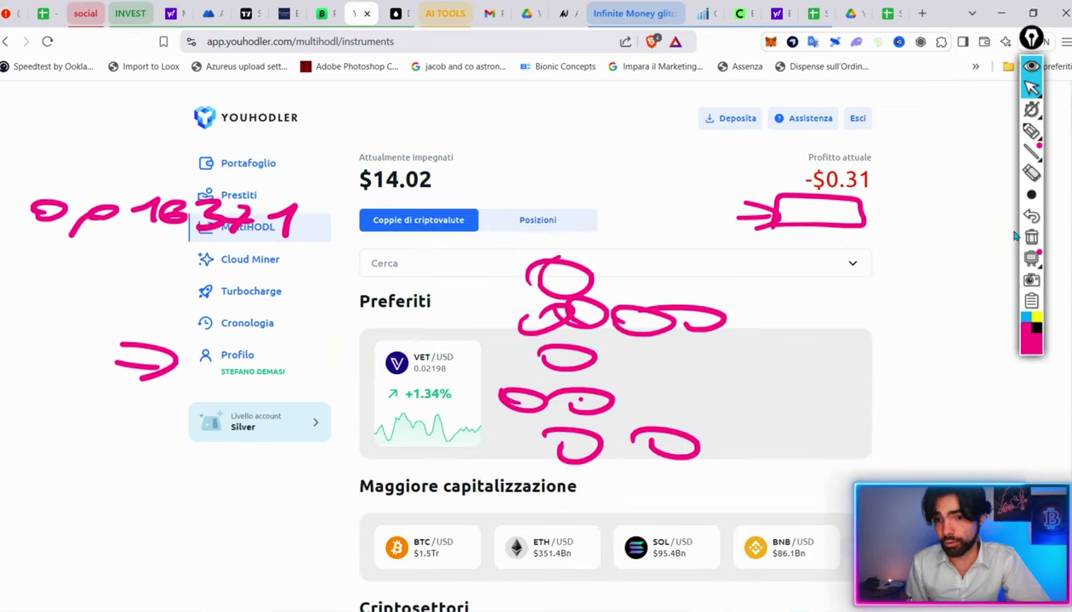
{"action": "left_click", "coordinate": [1031, 173]}
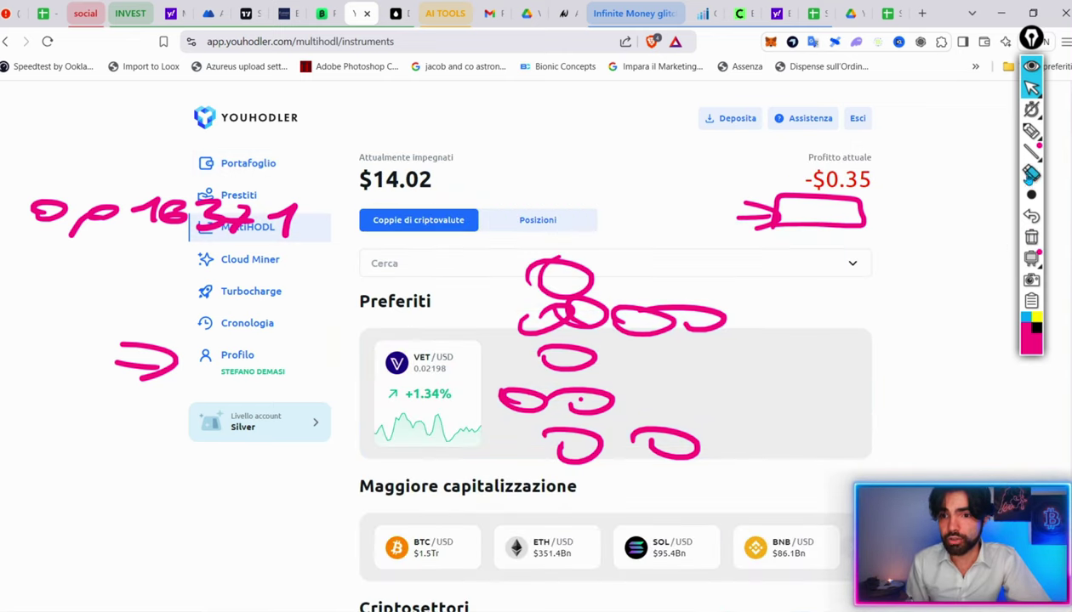
{"action": "left_click", "coordinate": [865, 214]}
{"action": "left_click", "coordinate": [555, 281]}
{"action": "left_click_drag", "start_coordinate": [555, 281], "coordinate": [619, 447]}
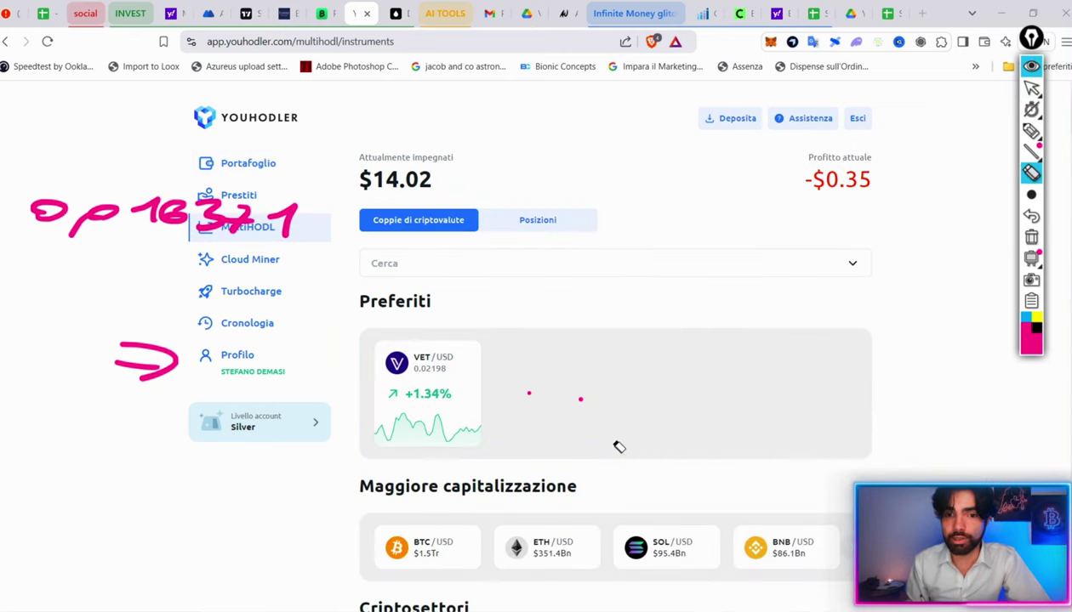
{"action": "left_click", "coordinate": [1031, 88]}
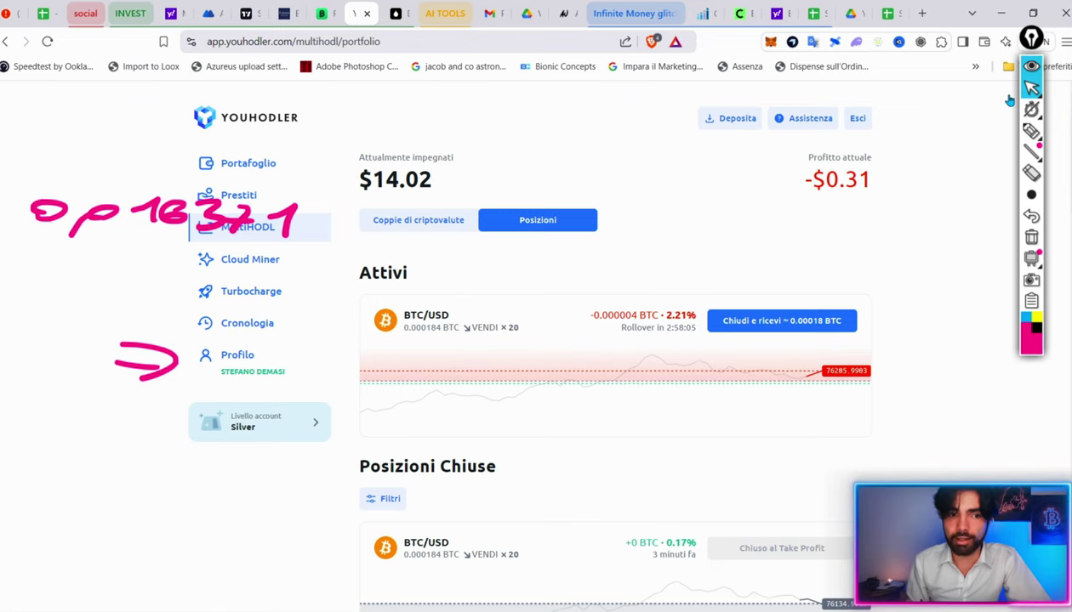
- Check the BTC balance again in the portfolio wallets and open the BTC/USD pair in MultiHODL
{"action": "key", "text": "alt+Left"}
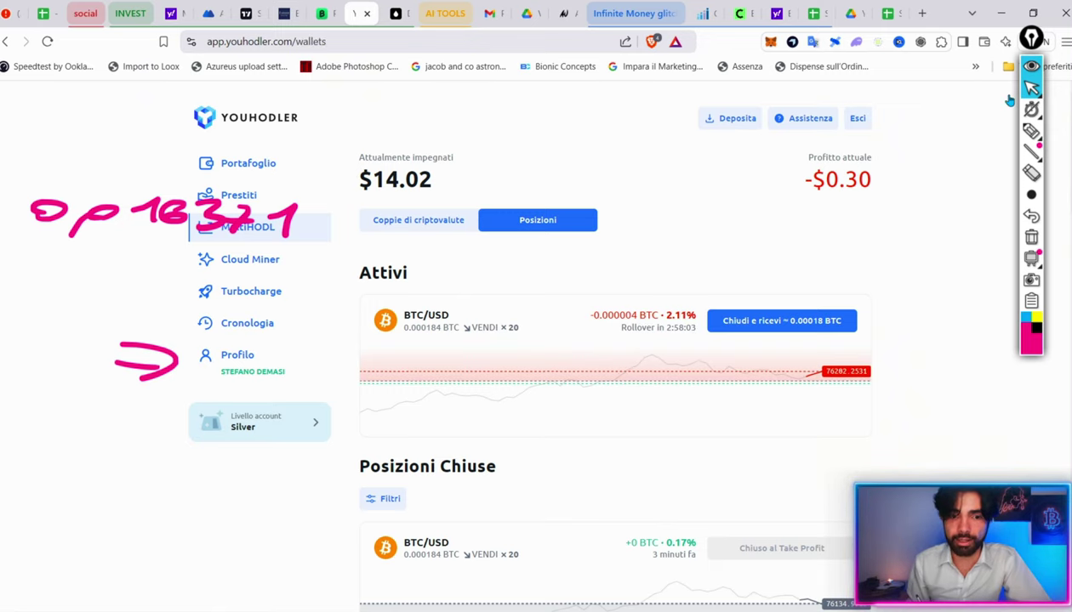
{"action": "scroll", "coordinate": [1010, 101], "scroll_direction": "down", "scroll_amount": 5}
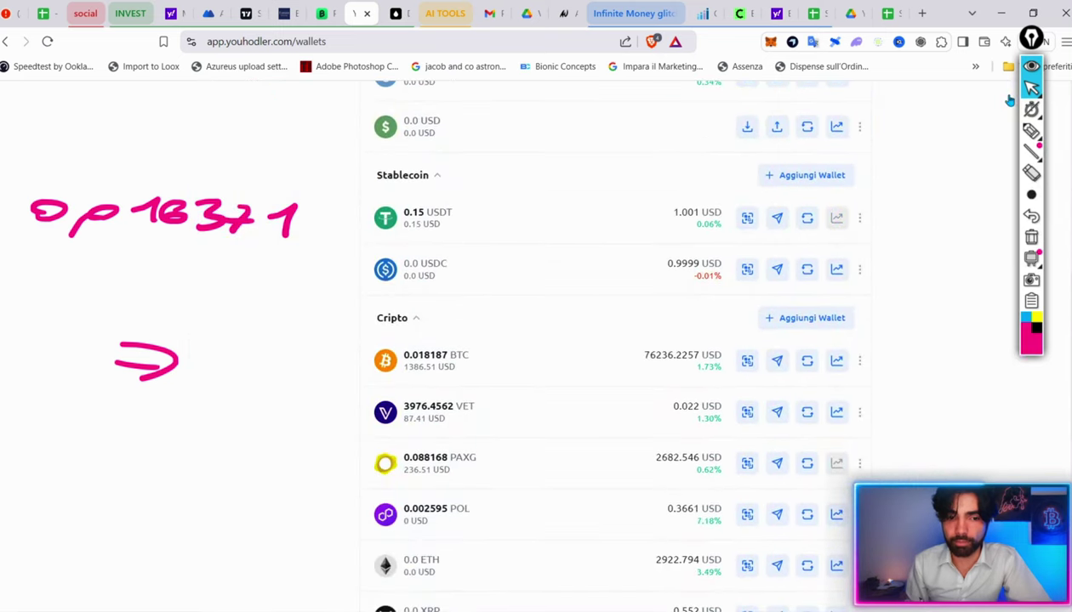
{"action": "scroll", "coordinate": [1009, 100], "scroll_direction": "up", "scroll_amount": 7}
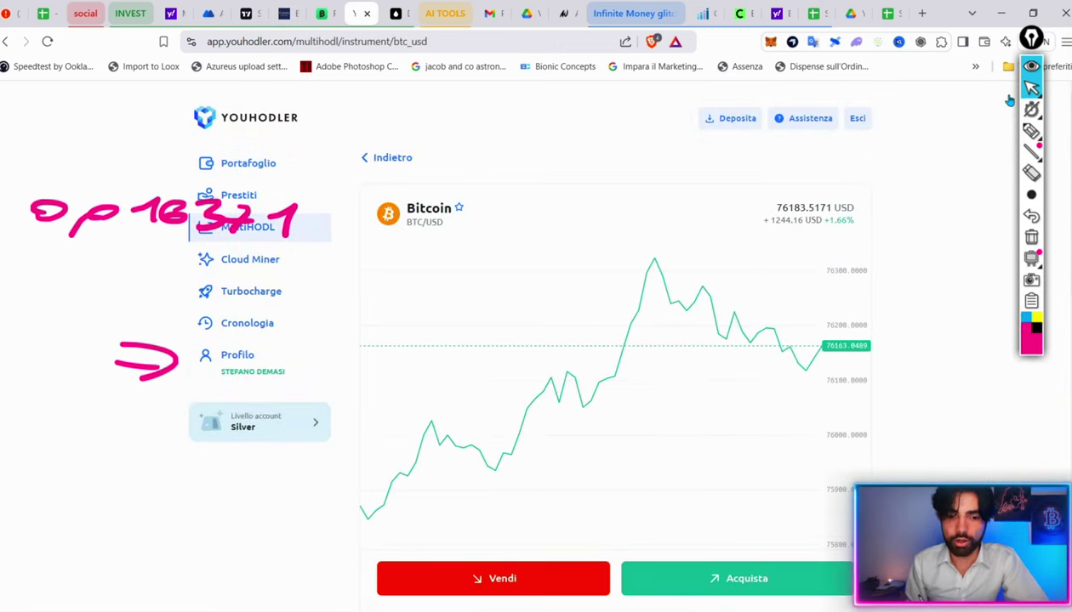
- Start a new BTC/USD sell order with an amount of 0.000184 BTC and an x20 multiplier
{"action": "left_click", "coordinate": [502, 578]}
{"action": "scroll", "coordinate": [595, 340], "scroll_direction": "down", "scroll_amount": 3}
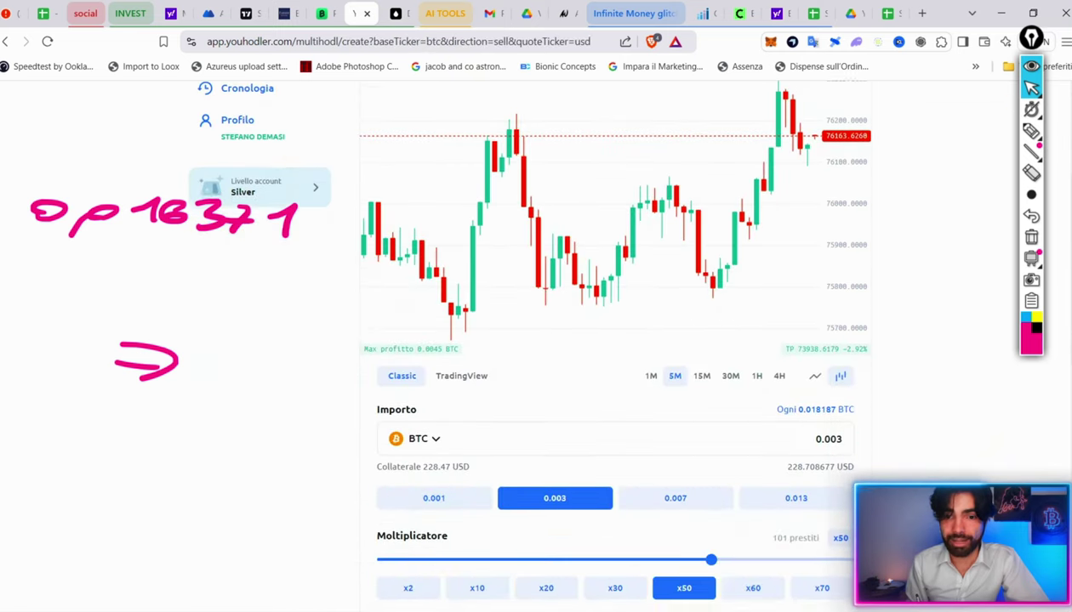
{"action": "left_click", "coordinate": [846, 444]}
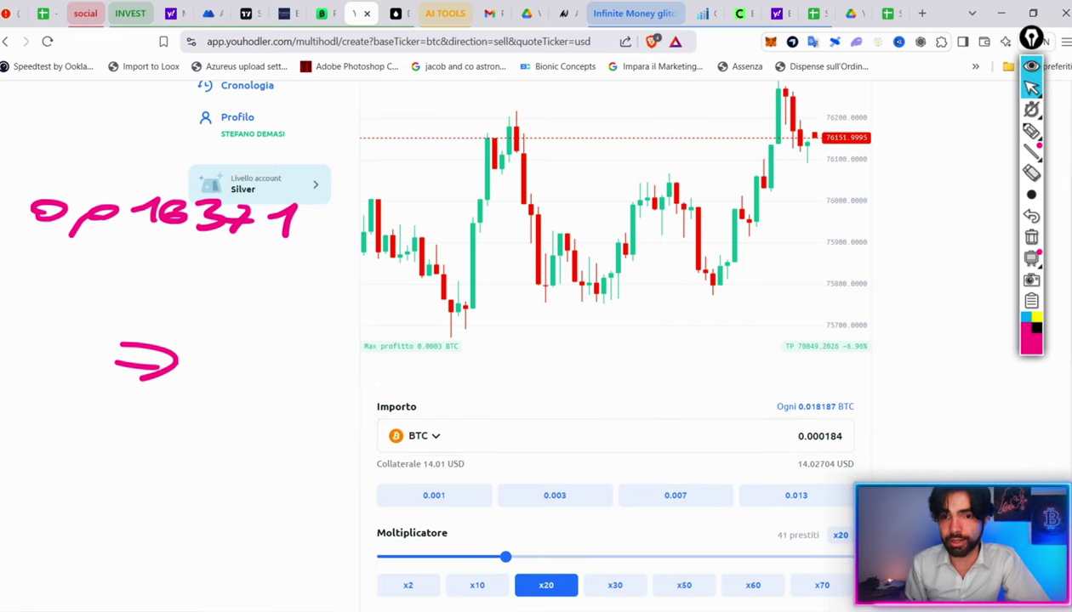
{"action": "scroll", "coordinate": [612, 340], "scroll_direction": "down", "scroll_amount": 1}
{"action": "scroll", "coordinate": [612, 340], "scroll_direction": "up", "scroll_amount": 1}
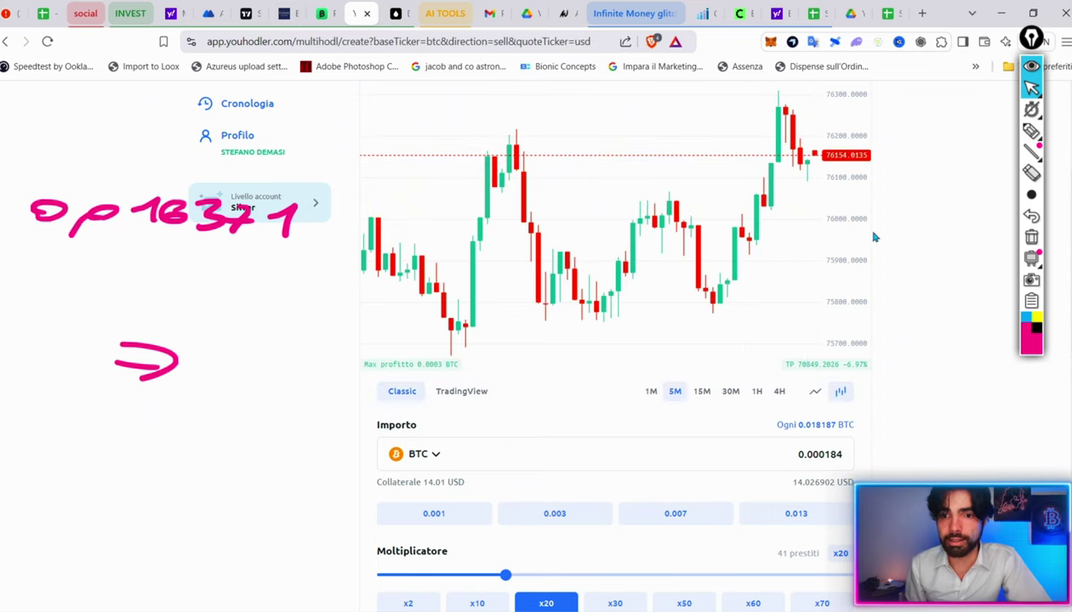
- Enable take-profit and stop-loss, set the take-profit price to 76135, and open the sell position
{"action": "scroll", "coordinate": [941, 274], "scroll_direction": "down", "scroll_amount": 10}
{"action": "scroll", "coordinate": [796, 293], "scroll_direction": "up", "scroll_amount": 1}
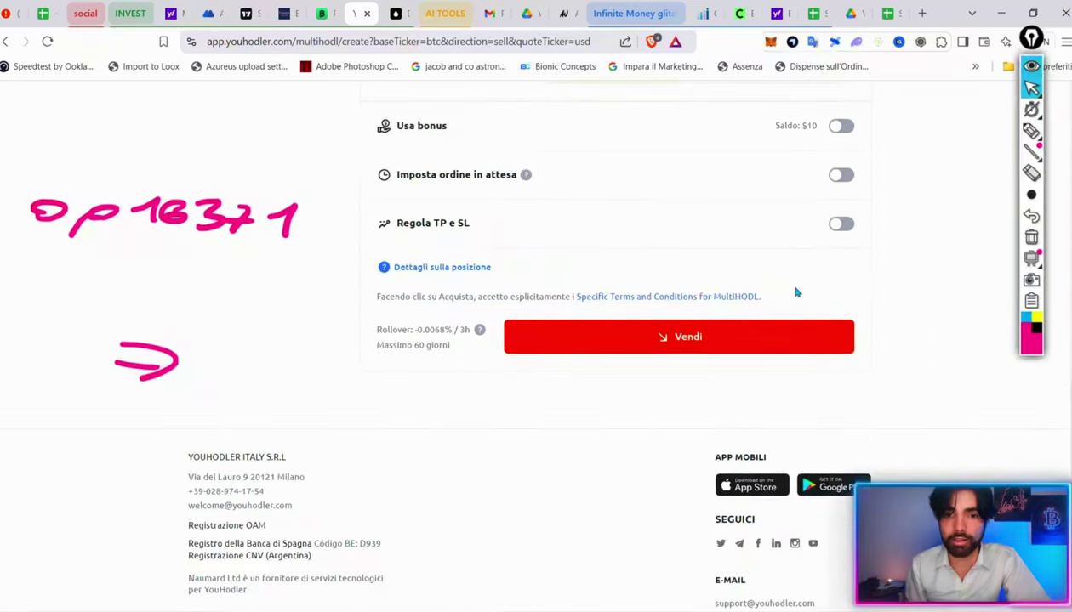
{"action": "left_click", "coordinate": [840, 224]}
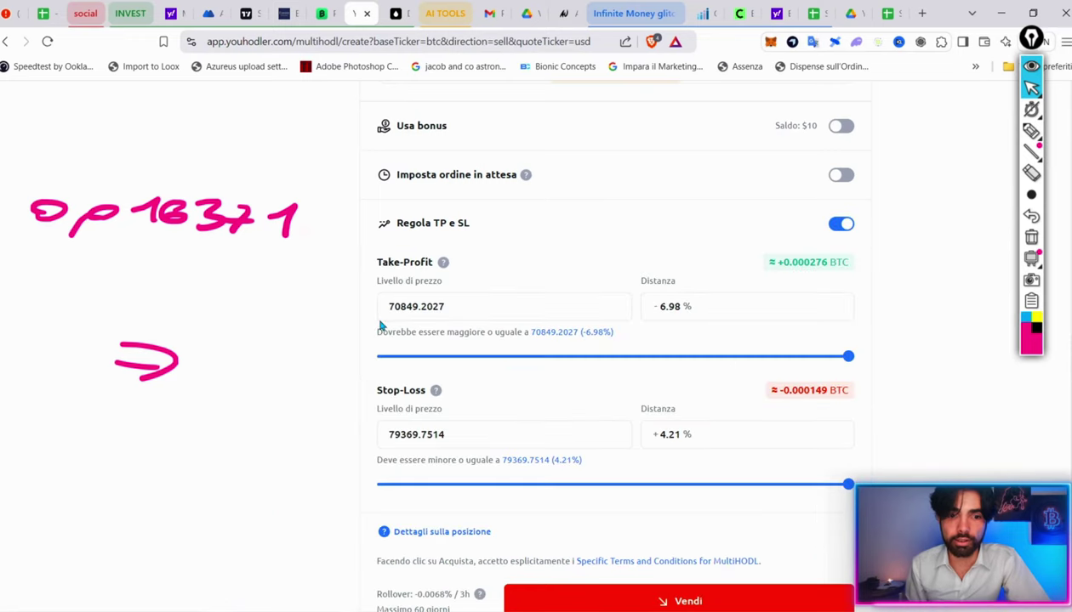
{"action": "left_click_drag", "start_coordinate": [394, 306], "coordinate": [529, 325]}
{"action": "type", "text": "6"}
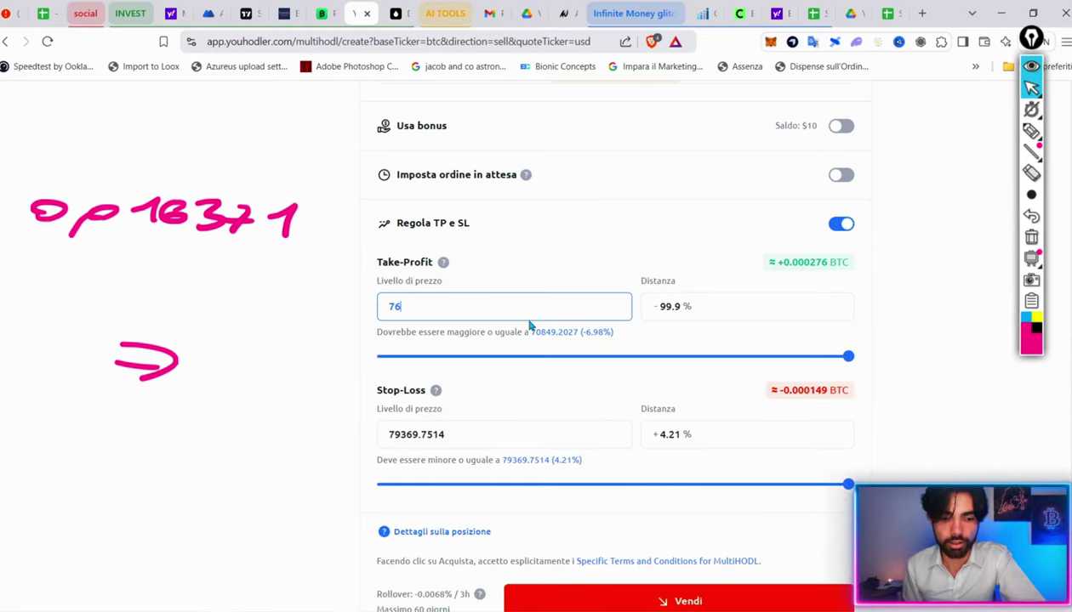
{"action": "type", "text": "135"}
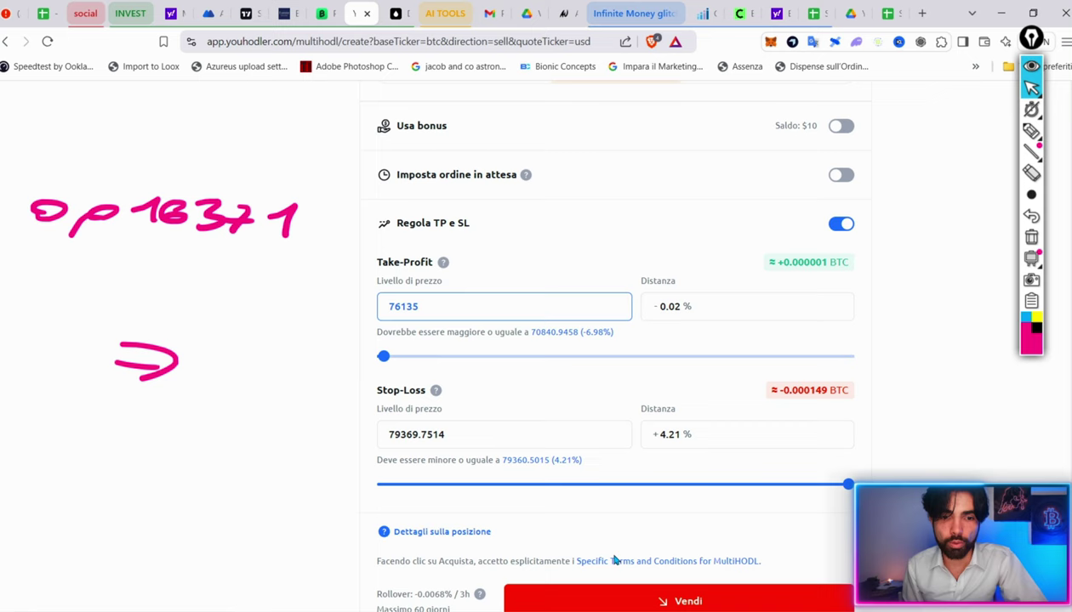
{"action": "left_click", "coordinate": [644, 600]}
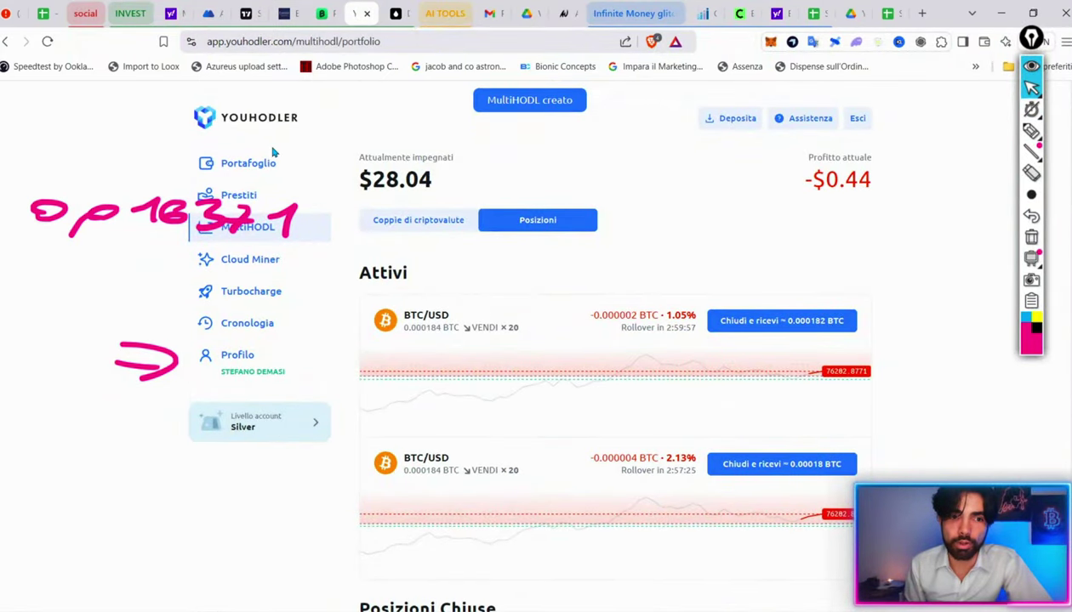
- Check the BTC wallet balance in the portfolio after opening the position
{"action": "left_click", "coordinate": [244, 164]}
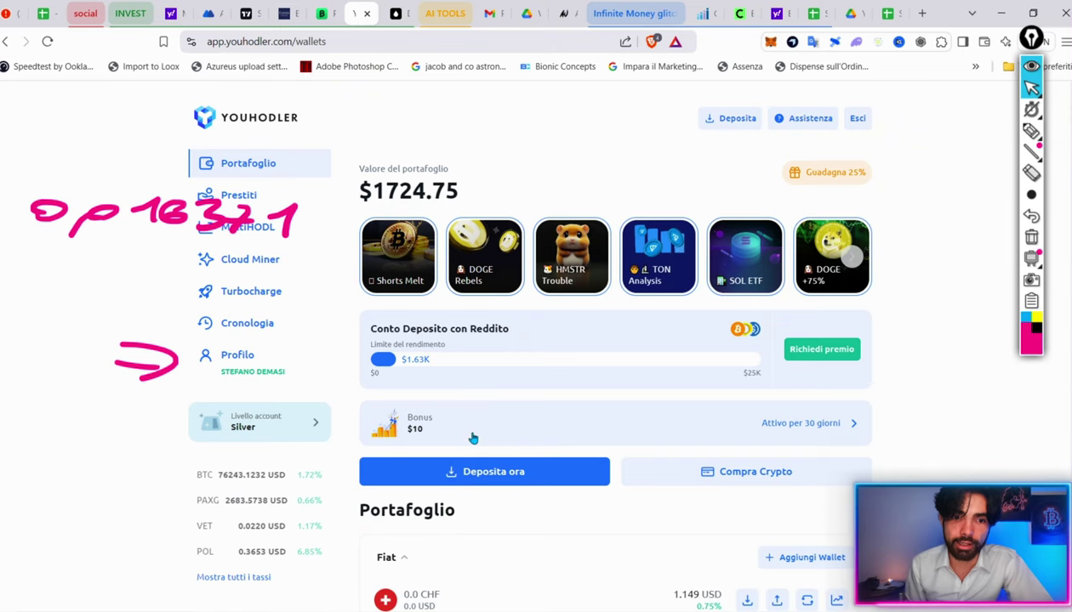
{"action": "scroll", "coordinate": [471, 438], "scroll_direction": "down", "scroll_amount": 6}
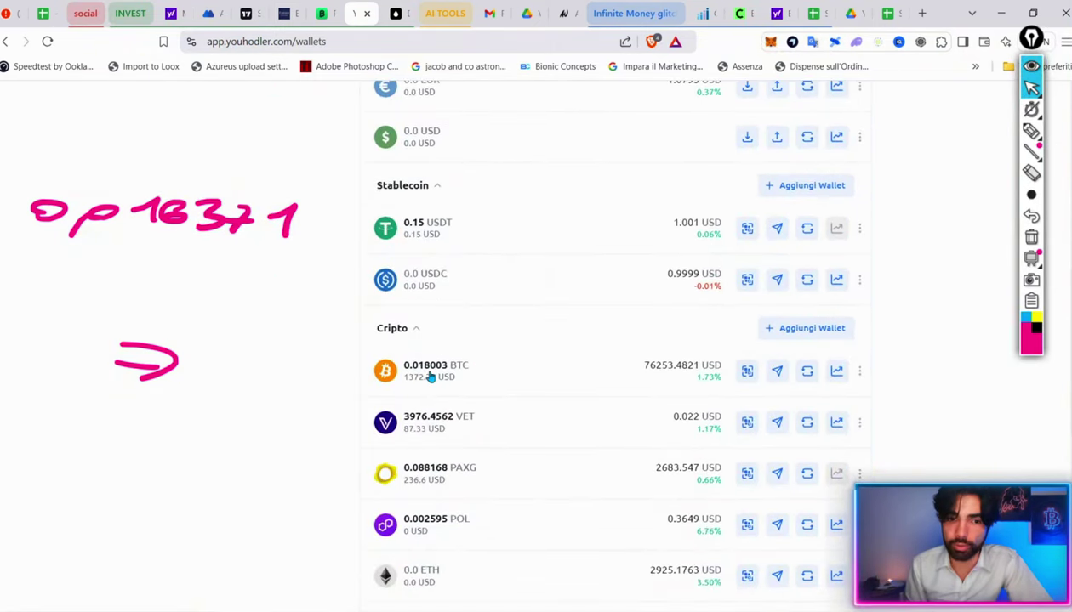
{"action": "scroll", "coordinate": [431, 380], "scroll_direction": "up", "scroll_amount": 6}
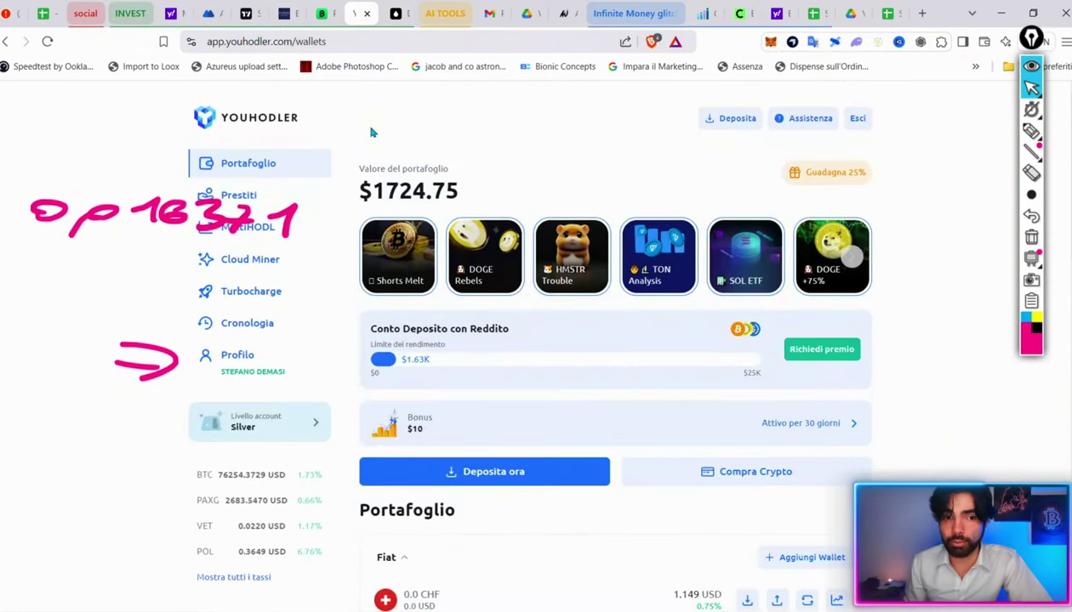
- Return to MultiHODL and circle the currently committed amount with the pen
{"action": "left_click", "coordinate": [240, 226]}
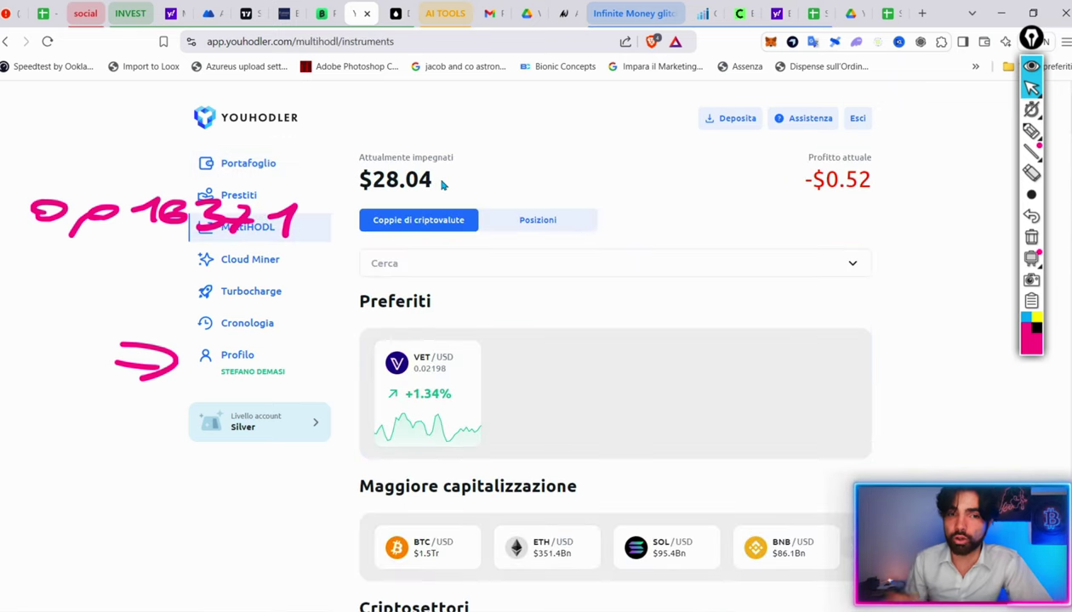
{"action": "left_click", "coordinate": [1031, 131]}
{"action": "mouse_move", "coordinate": [412, 144]}
{"action": "left_mouse_down"}
{"action": "mouse_move", "coordinate": [459, 148]}
{"action": "mouse_move", "coordinate": [400, 135]}
{"action": "left_mouse_up"}
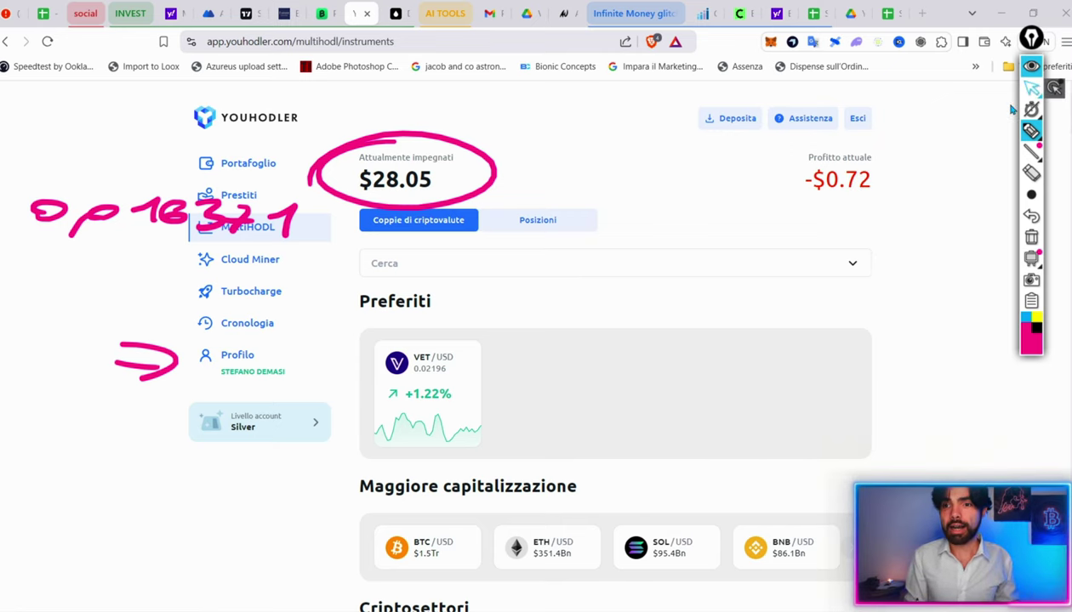
{"action": "left_click", "coordinate": [1031, 87]}
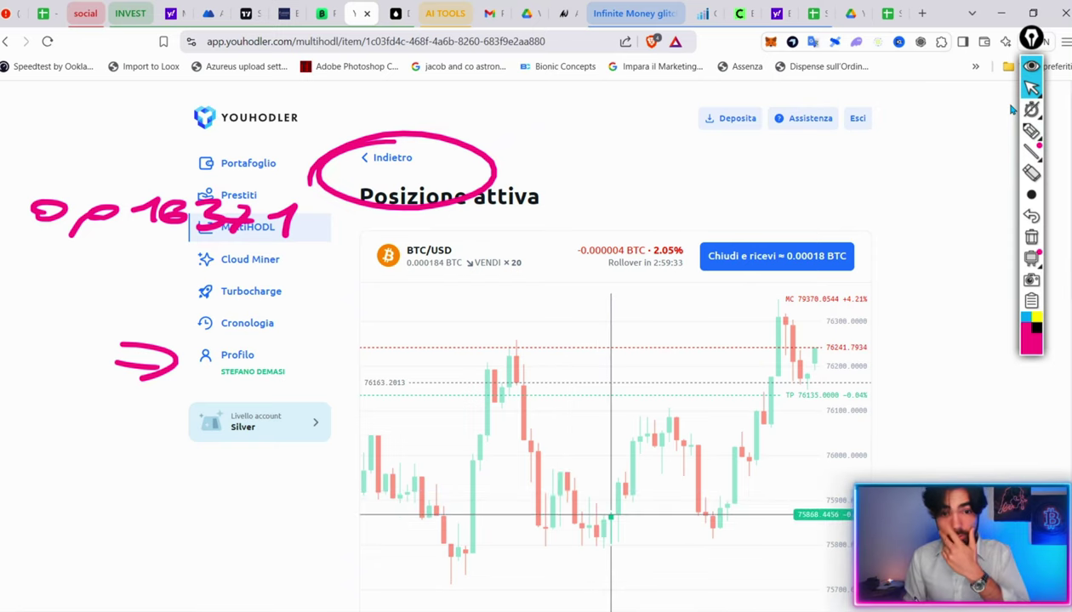
- Inspect the active BTC/USD sell position's chart, return to the positions list, and circle the committed amount again
{"action": "scroll", "coordinate": [1012, 109], "scroll_direction": "down", "scroll_amount": 1}
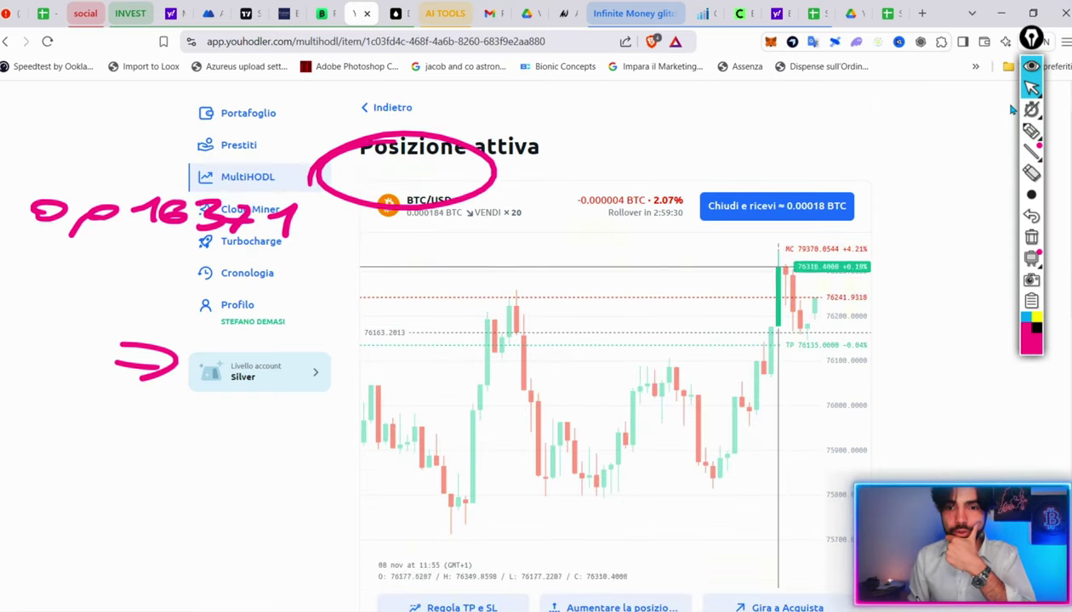
{"action": "key", "text": "alt+Left"}
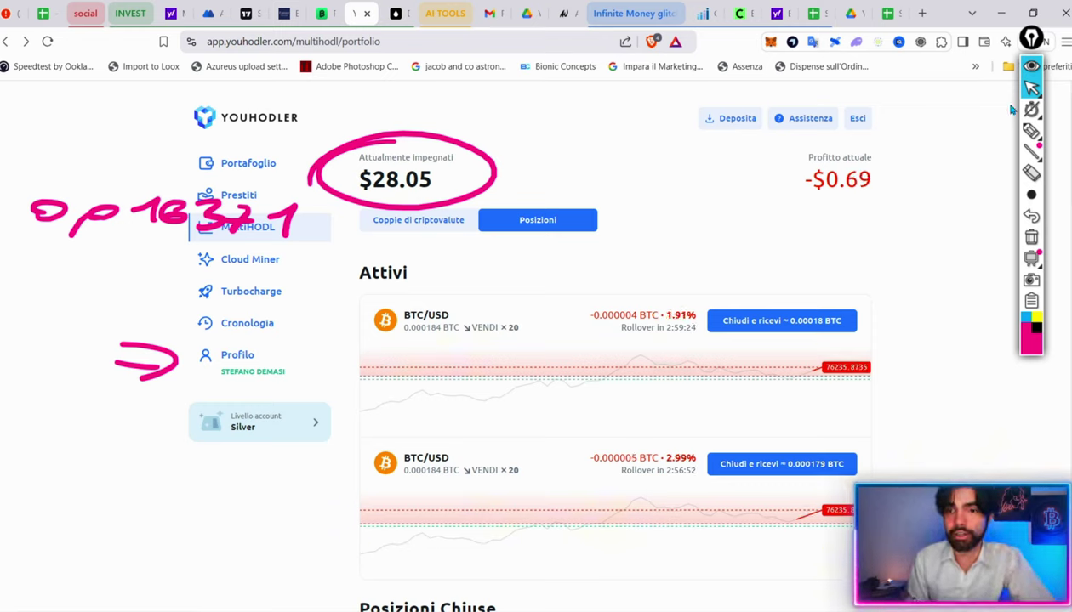
{"action": "left_click", "coordinate": [1031, 130]}
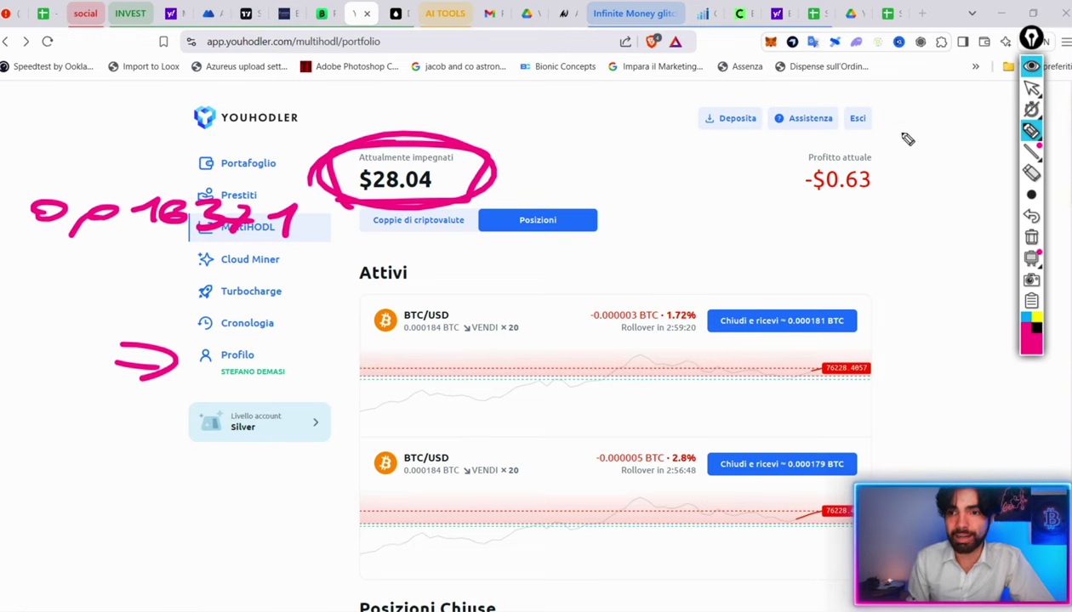
{"action": "left_click", "coordinate": [1031, 88]}
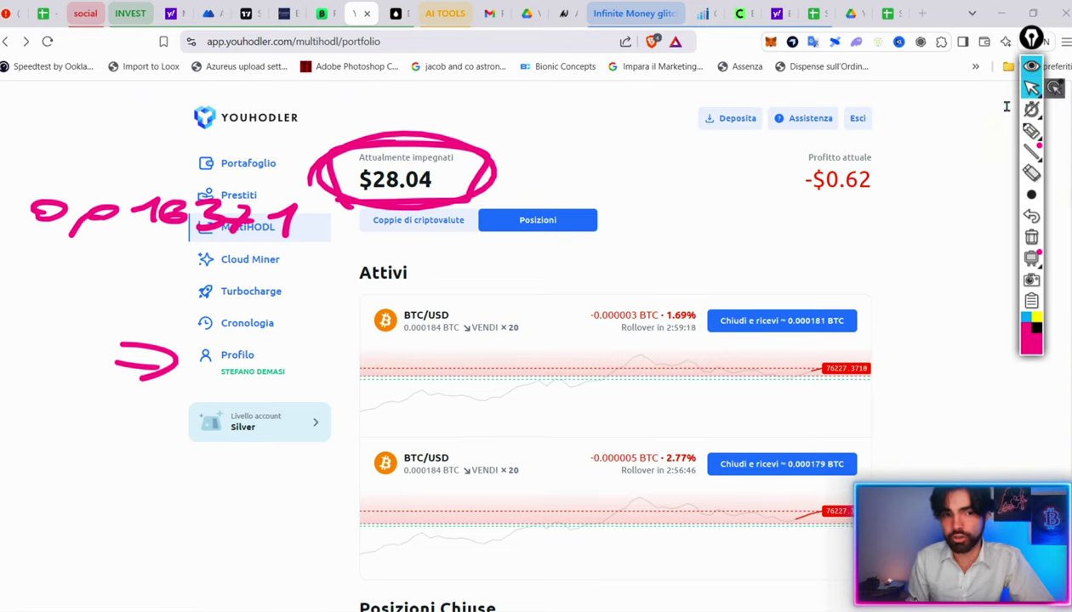
- Go back to the Cloud Miner page and review the trading volume required for Gold and to keep Silver
{"action": "key", "text": "alt+Left"}
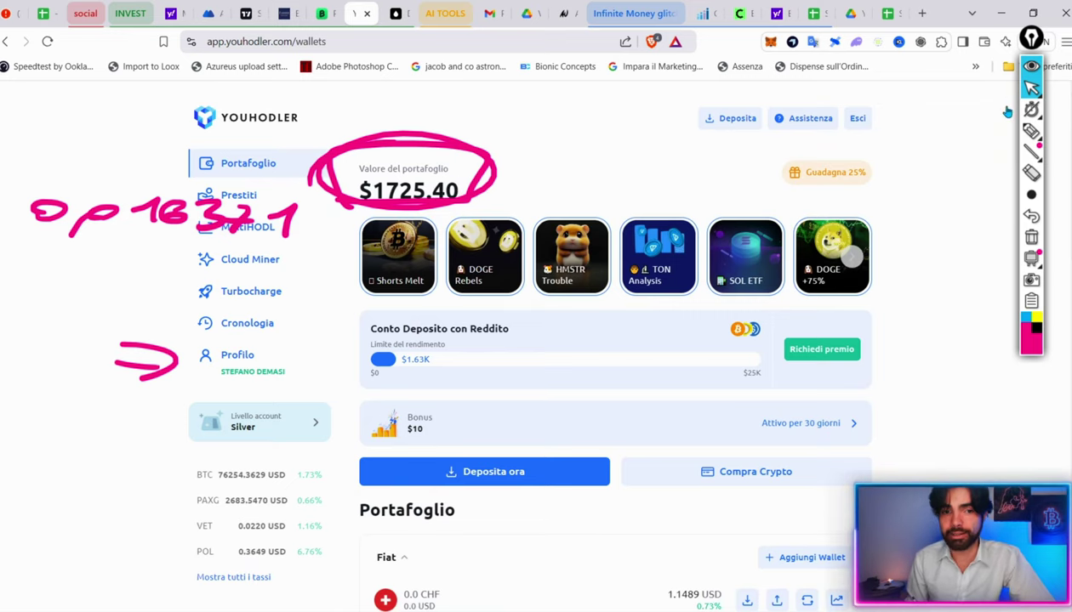
{"action": "key", "text": "alt+Left"}
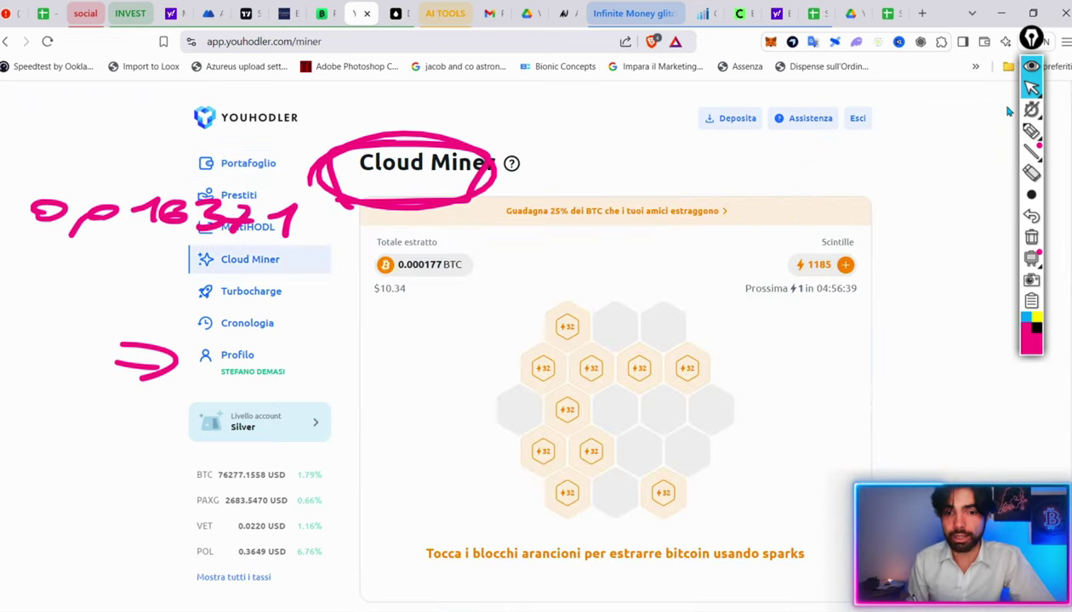
{"action": "scroll", "coordinate": [1008, 110], "scroll_direction": "down", "scroll_amount": 7}
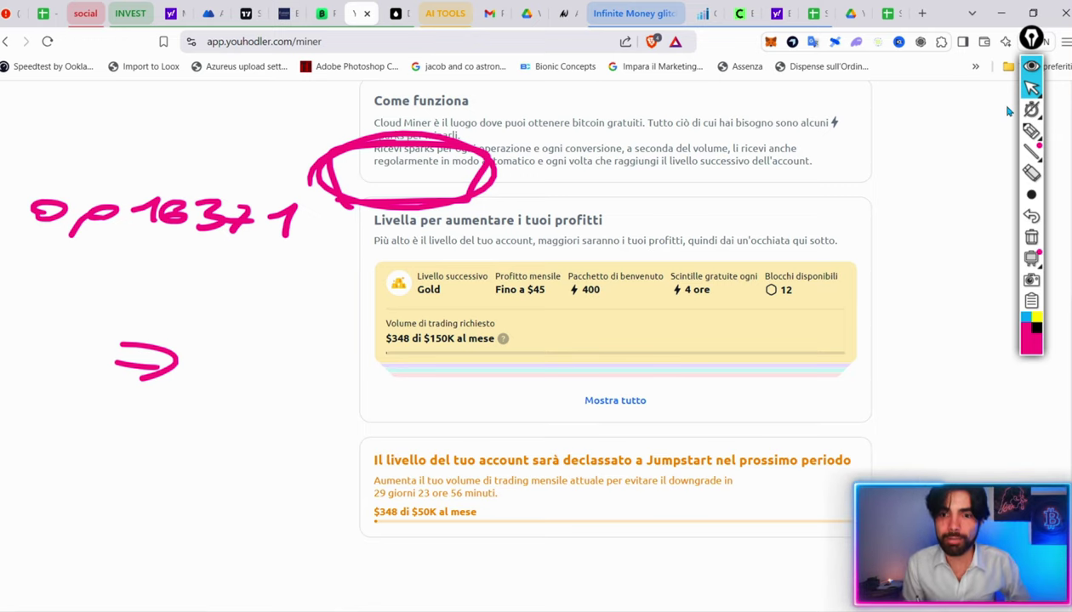
{"action": "scroll", "coordinate": [1008, 110], "scroll_direction": "up", "scroll_amount": 8}
{"action": "scroll", "coordinate": [1008, 110], "scroll_direction": "down", "scroll_amount": 8}
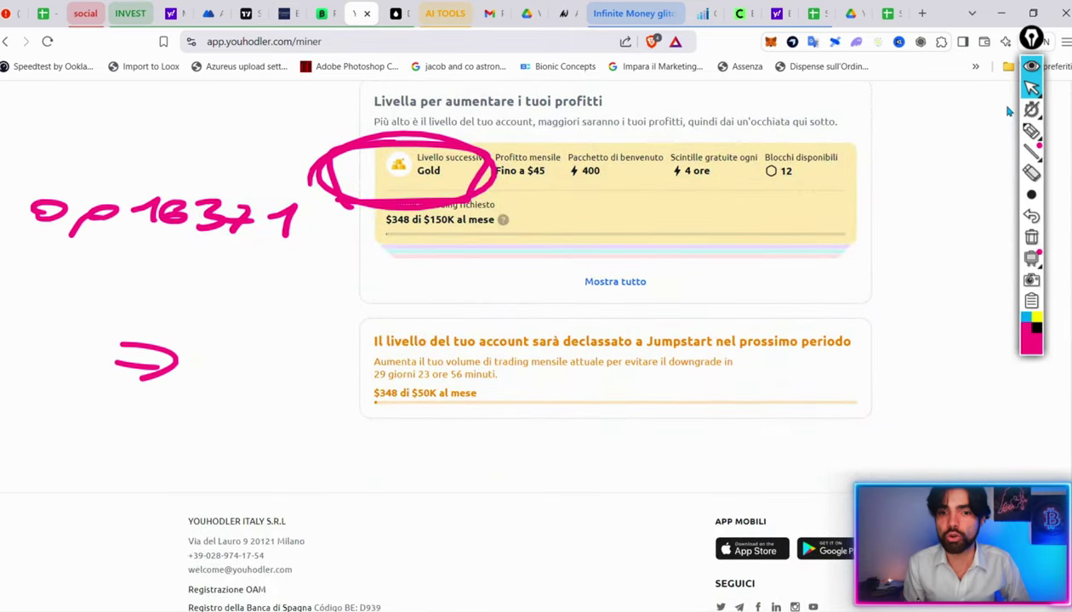
{"action": "scroll", "coordinate": [1008, 110], "scroll_direction": "up", "scroll_amount": 8}
- Open the MultiHODL positions to check the two active BTC/USD sell positions
{"action": "left_click", "coordinate": [247, 226]}
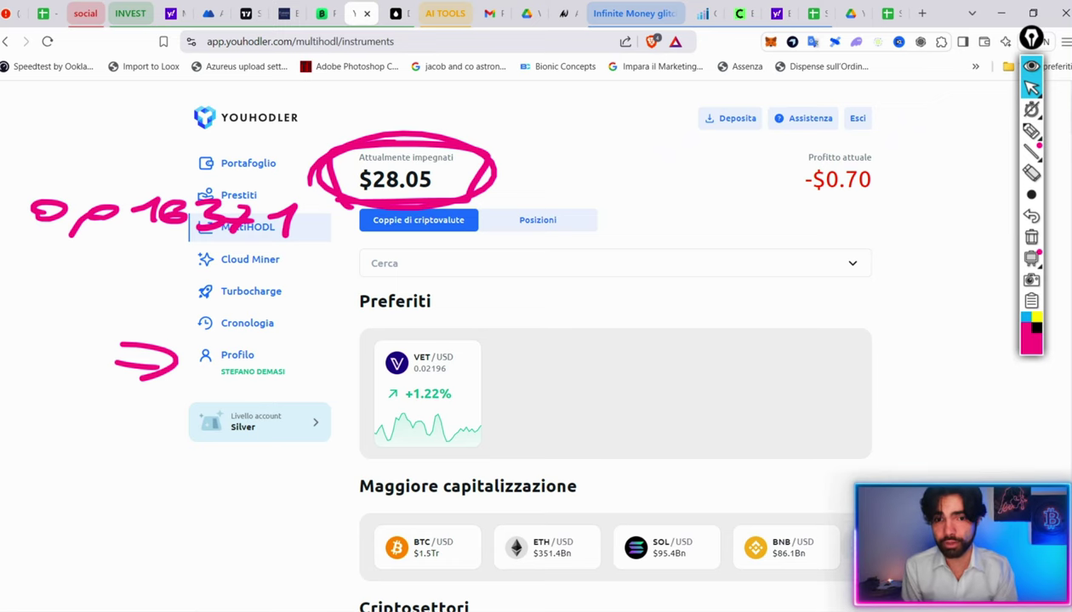
{"action": "left_click", "coordinate": [538, 220]}
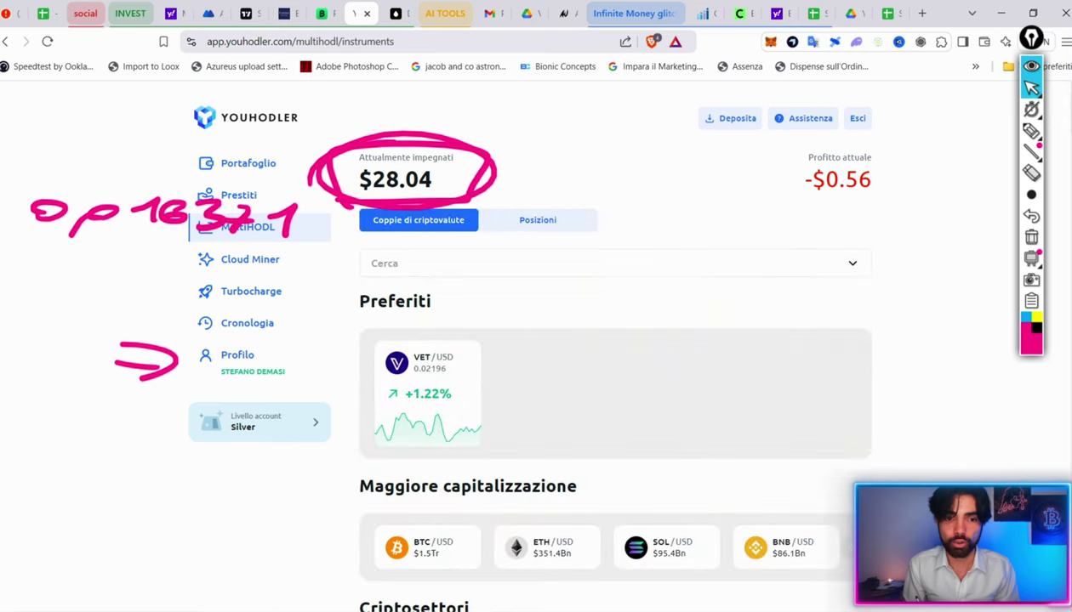
{"action": "left_click", "coordinate": [537, 219]}
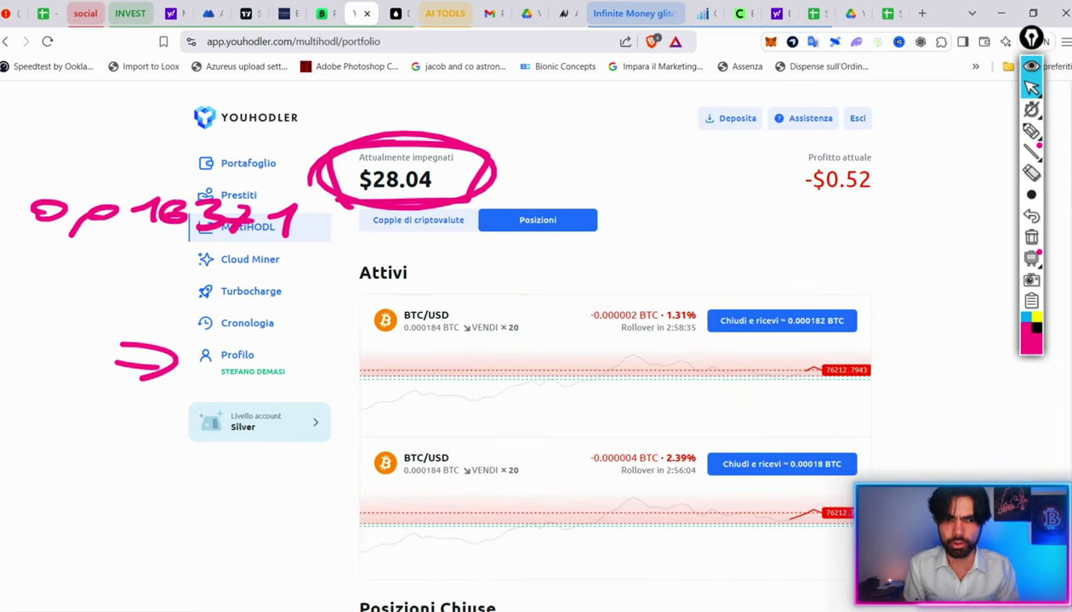
- Check the 1% margin quantity in the Google Sheets 20X hedge-short table, then return to the MultiHODL positions on YouHodler
{"action": "left_click", "coordinate": [559, 351]}
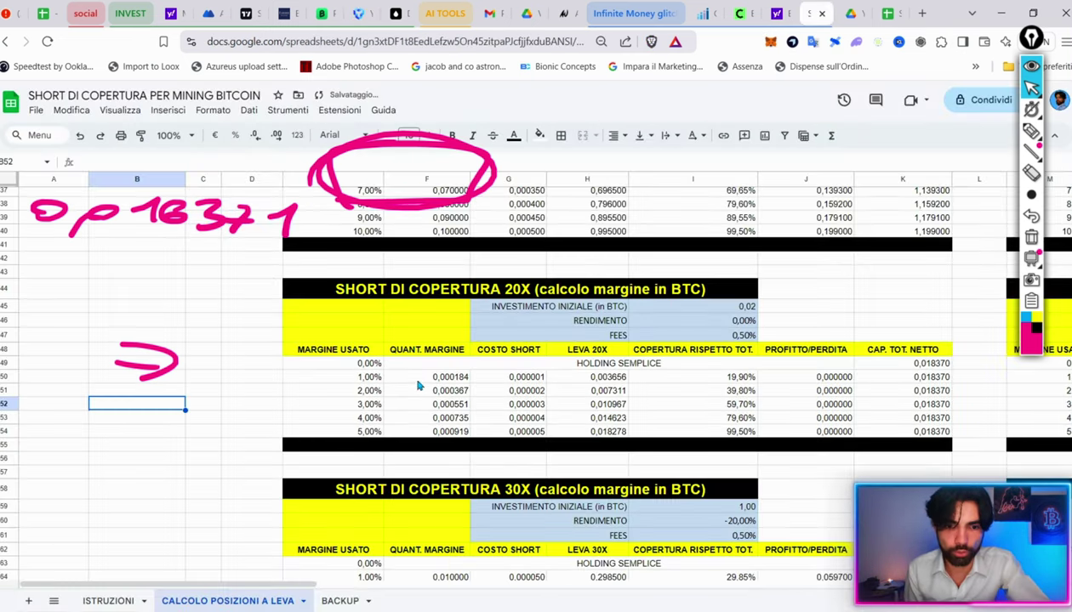
{"action": "left_click", "coordinate": [418, 378]}
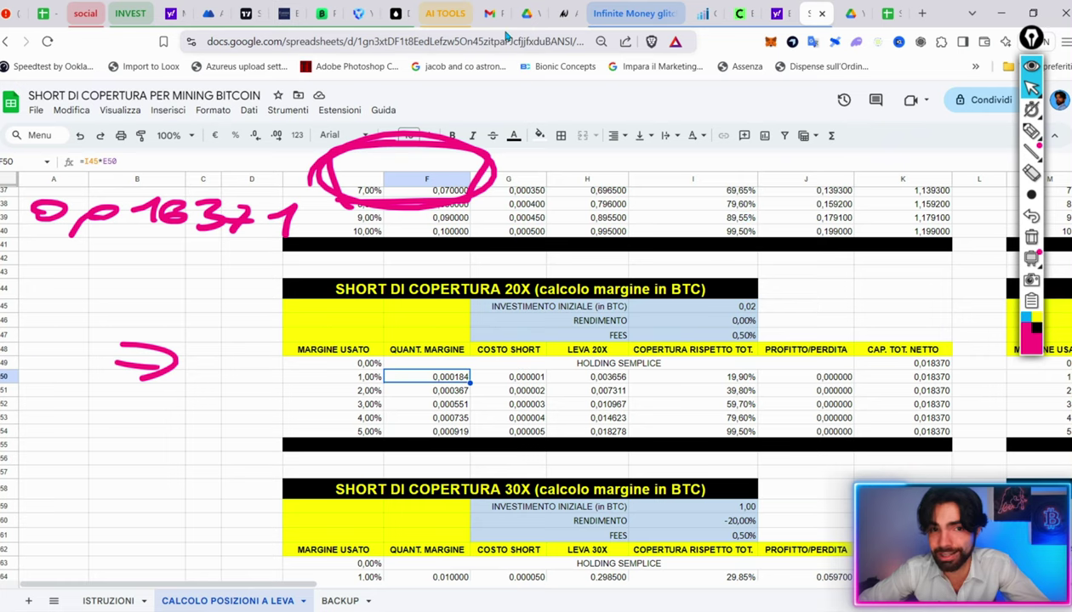
{"action": "left_click", "coordinate": [357, 14]}
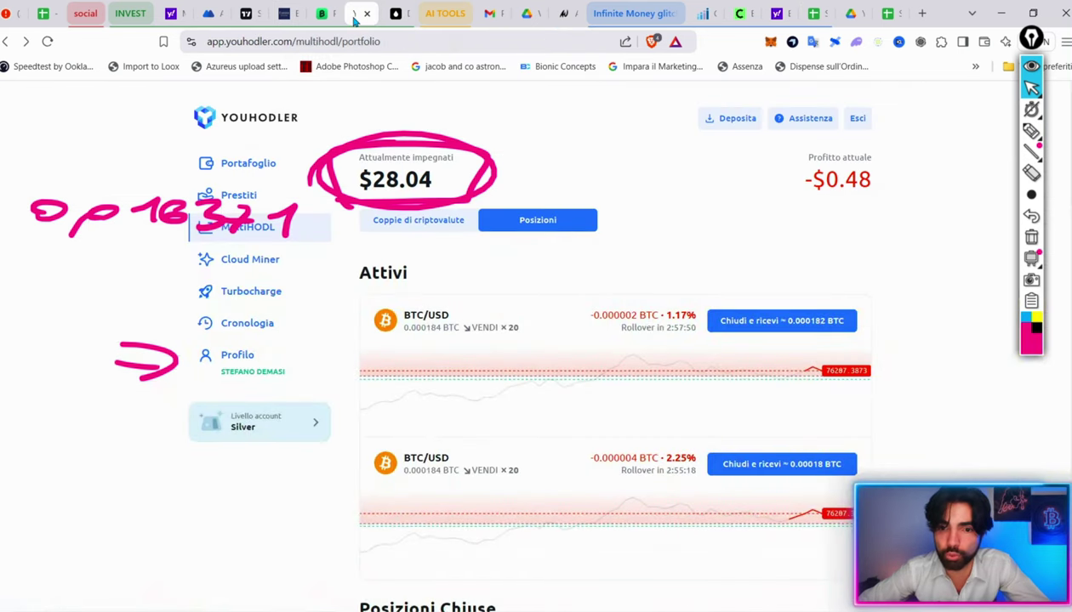
{"action": "left_click", "coordinate": [443, 223]}
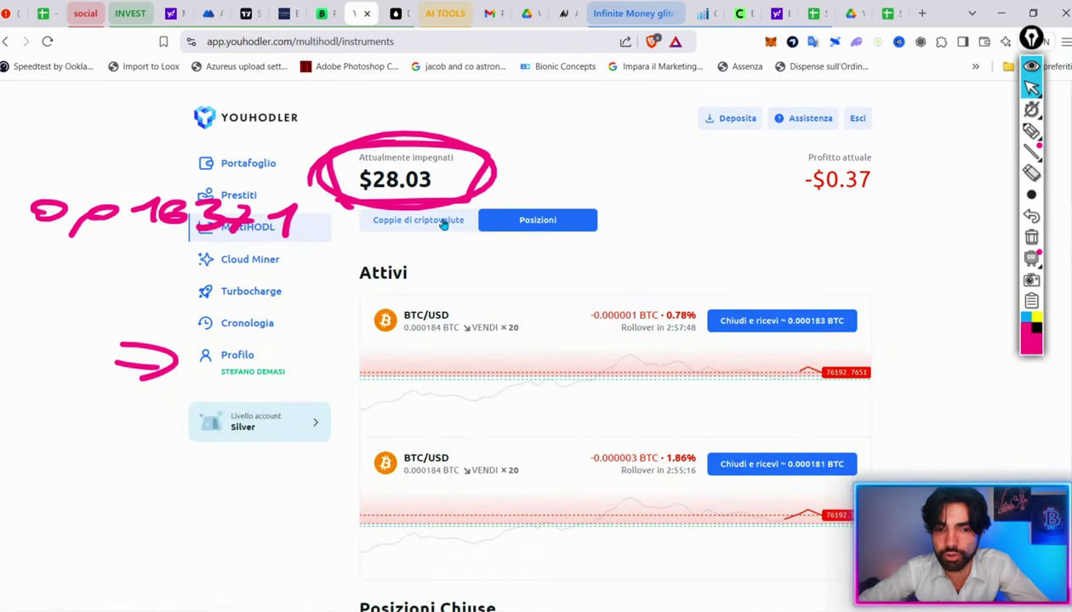
{"action": "left_click", "coordinate": [555, 228]}
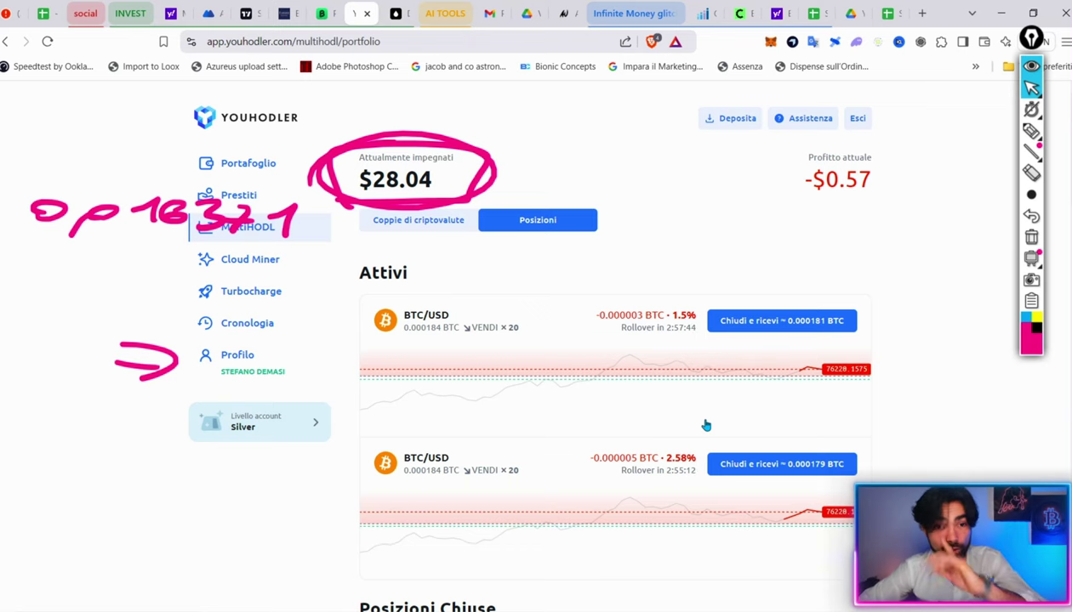
- Review the wallet balances on the portfolio page once more
{"action": "left_click", "coordinate": [250, 163]}
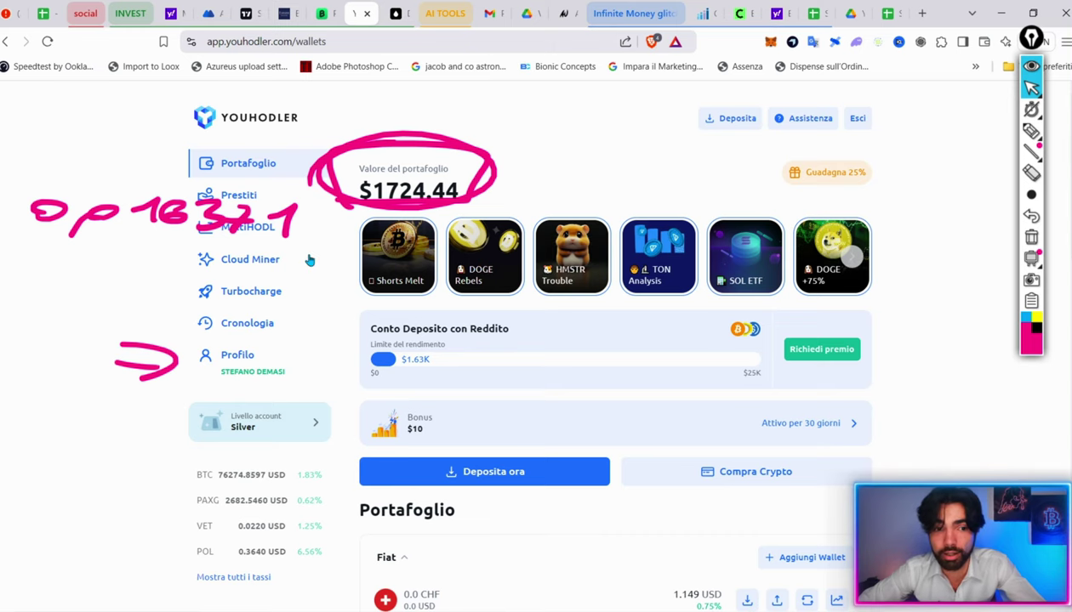
{"action": "scroll", "coordinate": [357, 341], "scroll_direction": "down", "scroll_amount": 5}
{"action": "scroll", "coordinate": [387, 372], "scroll_direction": "up", "scroll_amount": 5}
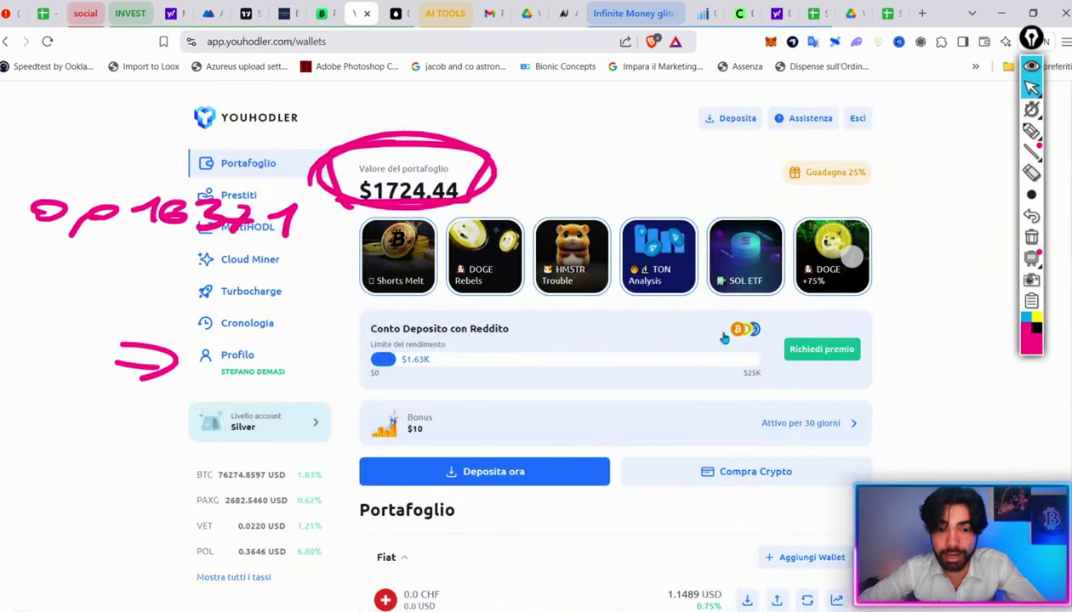
- Open the income deposit account and claim the reward for the finished earning period
{"action": "left_click", "coordinate": [796, 330]}
{"action": "scroll", "coordinate": [798, 330], "scroll_direction": "down", "scroll_amount": 3}
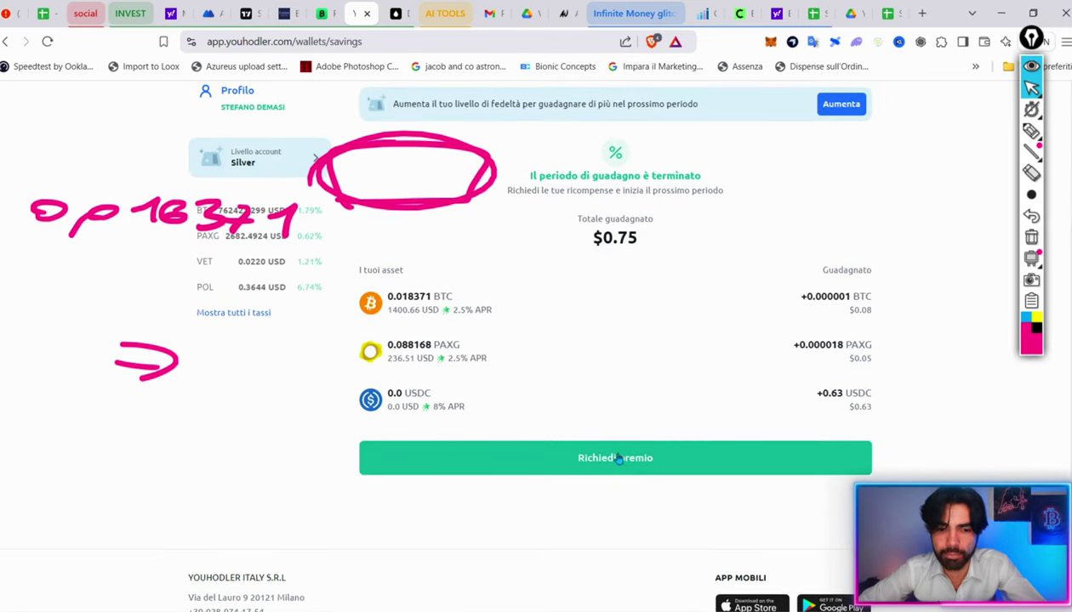
{"action": "scroll", "coordinate": [482, 103], "scroll_direction": "up", "scroll_amount": 1}
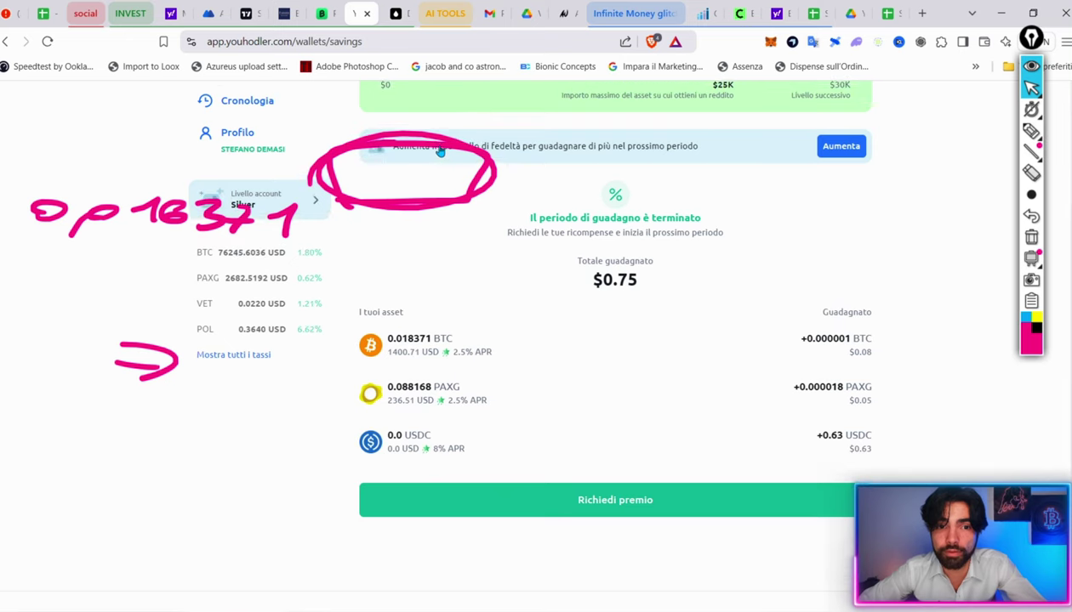
{"action": "left_click", "coordinate": [581, 500]}
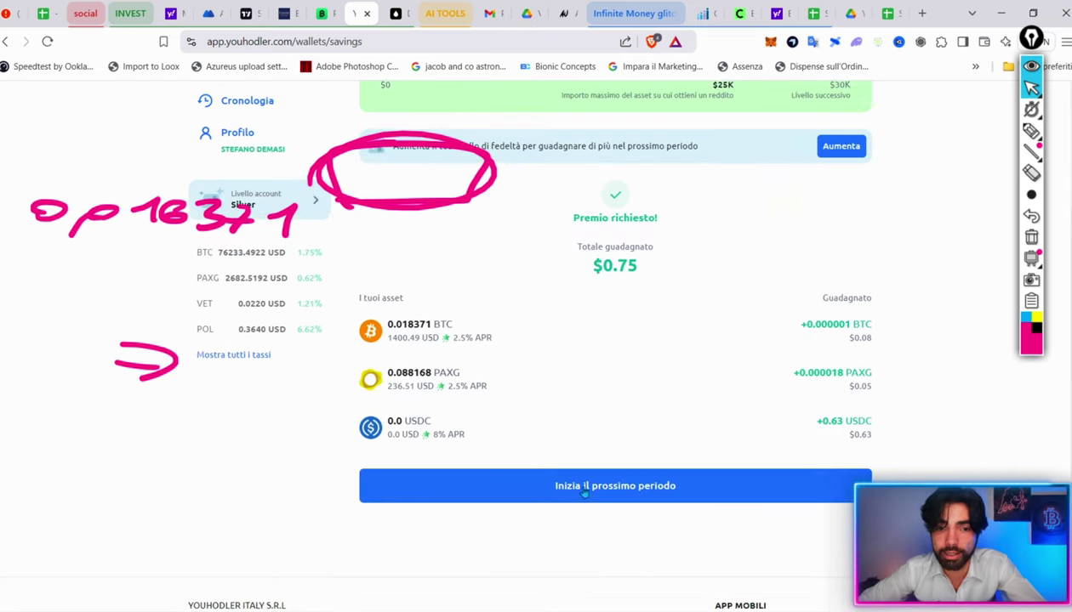
- Open the wallet selection for the next earning period and review the selected BTC, PAXG and USDC assets
{"action": "scroll", "coordinate": [618, 459], "scroll_direction": "up", "scroll_amount": 2}
{"action": "scroll", "coordinate": [617, 459], "scroll_direction": "down", "scroll_amount": 1}
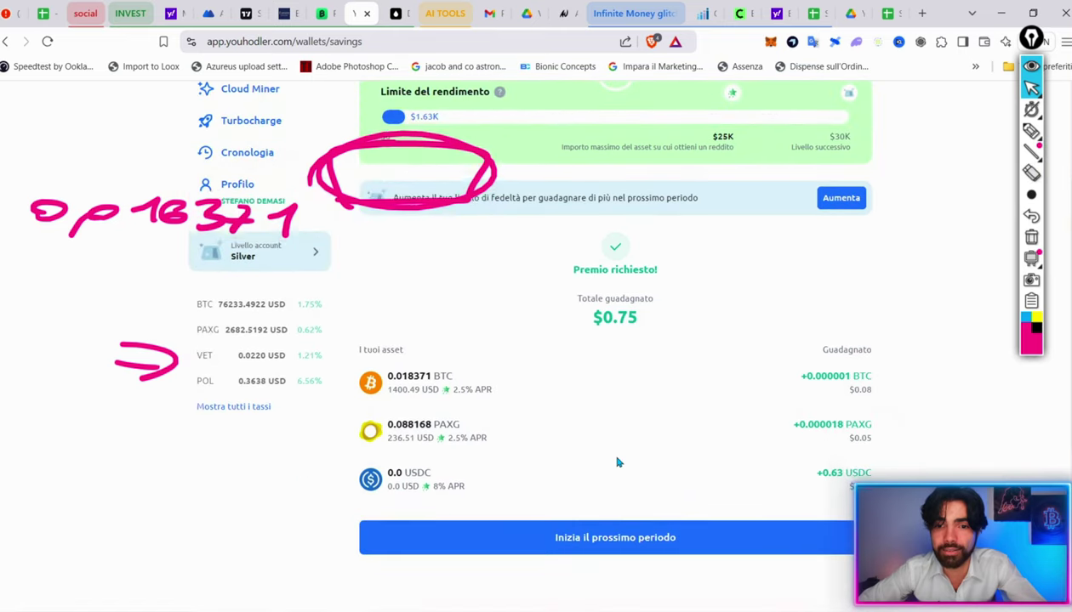
{"action": "left_click", "coordinate": [626, 522]}
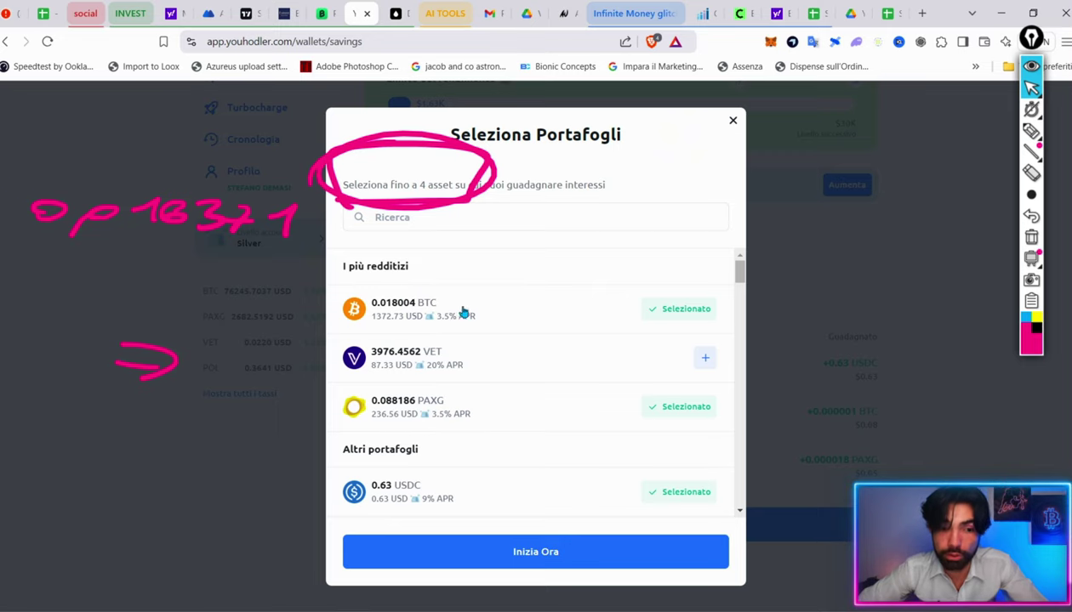
{"action": "scroll", "coordinate": [521, 428], "scroll_direction": "down", "scroll_amount": 1}
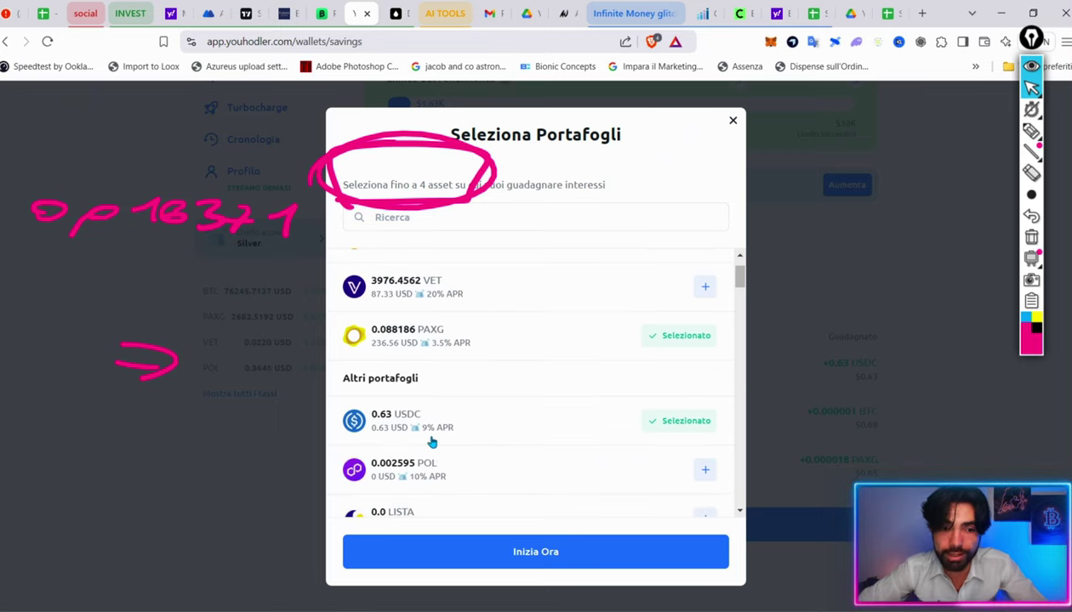
{"action": "scroll", "coordinate": [554, 427], "scroll_direction": "up", "scroll_amount": 2}
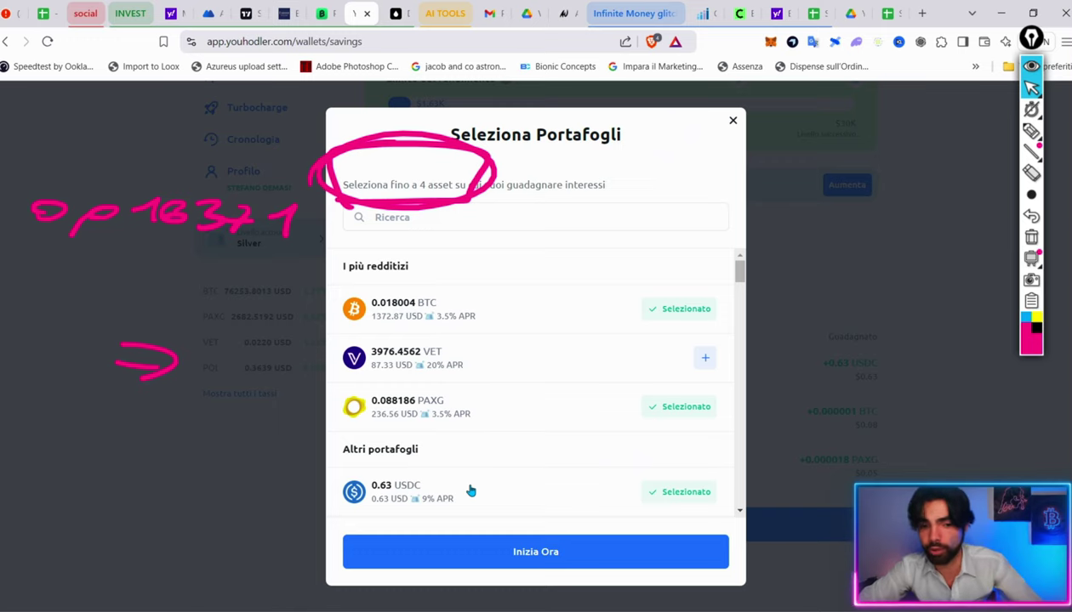
{"action": "scroll", "coordinate": [470, 491], "scroll_direction": "down", "scroll_amount": 1}
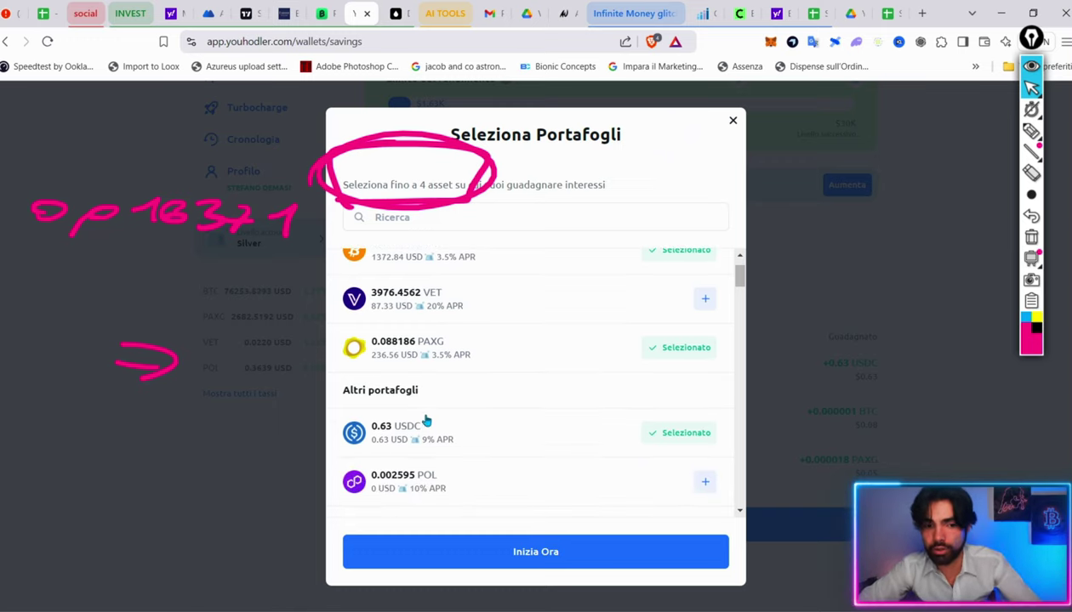
{"action": "scroll", "coordinate": [552, 427], "scroll_direction": "up", "scroll_amount": 1}
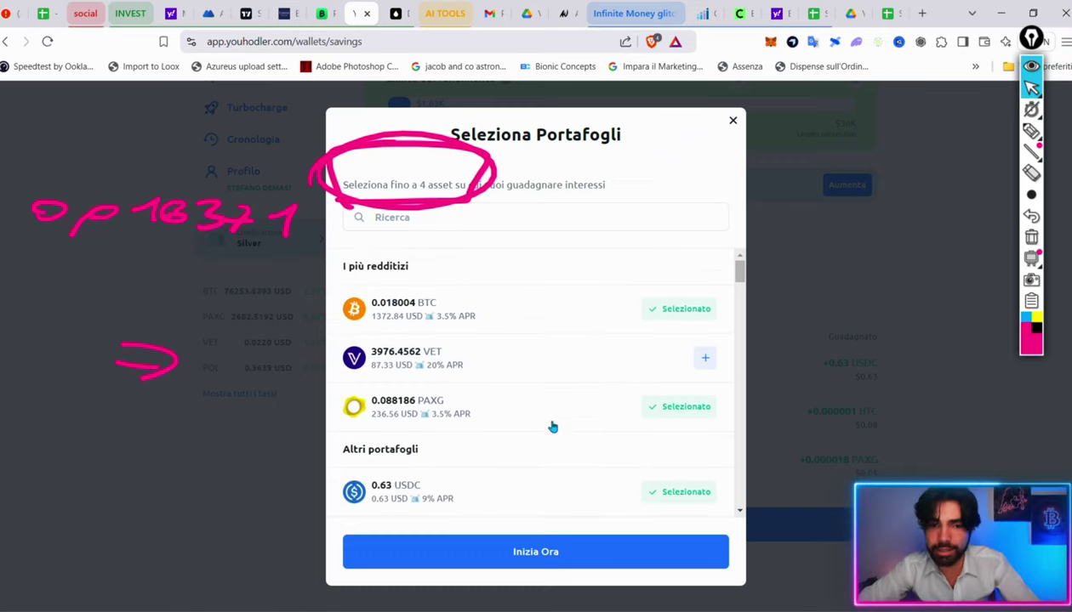
- Add VET as the fourth interest-earning asset and start the new earning period
{"action": "left_click", "coordinate": [551, 548]}
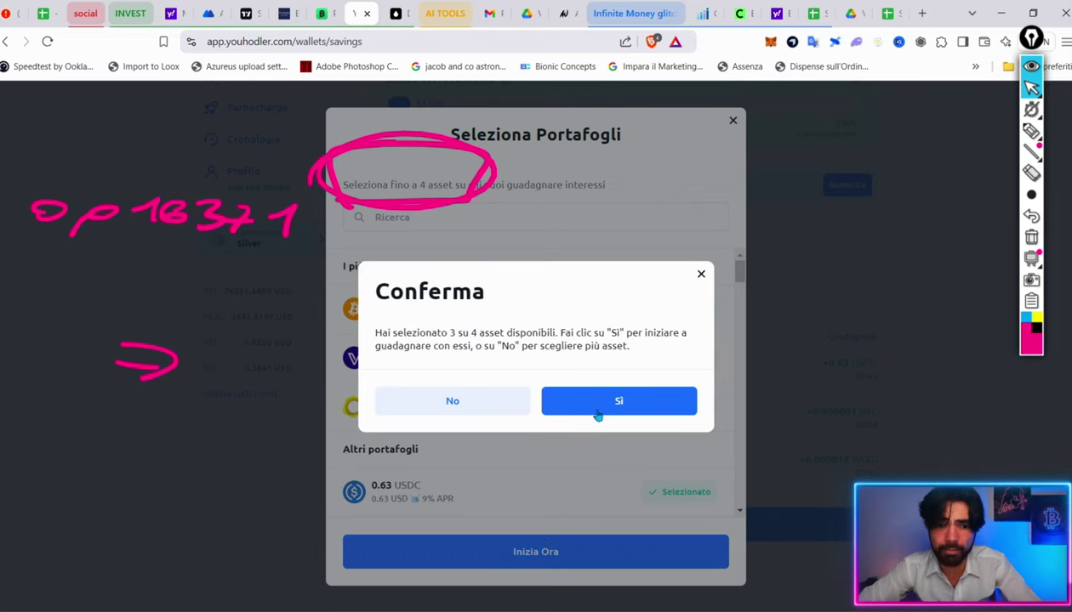
{"action": "left_click", "coordinate": [701, 278]}
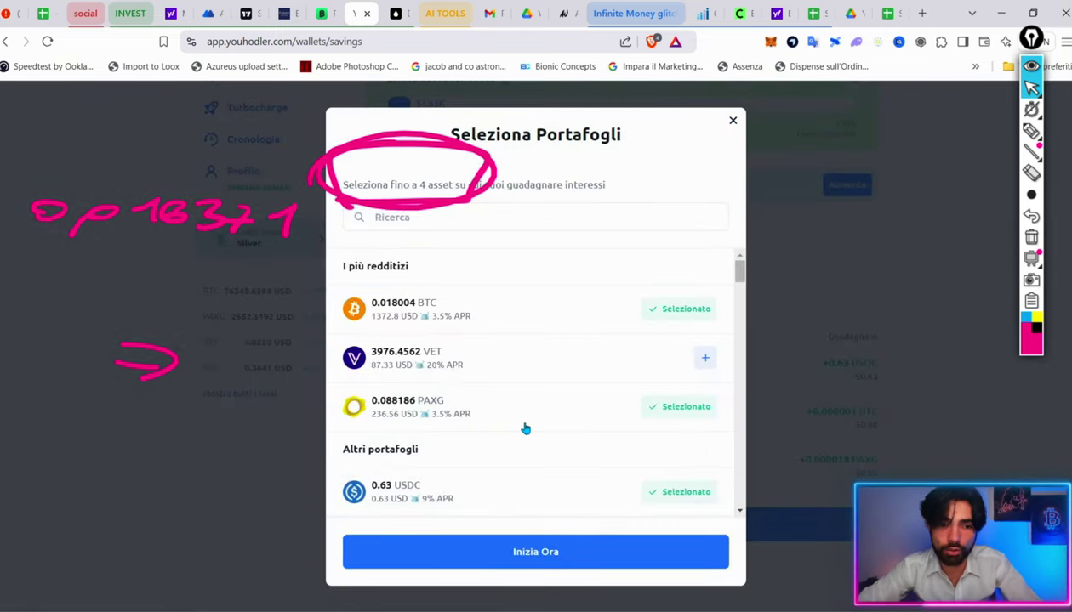
{"action": "left_click", "coordinate": [707, 358]}
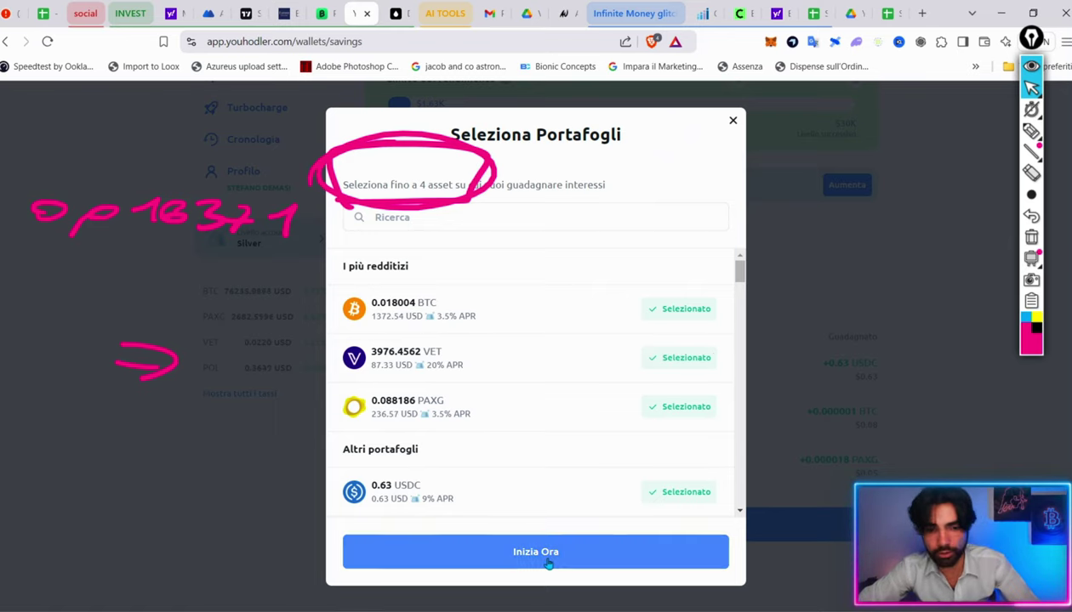
{"action": "left_click", "coordinate": [549, 566]}
{"action": "scroll", "coordinate": [608, 469], "scroll_direction": "down", "scroll_amount": 3}
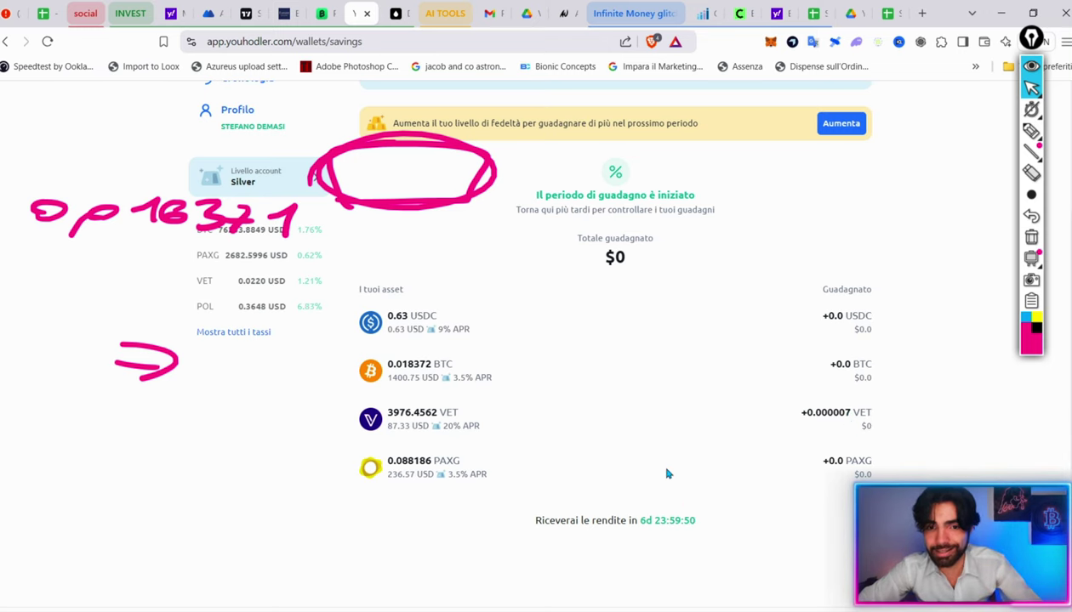
{"action": "scroll", "coordinate": [571, 329], "scroll_direction": "up", "scroll_amount": 3}
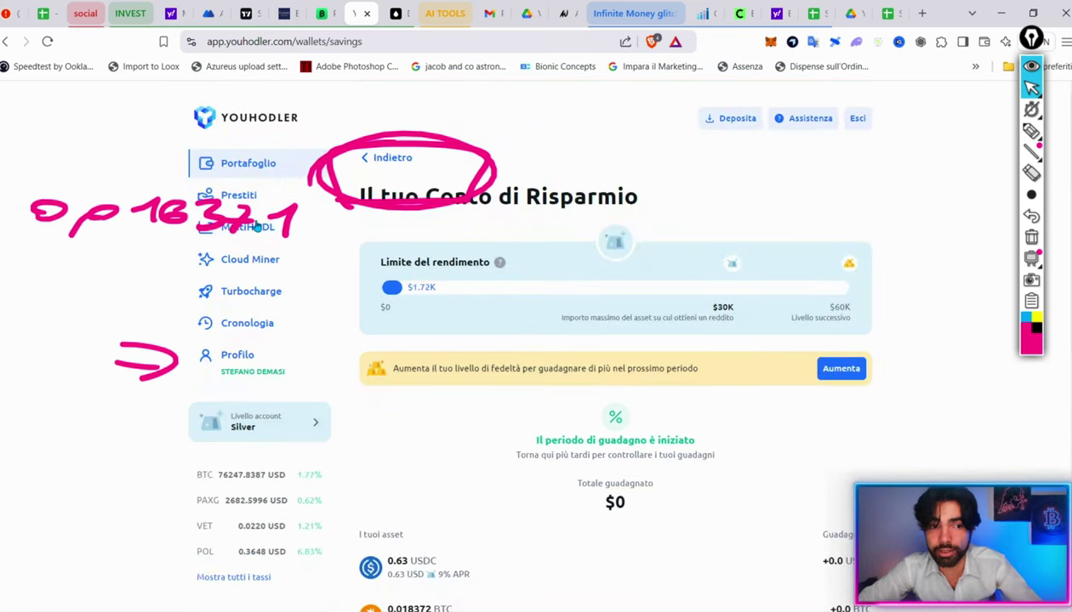
- Check the chart of the first active BTC/USD sell position in MultiHODL, then return to the positions list
{"action": "left_click", "coordinate": [255, 225]}
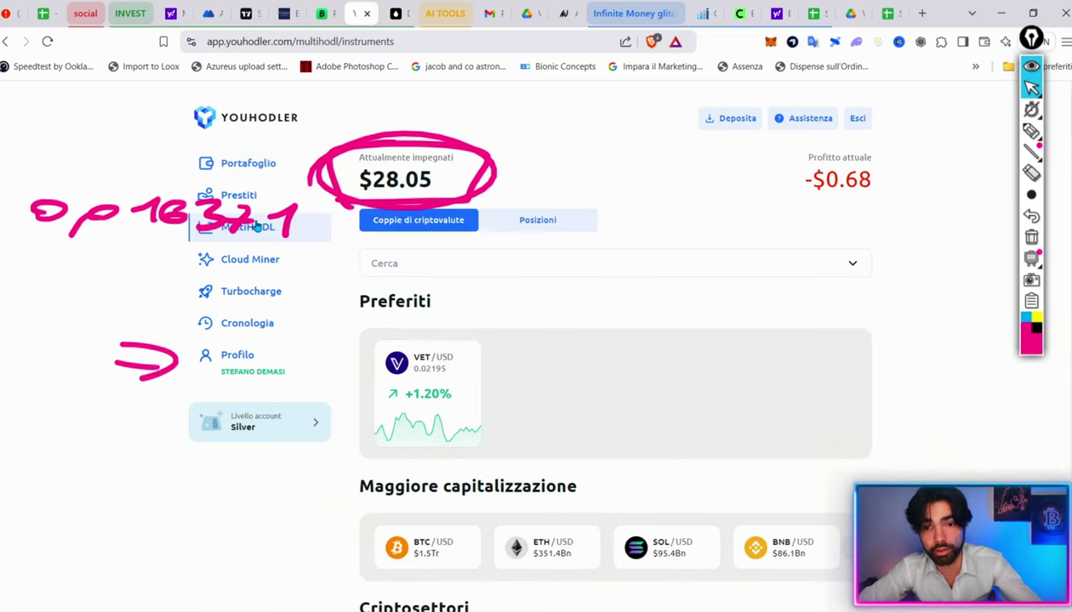
{"action": "left_click", "coordinate": [532, 219]}
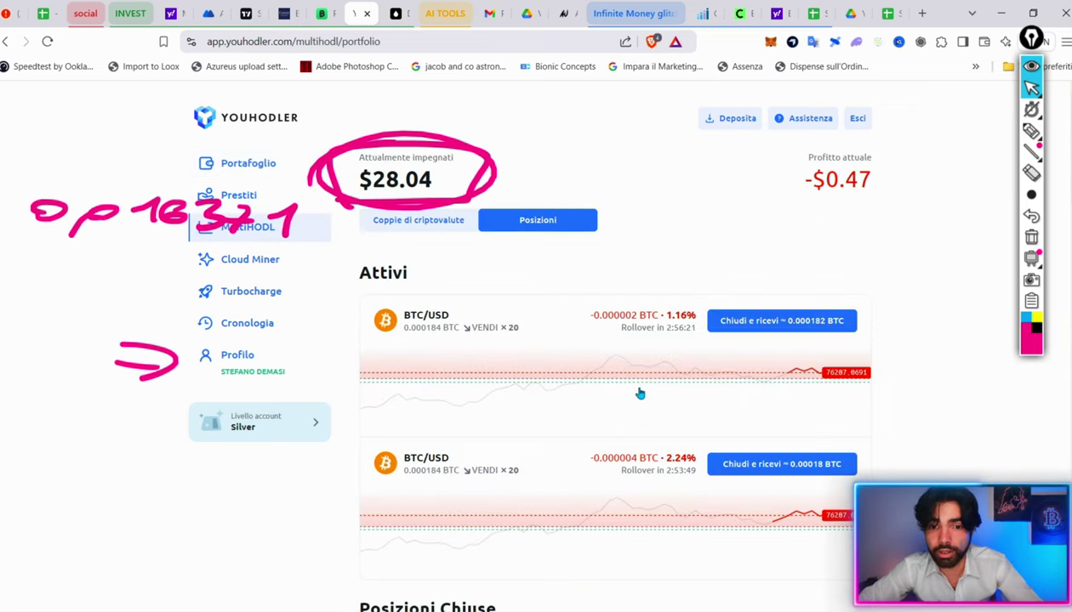
{"action": "scroll", "coordinate": [639, 391], "scroll_direction": "down", "scroll_amount": 1}
{"action": "scroll", "coordinate": [595, 366], "scroll_direction": "up", "scroll_amount": 1}
{"action": "left_click", "coordinate": [520, 339]}
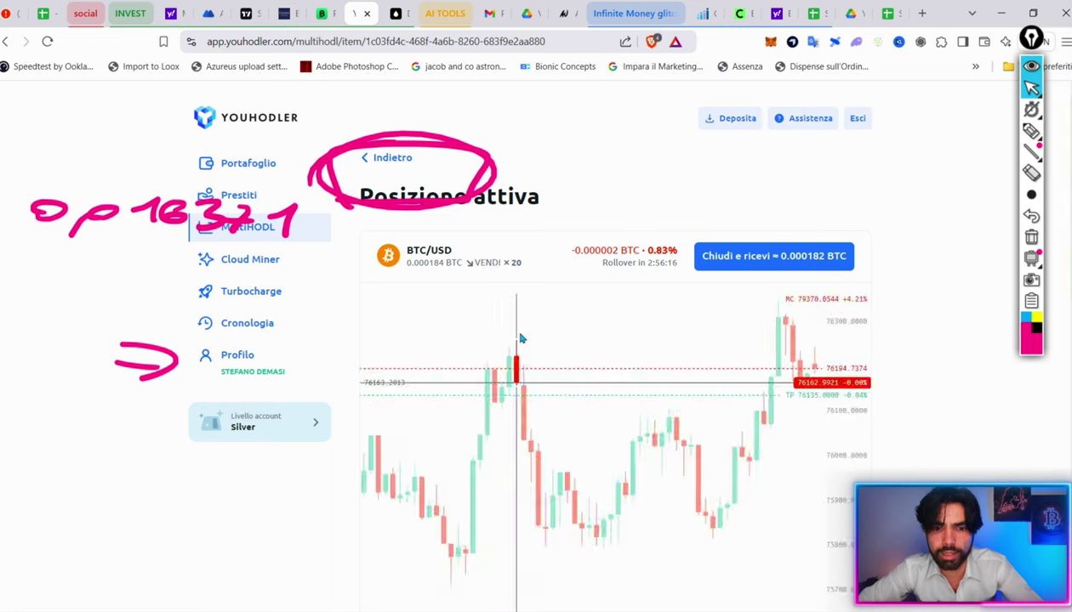
{"action": "left_click", "coordinate": [399, 166]}
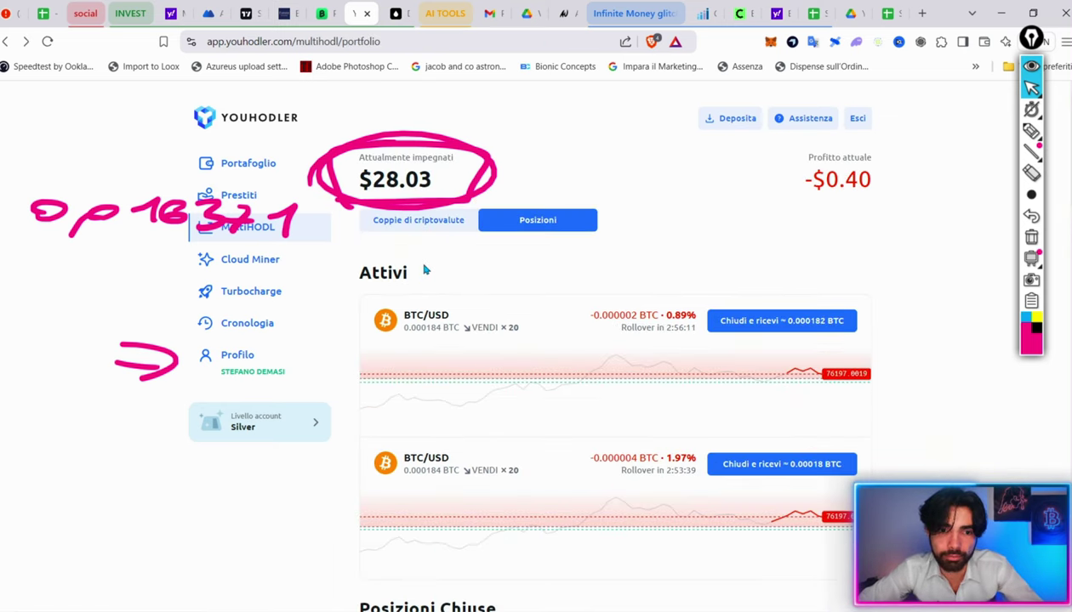
- Set up a new BTC/USD sell position with an amount of 0.000184 BTC and a x20 multiplier
{"action": "left_click", "coordinate": [421, 223]}
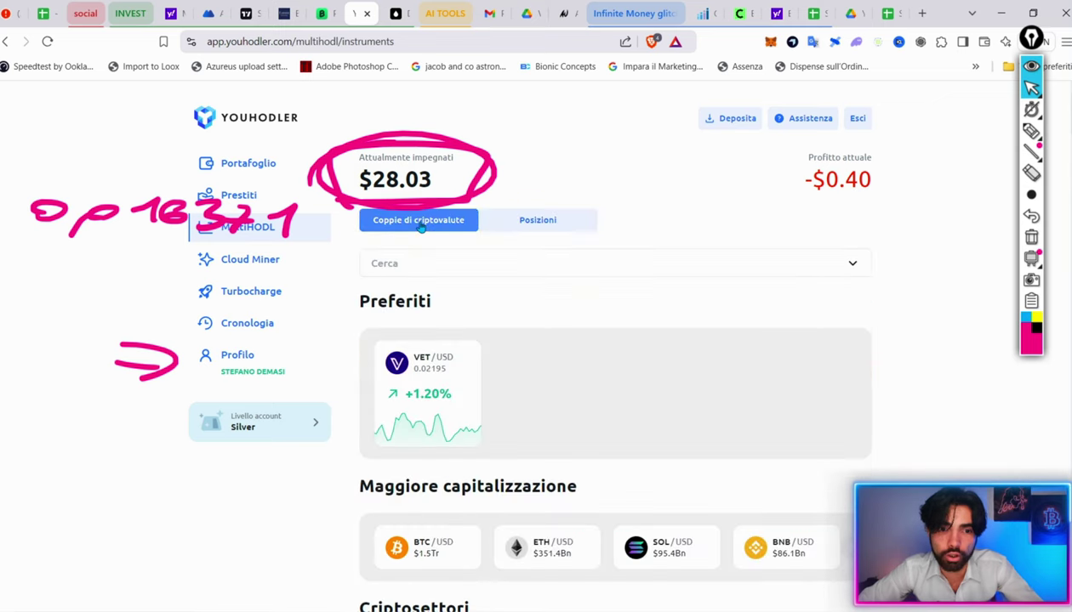
{"action": "left_click", "coordinate": [429, 548]}
{"action": "left_click", "coordinate": [660, 574]}
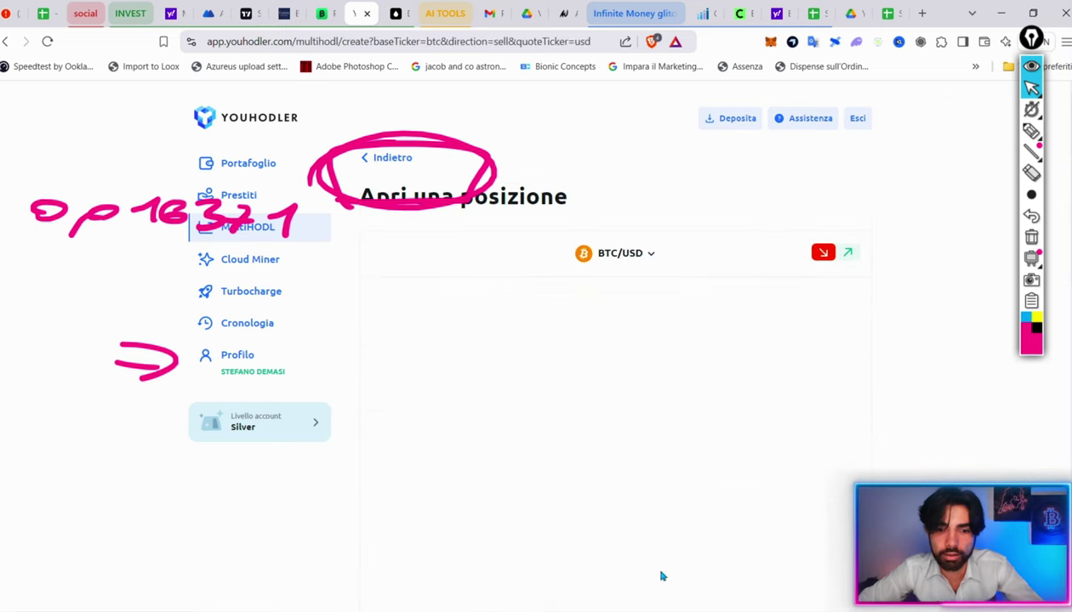
{"action": "scroll", "coordinate": [660, 574], "scroll_direction": "down", "scroll_amount": 3}
{"action": "left_click", "coordinate": [679, 478]}
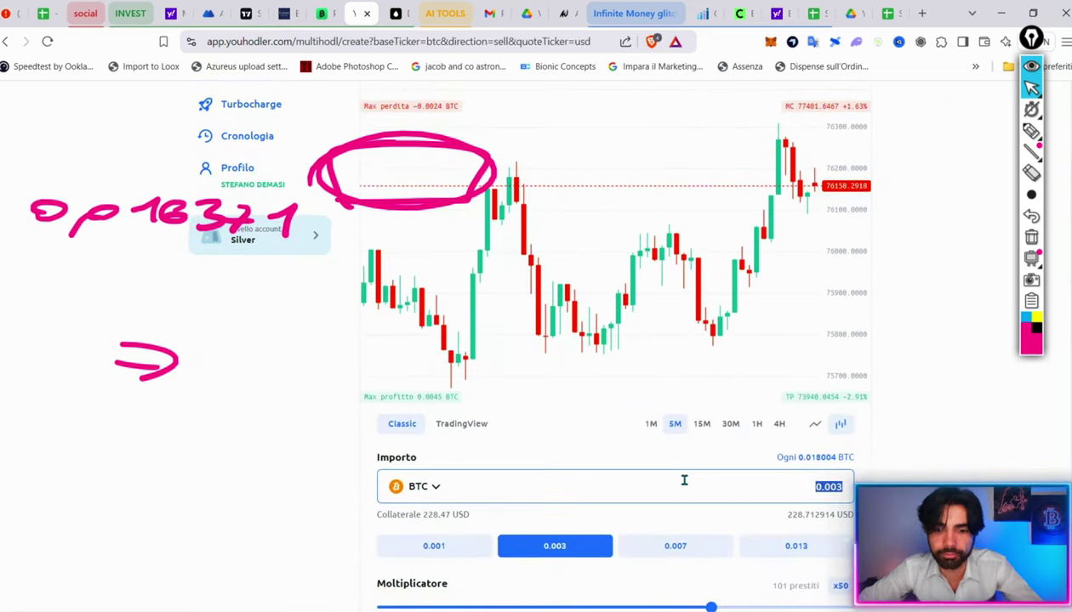
{"action": "type", "text": "0.000184"}
{"action": "scroll", "coordinate": [684, 480], "scroll_direction": "down", "scroll_amount": 2}
{"action": "left_click", "coordinate": [536, 515]}
{"action": "scroll", "coordinate": [537, 519], "scroll_direction": "down", "scroll_amount": 5}
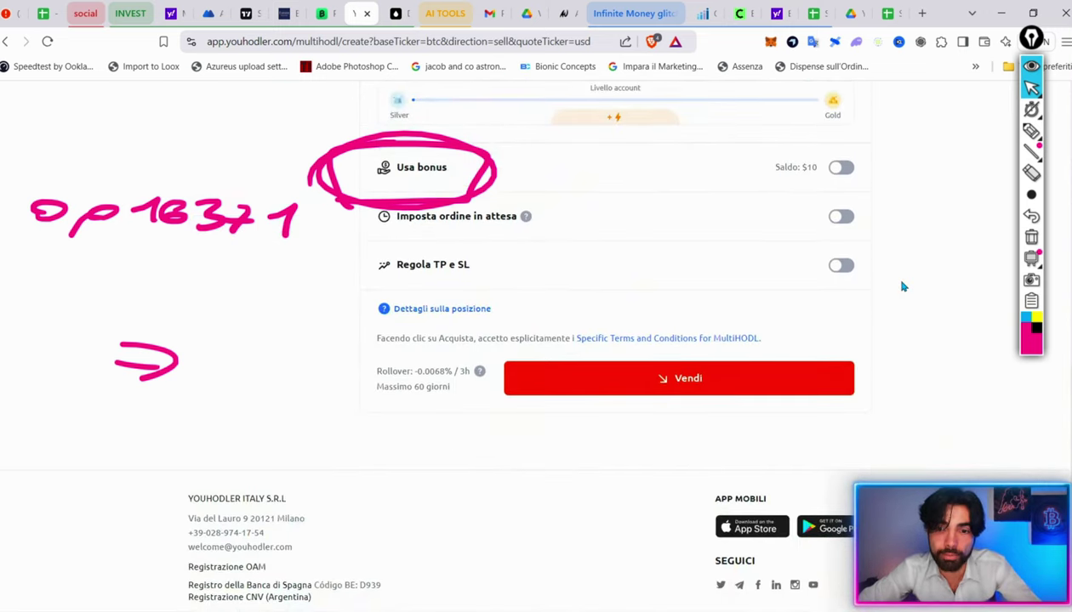
- Enable take-profit and stop-loss, set the take-profit price to 76135, and open the BTC/USD sell position
{"action": "left_click", "coordinate": [840, 266]}
{"action": "scroll", "coordinate": [952, 221], "scroll_direction": "up", "scroll_amount": 8}
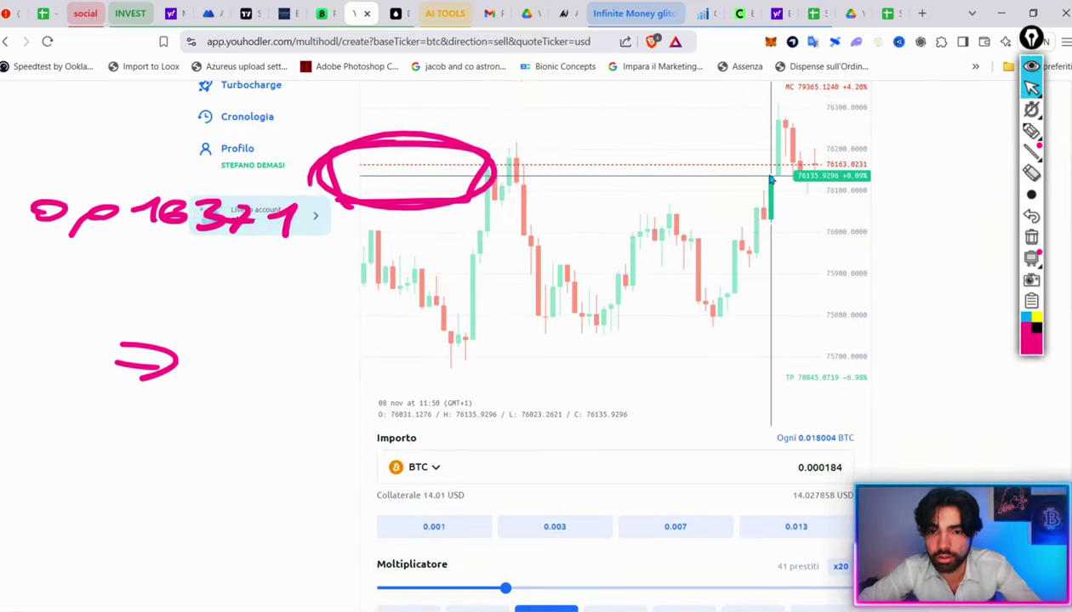
{"action": "scroll", "coordinate": [915, 295], "scroll_direction": "down", "scroll_amount": 4}
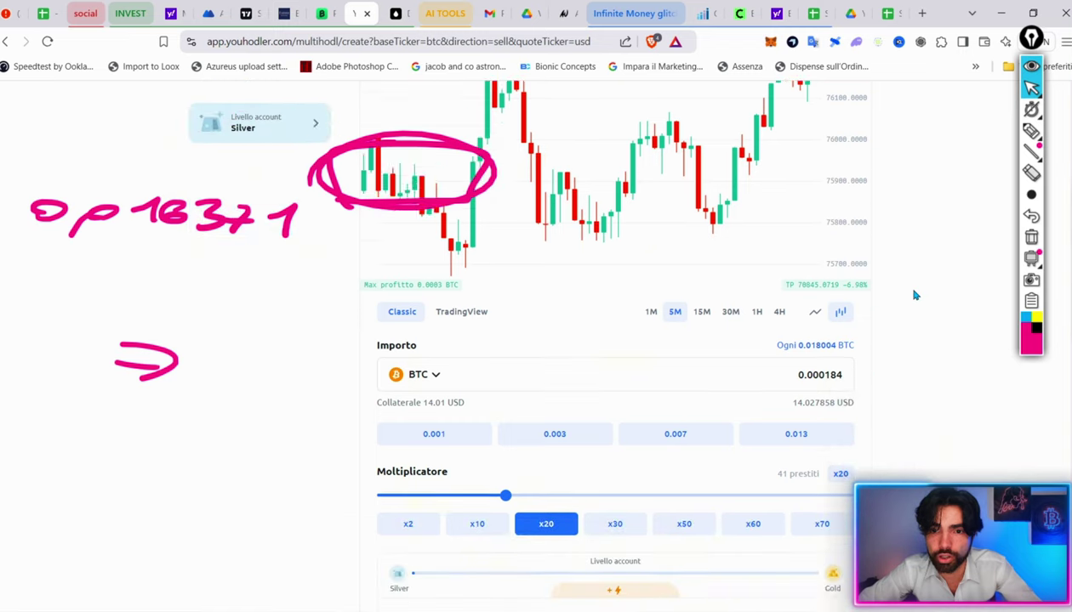
{"action": "scroll", "coordinate": [502, 204], "scroll_direction": "down", "scroll_amount": 1}
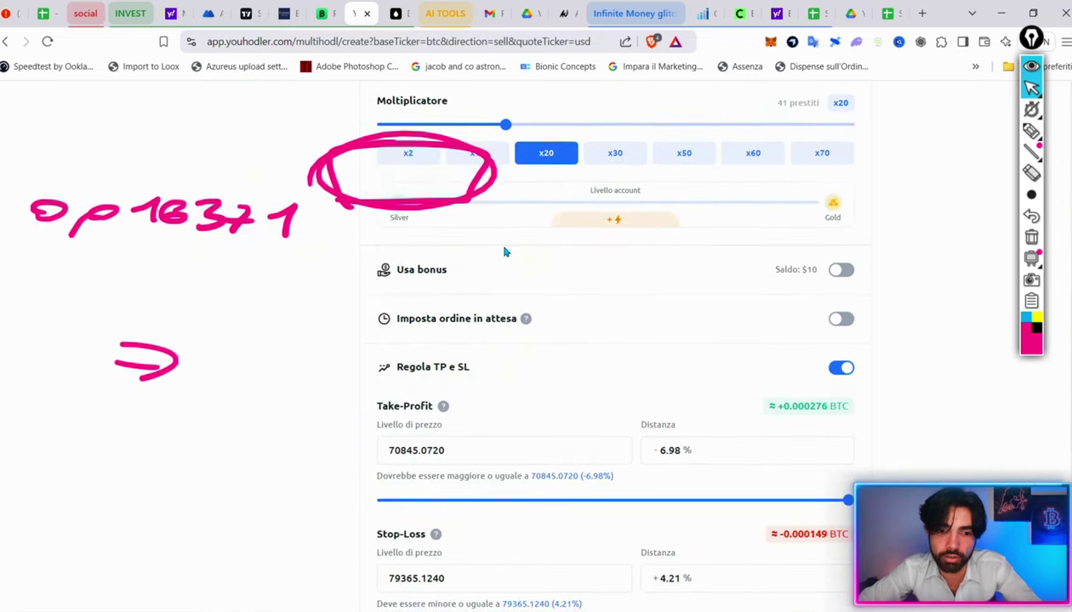
{"action": "left_click_drag", "start_coordinate": [397, 445], "coordinate": [517, 438]}
{"action": "type", "text": "76135"}
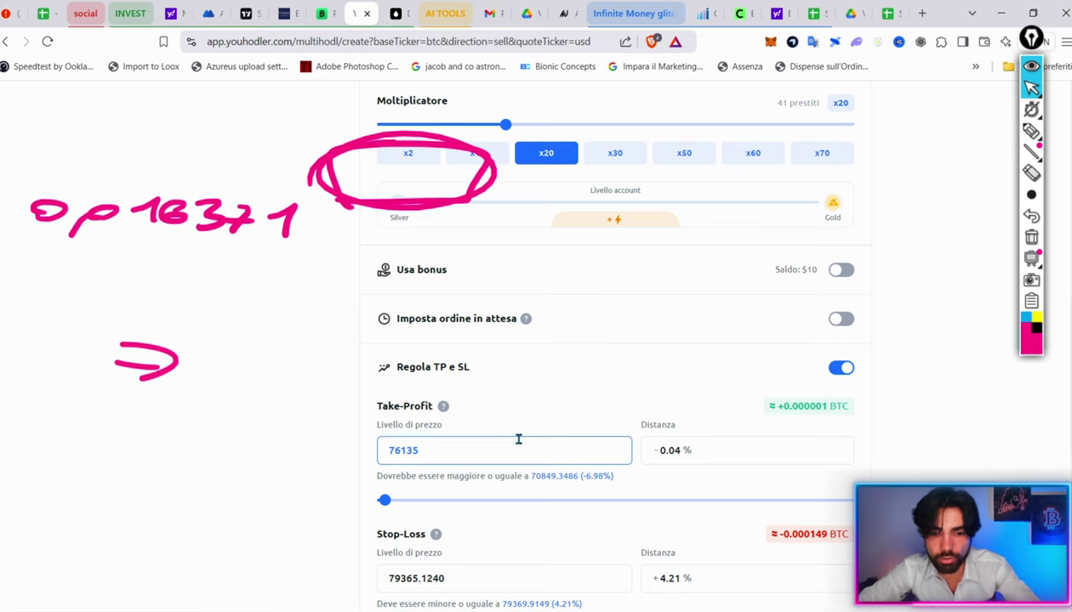
{"action": "scroll", "coordinate": [518, 439], "scroll_direction": "down", "scroll_amount": 2}
{"action": "left_click", "coordinate": [634, 540]}
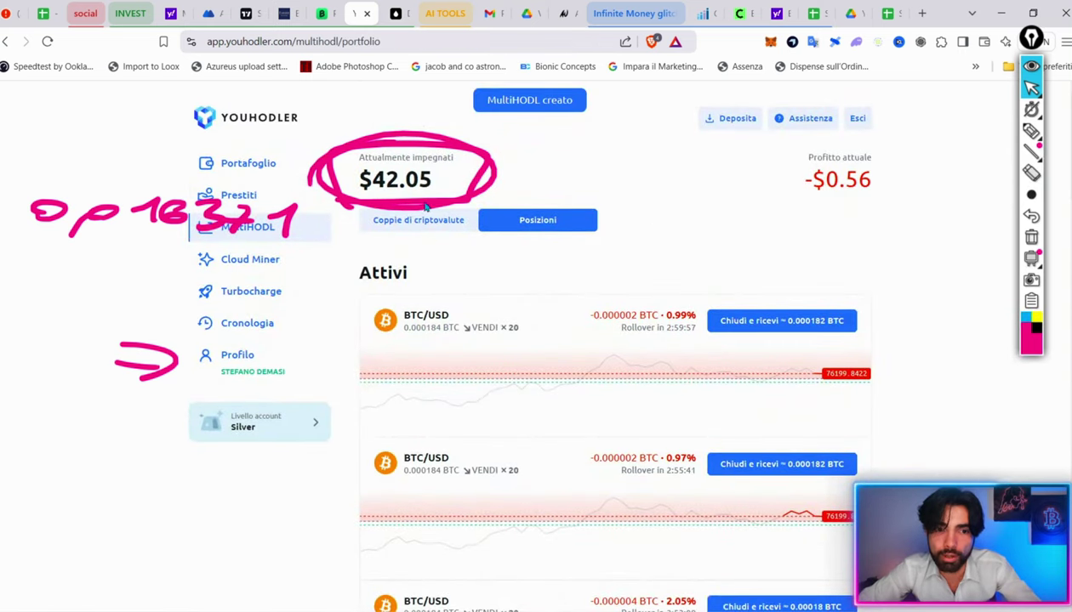
- Check the total value and wallet balances on the portfolio page
{"action": "left_click", "coordinate": [261, 166]}
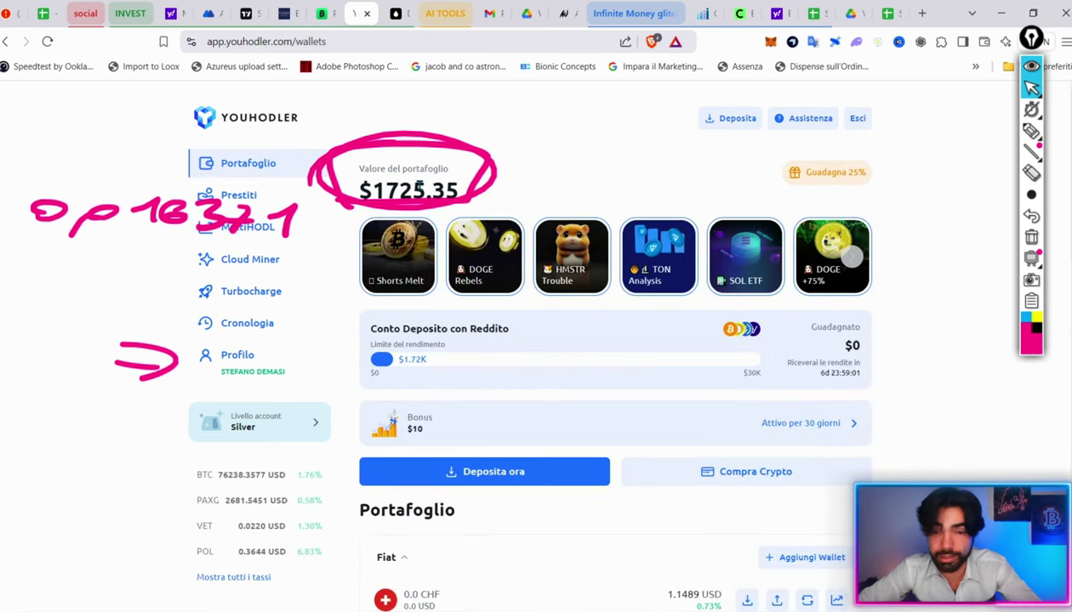
{"action": "scroll", "coordinate": [508, 448], "scroll_direction": "down", "scroll_amount": 5}
{"action": "scroll", "coordinate": [508, 447], "scroll_direction": "up", "scroll_amount": 5}
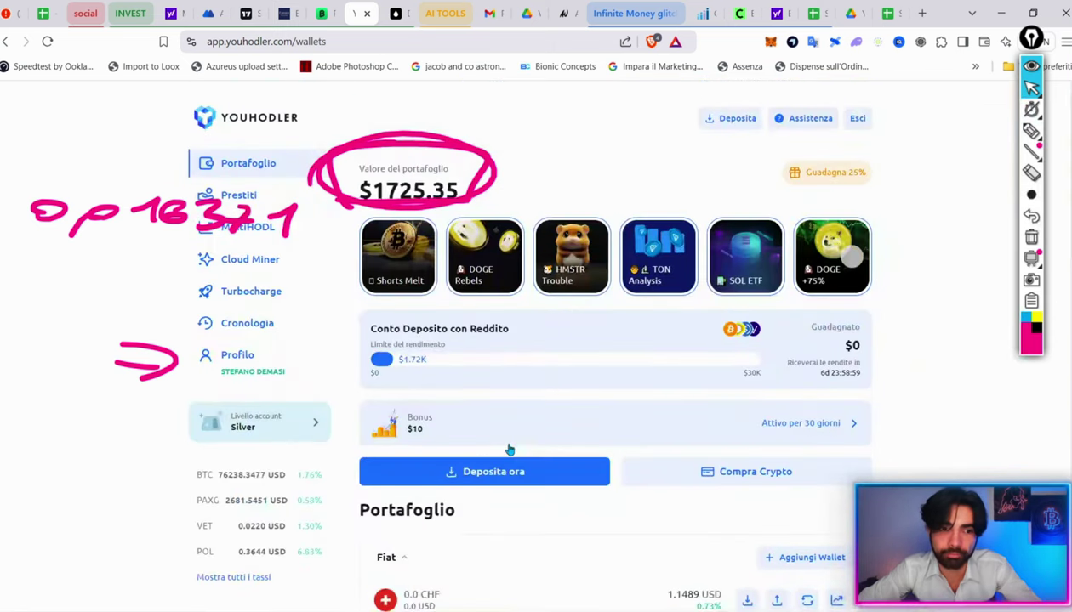
- Examine the Cloud Miner sparks and trading volume progress, expanding the full list of account levels
{"action": "left_click", "coordinate": [239, 262]}
{"action": "scroll", "coordinate": [479, 502], "scroll_direction": "down", "scroll_amount": 5}
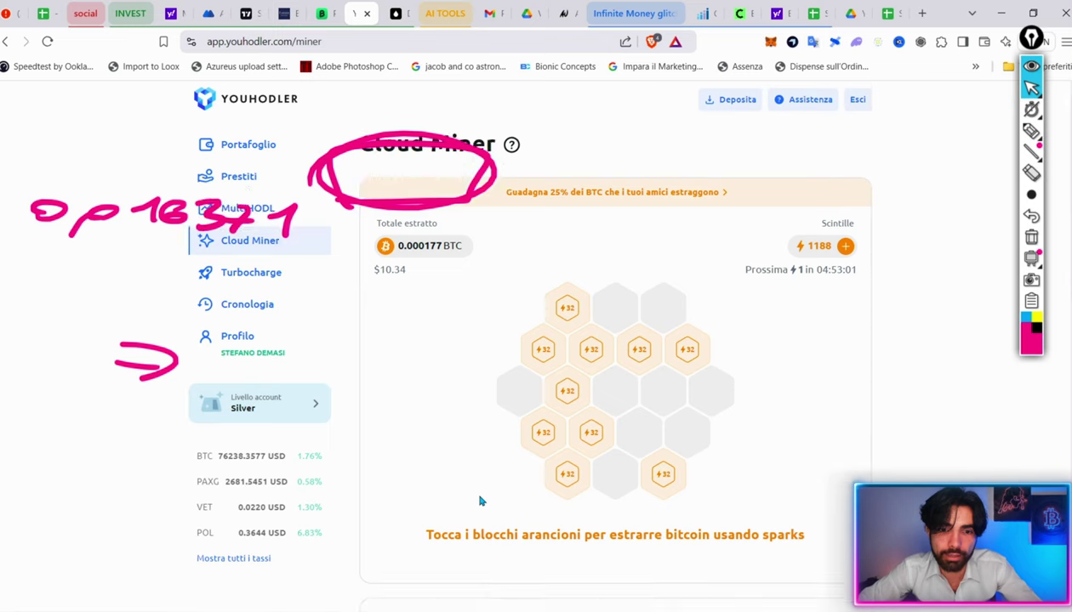
{"action": "scroll", "coordinate": [479, 502], "scroll_direction": "down", "scroll_amount": 2}
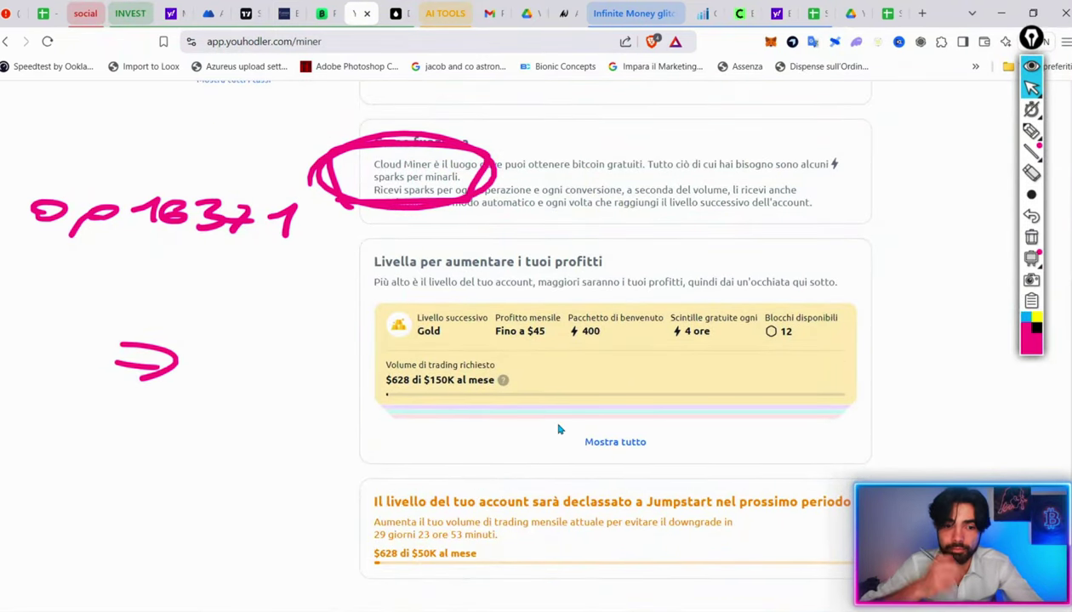
{"action": "left_click", "coordinate": [608, 447]}
{"action": "scroll", "coordinate": [608, 453], "scroll_direction": "down", "scroll_amount": 2}
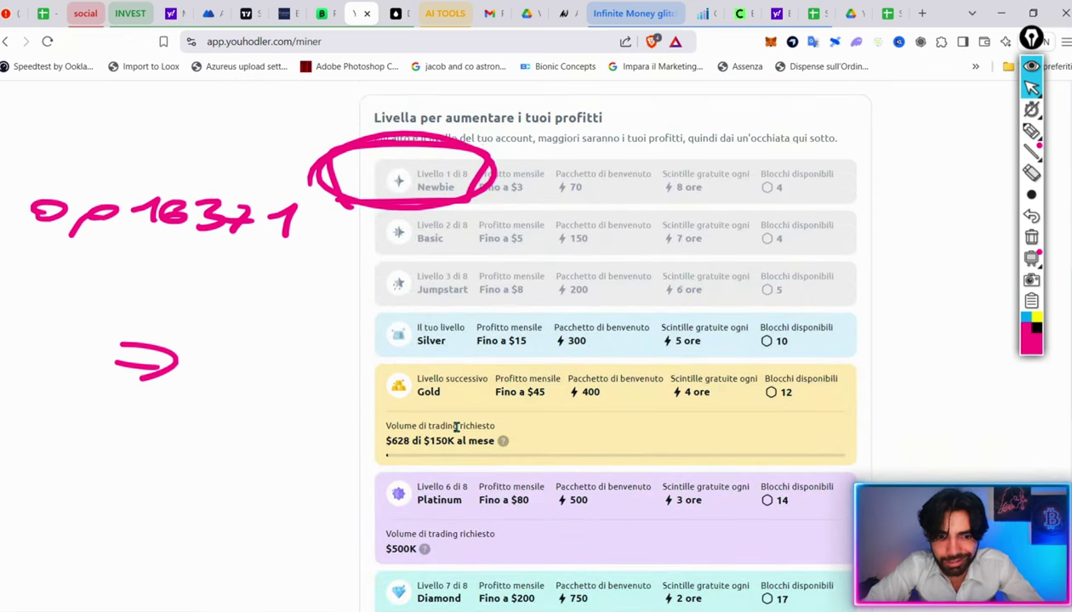
{"action": "key", "text": "Escape"}
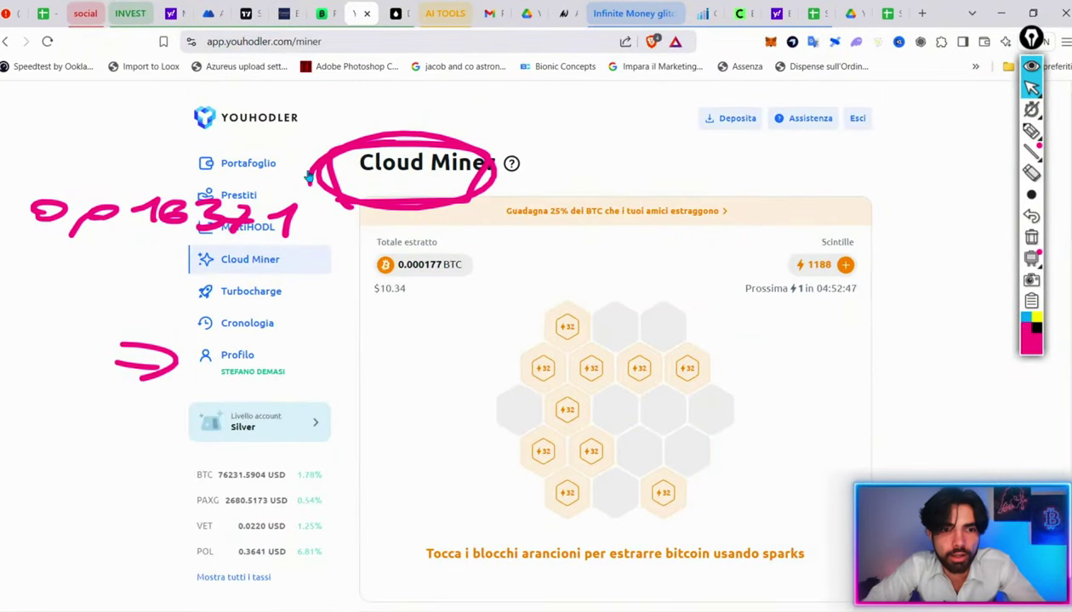
- Glance at the portfolio value, then review the profit and loss of the active BTC/USD sell positions in MultiHODL
{"action": "left_click", "coordinate": [246, 166]}
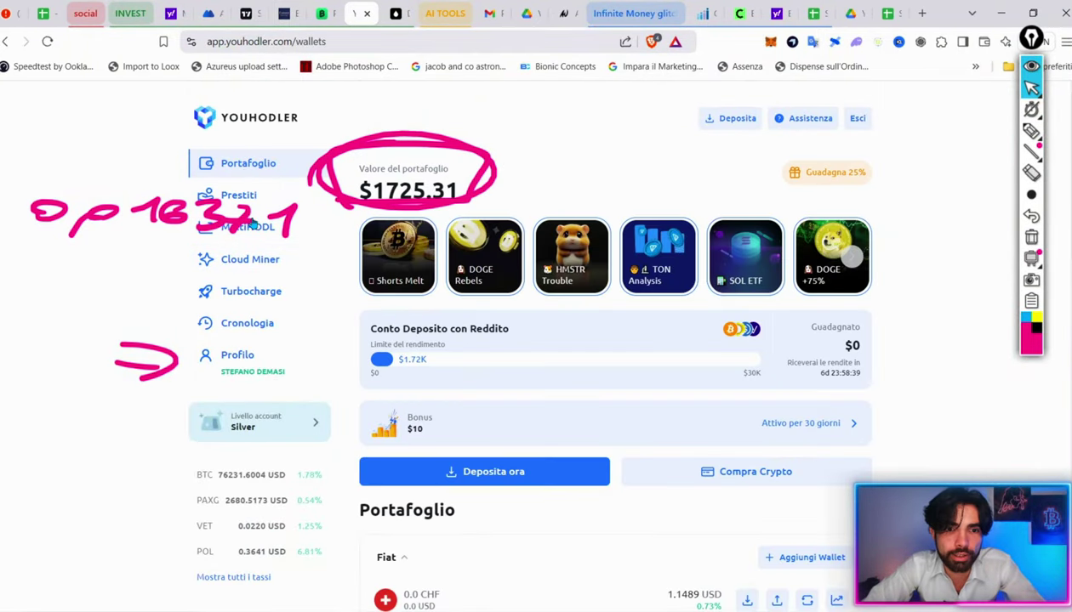
{"action": "left_click", "coordinate": [253, 231]}
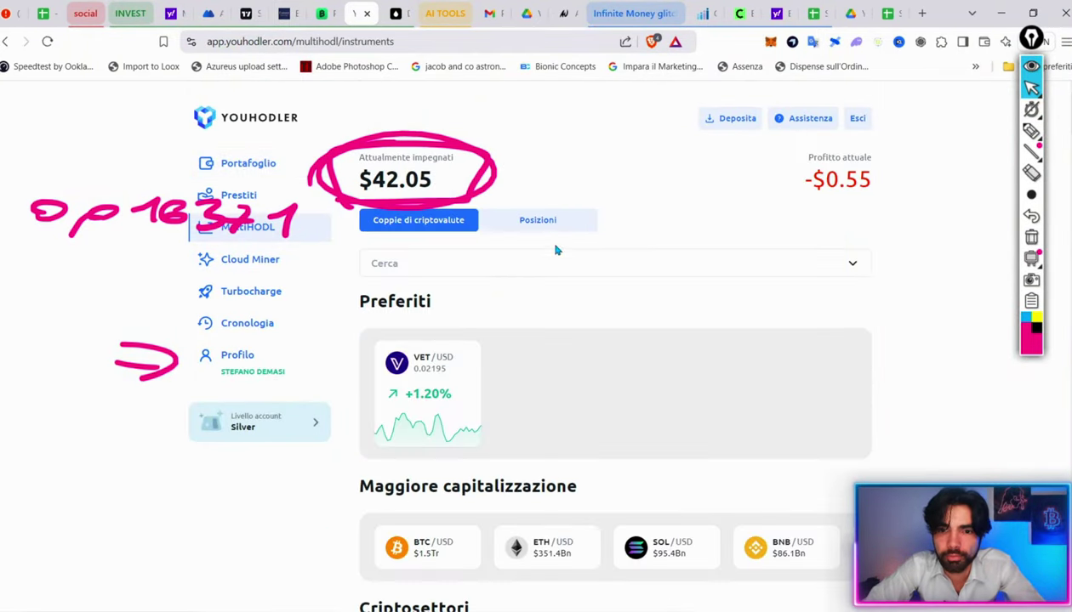
{"action": "left_click", "coordinate": [555, 225]}
{"action": "scroll", "coordinate": [907, 441], "scroll_direction": "down", "scroll_amount": 2}
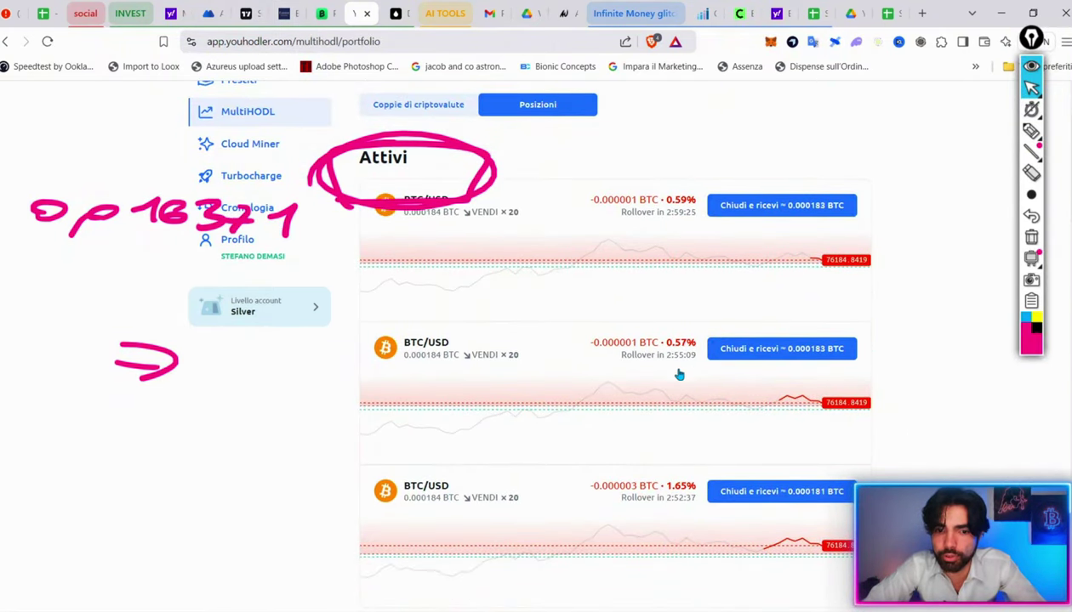
{"action": "scroll", "coordinate": [676, 428], "scroll_direction": "up", "scroll_amount": 1}
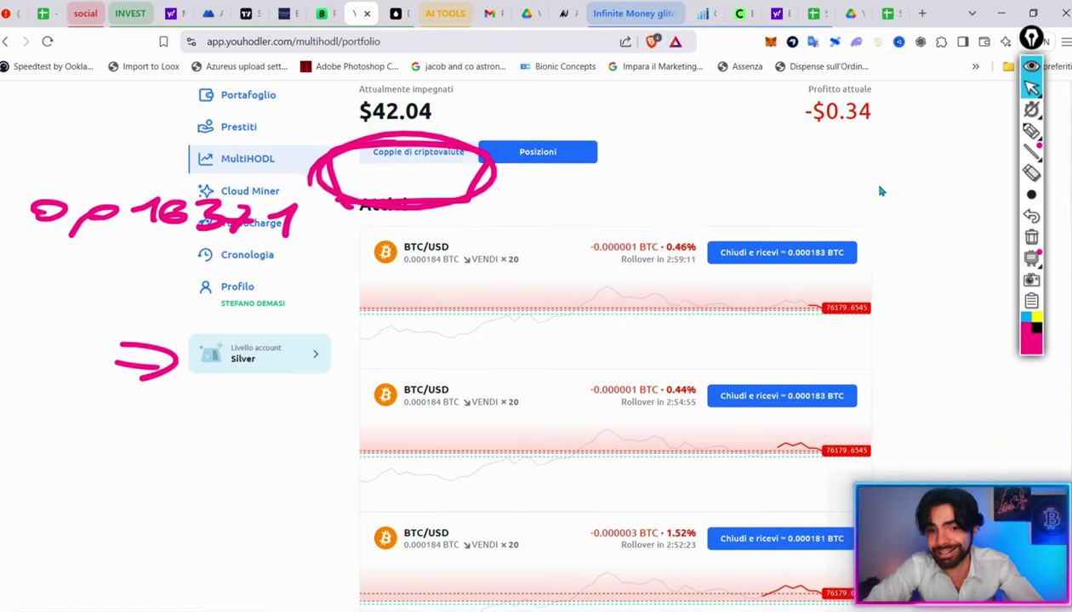
{"action": "scroll", "coordinate": [881, 191], "scroll_direction": "down", "scroll_amount": 1}
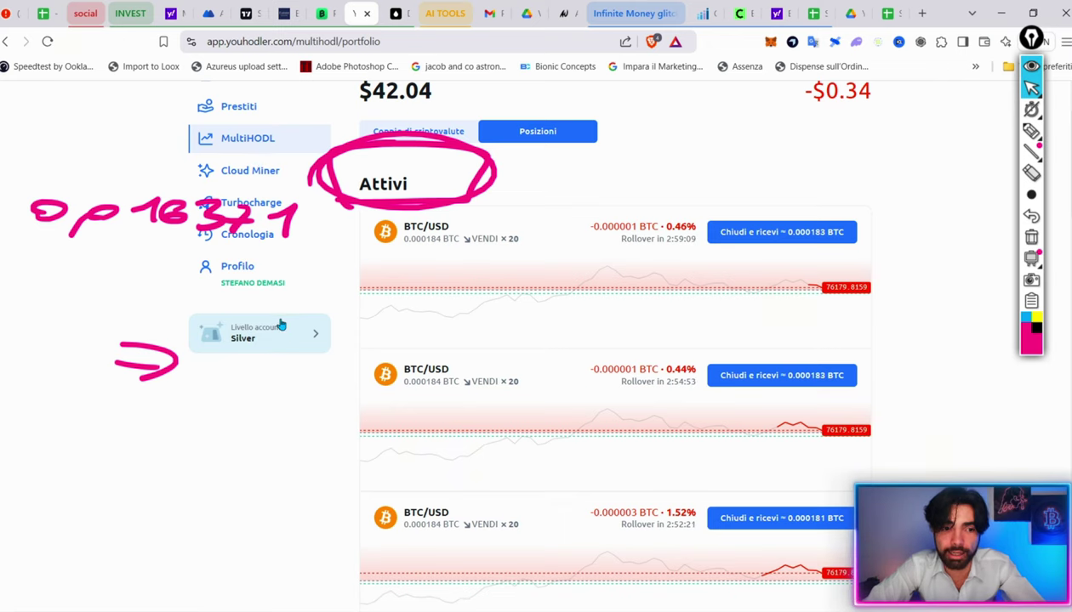
- Check the Cloud Miner sparks, the account level page, and the trading volume progress toward the next level
{"action": "left_click", "coordinate": [256, 174]}
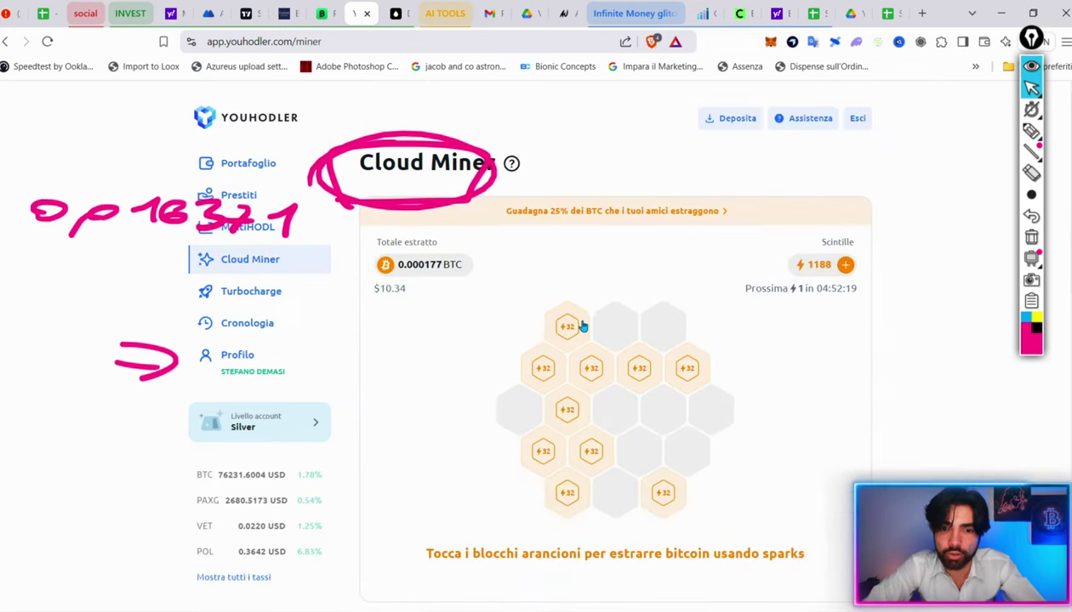
{"action": "scroll", "coordinate": [669, 371], "scroll_direction": "down", "scroll_amount": 3}
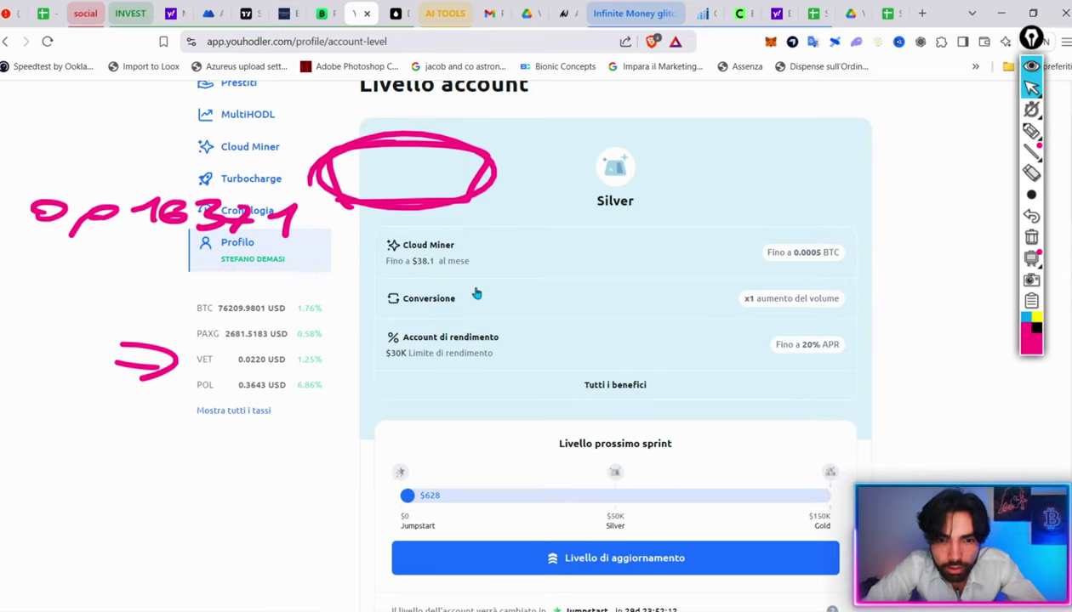
{"action": "left_click", "coordinate": [826, 261]}
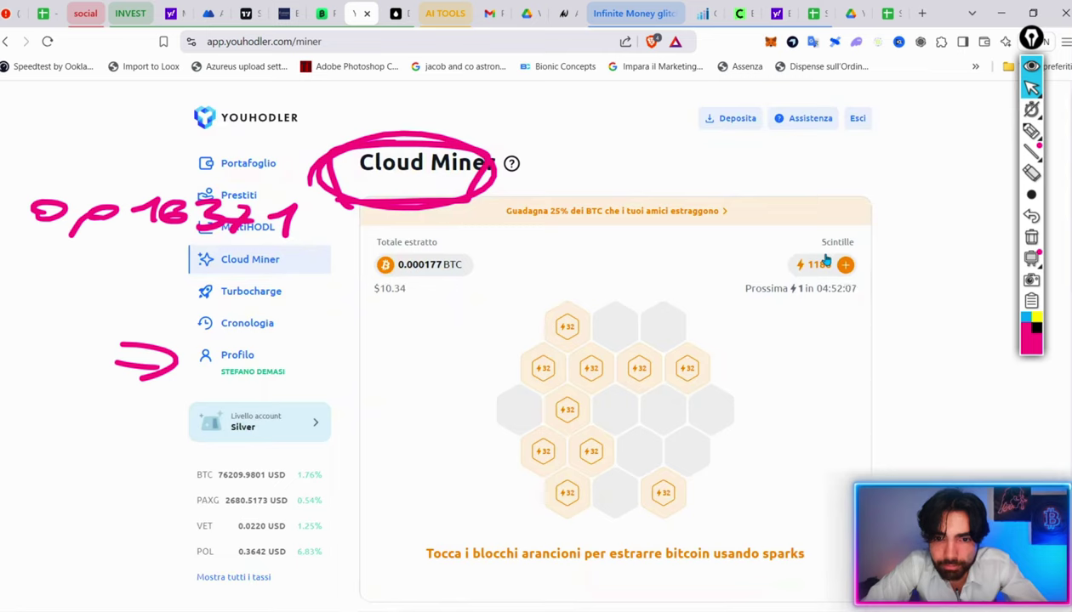
{"action": "scroll", "coordinate": [774, 518], "scroll_direction": "down", "scroll_amount": 1}
{"action": "scroll", "coordinate": [774, 518], "scroll_direction": "down", "scroll_amount": 7}
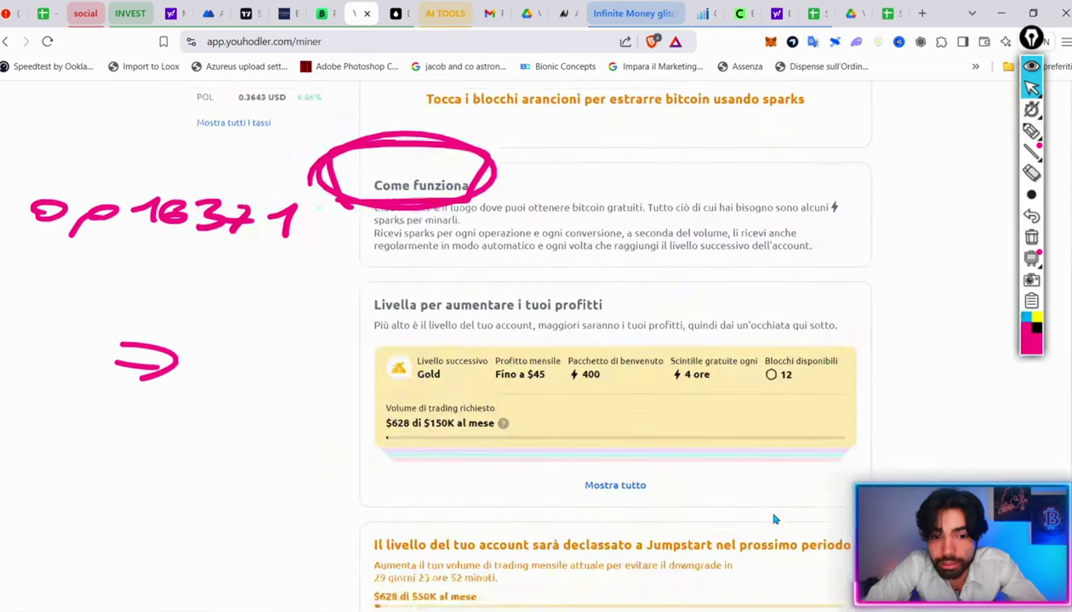
{"action": "scroll", "coordinate": [774, 518], "scroll_direction": "up", "scroll_amount": 8}
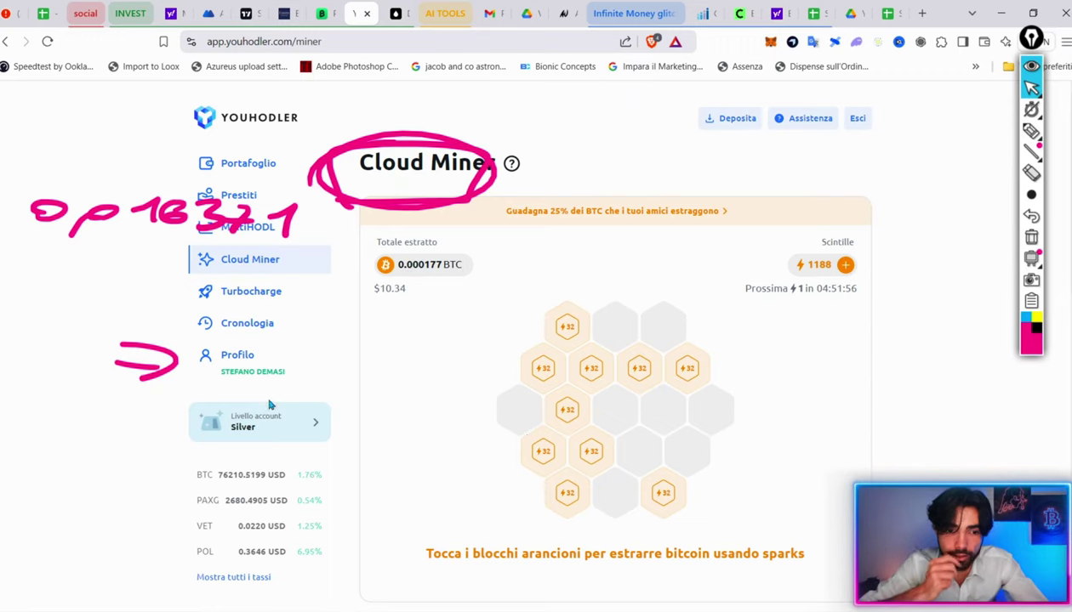
- Review the account level progress and the full benefits of the Silver level, including its conversion terms and asset APR list
{"action": "left_click", "coordinate": [257, 425]}
{"action": "scroll", "coordinate": [451, 504], "scroll_direction": "down", "scroll_amount": 4}
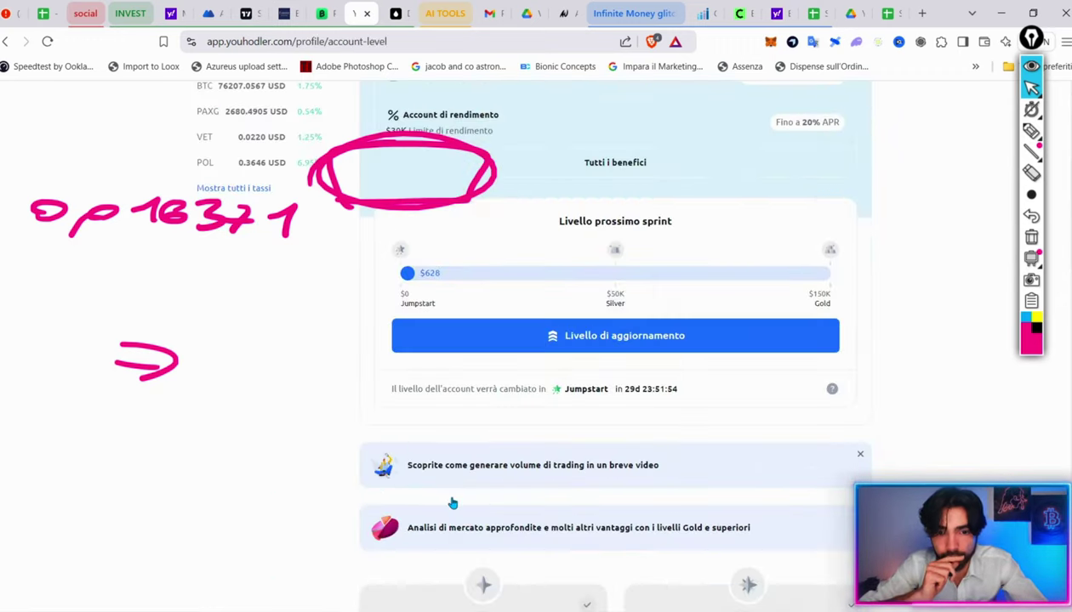
{"action": "left_click", "coordinate": [545, 333]}
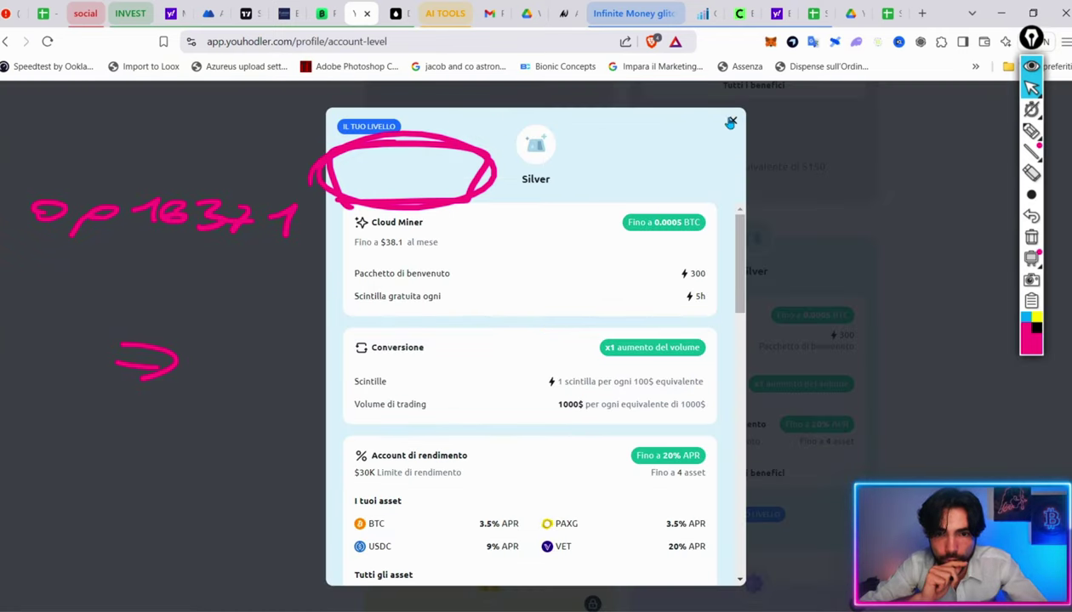
{"action": "scroll", "coordinate": [704, 344], "scroll_direction": "down", "scroll_amount": 7}
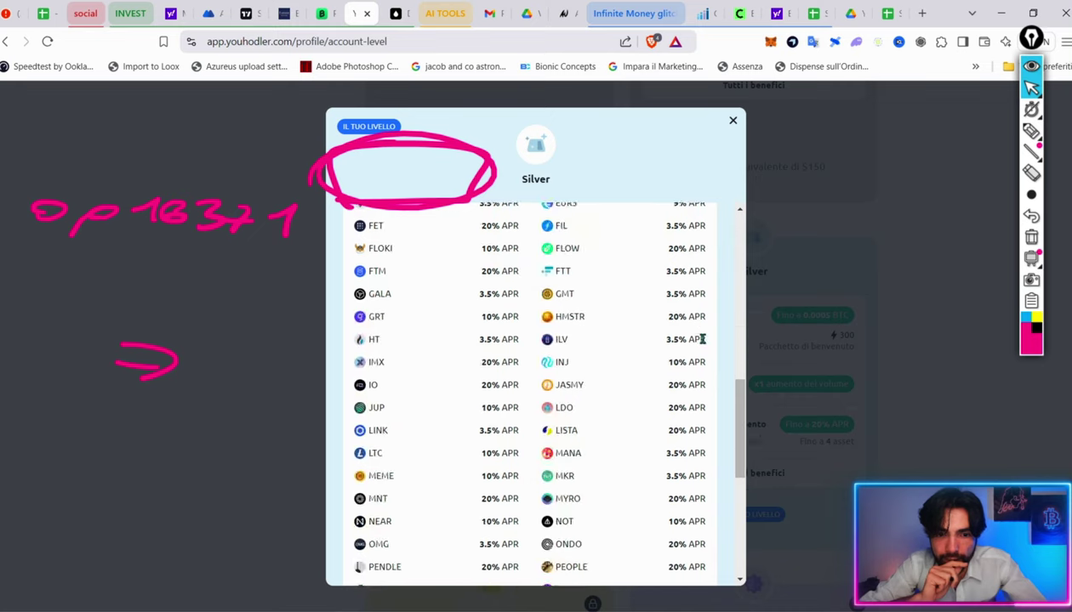
{"action": "scroll", "coordinate": [704, 344], "scroll_direction": "up", "scroll_amount": 7}
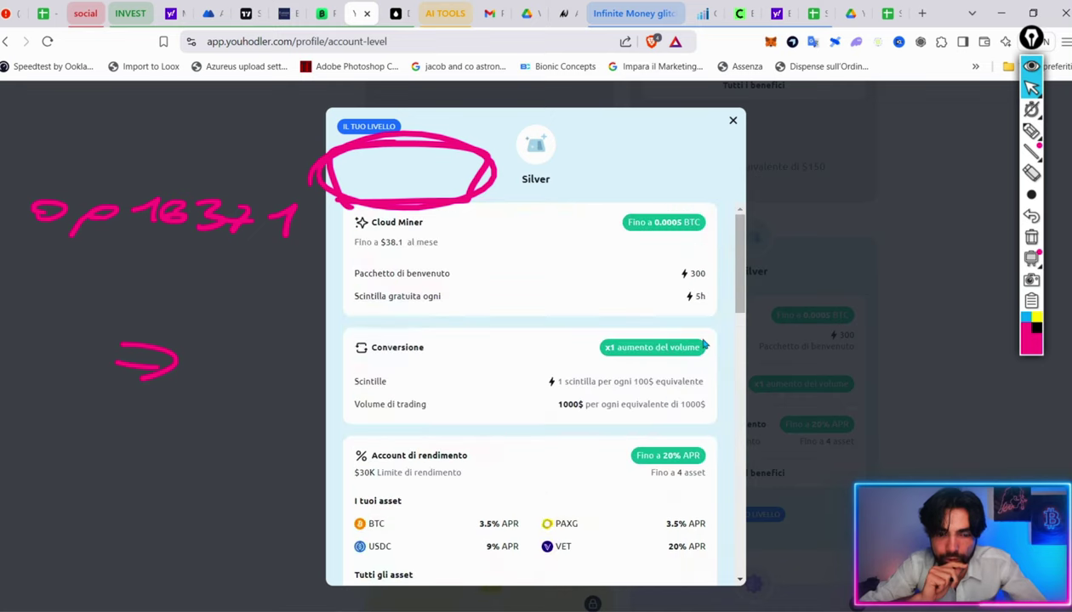
{"action": "left_click", "coordinate": [733, 120]}
- Return to the MultiHODL positions and inspect the price chart of the first active BTC/USD sell position
{"action": "key", "text": "alt+Left"}
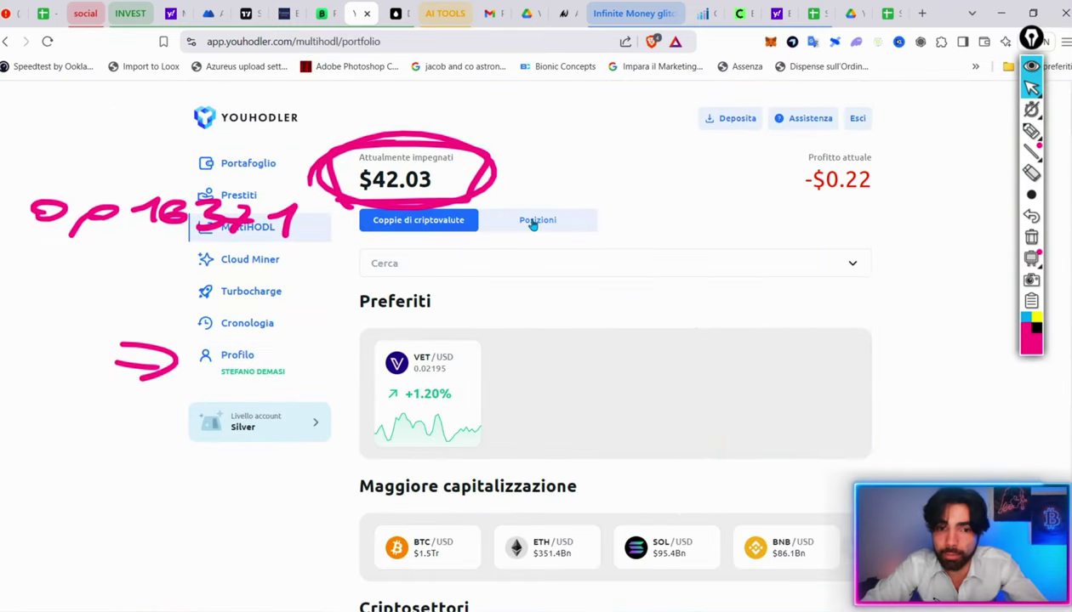
{"action": "left_click", "coordinate": [533, 222]}
{"action": "scroll", "coordinate": [964, 364], "scroll_direction": "down", "scroll_amount": 2}
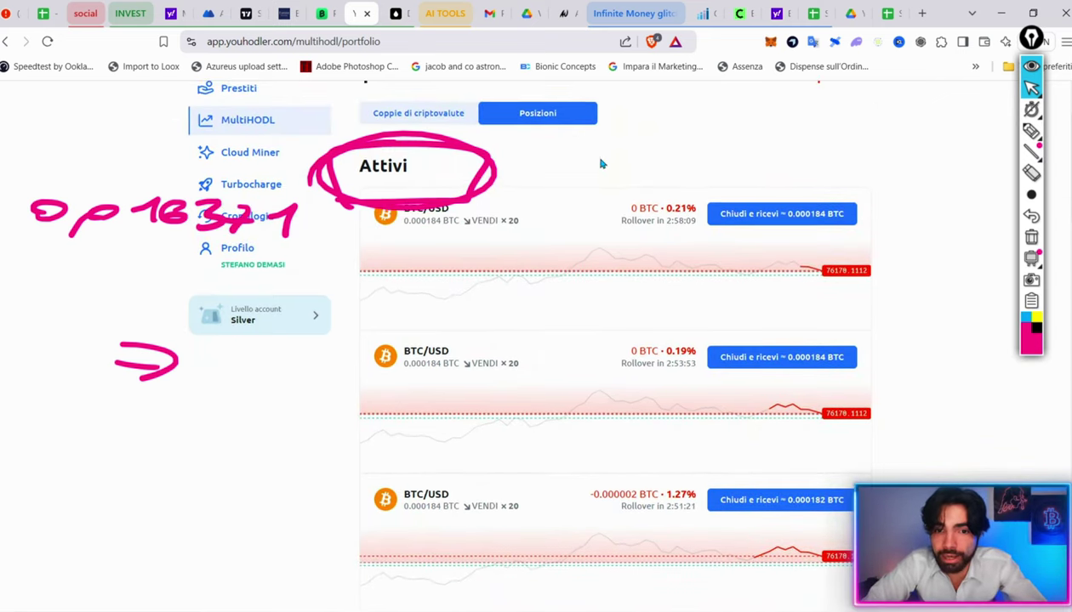
{"action": "scroll", "coordinate": [512, 248], "scroll_direction": "up", "scroll_amount": 2}
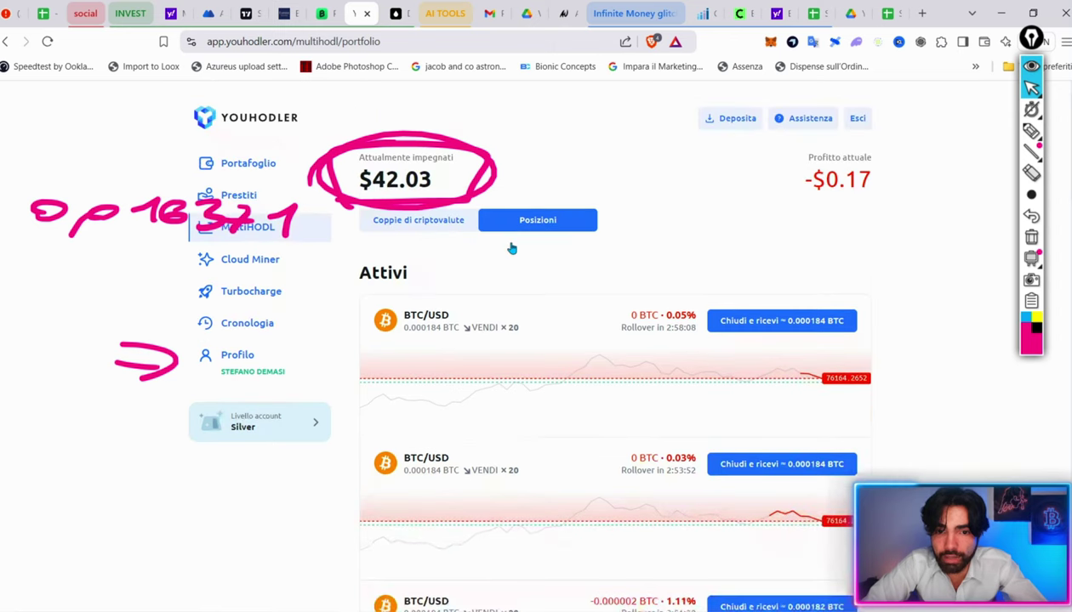
{"action": "left_click", "coordinate": [551, 320]}
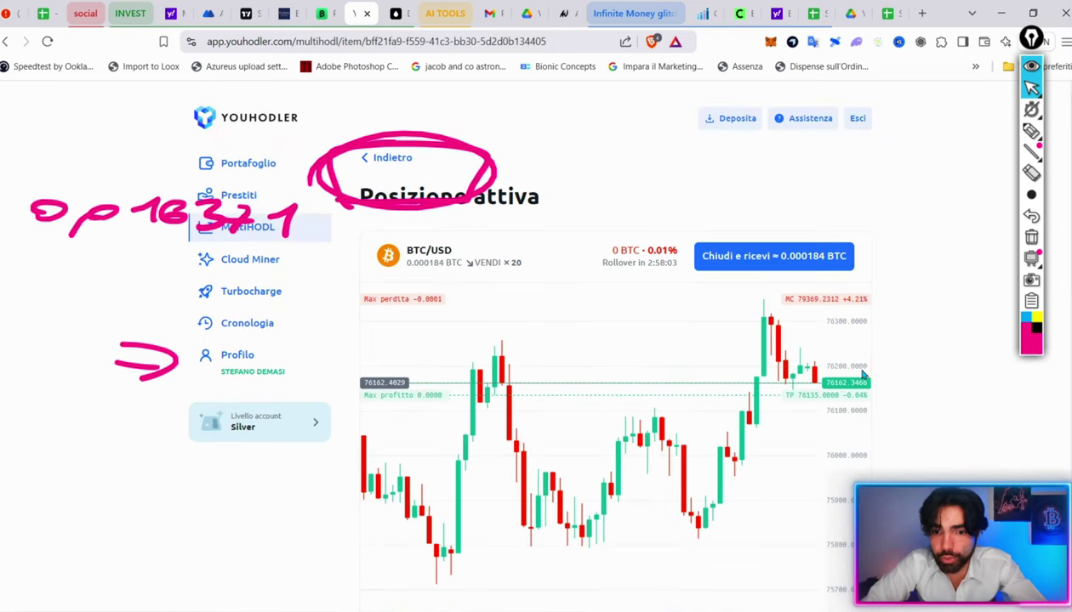
{"action": "left_click", "coordinate": [400, 164]}
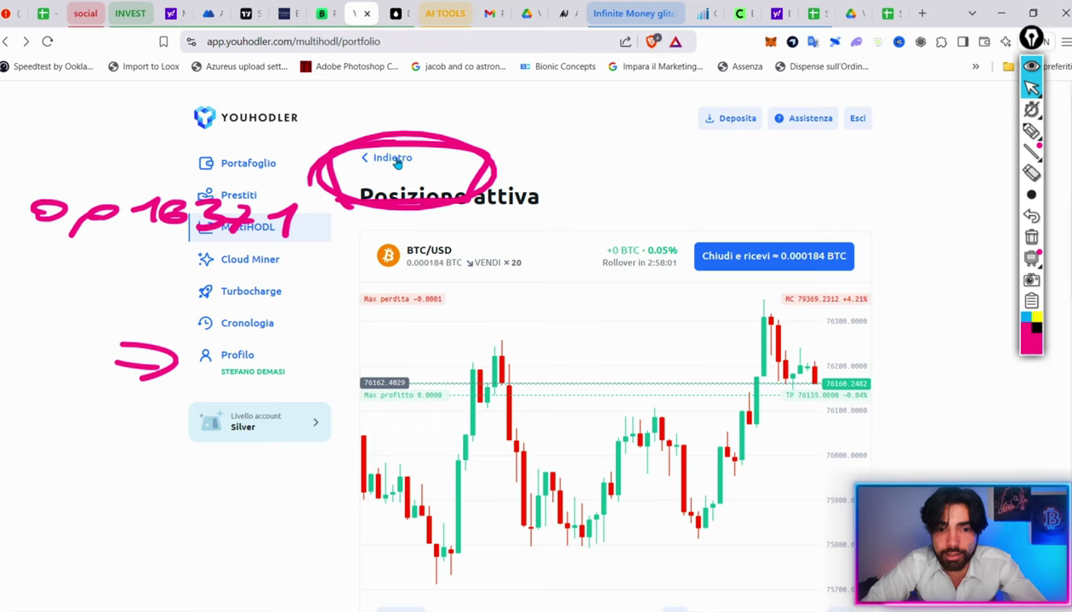
- Close the second active BTC/USD sell position manually, receiving about 0.000185 BTC
{"action": "scroll", "coordinate": [811, 324], "scroll_direction": "down", "scroll_amount": 2}
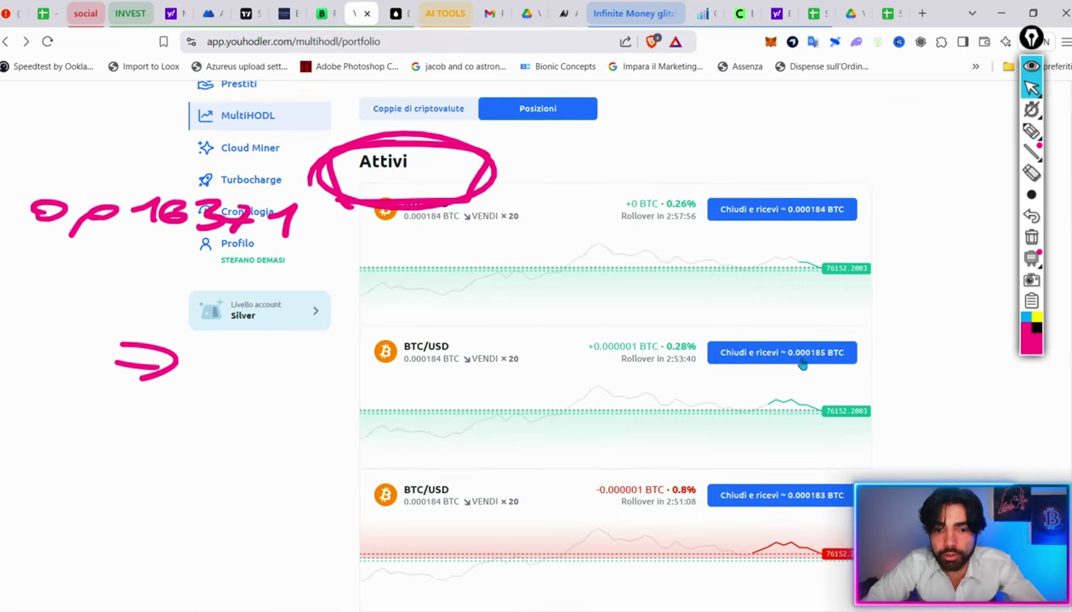
{"action": "left_click", "coordinate": [799, 361]}
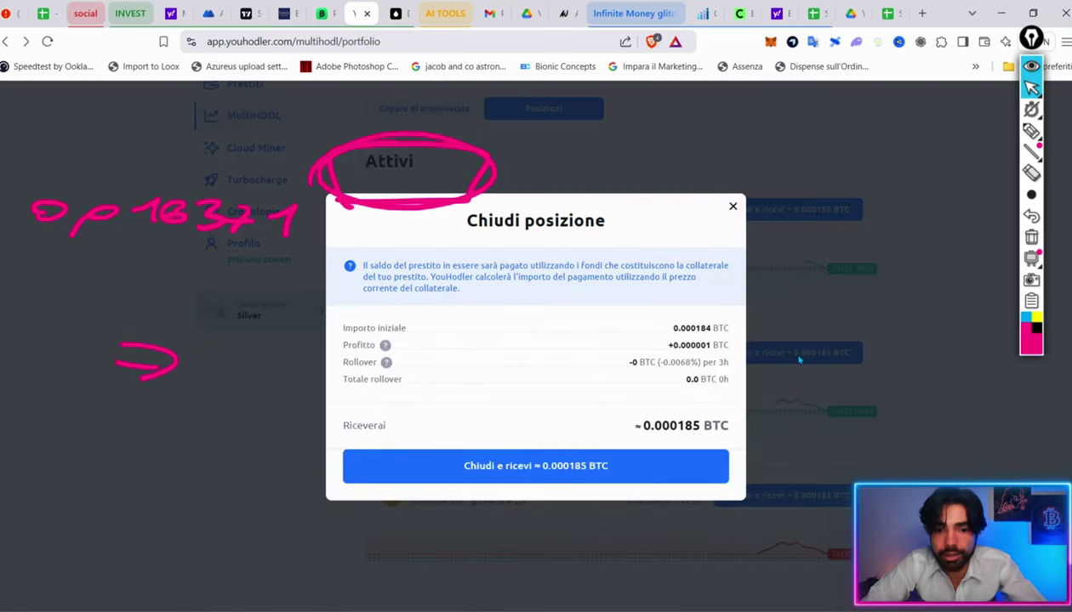
{"action": "left_click", "coordinate": [642, 478]}
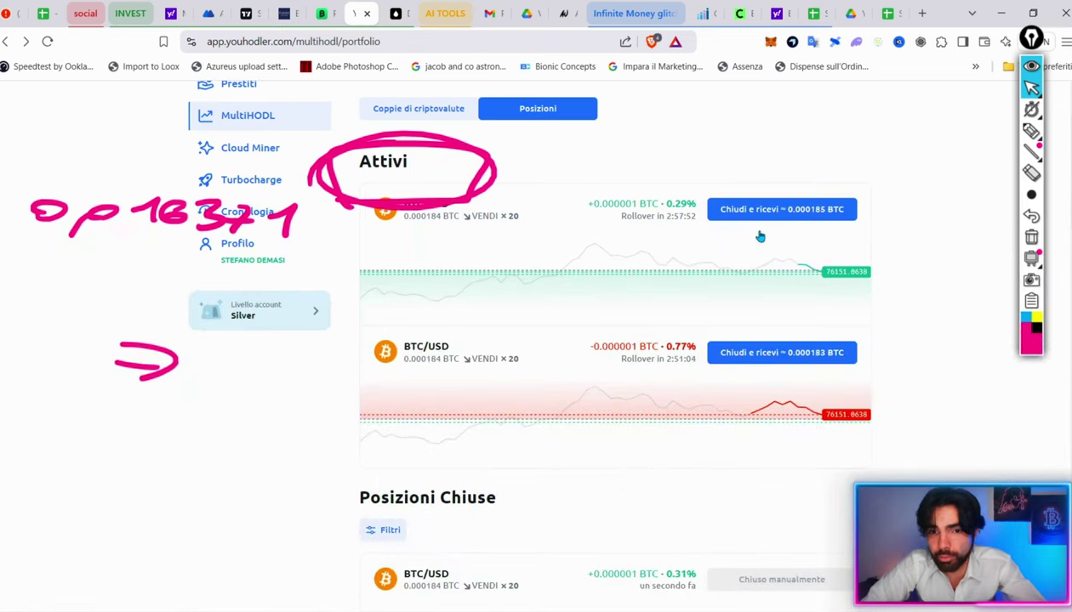